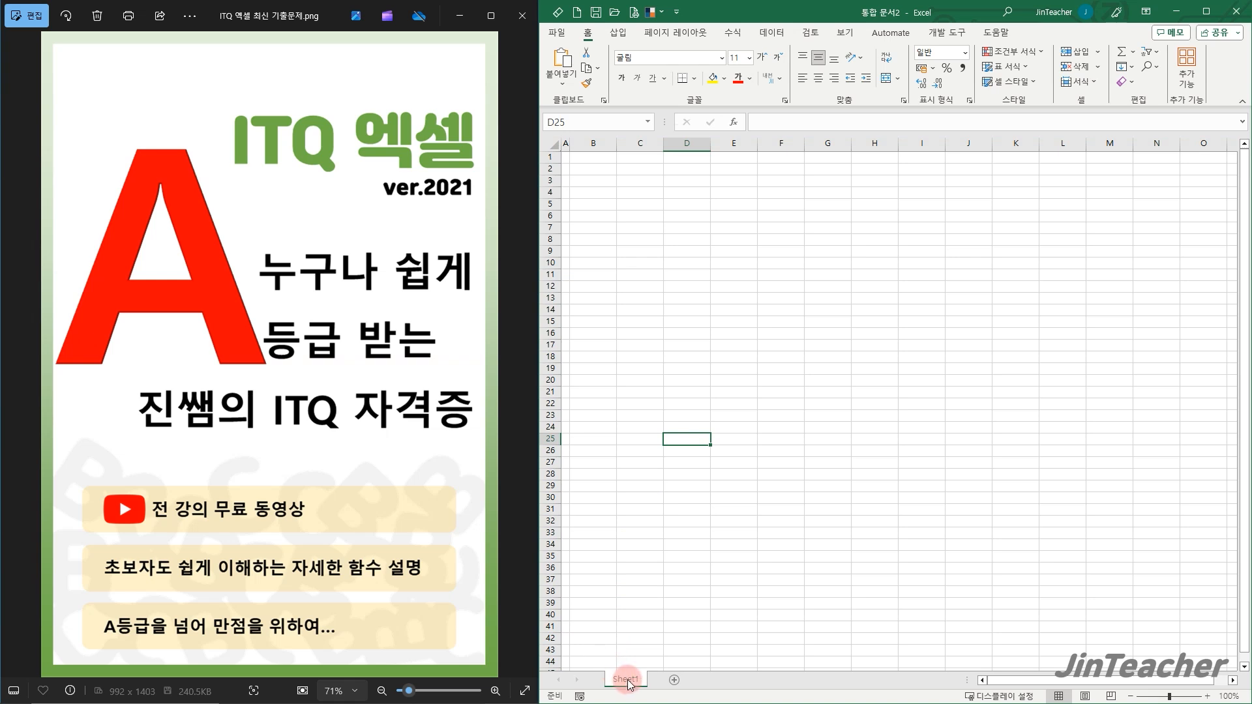
Duplicate Sheet1 twice and rename the three sheets in order as 제1작업, 제2작업 and 제3작업.
left_click_drag(636, 677, 735, 683)
type("제3작업")
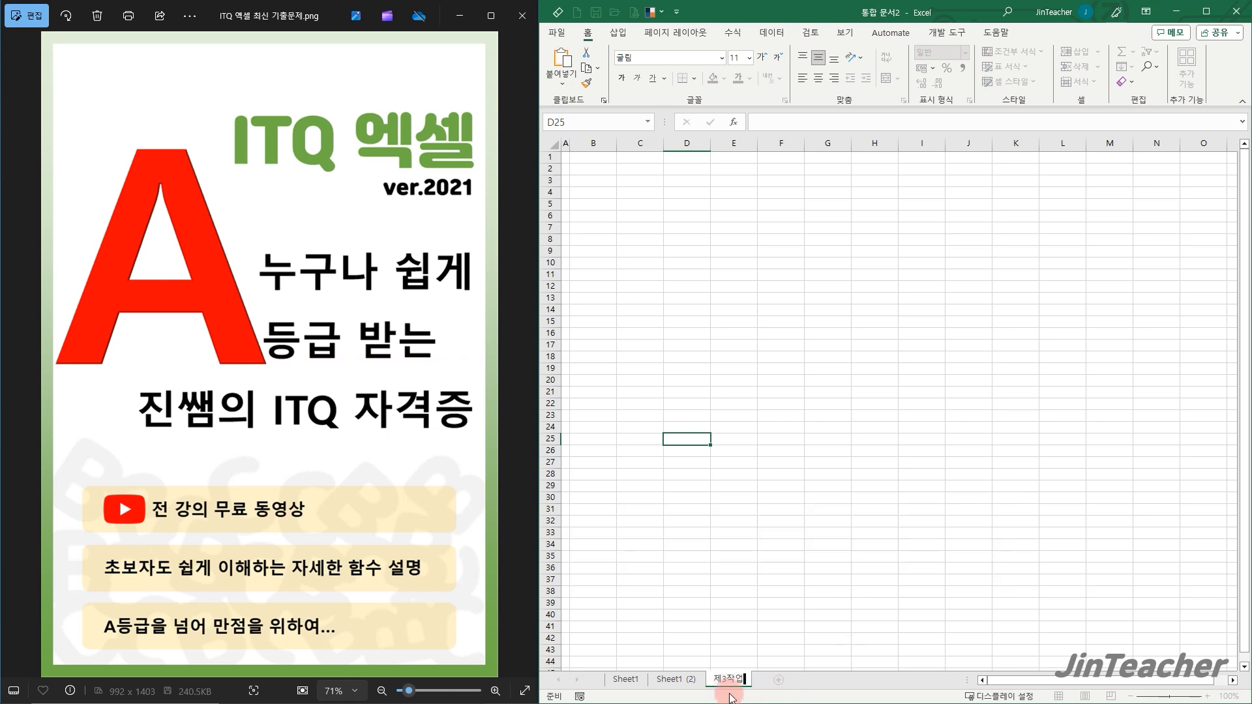
double_click(695, 688)
type("제2작업")
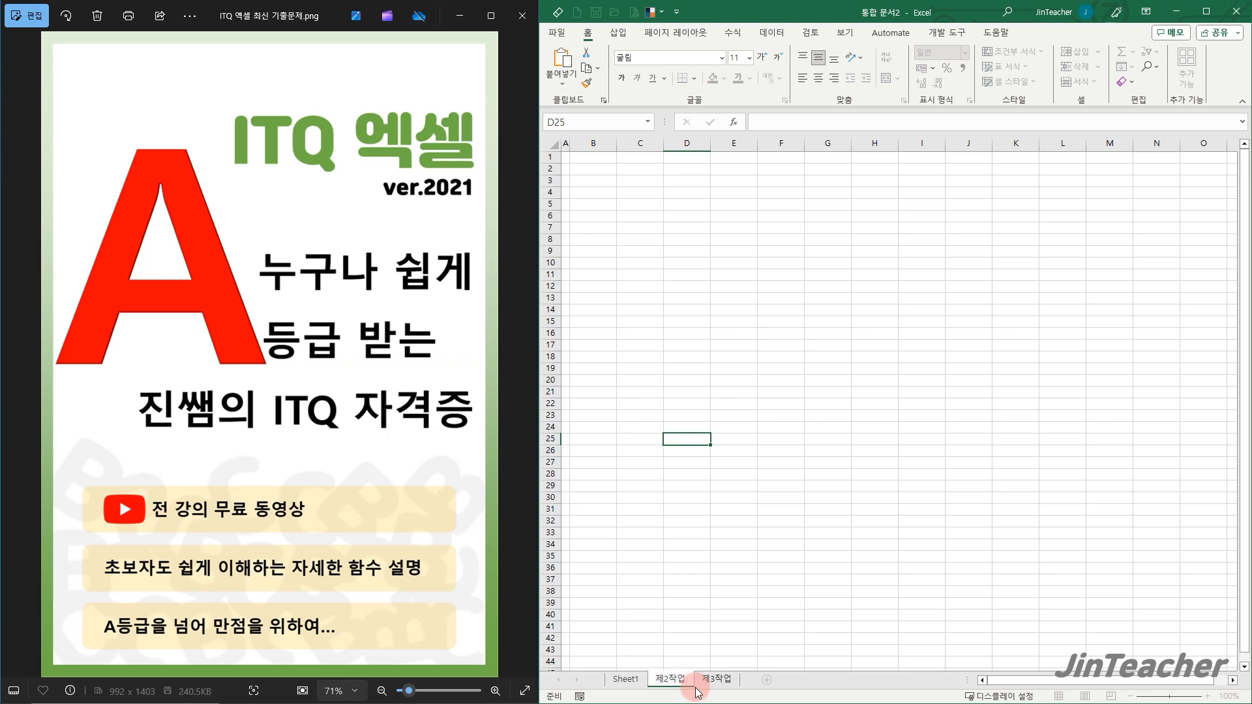
double_click(642, 680)
type("지")
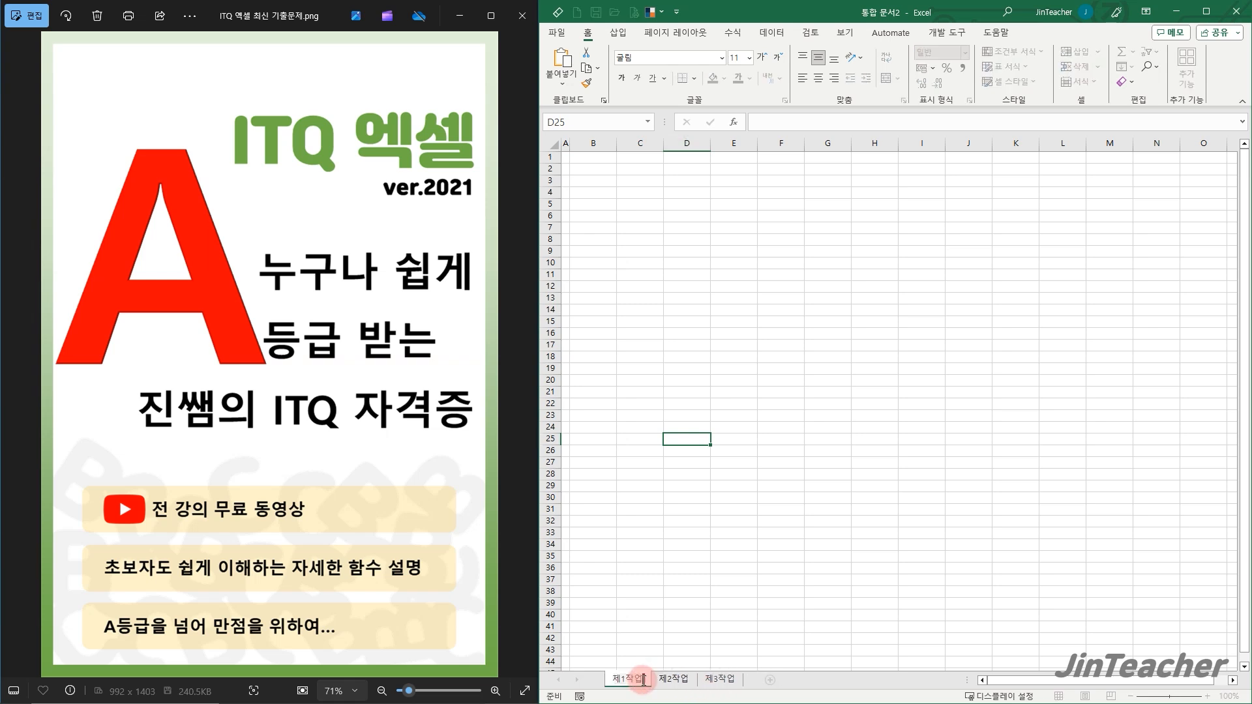
left_click(727, 393)
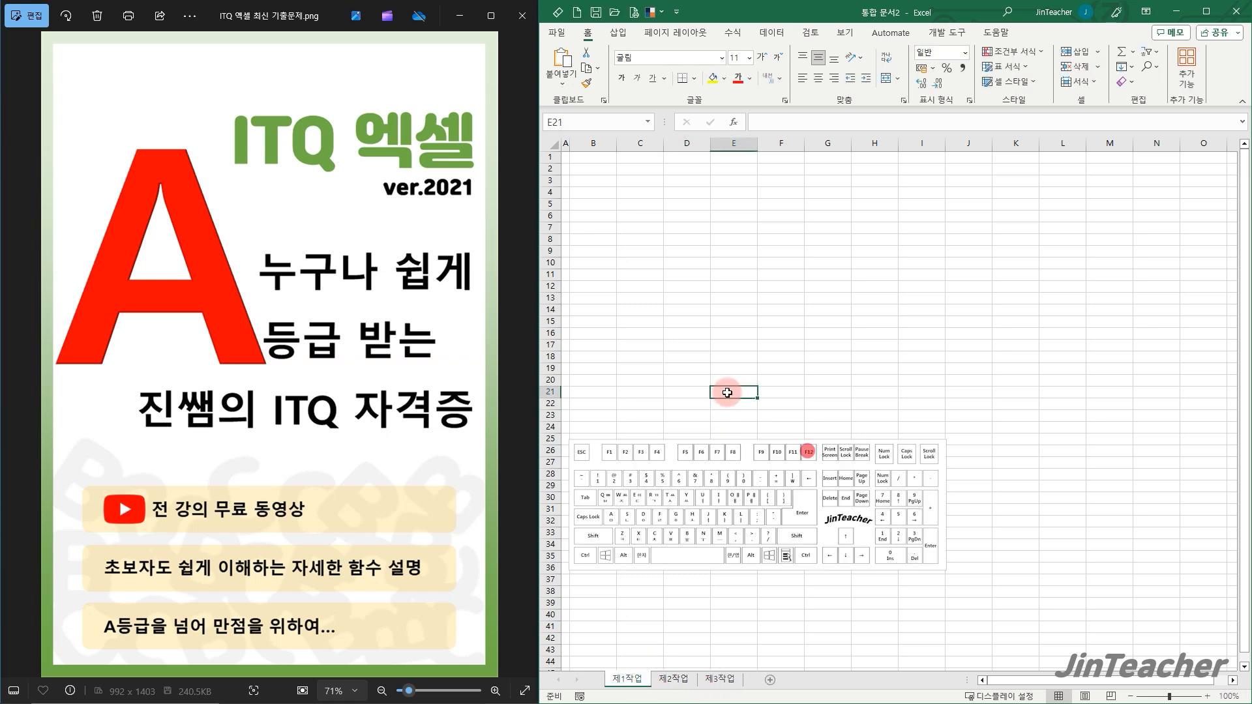
Save the workbook in the ITQ documents folder, using the exam number and the examinee's name as the file name.
key("F12")
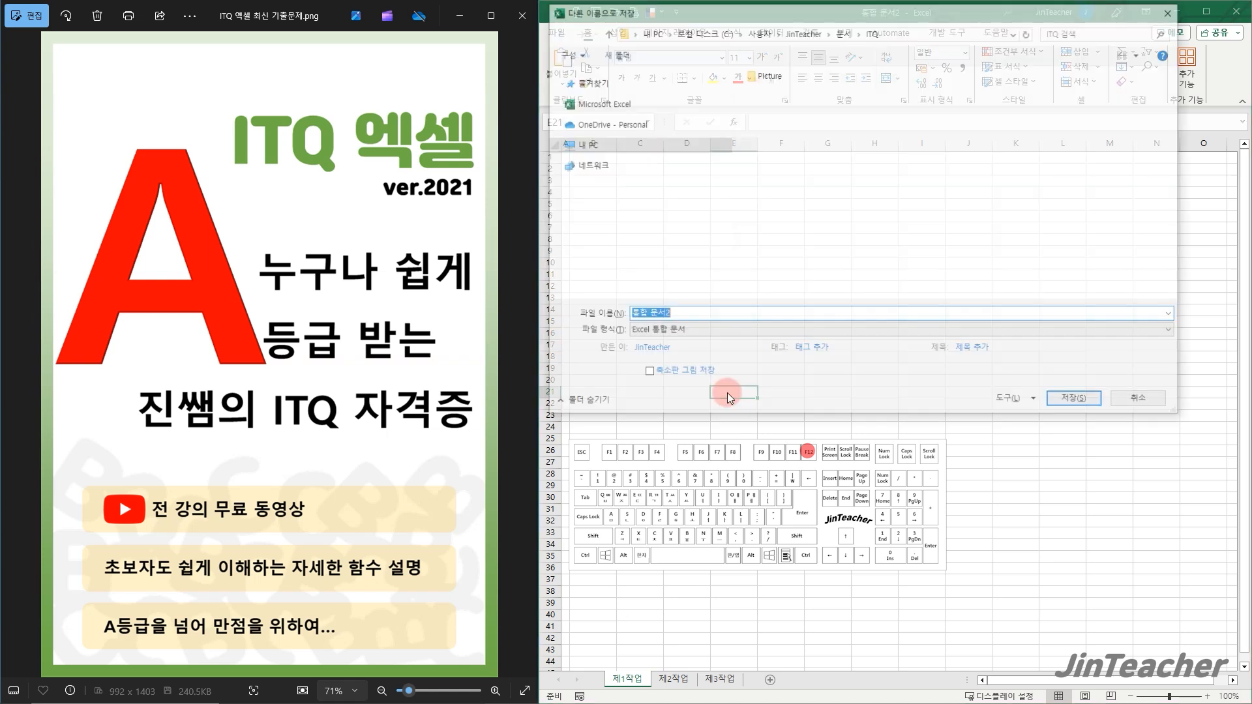
type("12345678-진쌤")
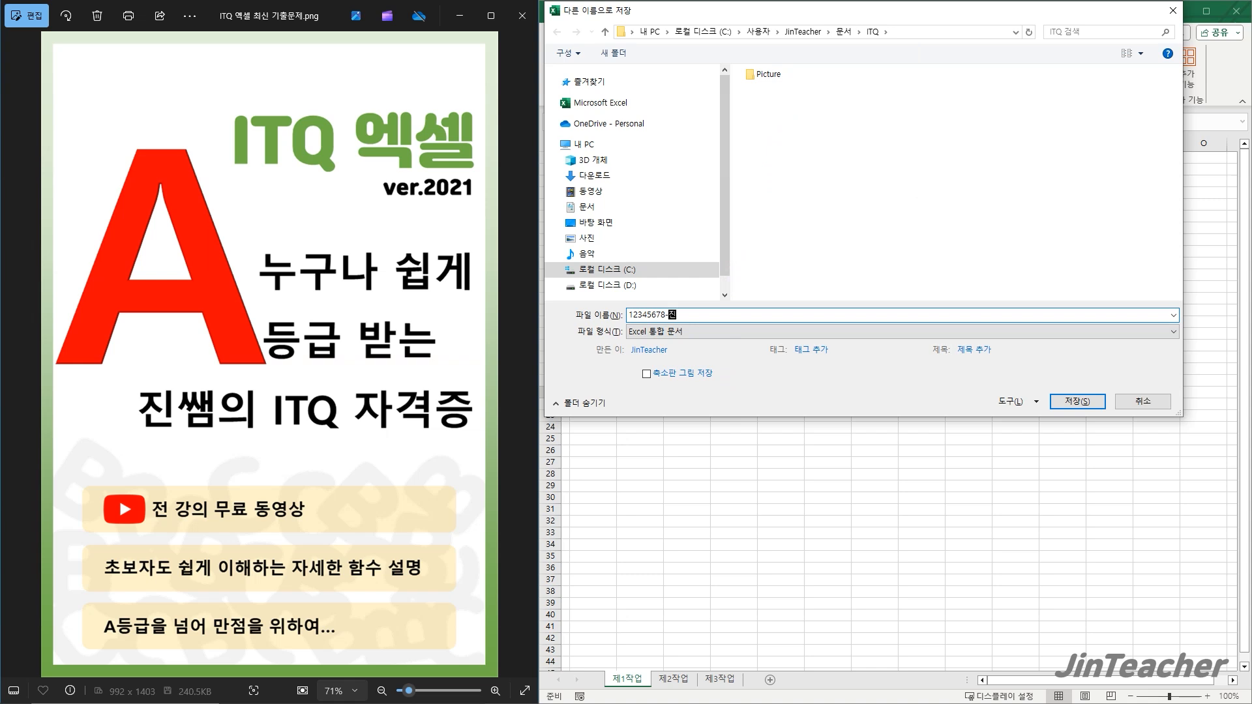
left_click(1077, 401)
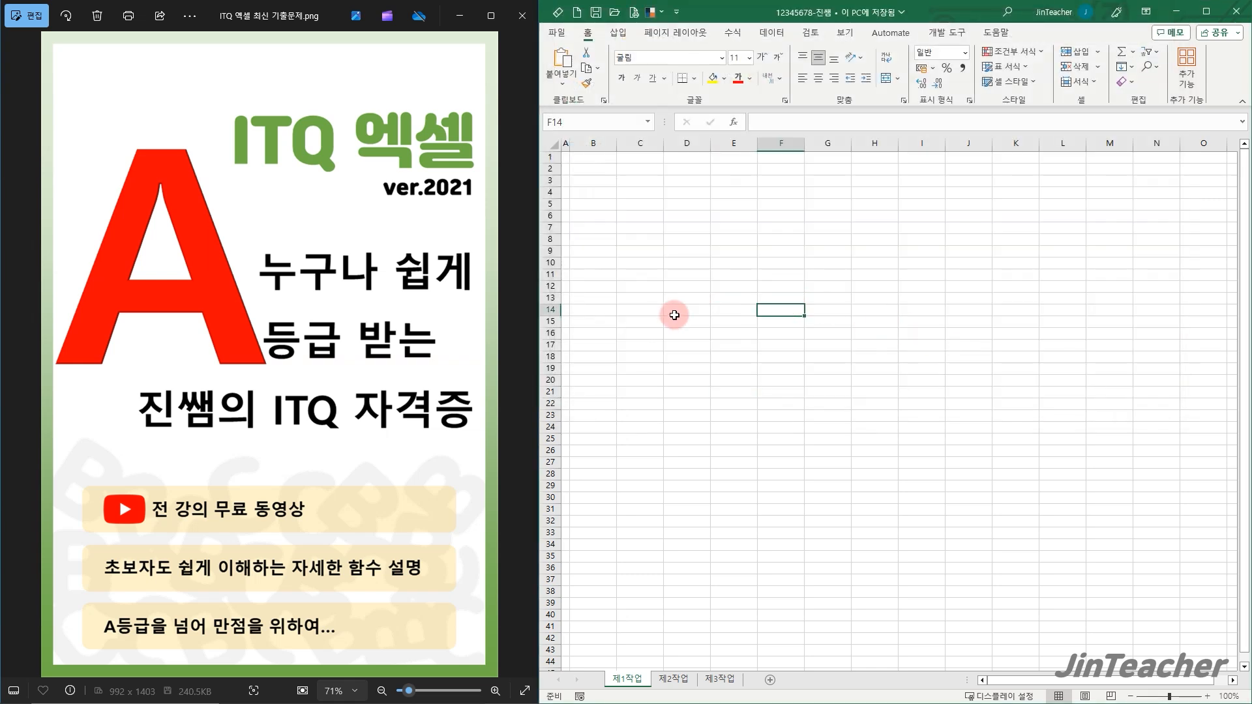
Switch to the image viewer, bring up the 제1작업 problem page and enlarge it to 100%.
left_click(527, 354)
left_click(527, 354)
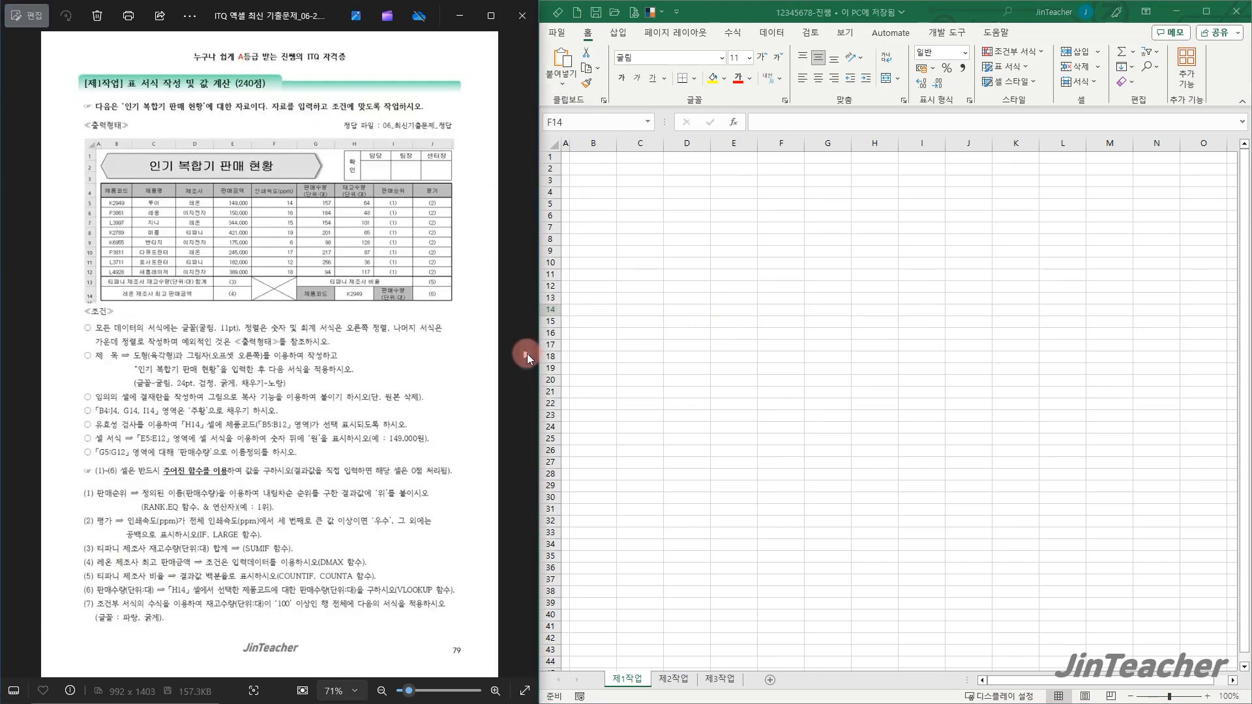
scroll(309, 321, "up", 2)
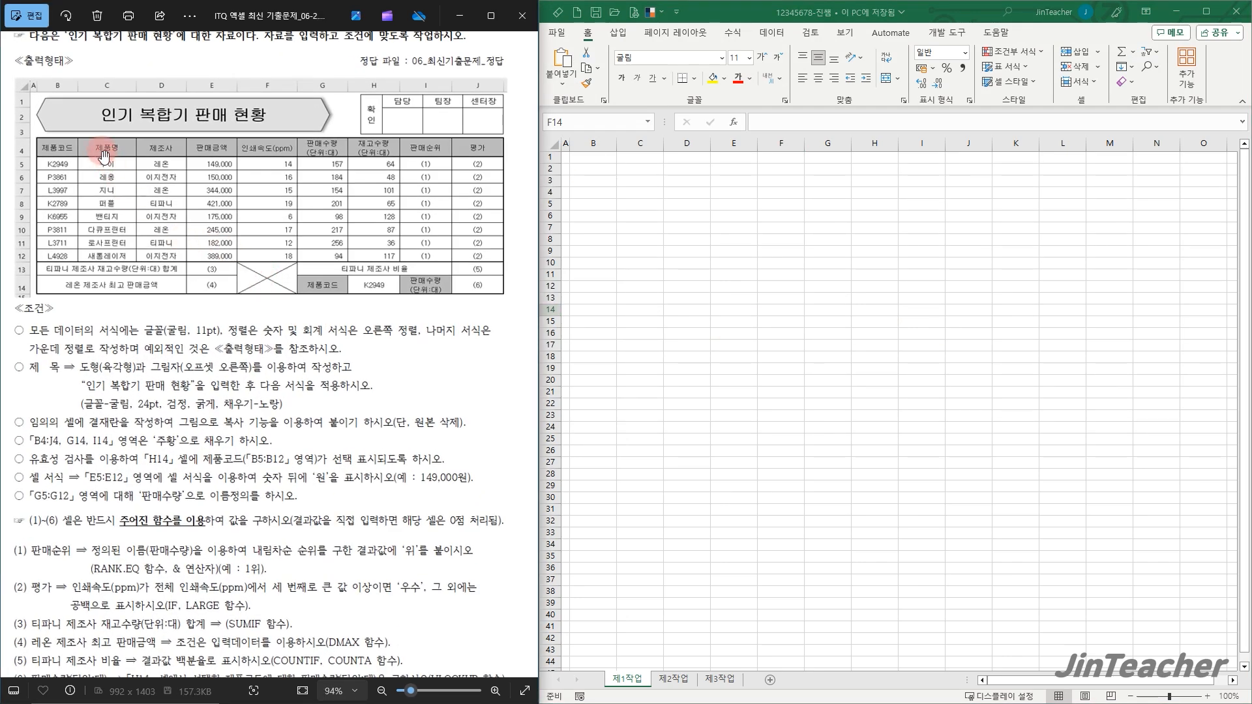
scroll(89, 184, "up", 1)
Enter the header 제품코드 in cell B4 of 제1작업 and widen column C.
left_click(593, 193)
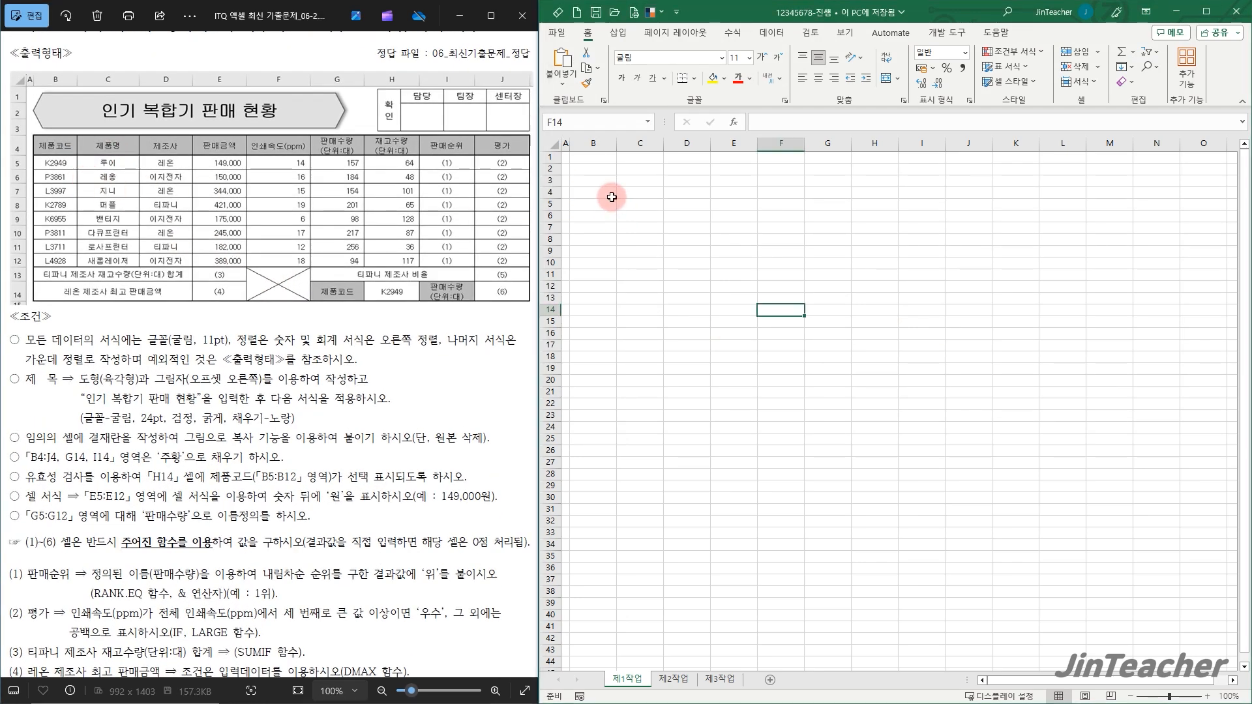
type("제품코드")
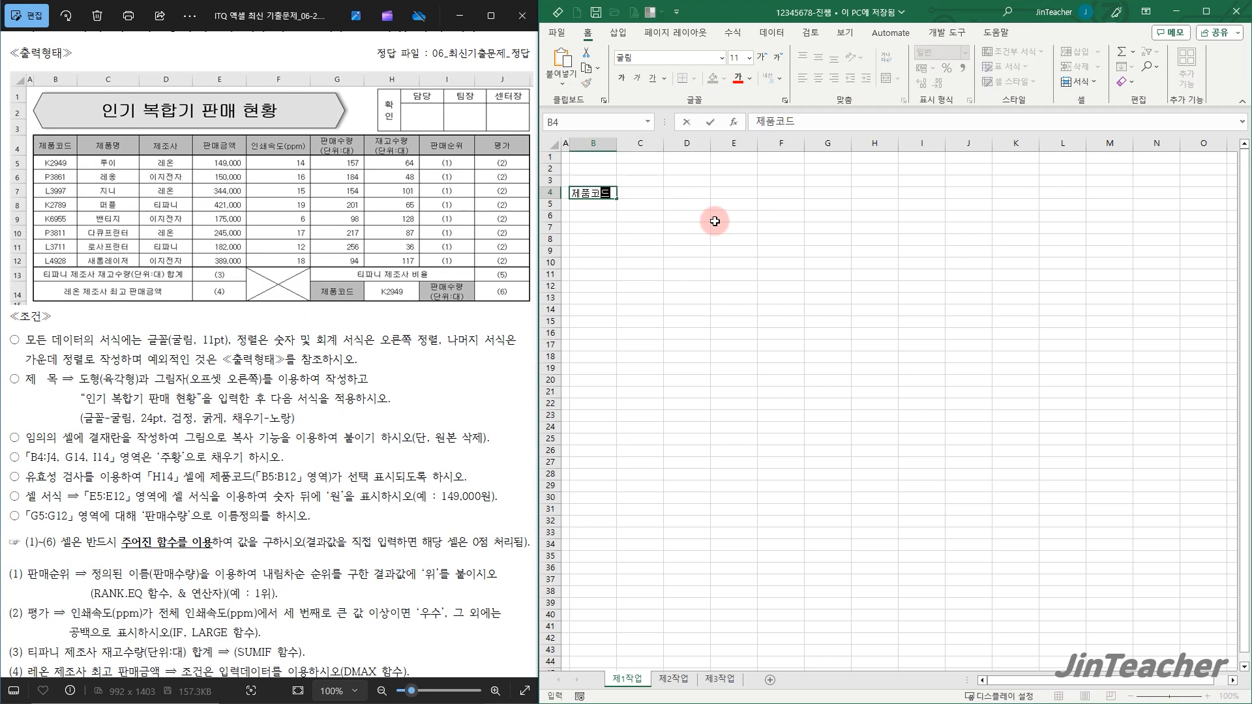
key("Return")
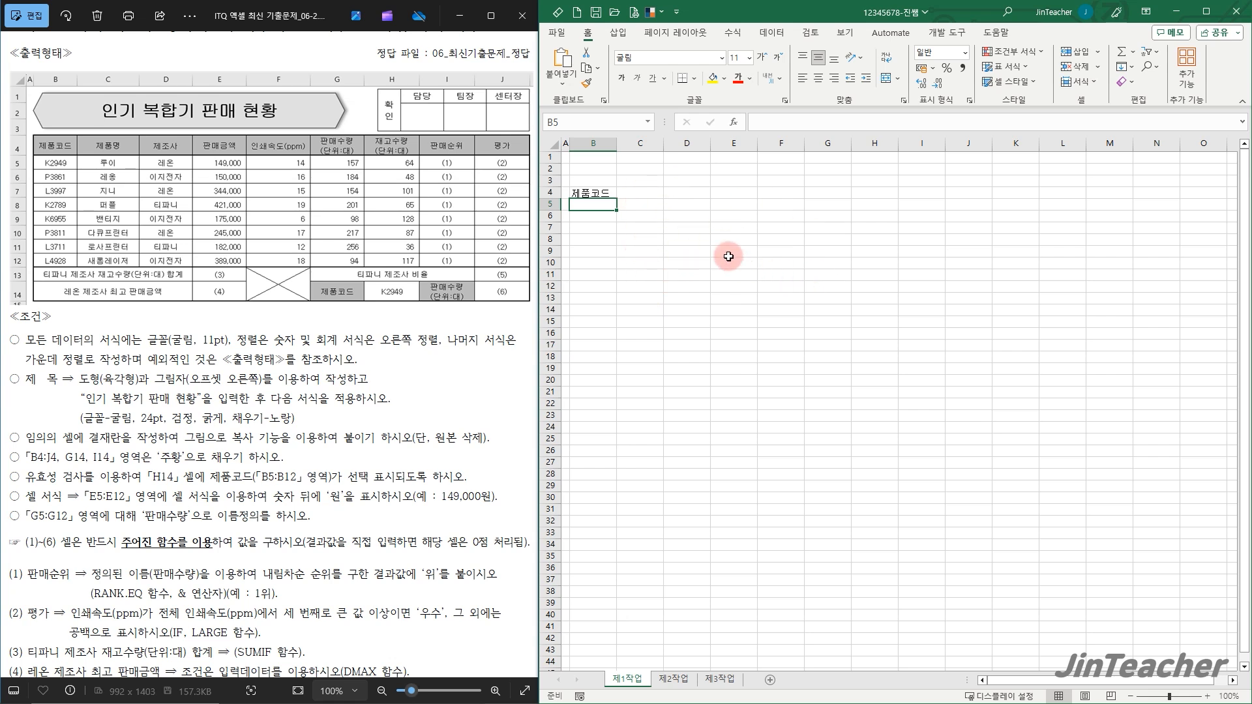
left_click_drag(663, 146, 700, 145)
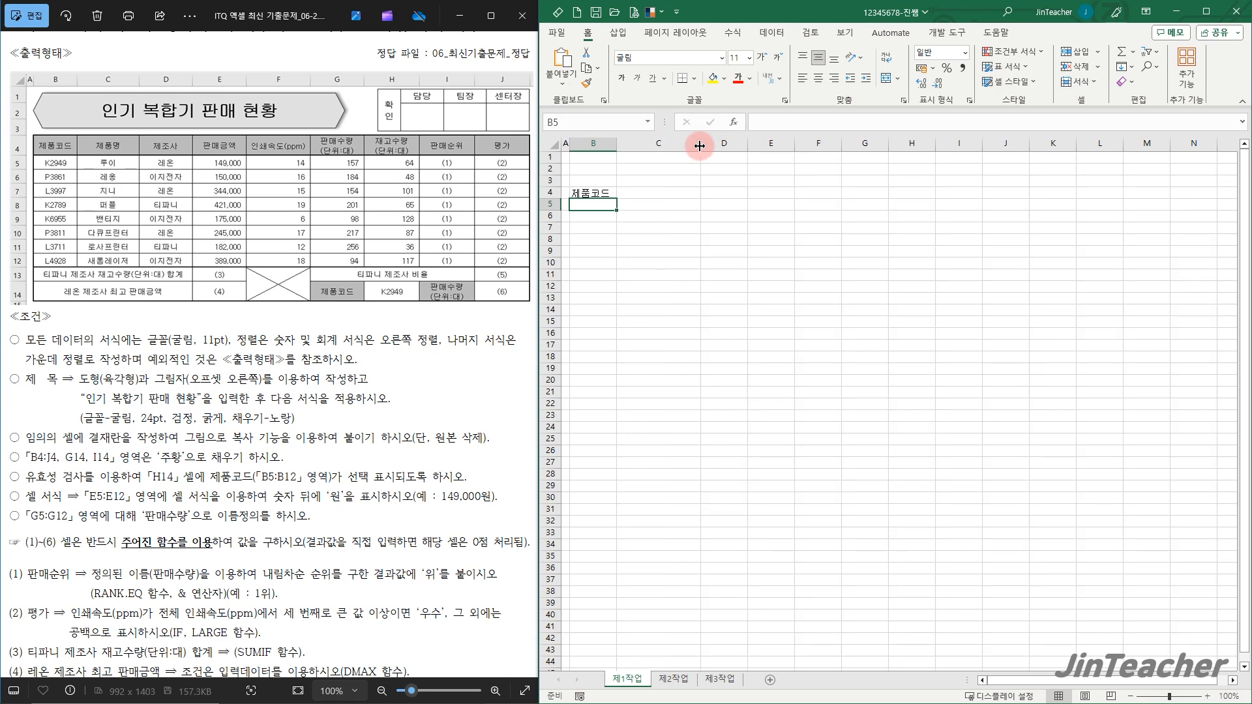
Enter the two-line header 판매수량 (단위:대) in cell G4, with a line break before the parenthesis.
left_click(877, 190)
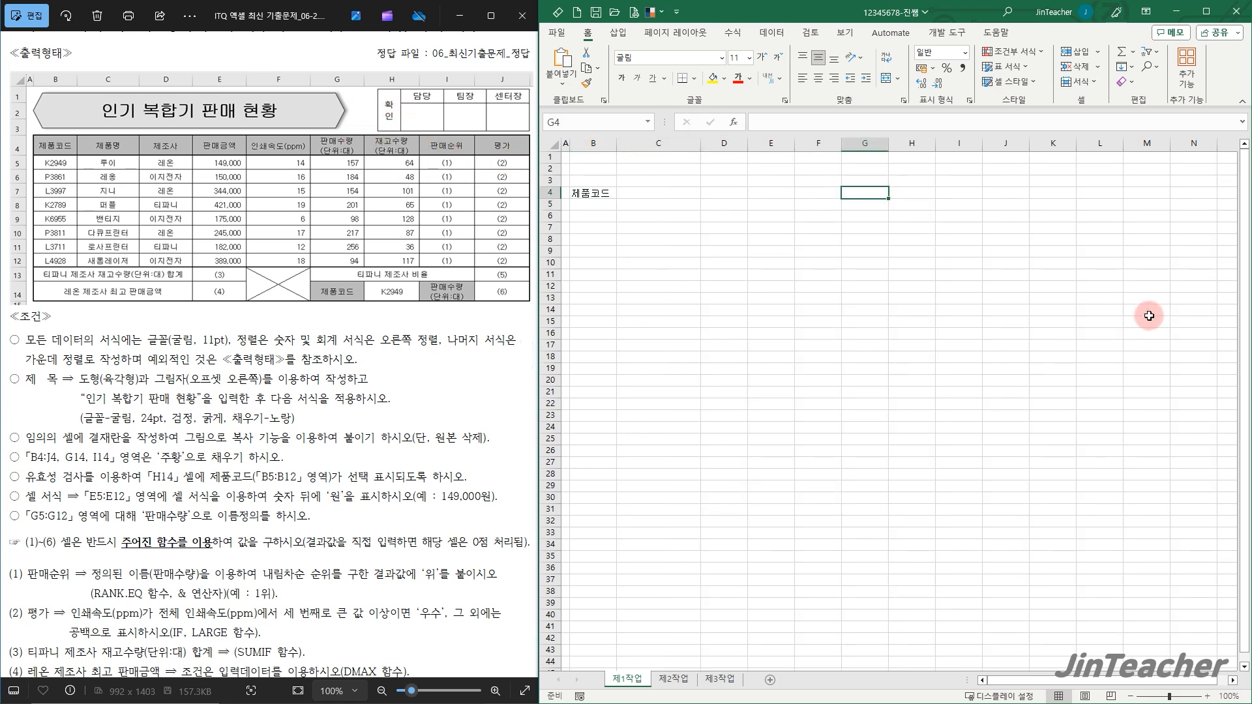
type("판매")
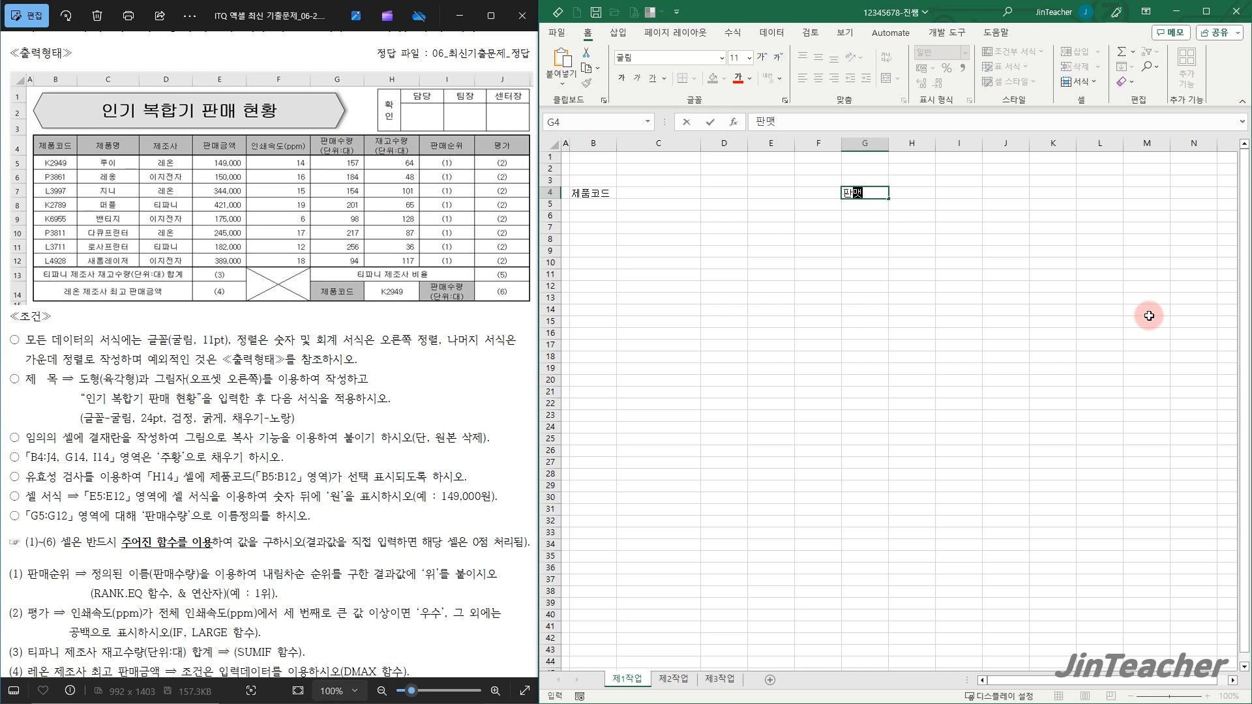
type("수랴")
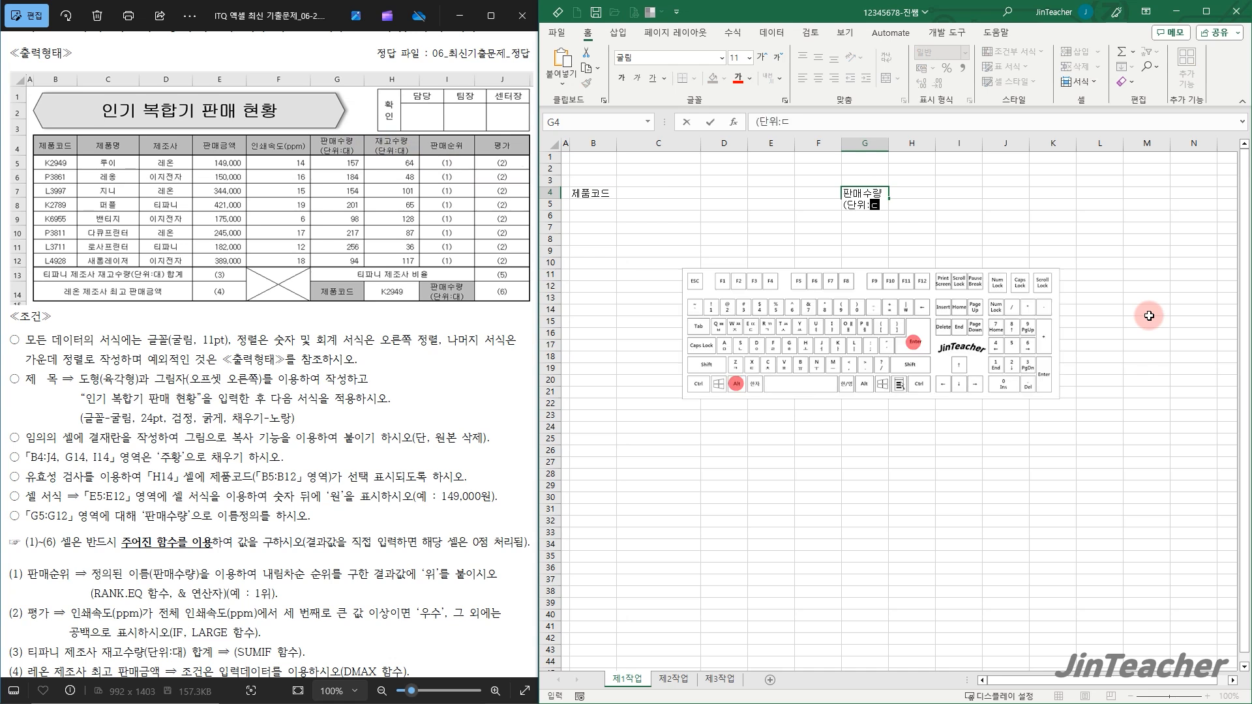
key("Return")
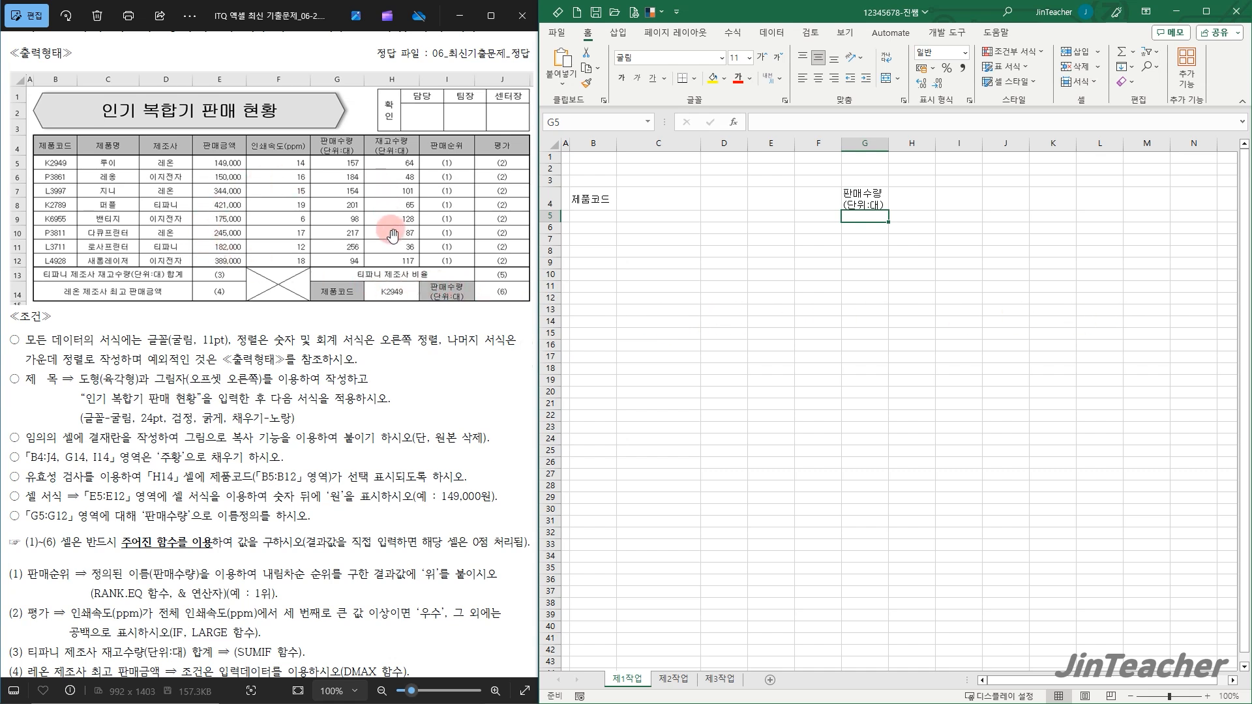
left_click(620, 239)
left_click_drag(593, 204, 1044, 354)
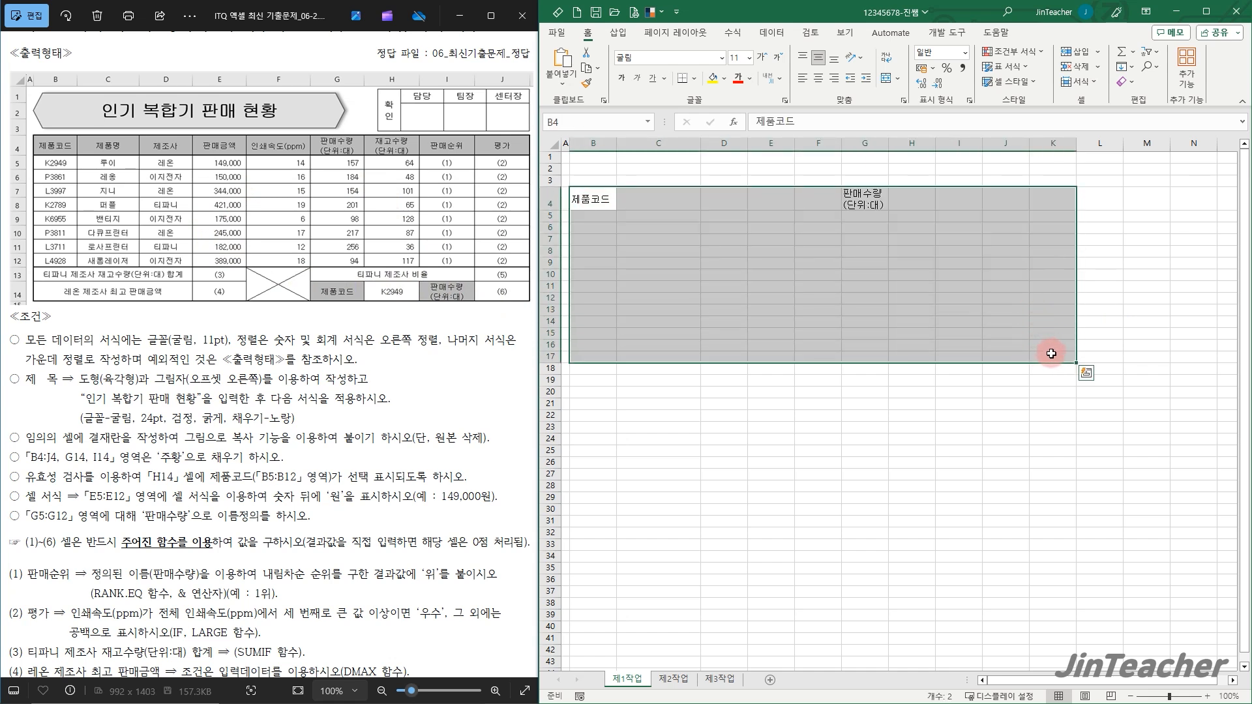
left_click(1051, 354)
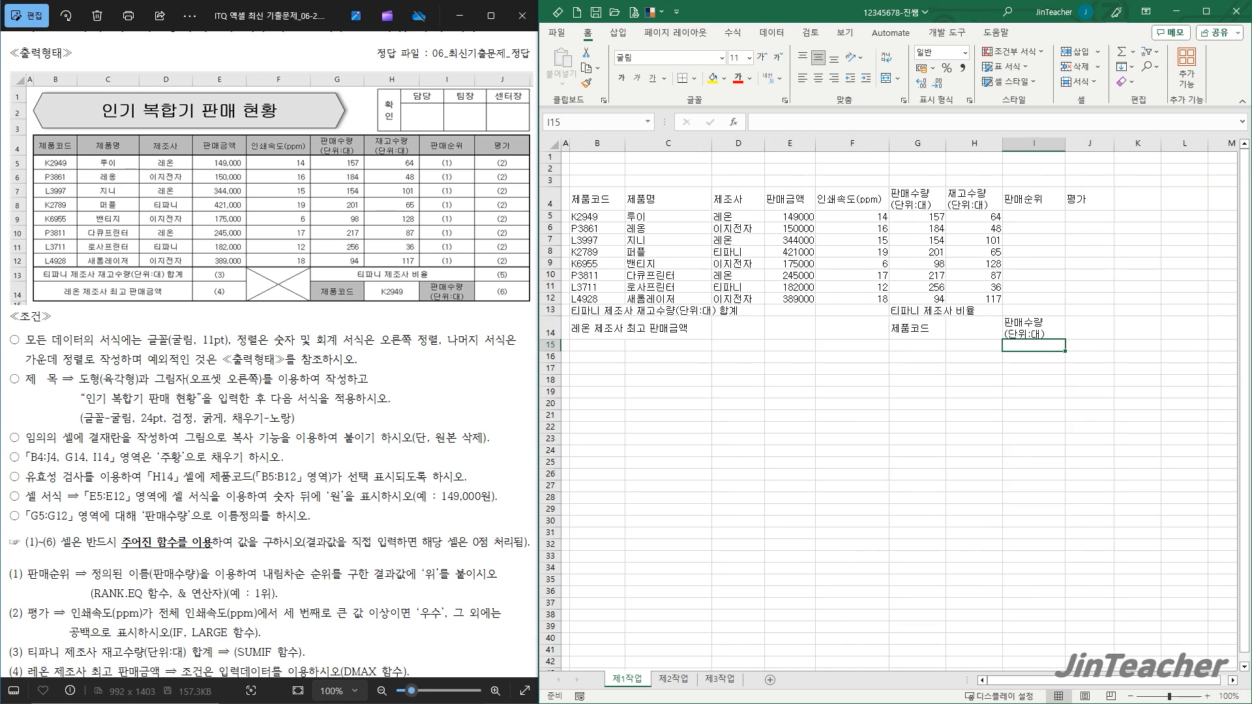
Merge and center the ranges B13:D13, B14:D14, F13:F14 and G13:I13 separately.
left_click_drag(584, 310, 714, 310)
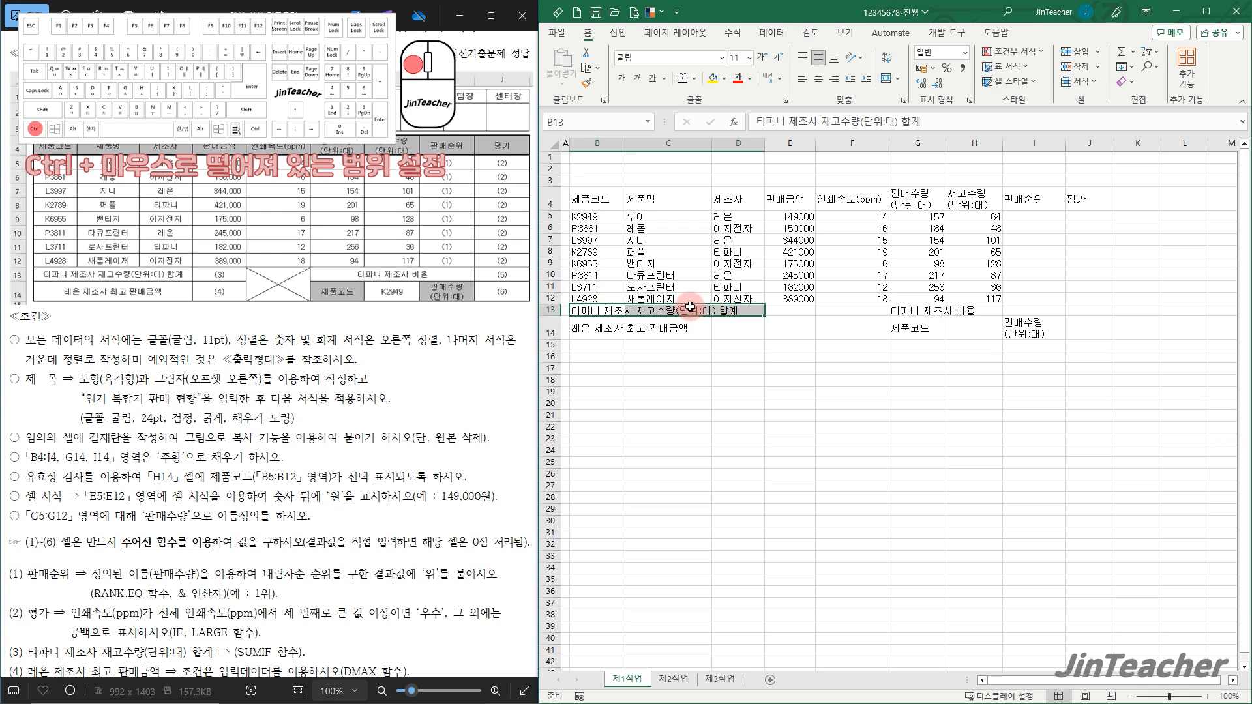
left_click_drag(590, 328, 741, 324)
left_click_drag(855, 311, 1025, 307)
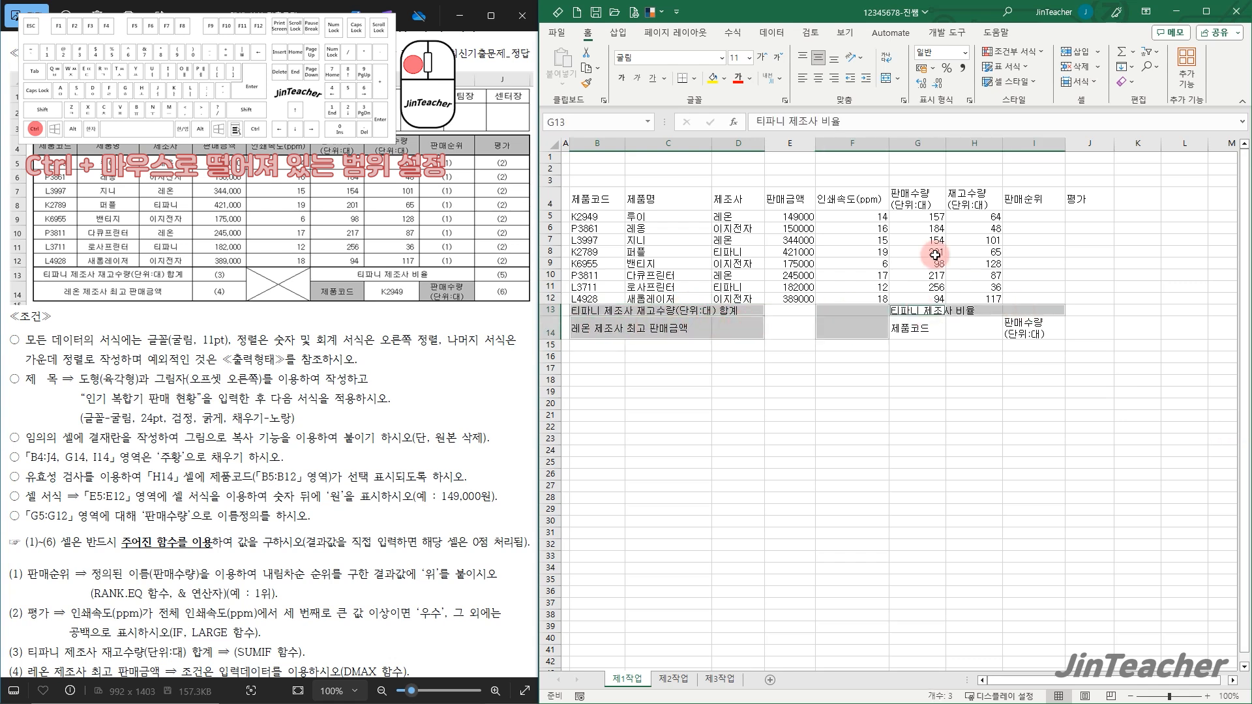
left_click(885, 78)
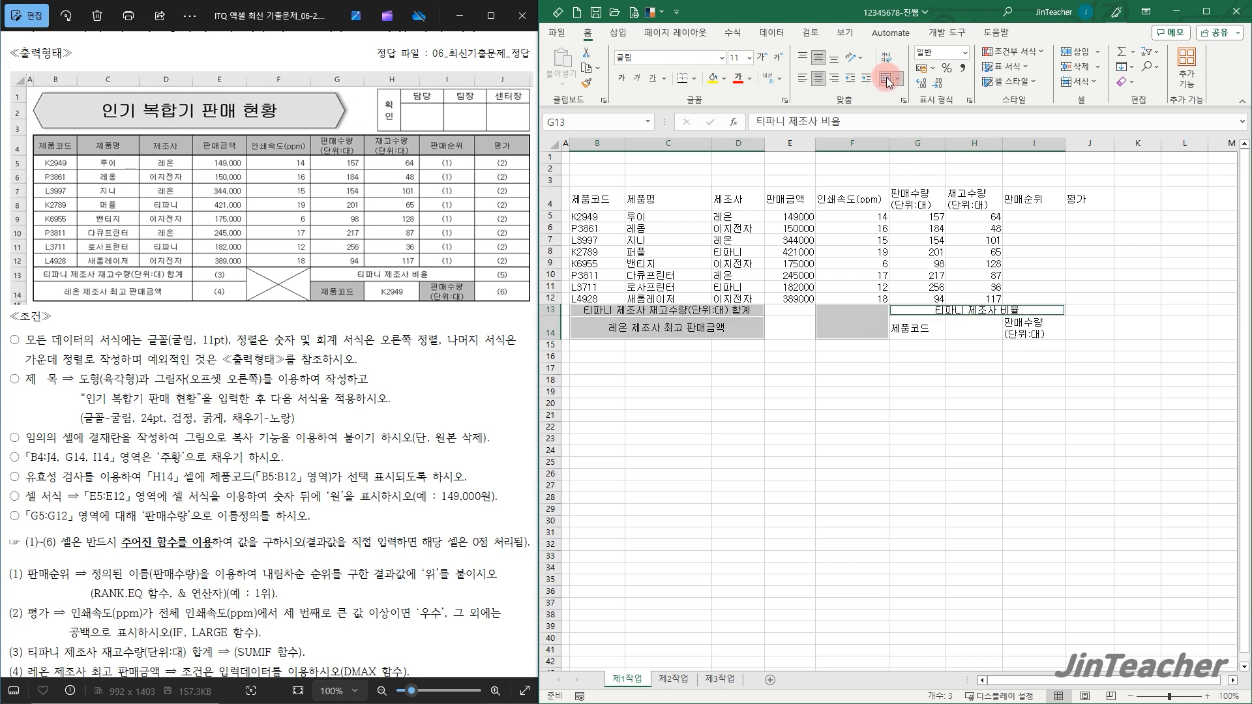
Apply all borders to the table B4:J14 and surround it with a thick outside border.
left_click_drag(607, 198, 1098, 333)
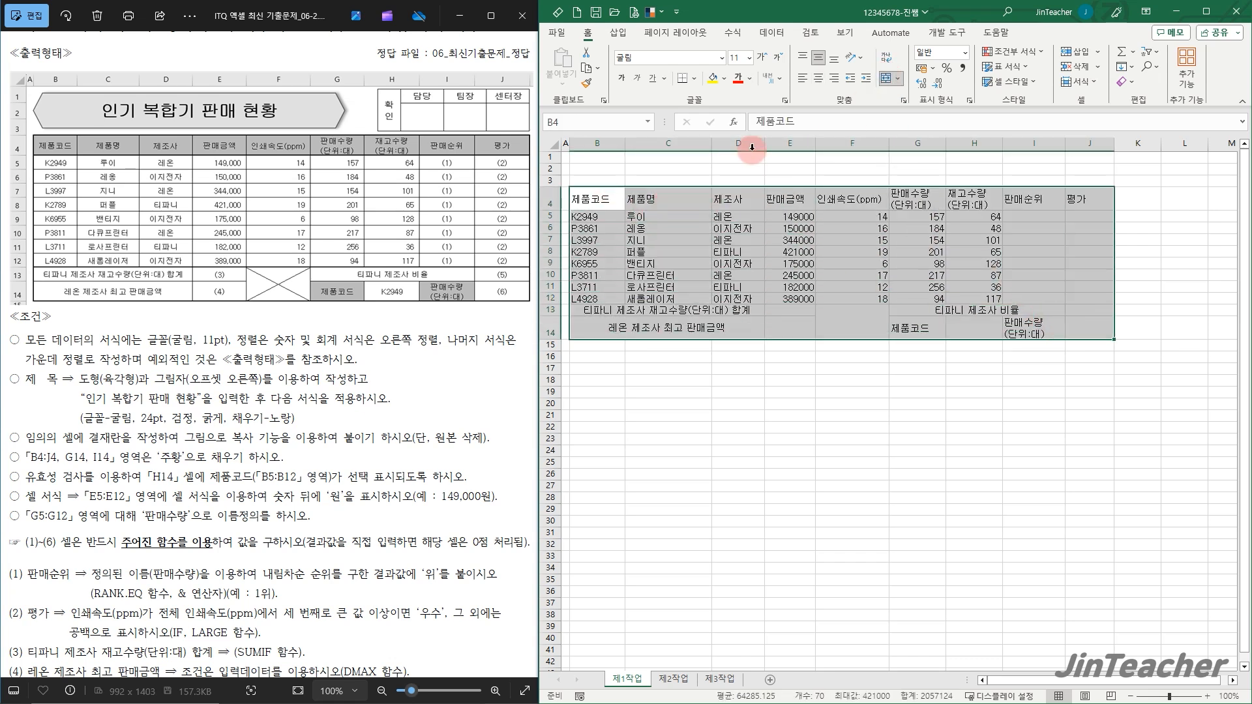
left_click(694, 78)
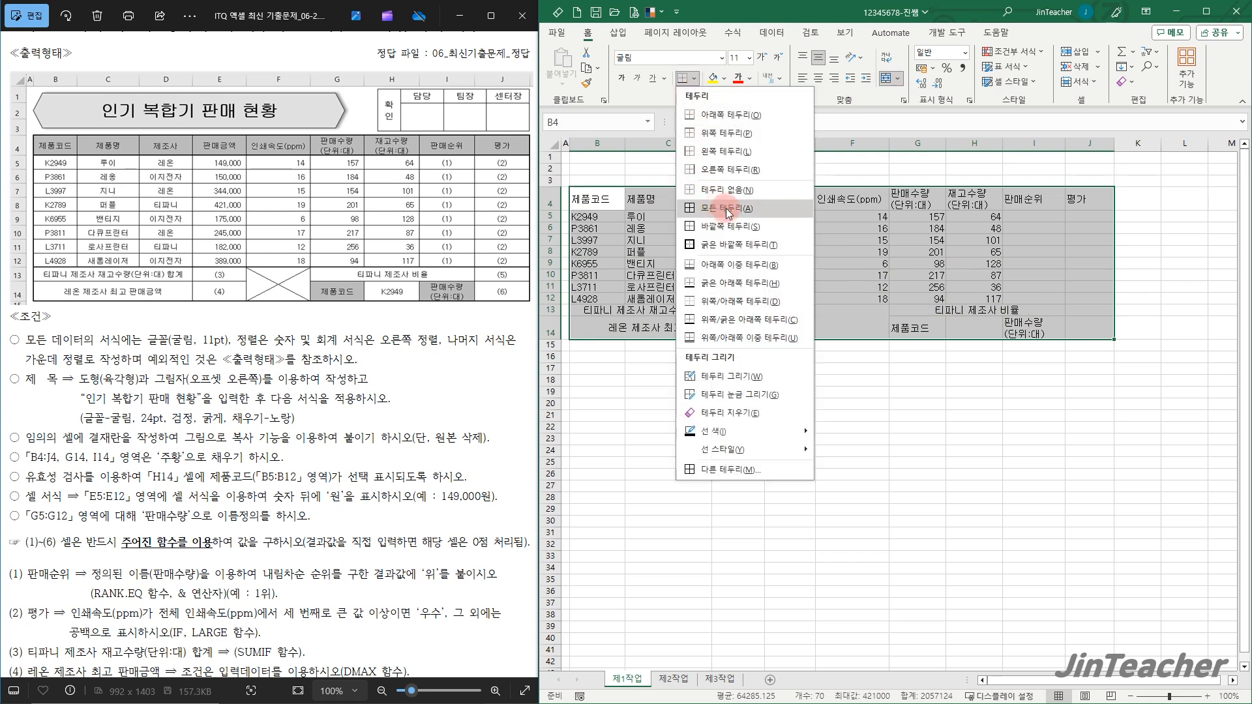
left_click(726, 208)
left_click(694, 79)
left_click(728, 244)
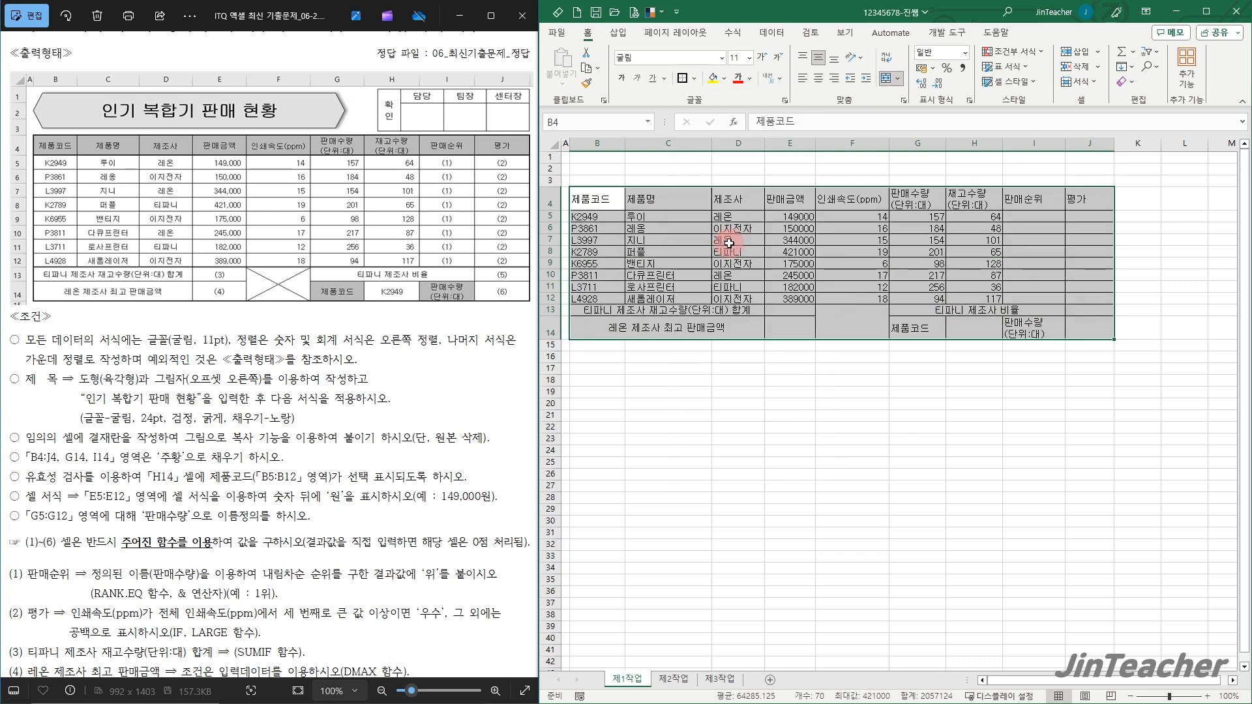
Add a thick outside border around the data rows B5:J12.
left_click_drag(590, 217, 1085, 300)
left_click(693, 79)
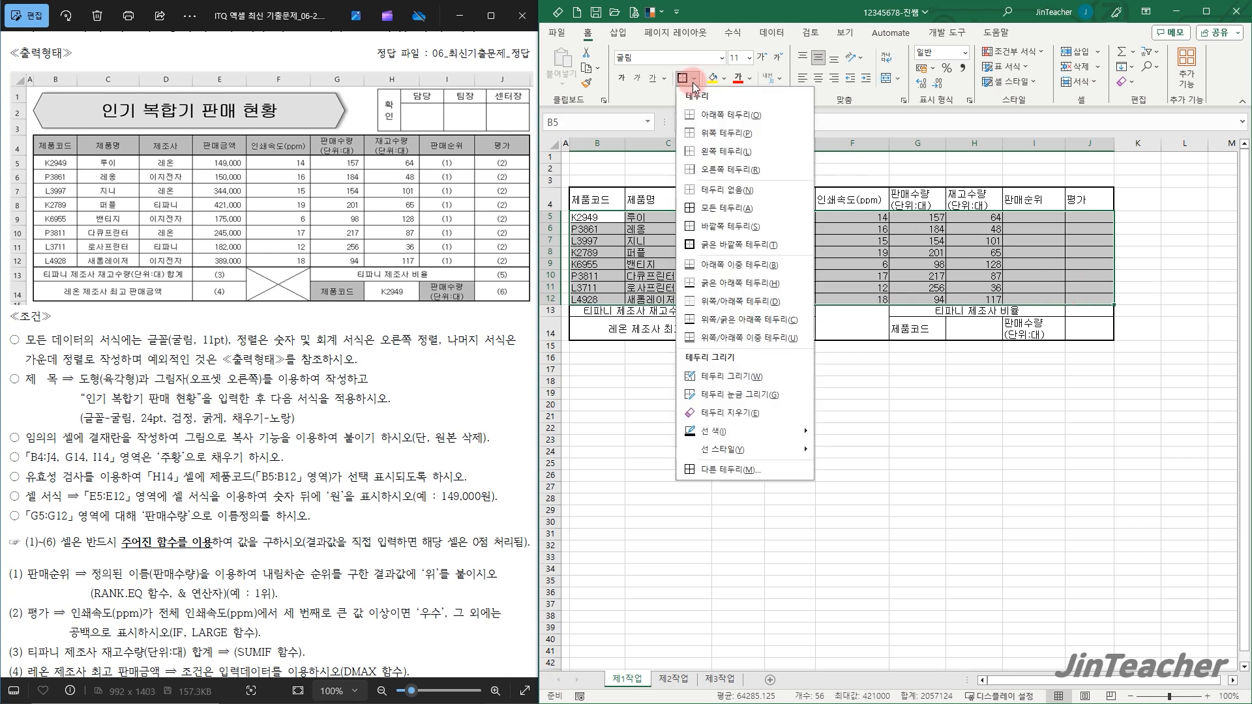
left_click(720, 244)
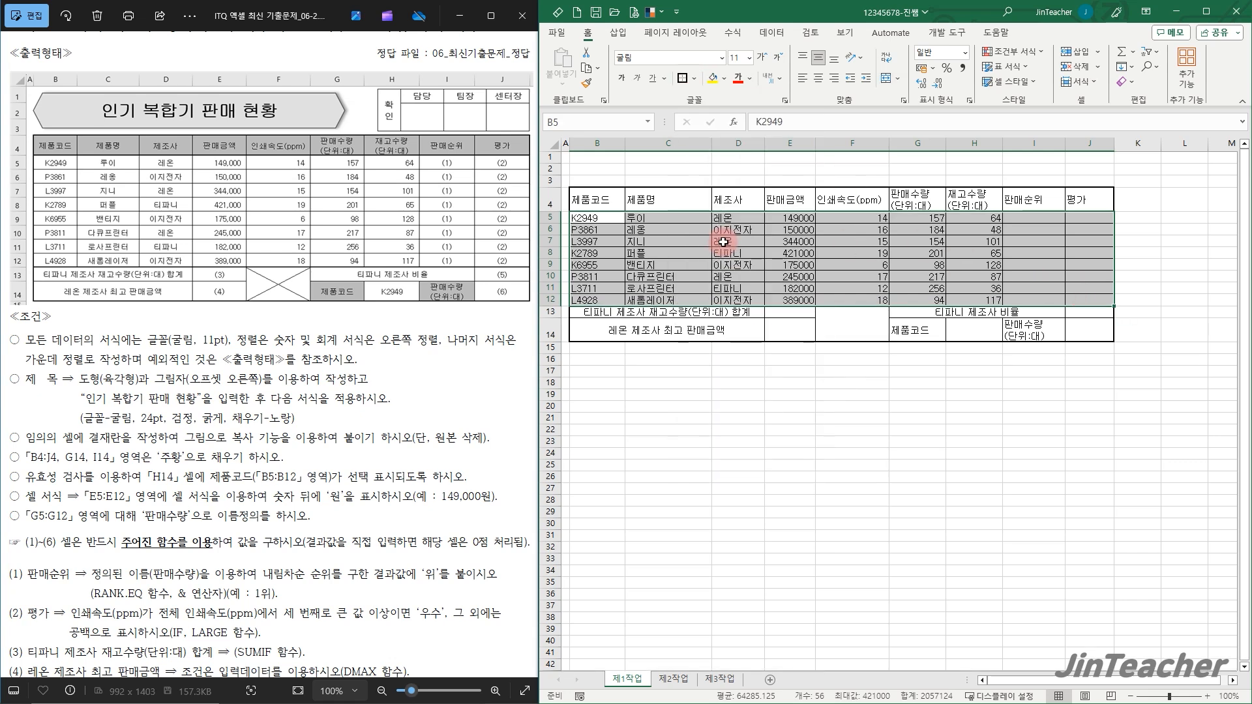
Cross out the merged cell F13:F14 with both diagonal borders.
left_click(836, 324)
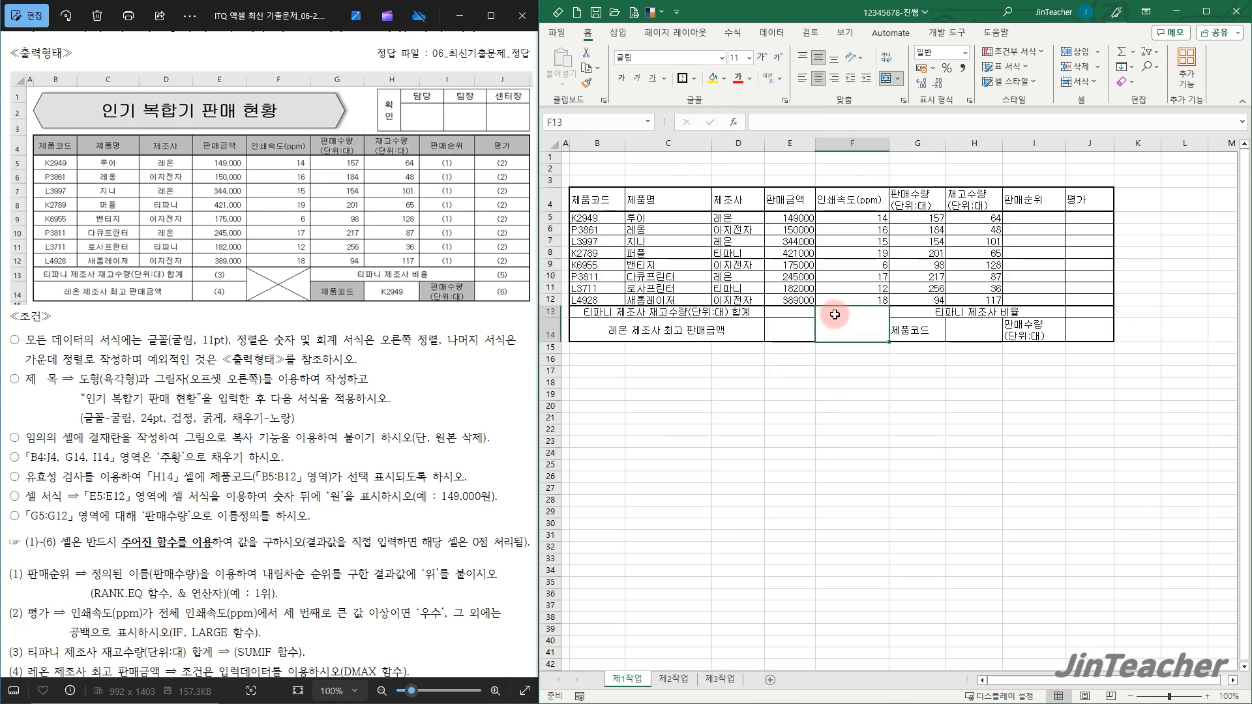
left_click(970, 105)
left_click(621, 164)
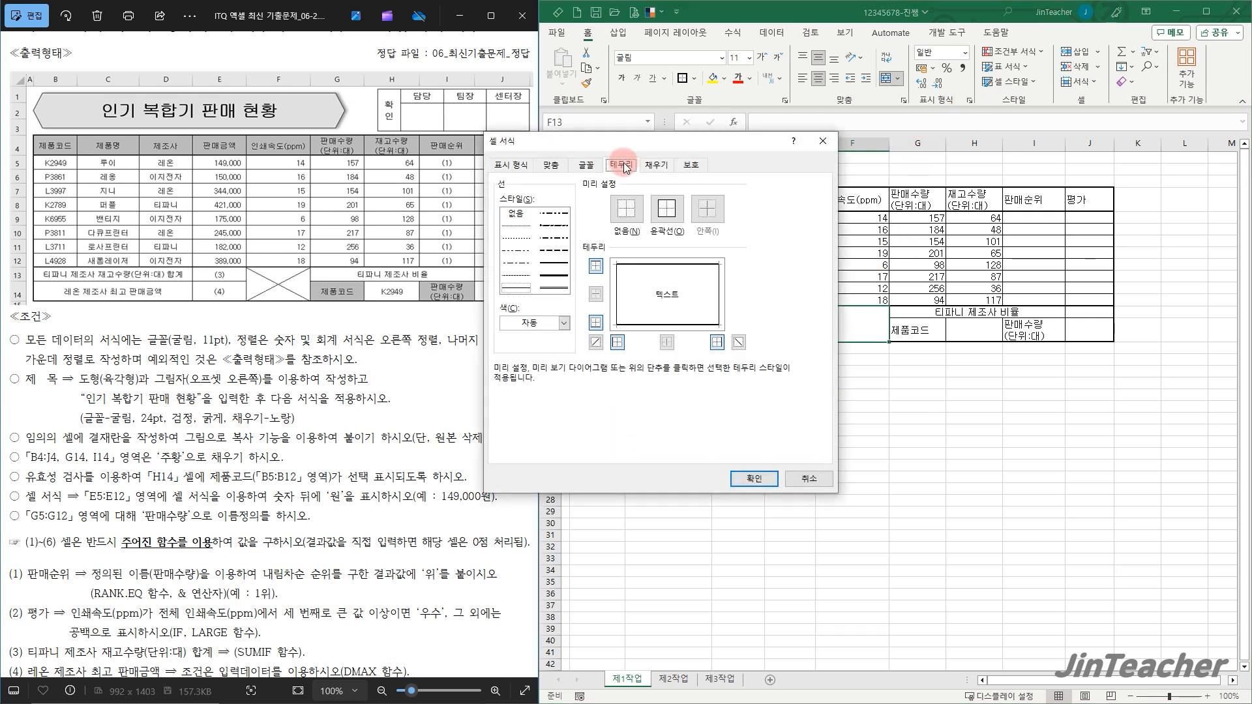
left_click(597, 345)
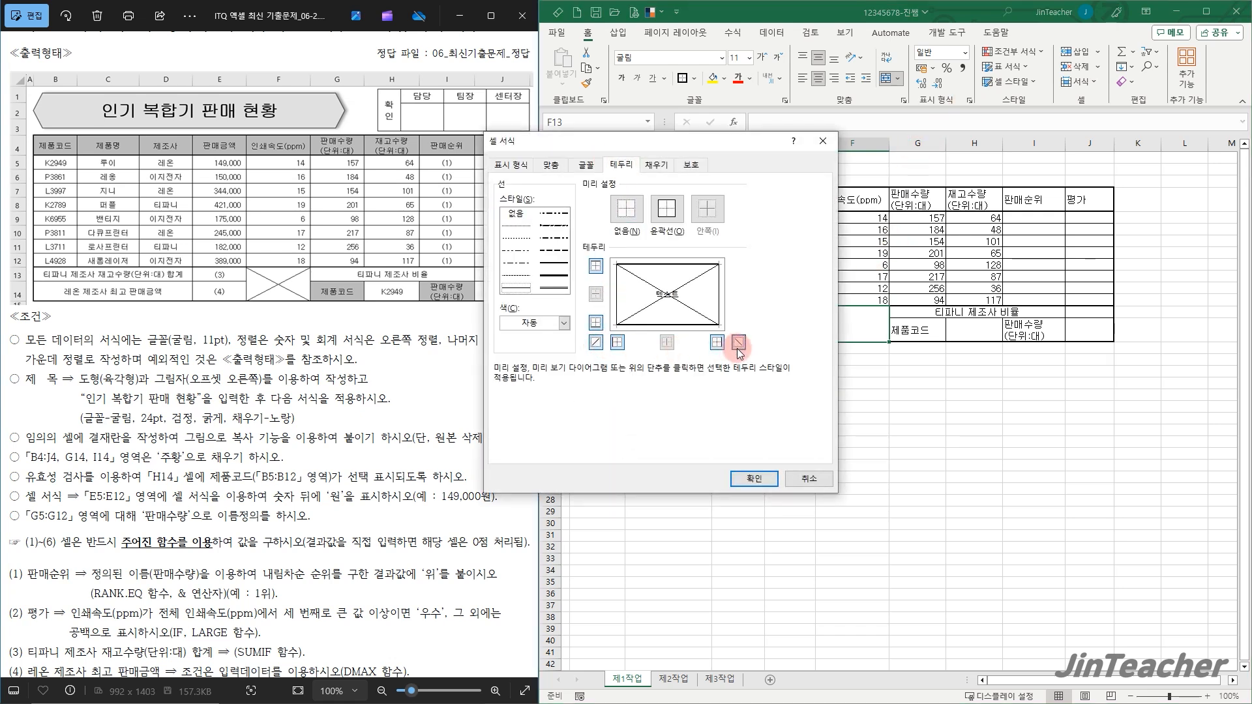
left_click(754, 478)
left_click(823, 395)
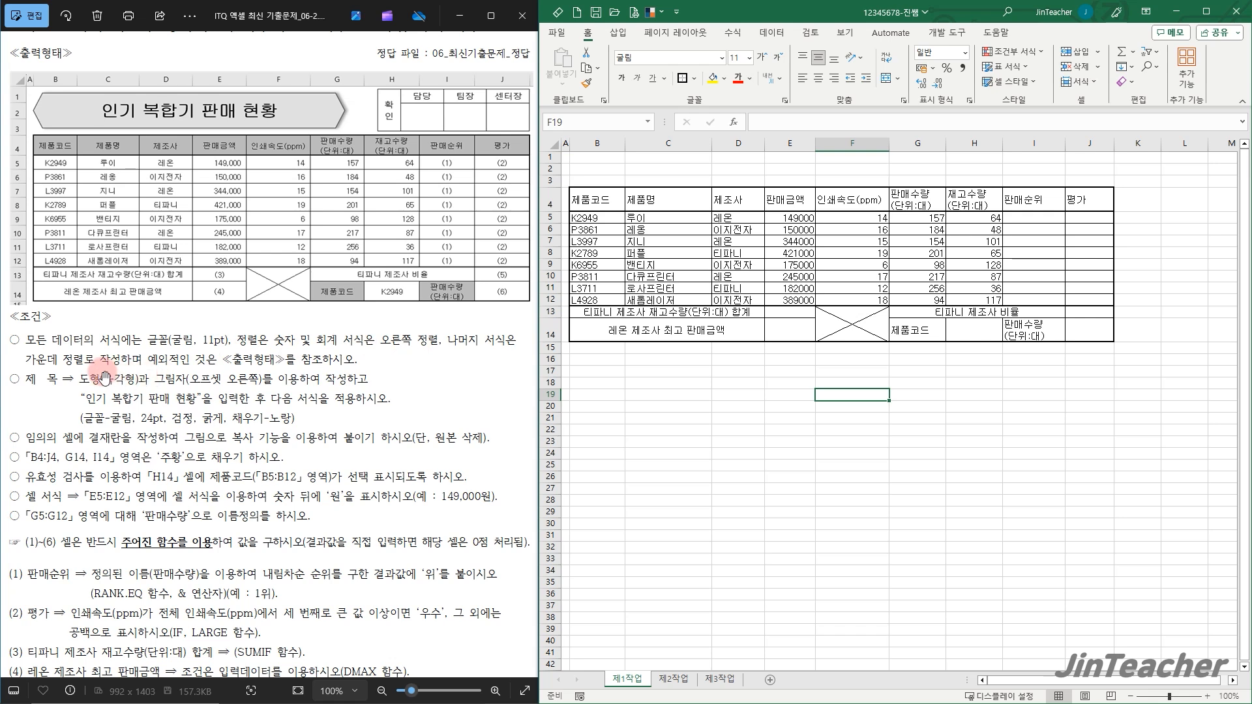
Center the contents of the table B4:J14 and right-align the numbers in E5:H12.
left_click(603, 198)
mouse_move(603, 197)
left_mouse_down()
mouse_move(988, 284)
mouse_move(1069, 330)
left_mouse_up()
left_click(819, 78)
left_click(847, 265)
mouse_move(804, 220)
left_mouse_down()
mouse_move(975, 264)
mouse_move(975, 300)
left_mouse_up()
left_click(835, 81)
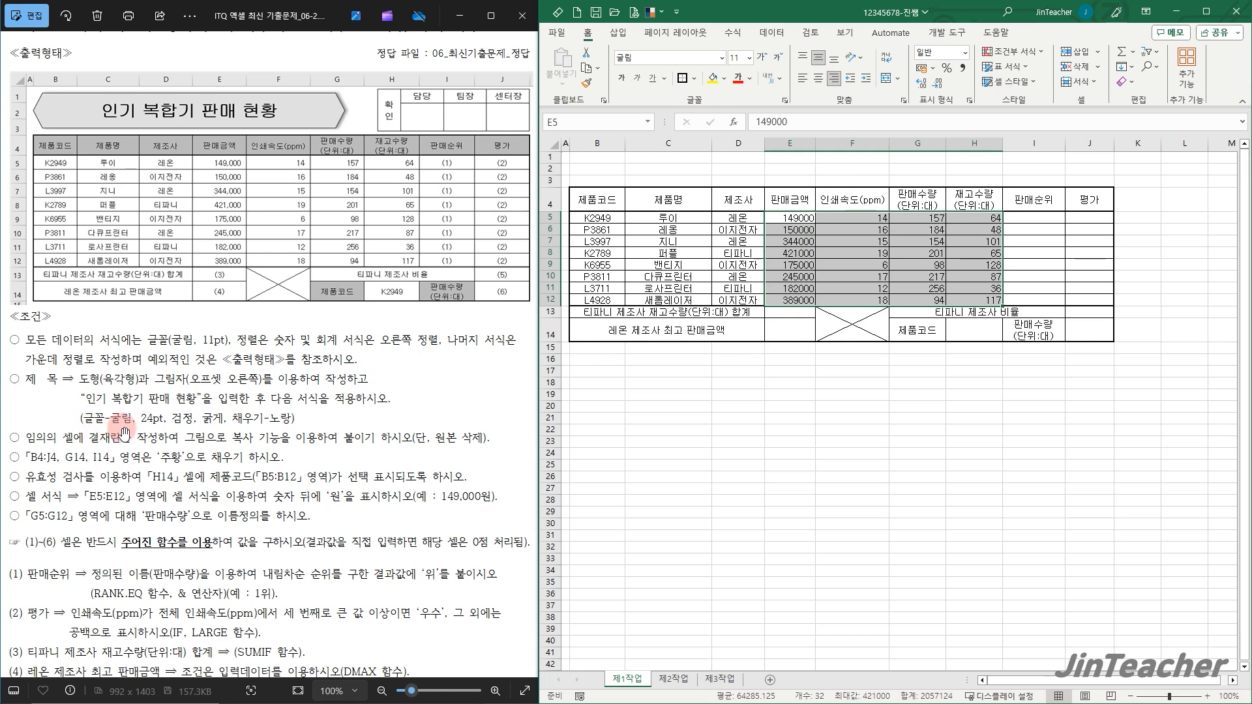
left_click(729, 383)
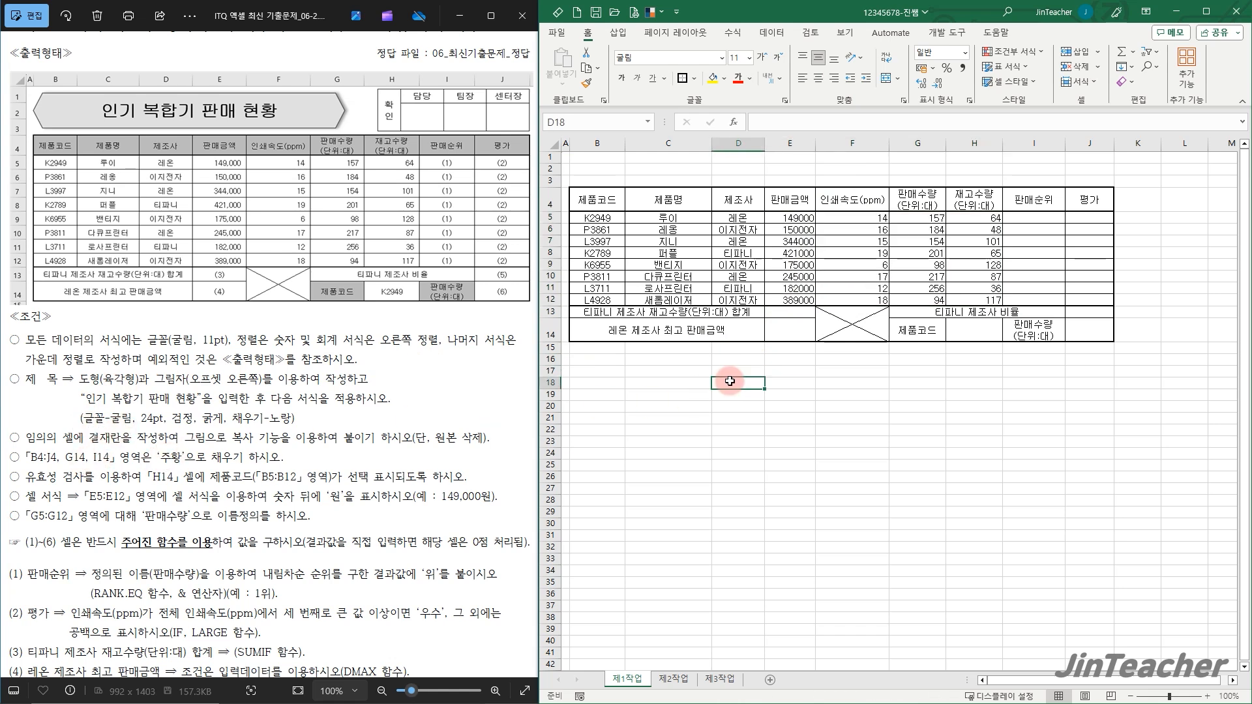
Fill the header row B4:J4 and the label cells G14 and I14 with standard orange (주황).
left_click_drag(623, 207, 1109, 195)
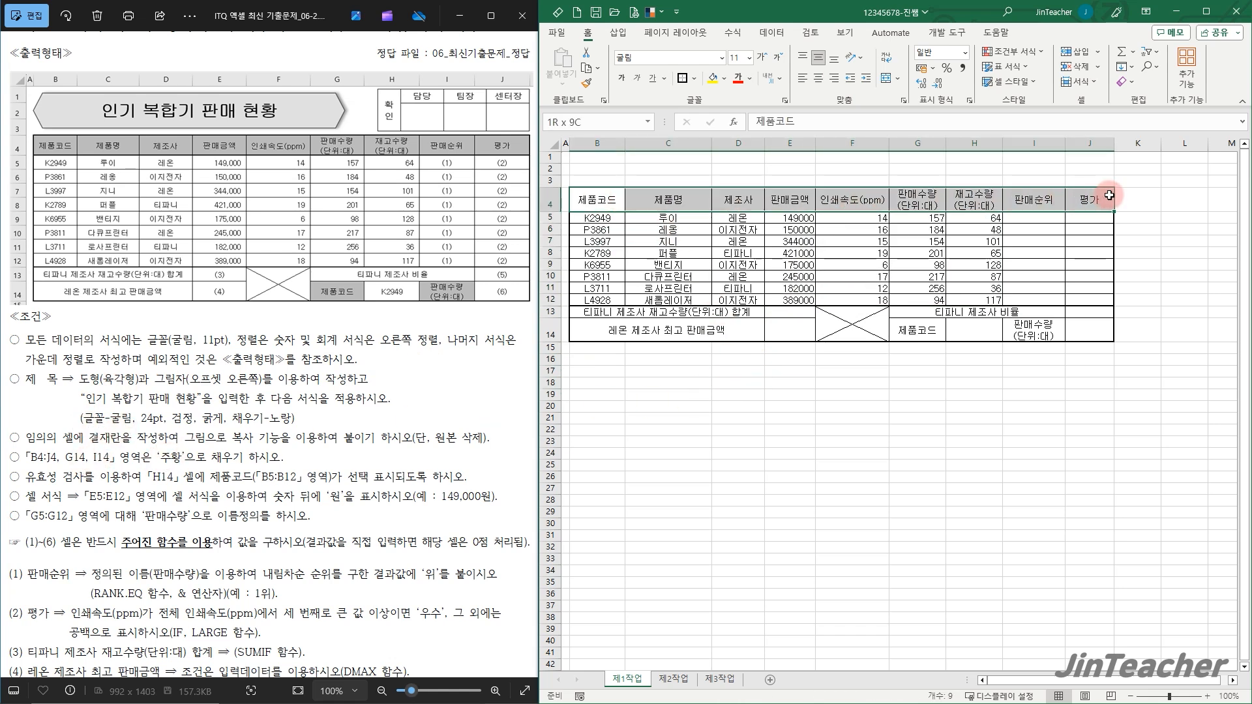
left_click(916, 331, "ctrl")
left_click(1042, 331, "ctrl")
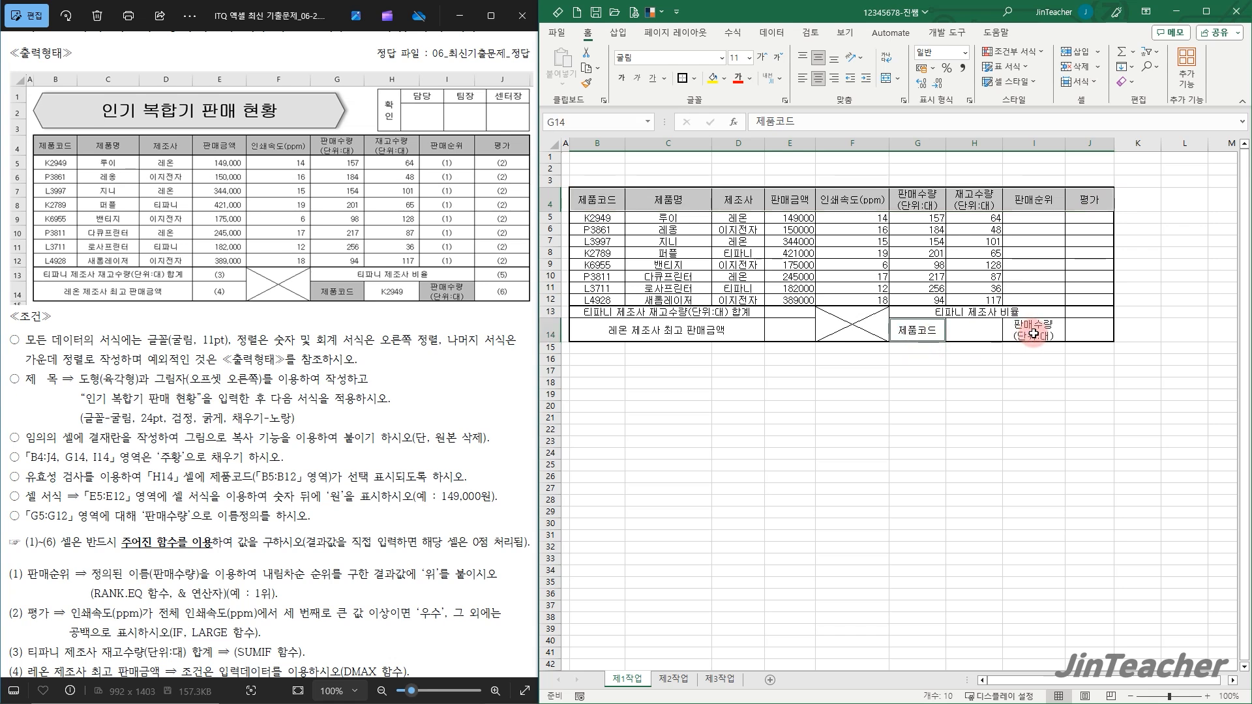
left_click(724, 78)
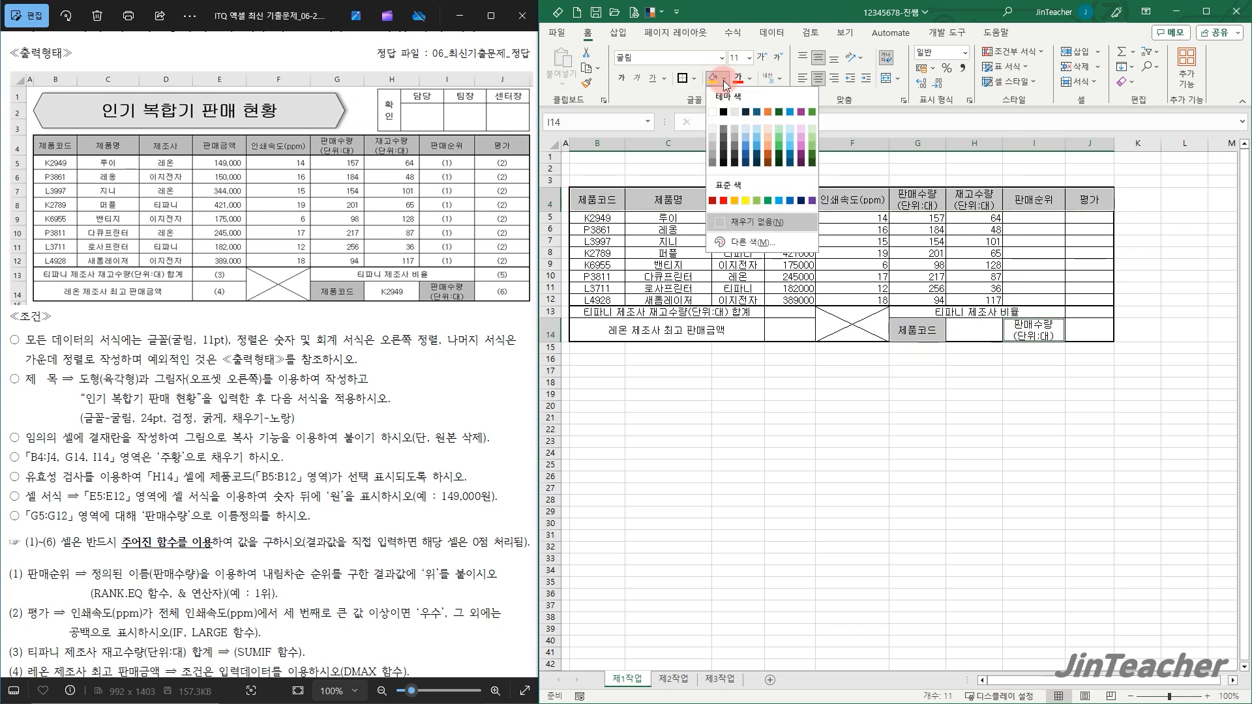
left_click(734, 200)
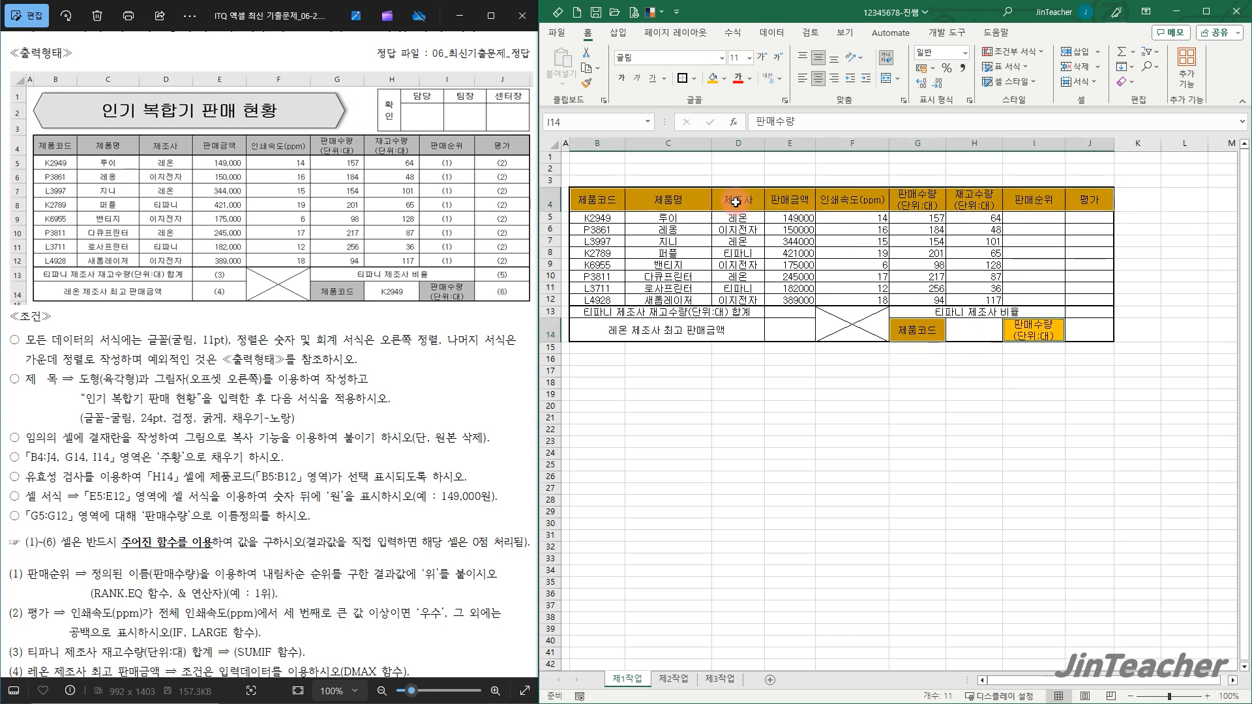
left_click(797, 392)
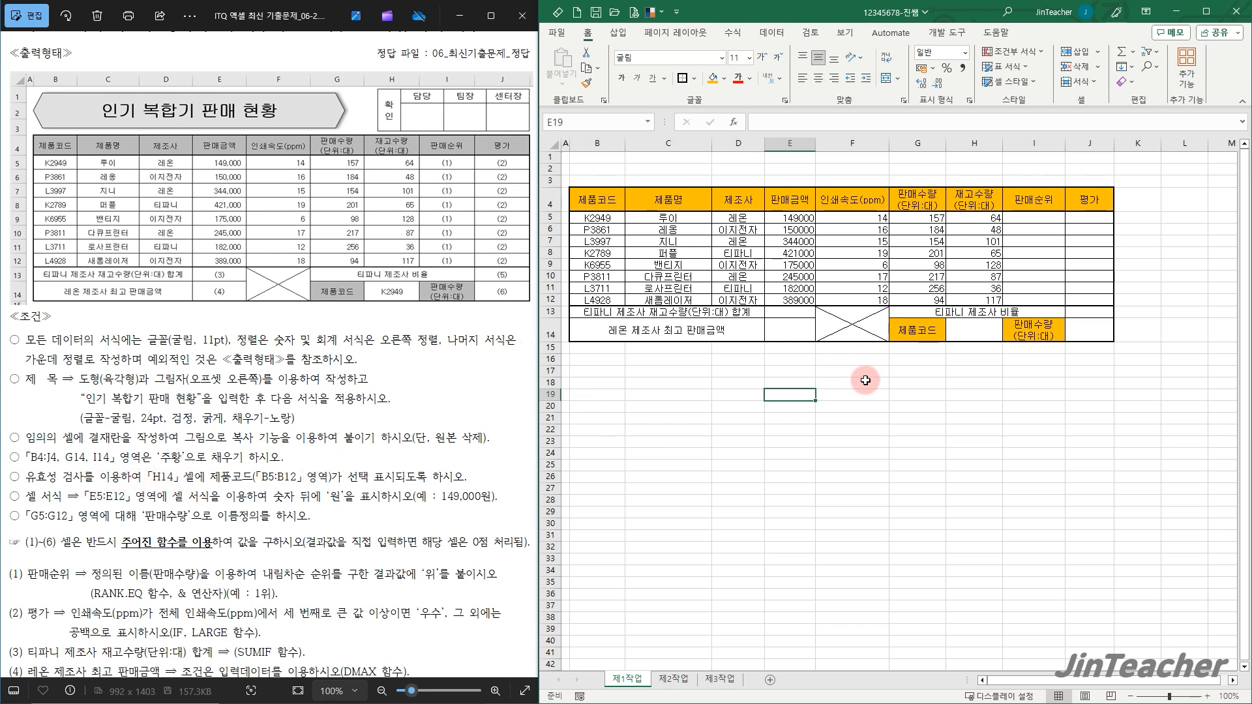
Add list data validation to H14 with the product codes =$B$5:$B$12 as source, and choose K2949 in it.
left_click(980, 331)
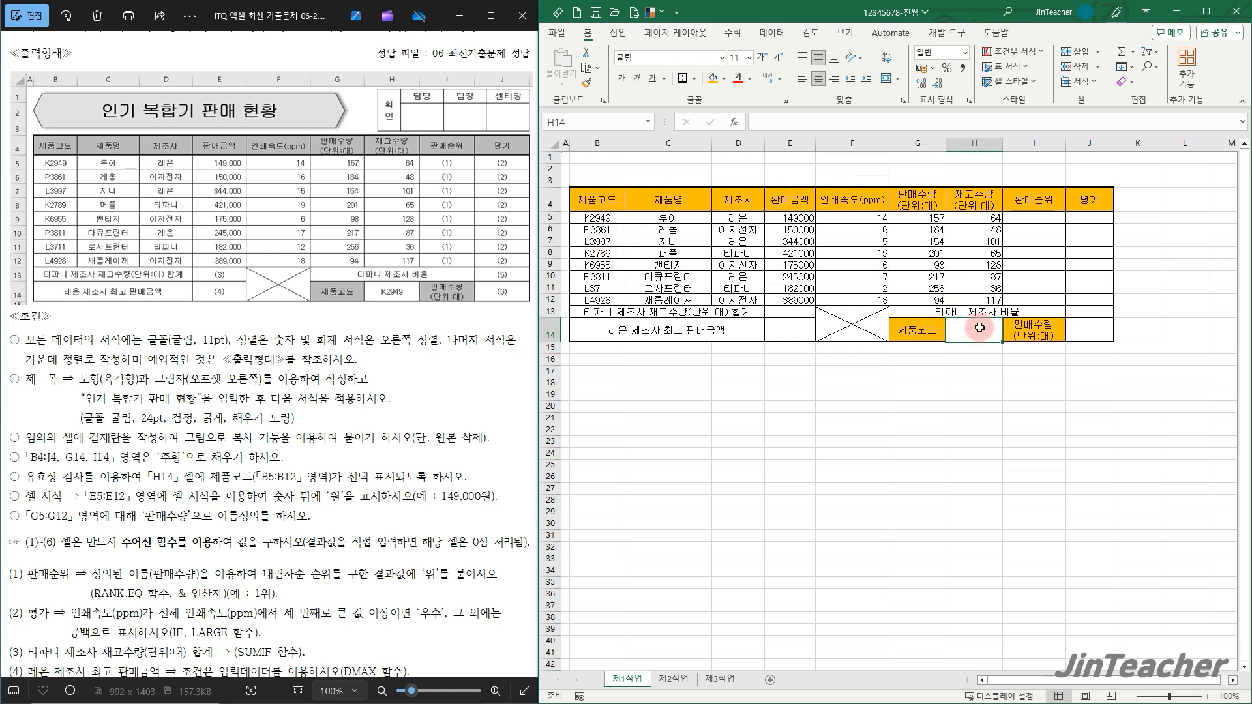
left_click(770, 34)
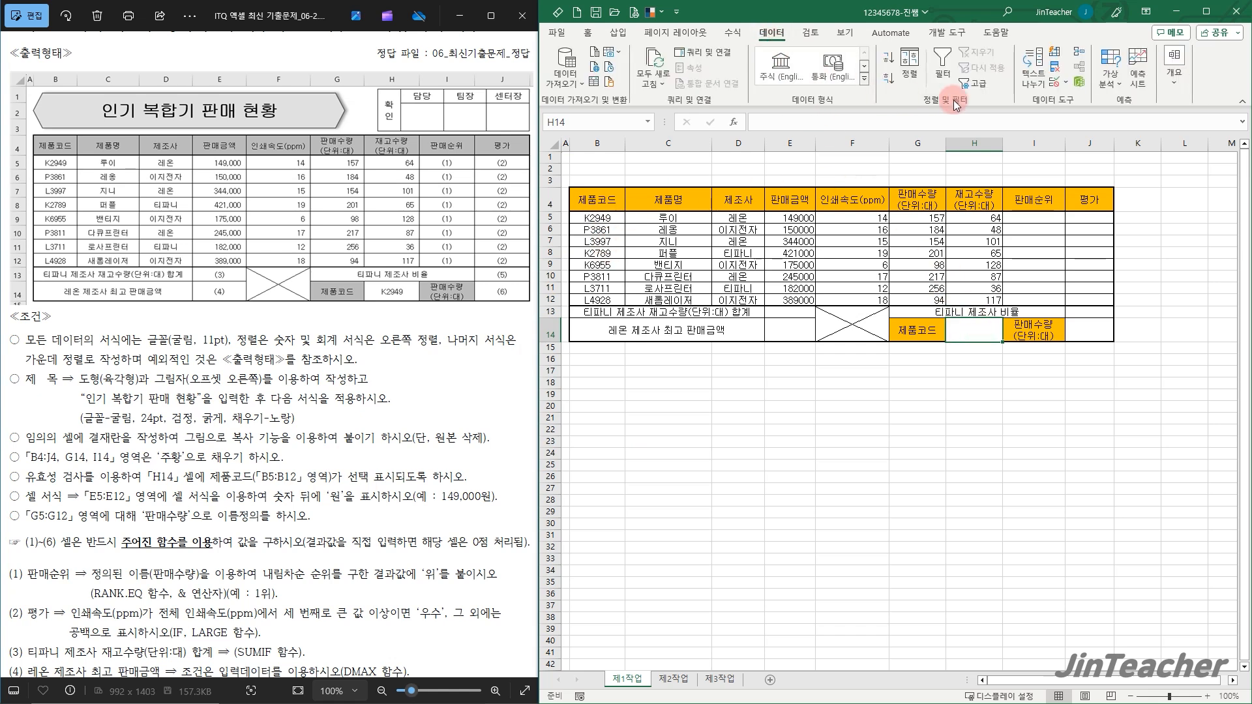
left_click(1058, 86)
left_click_drag(649, 207, 790, 206)
left_click(765, 276)
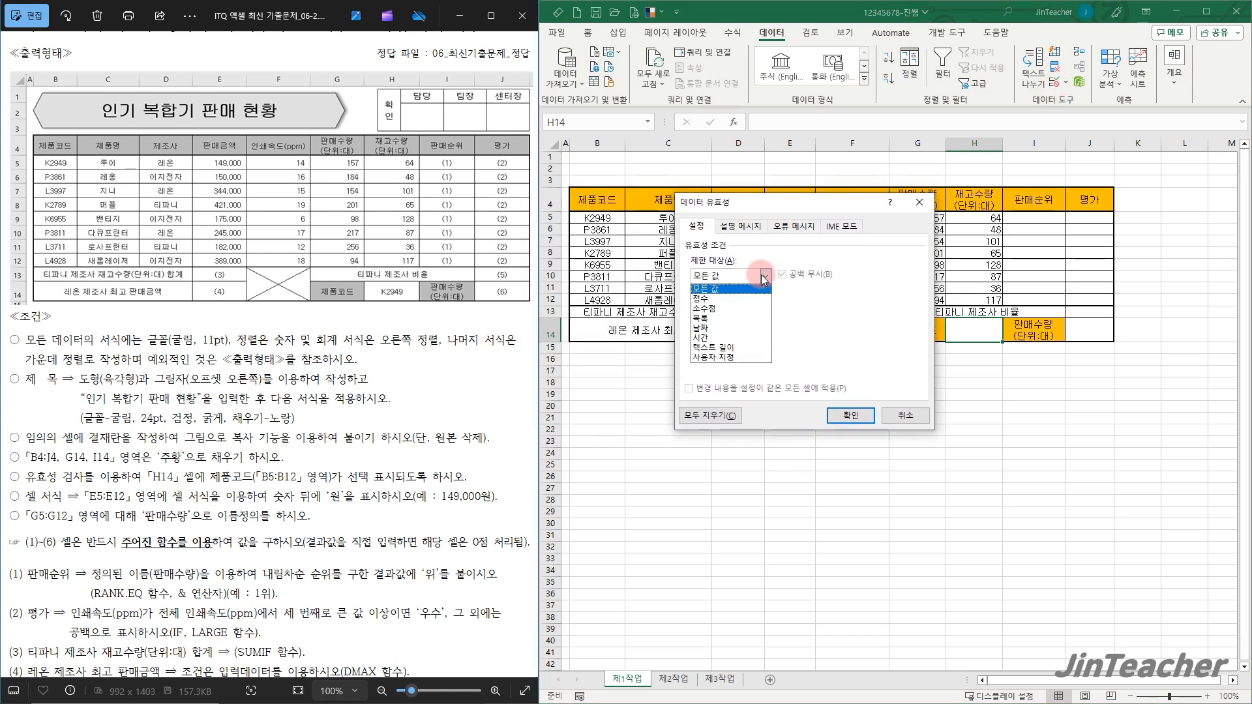
left_click(725, 314)
left_click(701, 336)
left_click_drag(604, 219, 606, 299)
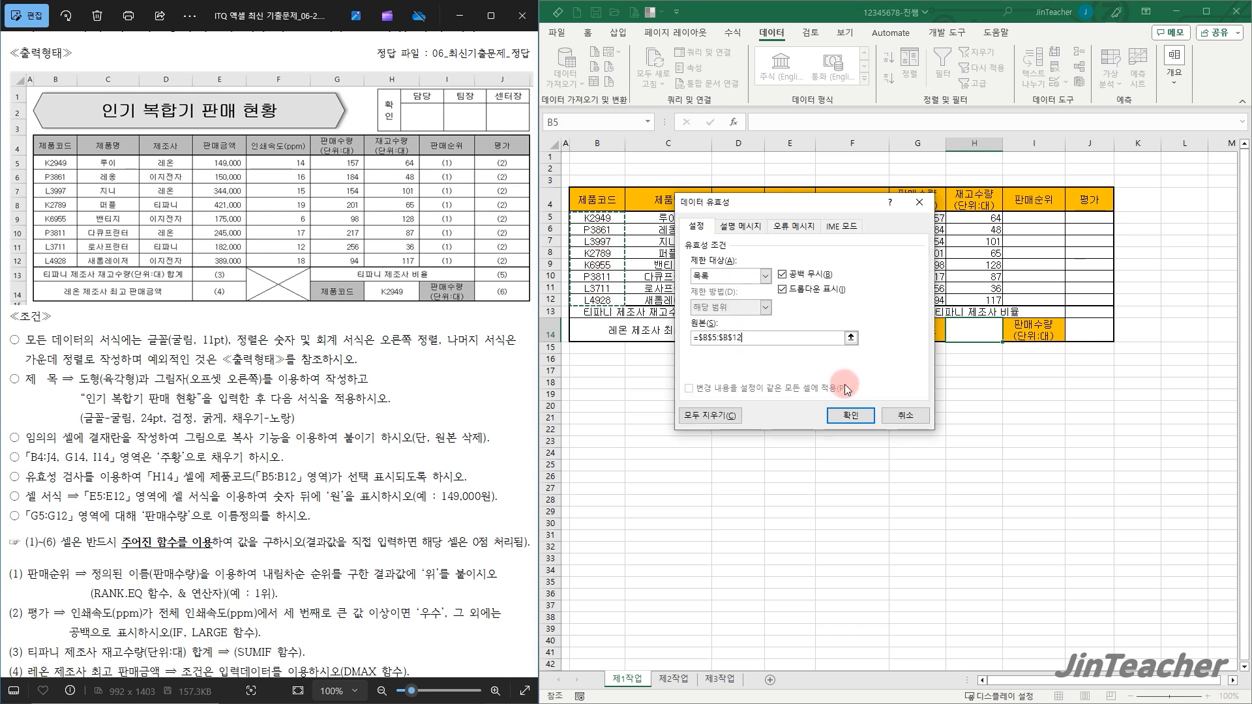
left_click(850, 419)
left_click(1009, 339)
left_click(974, 351)
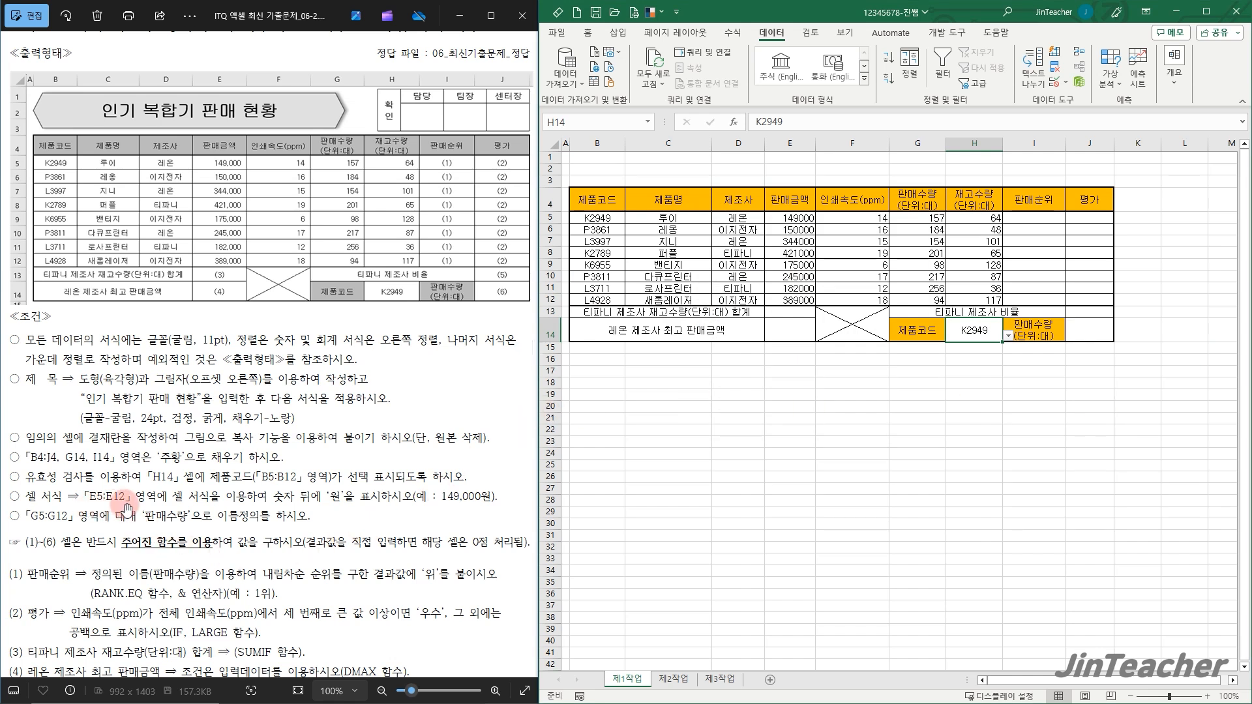
Apply the custom number format #,##0원 to the sales amounts in E5:E12 and slightly widen column E.
left_click_drag(806, 226, 793, 299)
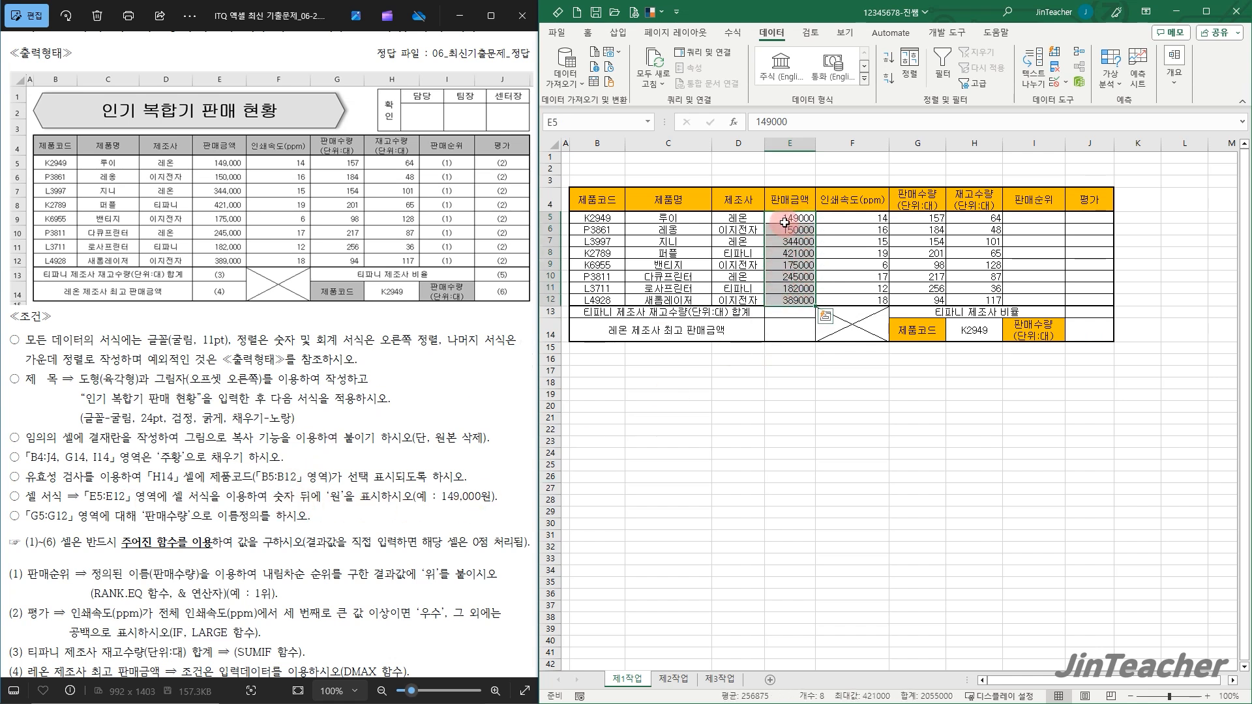
left_click_drag(788, 219, 791, 300)
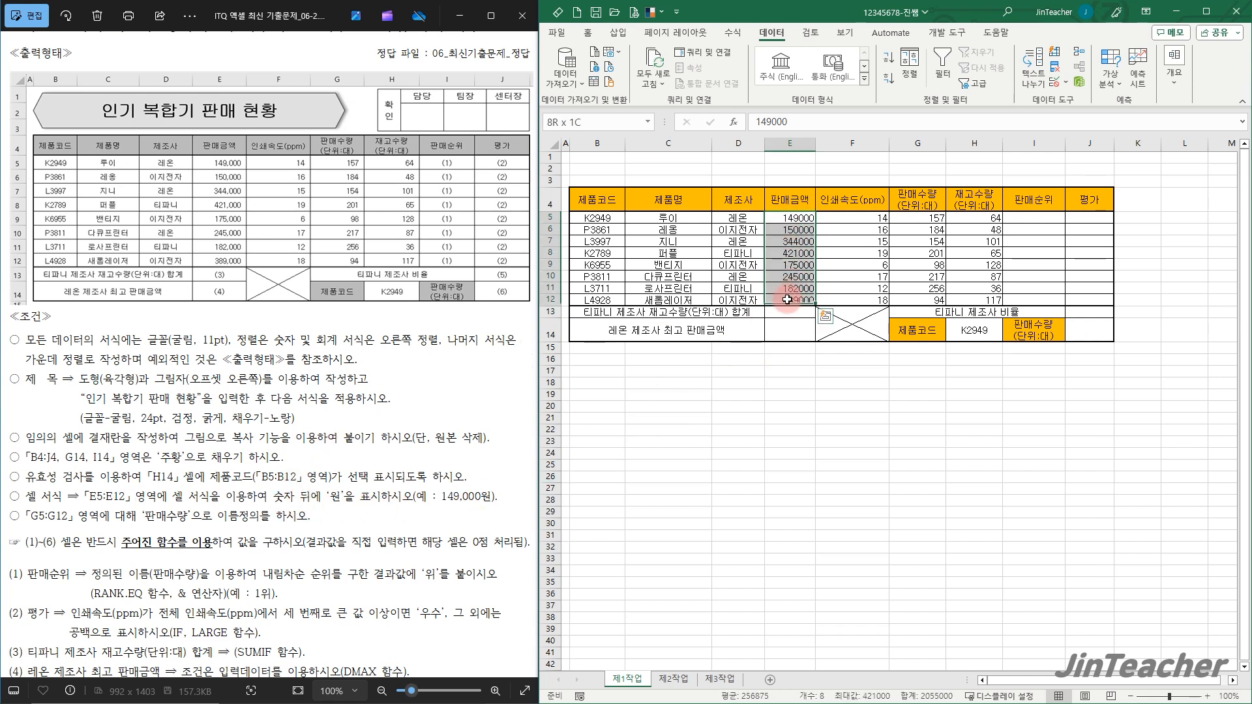
left_click(590, 37)
left_click(969, 103)
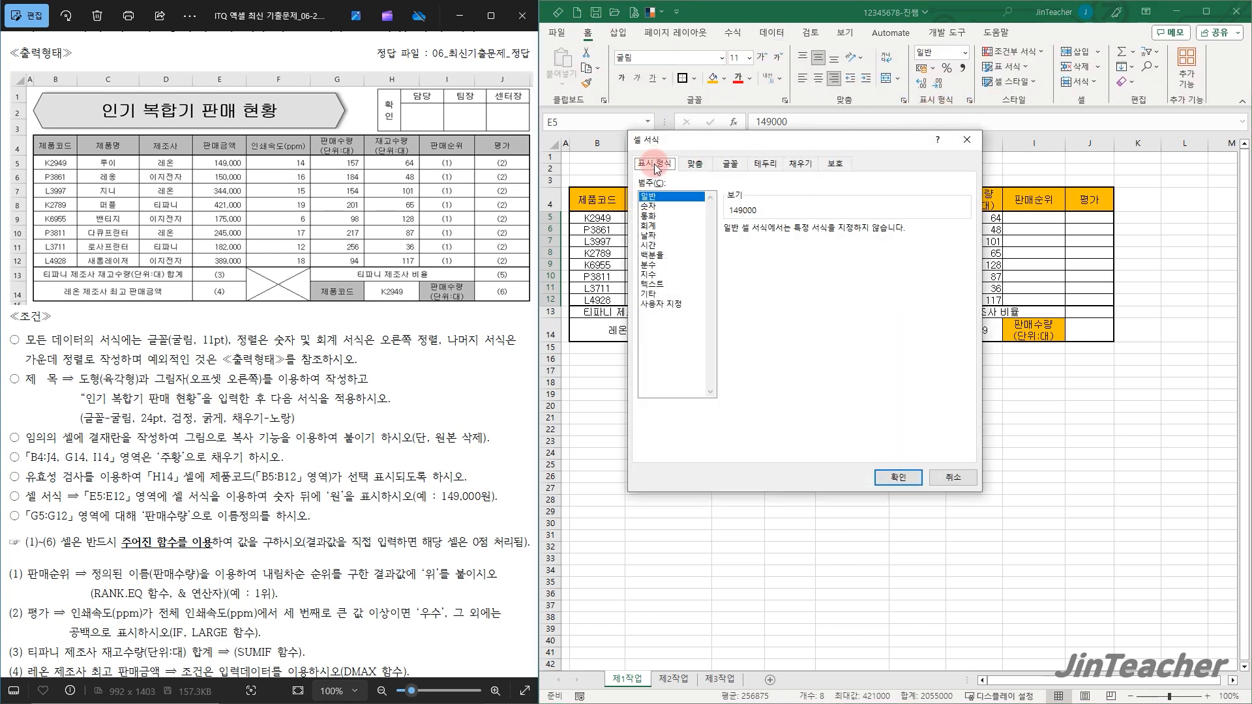
left_click(660, 304)
left_click(751, 286)
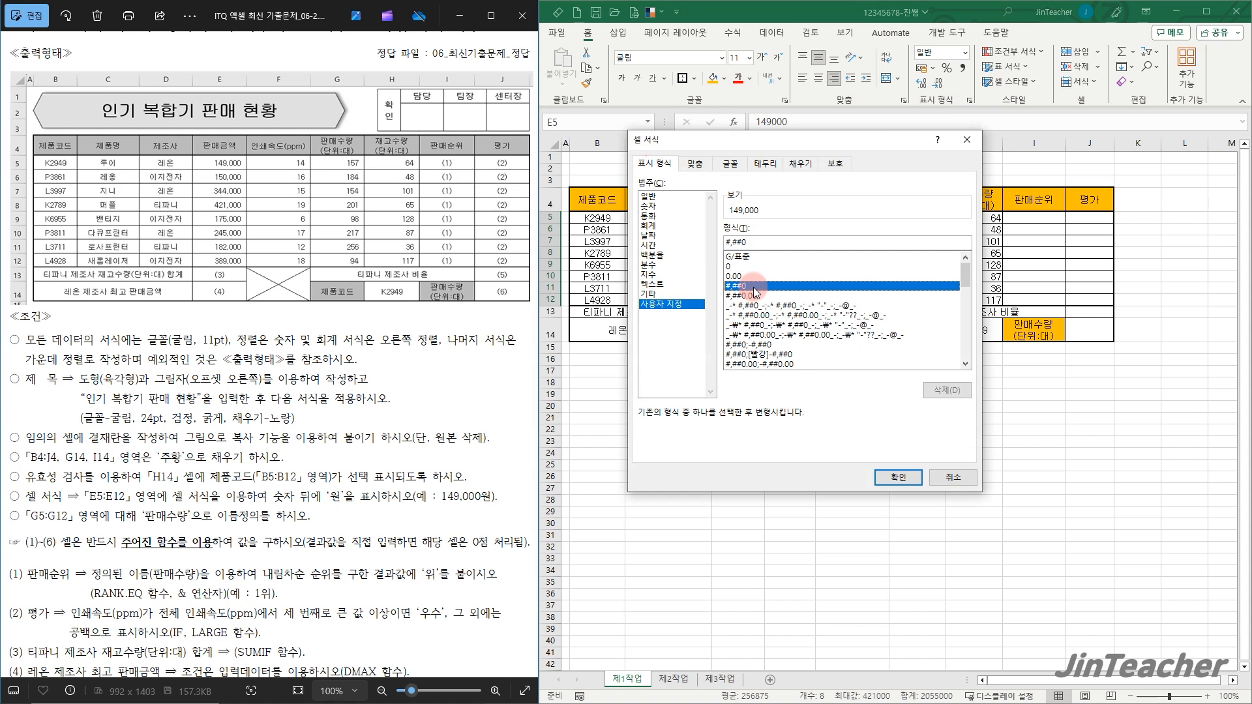
left_click(765, 247)
type("원")
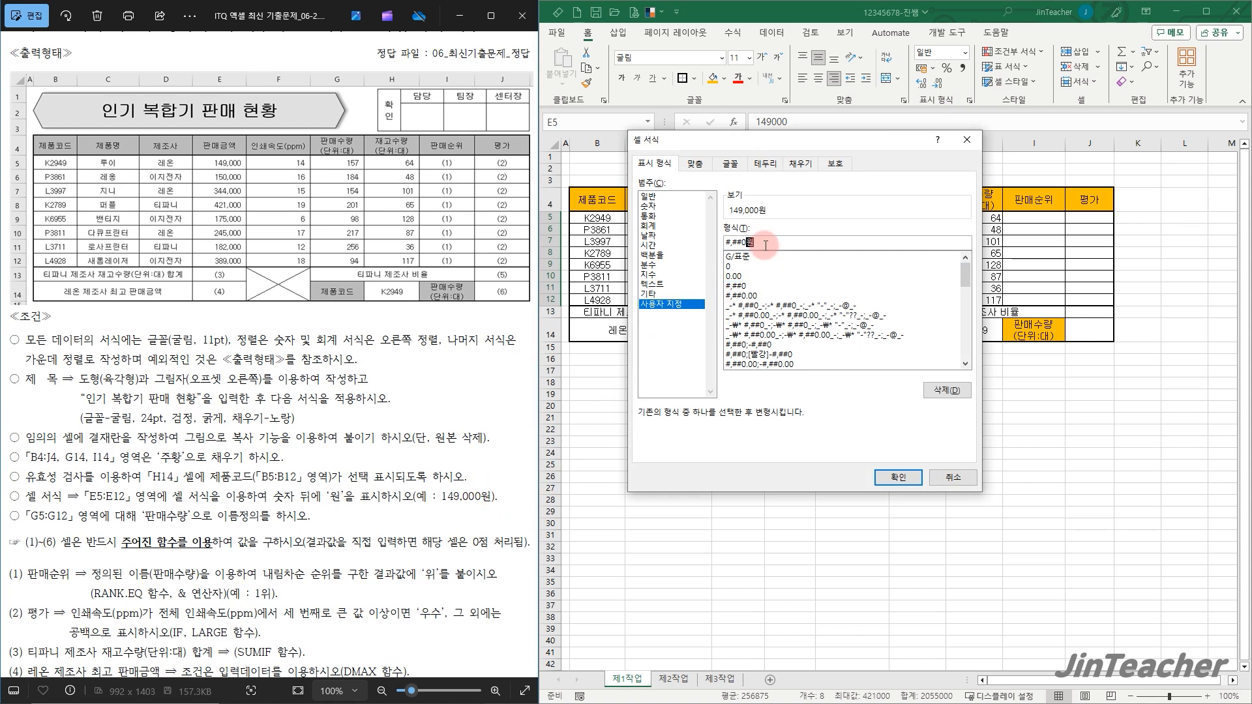
left_click(898, 478)
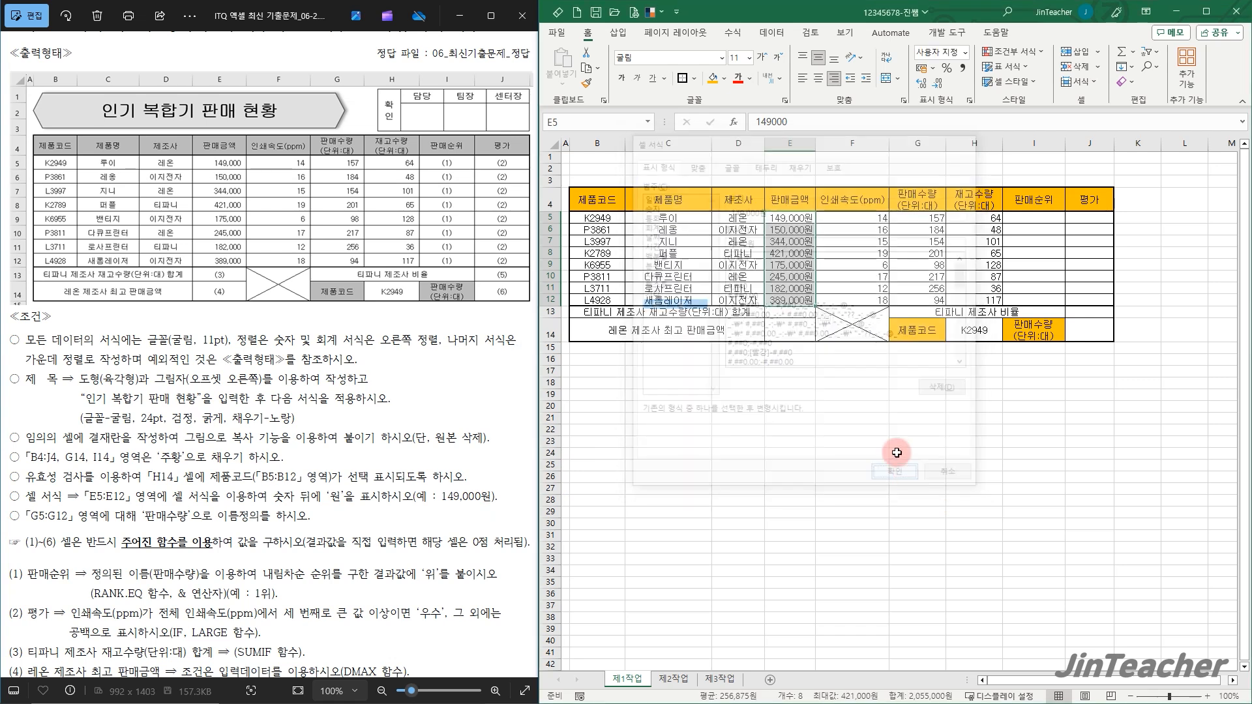
left_click_drag(815, 143, 825, 143)
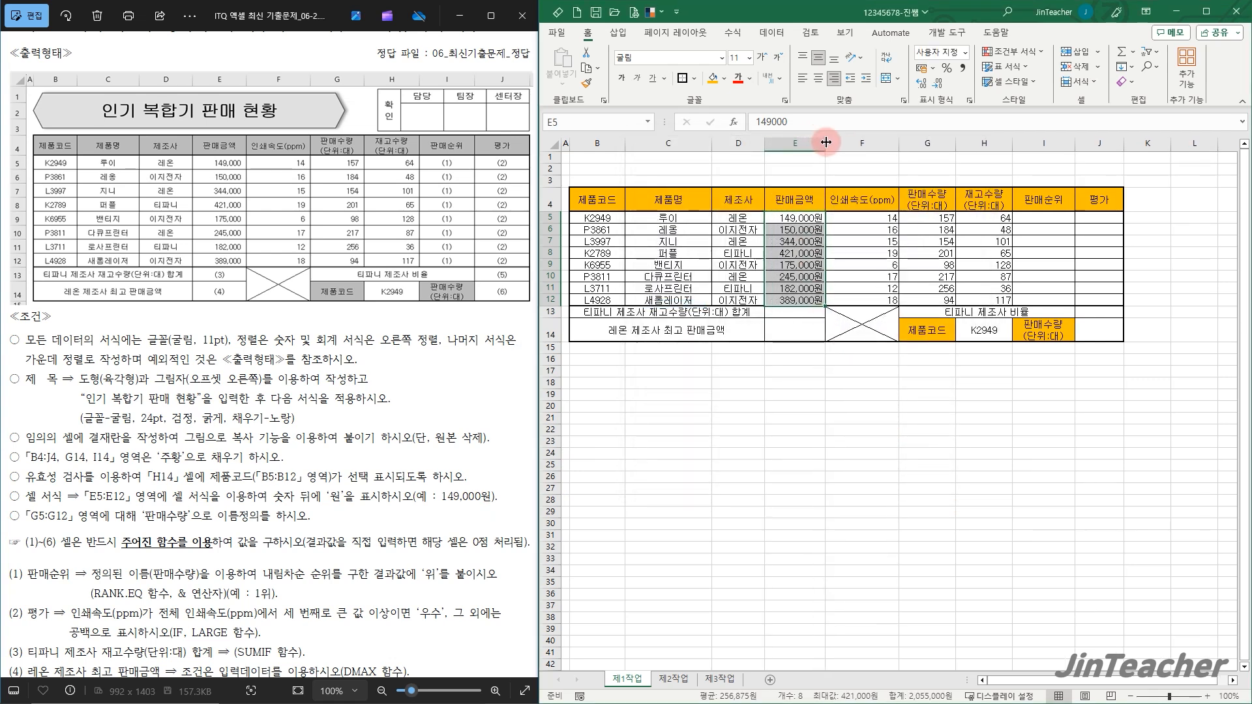
left_click(858, 371)
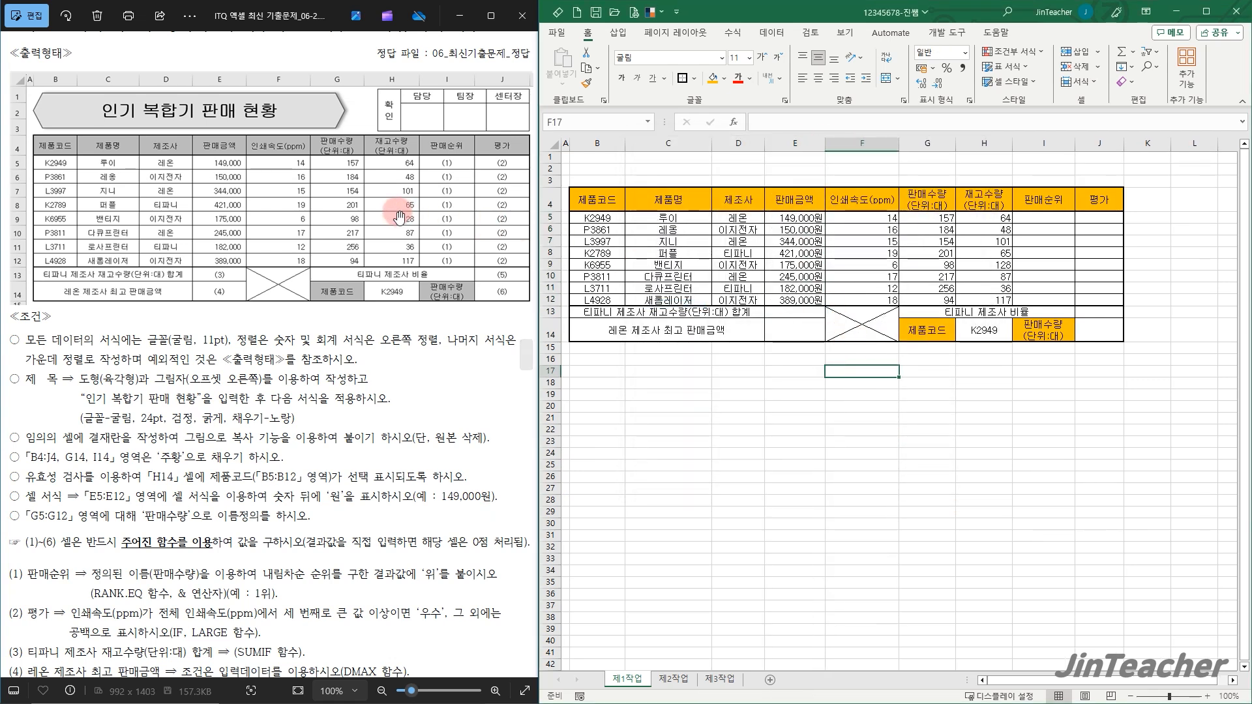
Check the chart's axis number formats on the 제4작업 exam page, returning to the 제1작업 page.
left_click_drag(877, 219, 989, 301)
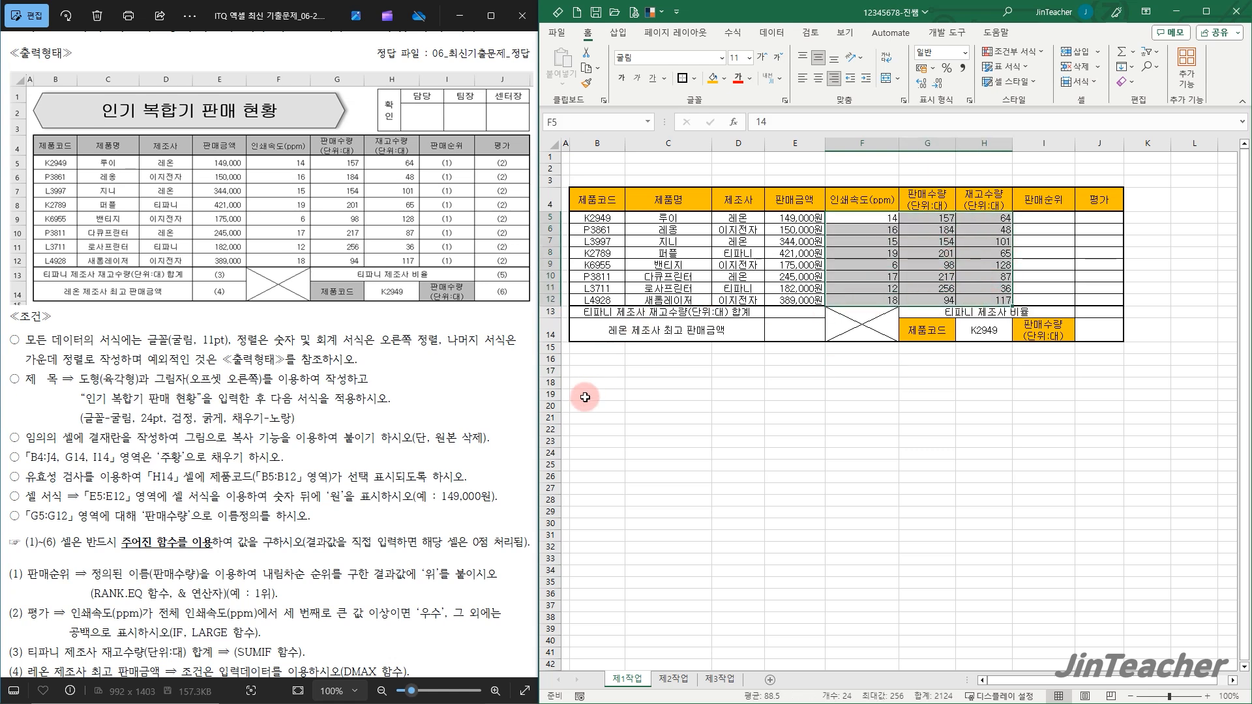
left_click(529, 363)
left_click(530, 363)
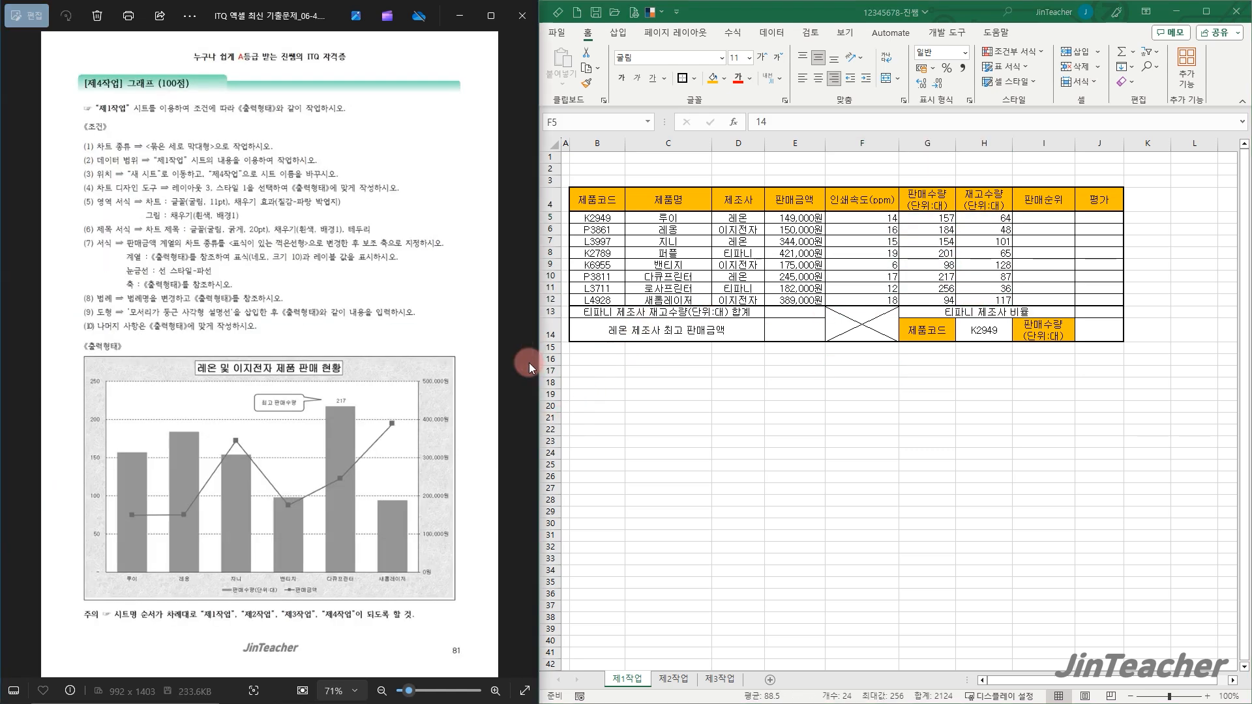
scroll(268, 600, "up", 1)
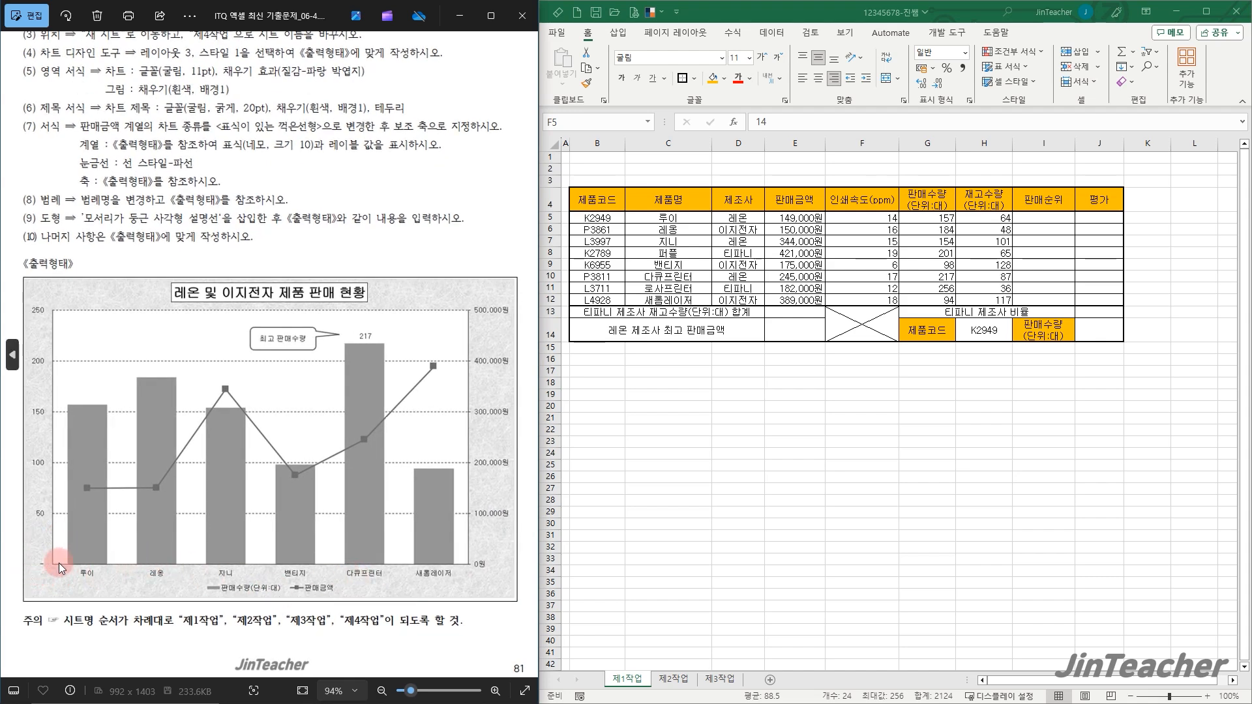
left_click(10, 352)
left_click(10, 352)
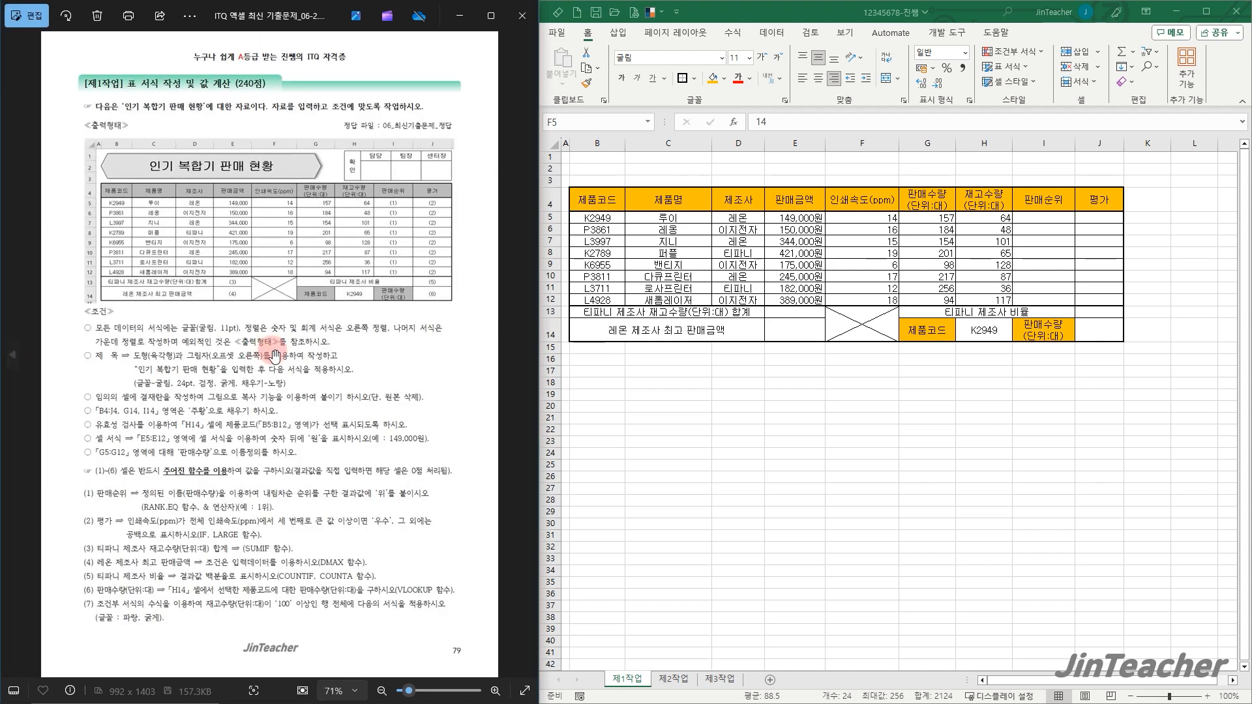
scroll(270, 356, "up", 1)
mouse_move(268, 377)
left_mouse_down()
mouse_move(256, 340)
mouse_move(259, 372)
left_mouse_up()
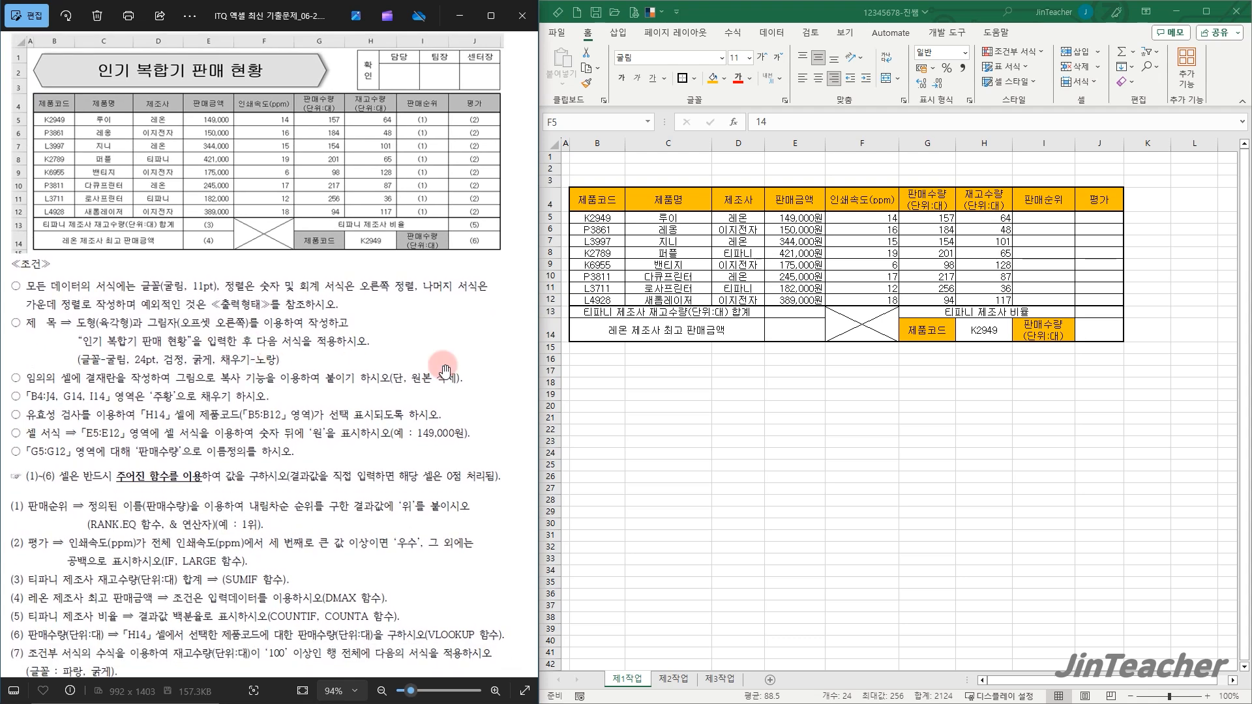
Apply the comma style to the speed, sales quantity and stock numbers in F5:H12.
left_click(942, 386)
left_click_drag(880, 222, 991, 300)
left_click(965, 71)
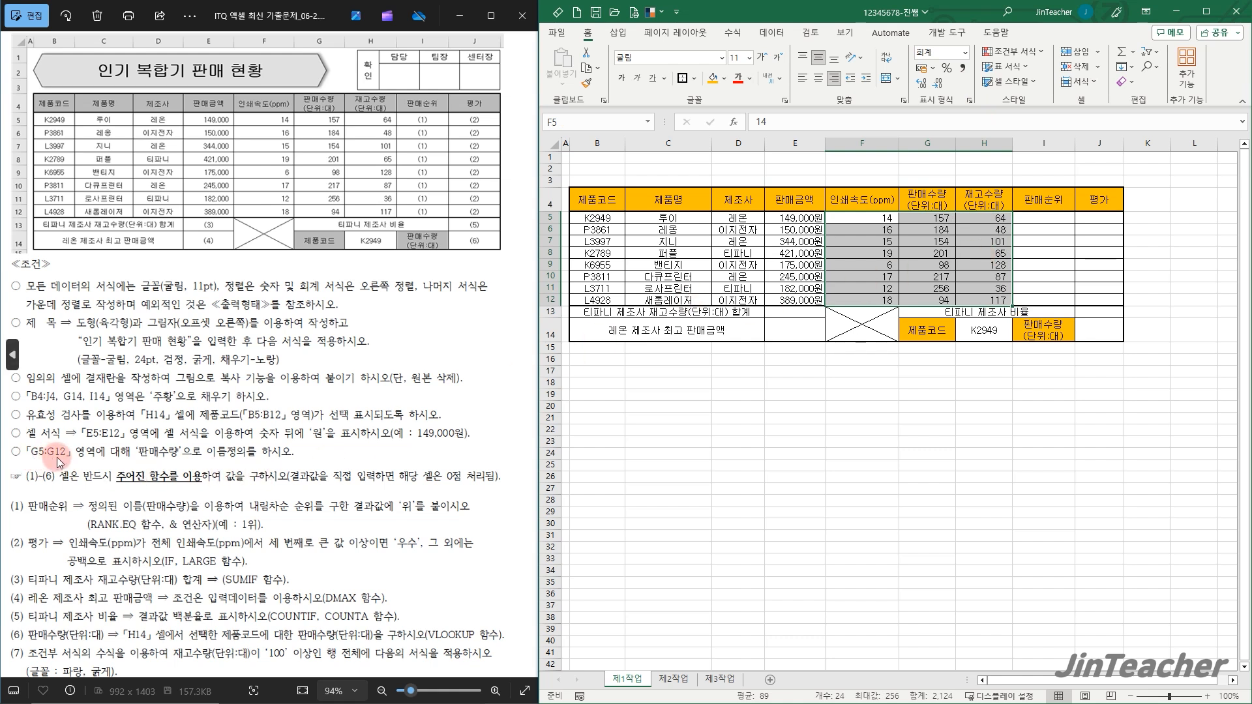
Define the name 판매수량 for the range G5:G12.
left_click(861, 394)
left_click_drag(928, 215, 929, 300)
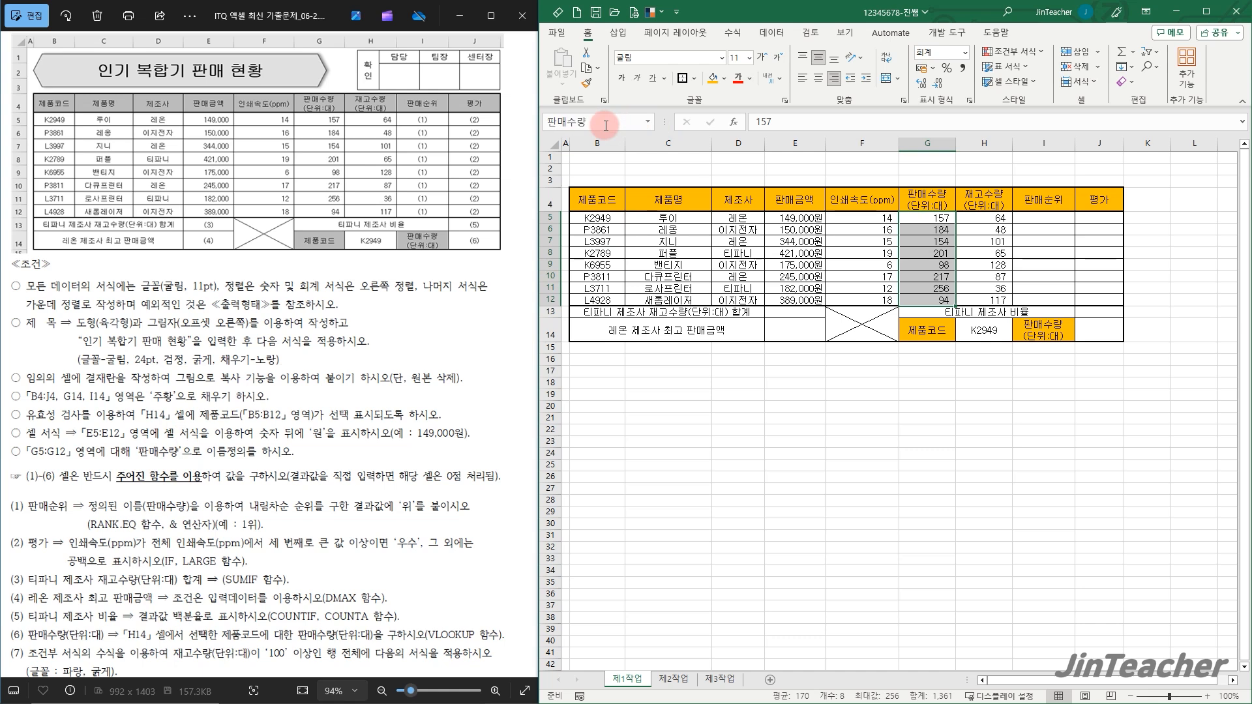
left_click(726, 406)
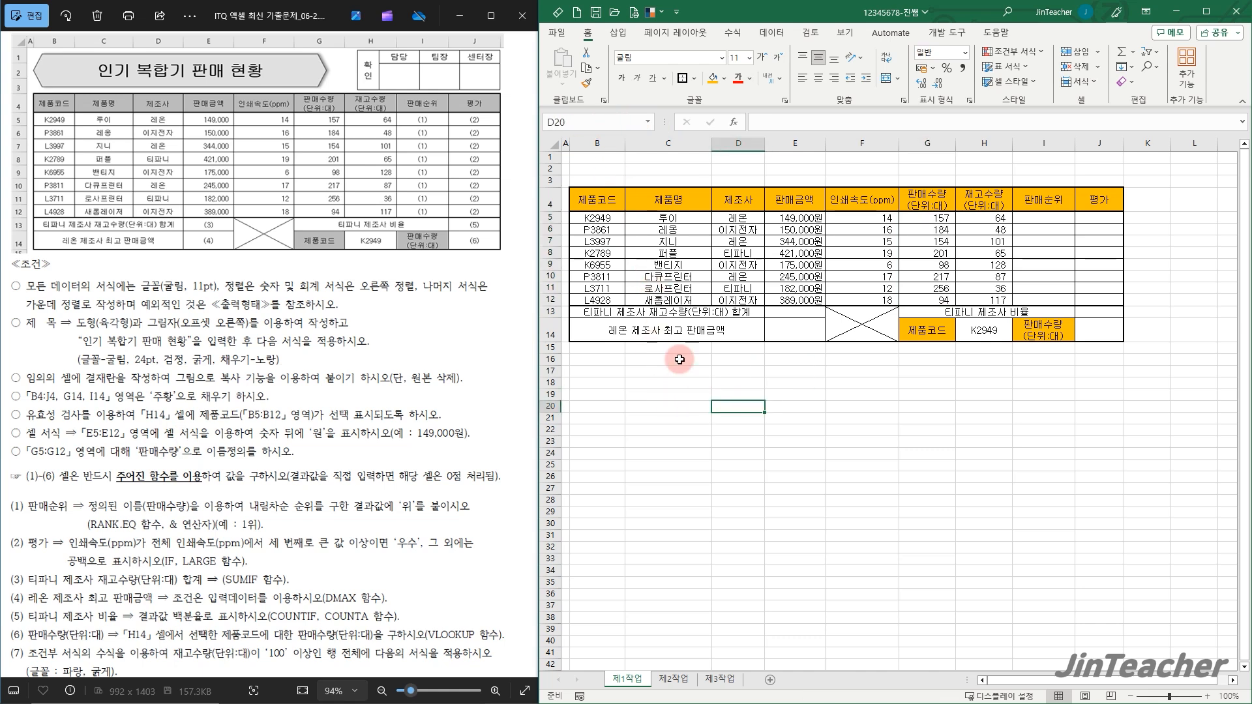
Set the height of rows 5 to 13 to 20.
left_click_drag(550, 218, 550, 315)
right_click(550, 315)
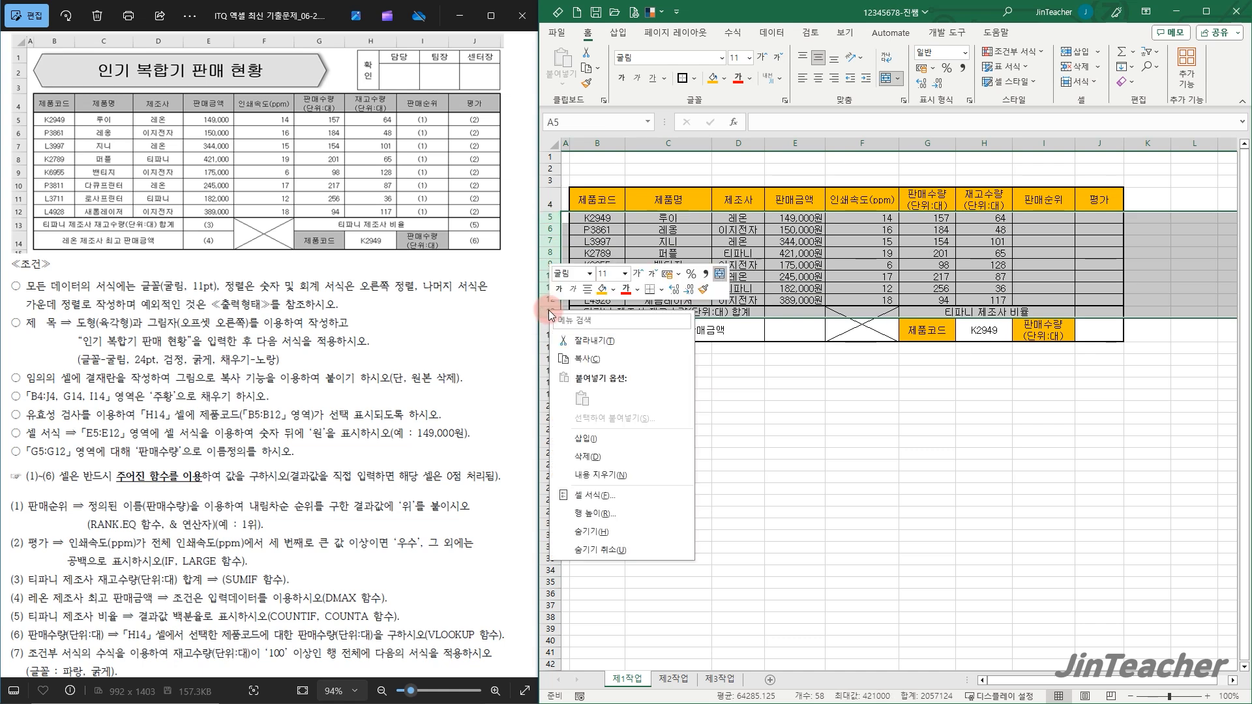
left_click(625, 512)
type("20")
key("Return")
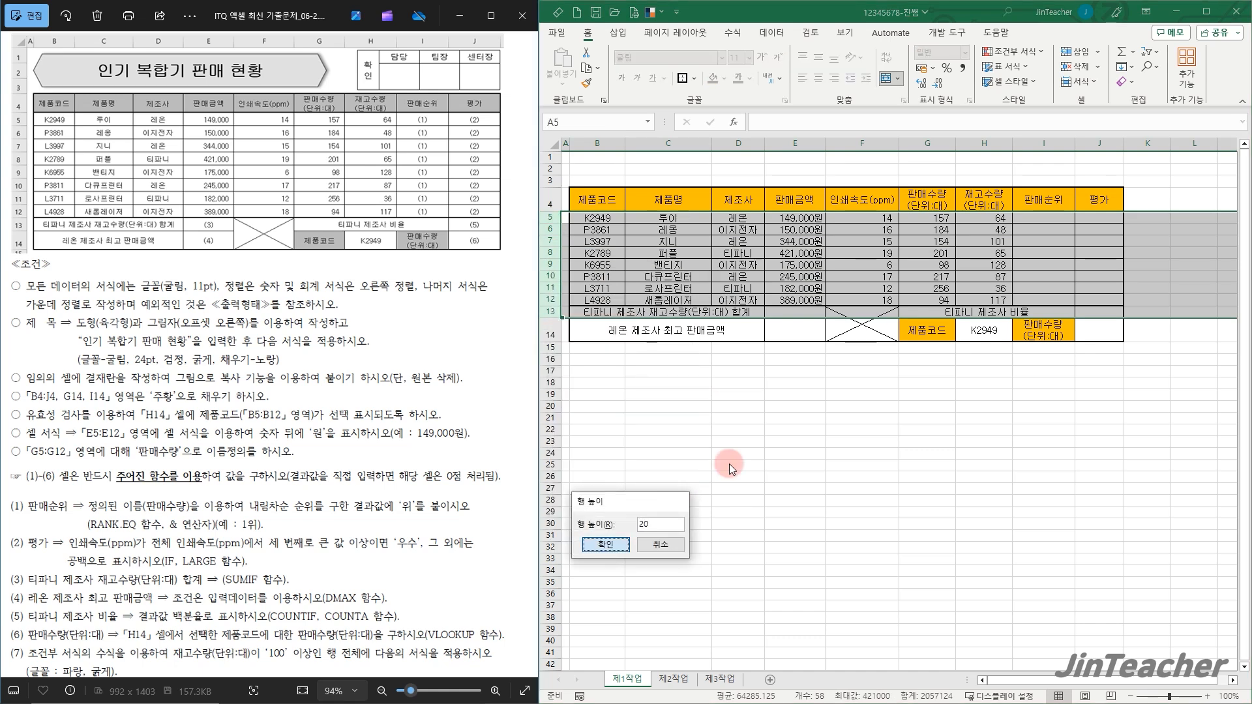
left_click(729, 464)
Set the height of the title rows 1 to 3 to 23.
left_click_drag(550, 157, 553, 183)
right_click(553, 183)
left_click(616, 386)
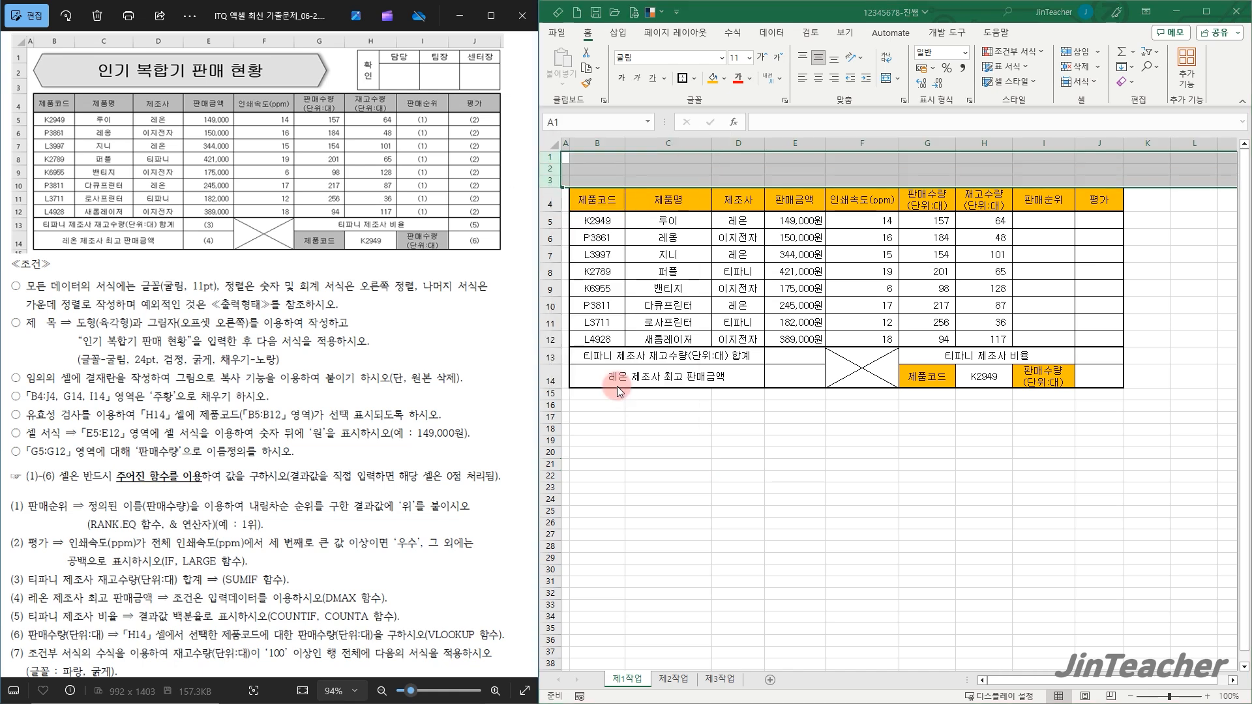
type("23")
left_click(597, 423)
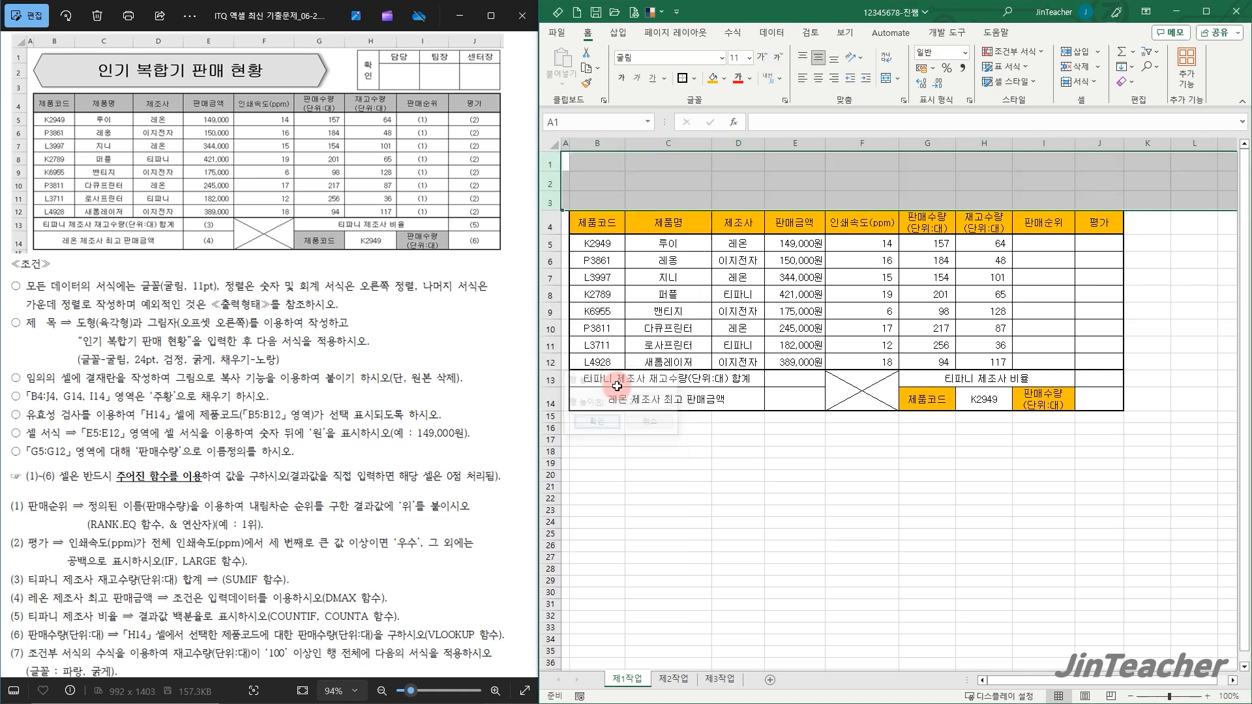
left_click(1046, 474)
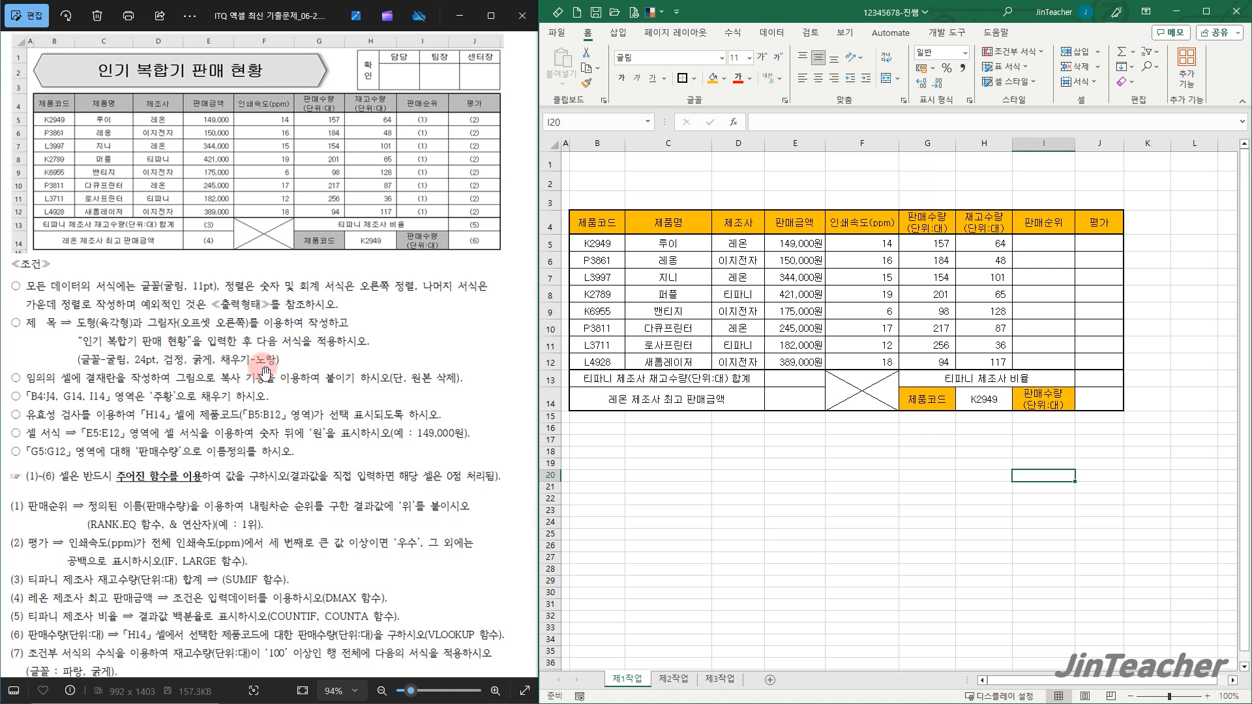
Draw a hexagon about 14.87 cm wide and 1.91 cm high over the title rows, spanning B1:G3.
left_click(721, 439)
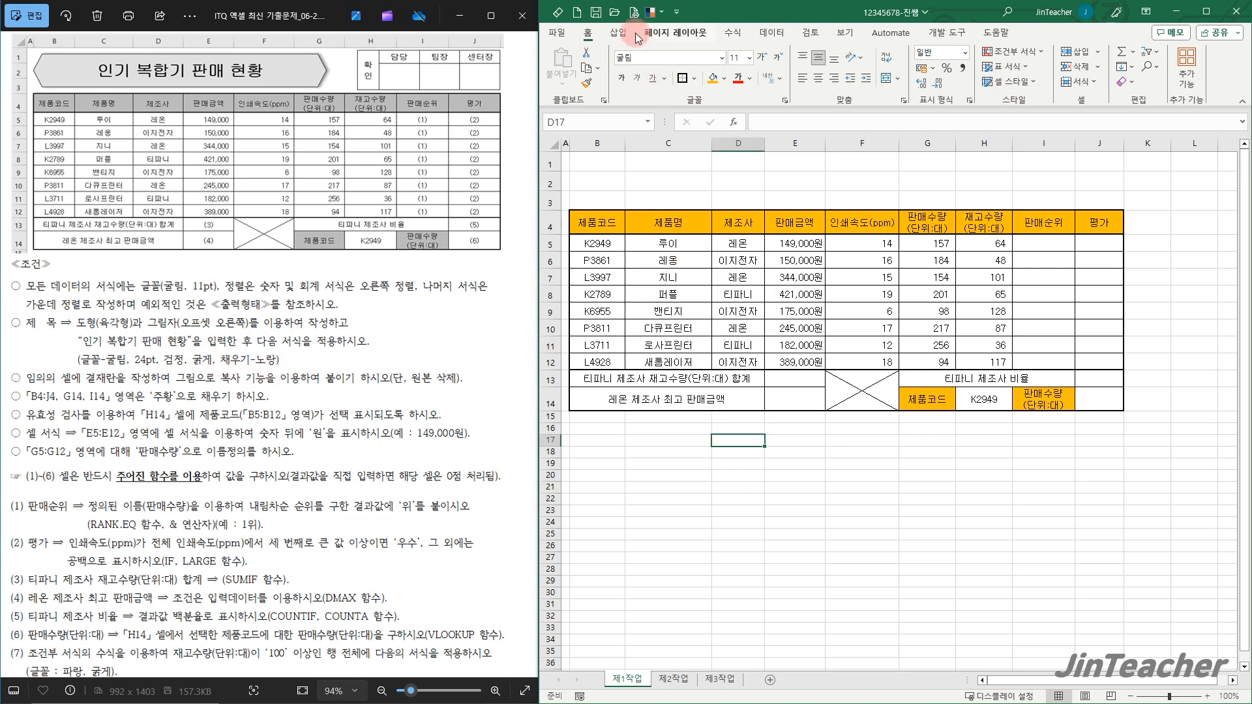
left_click(622, 30)
left_click(684, 78)
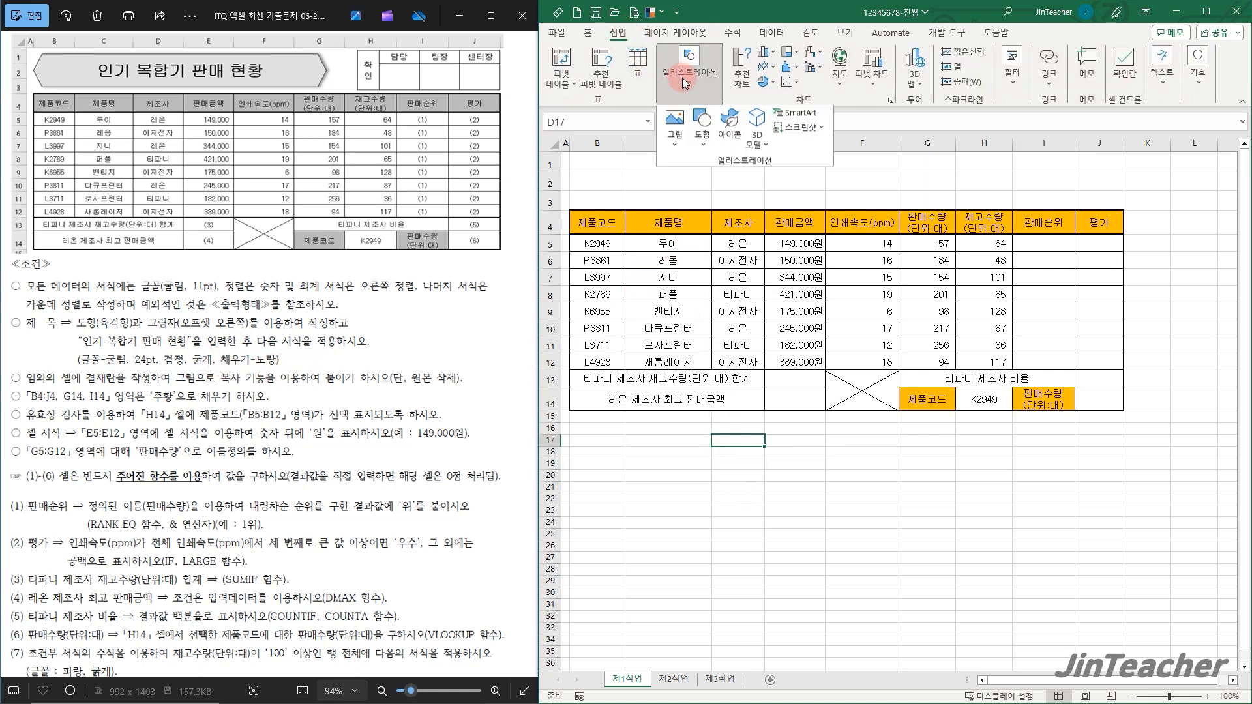
left_click(702, 125)
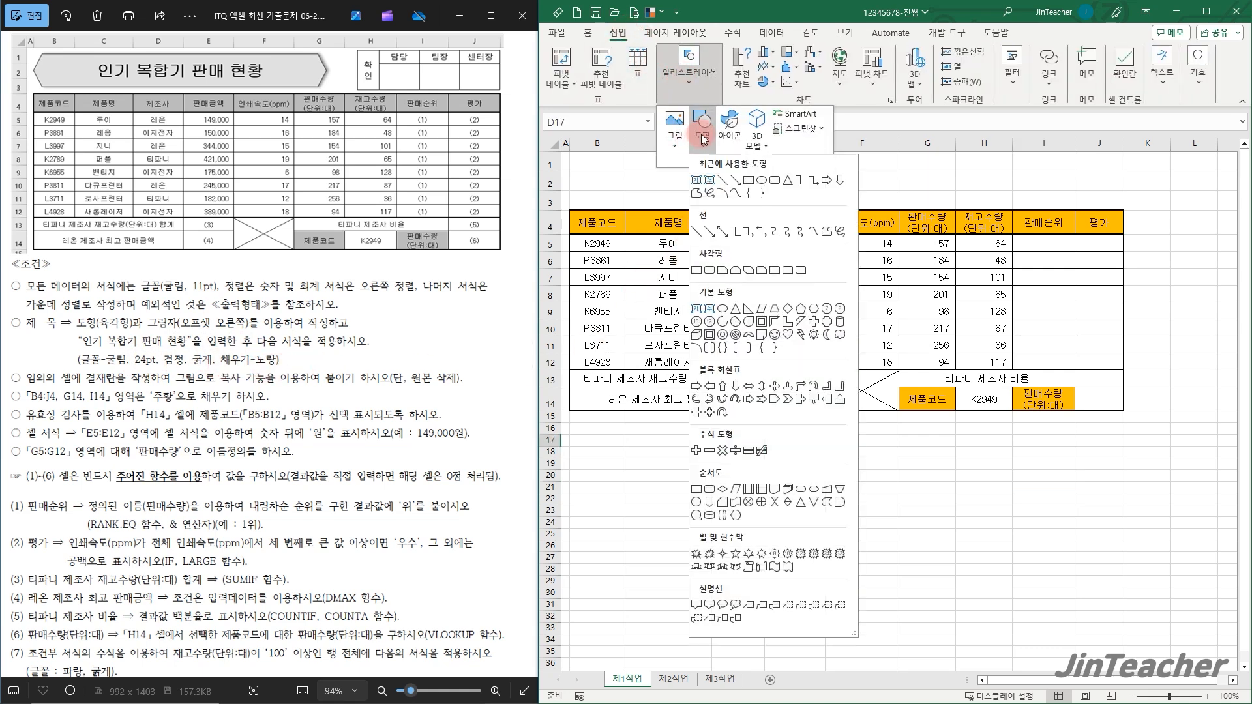
left_click(813, 310)
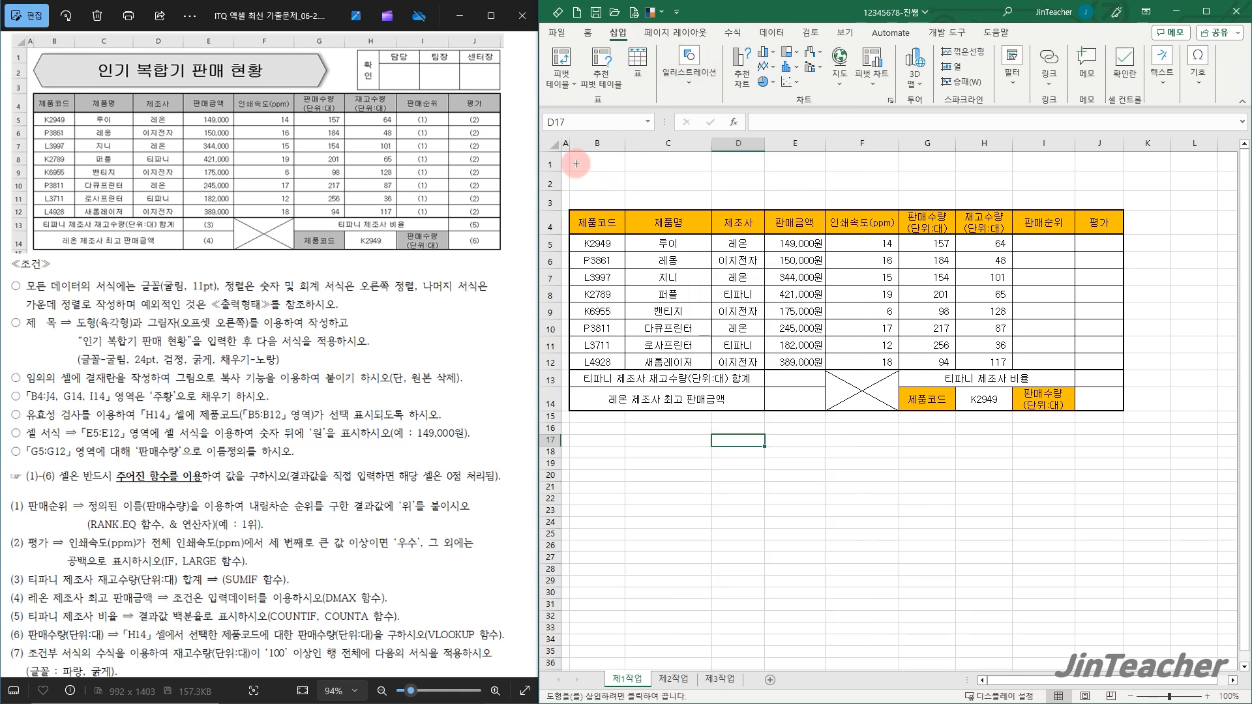
left_click_drag(570, 160, 936, 205)
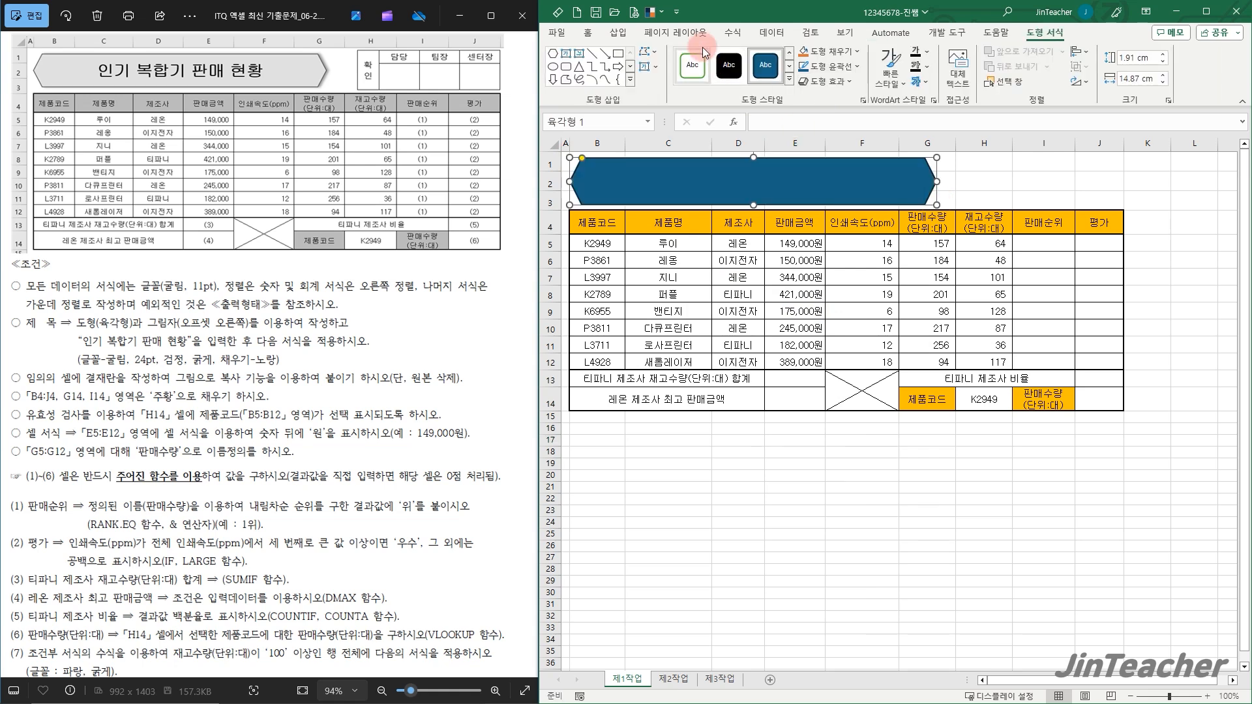
Recolor the hexagon blue and enter the title text "인기 복합기 판매 현황" in it.
left_click(656, 14)
left_click(713, 66)
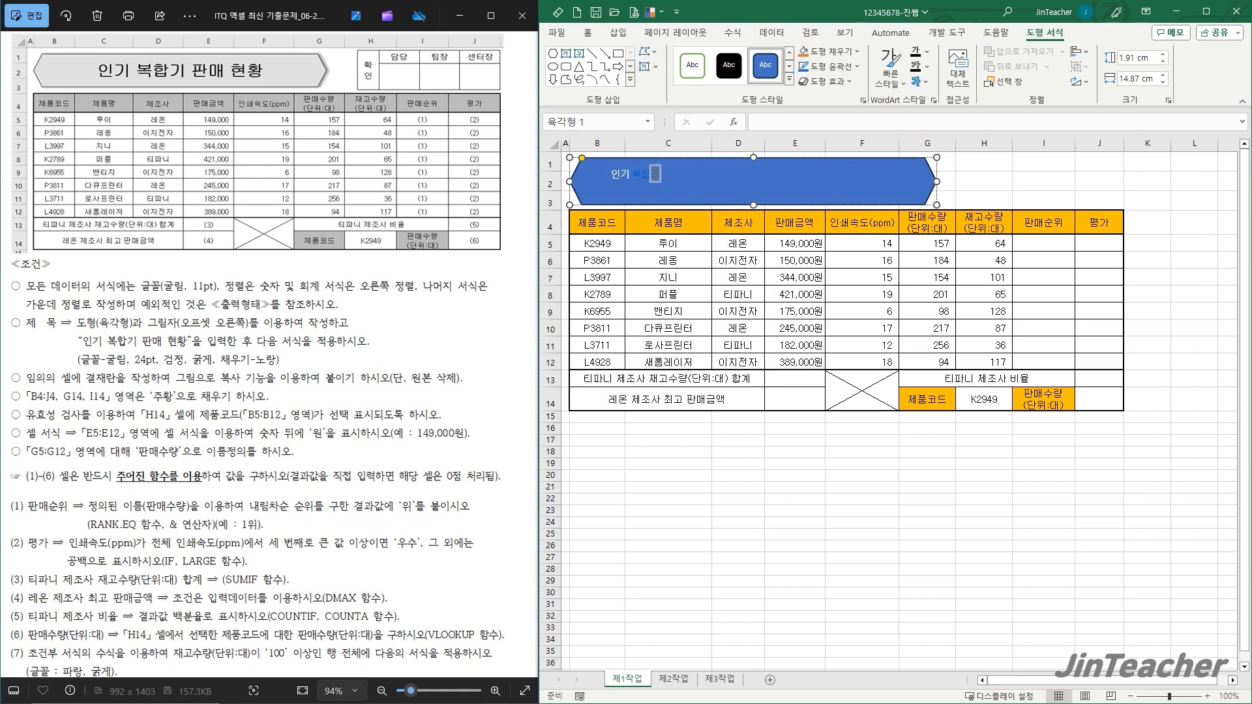
type("인기 복합기 판매 현황")
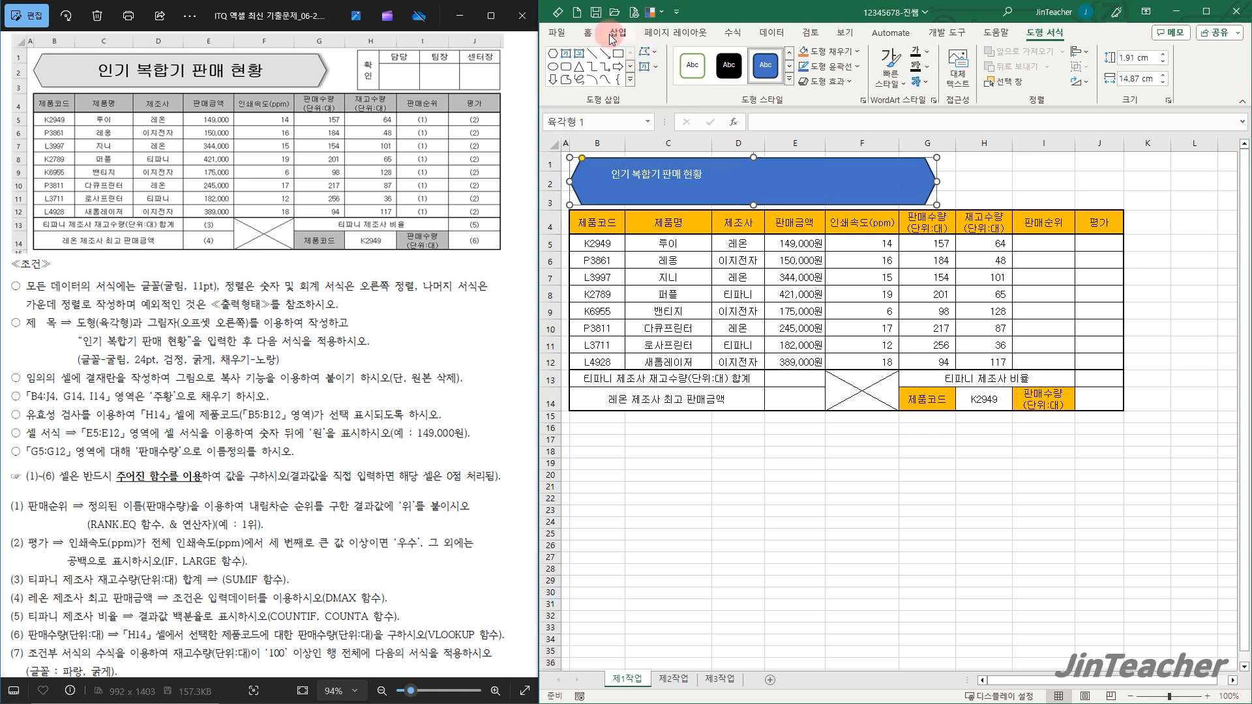
Format the hexagon's title text as 굴림, 24 pt, black and bold.
left_click(588, 32)
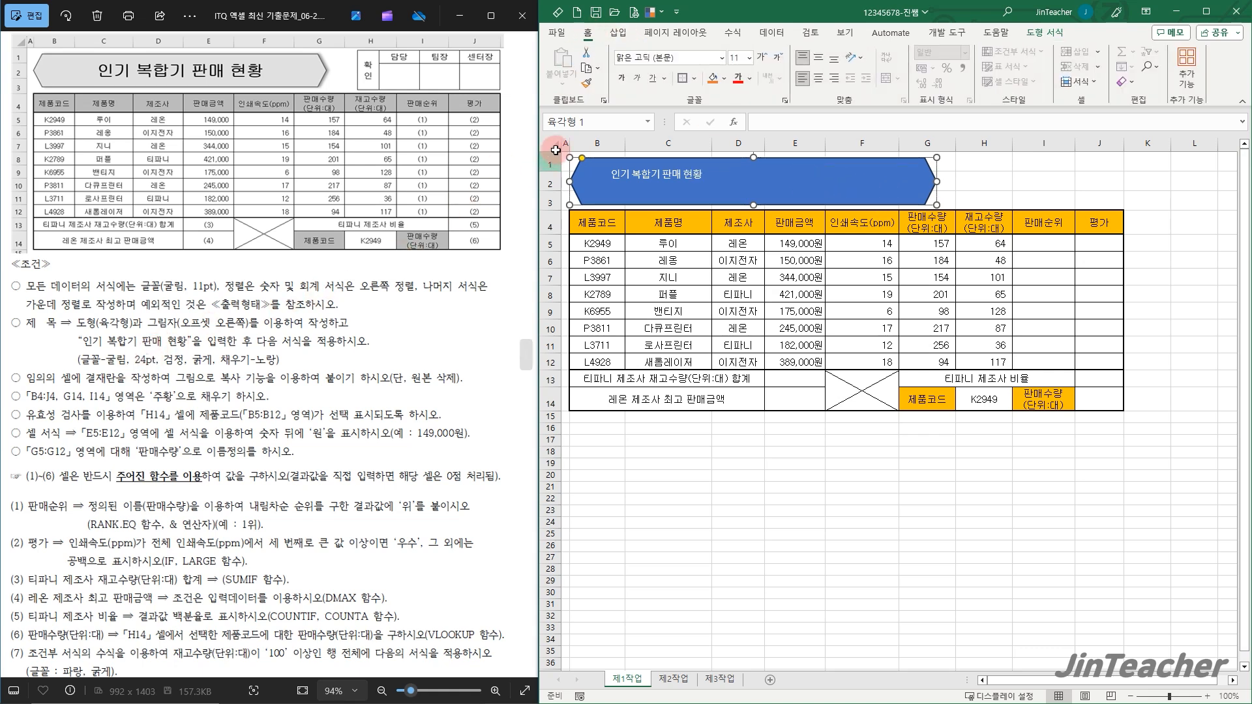
left_click(675, 57)
type("굴림")
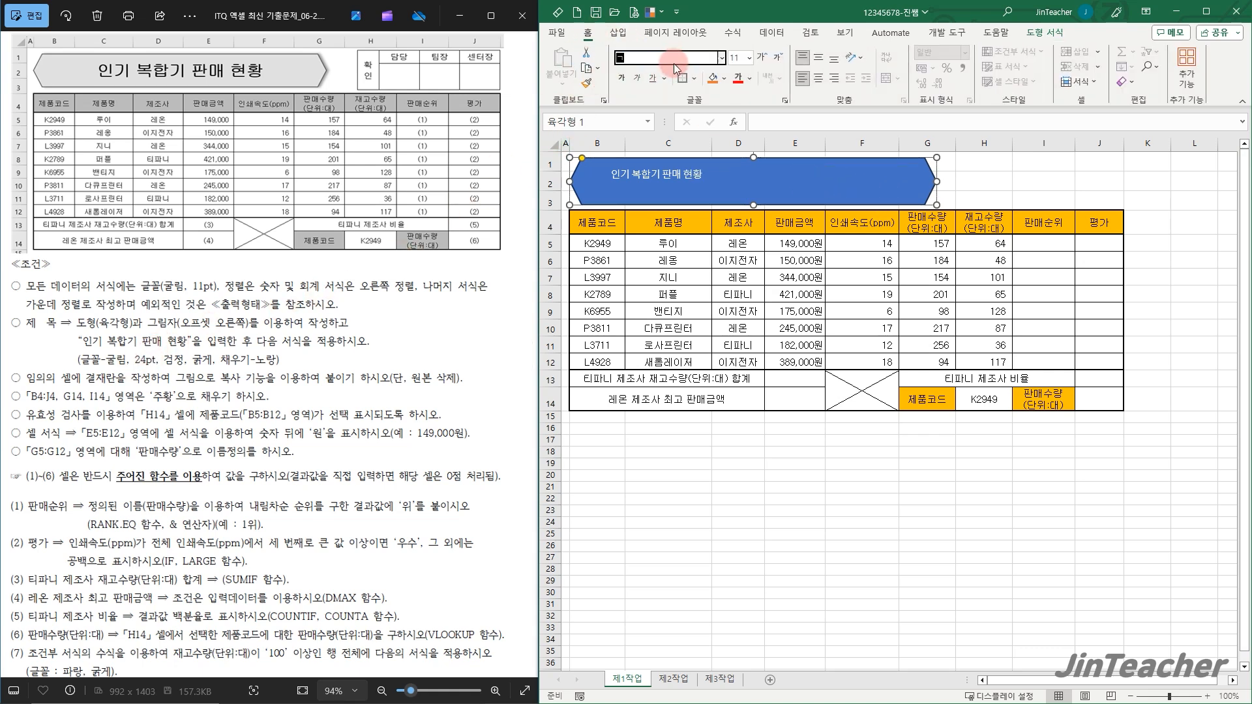
key("Return")
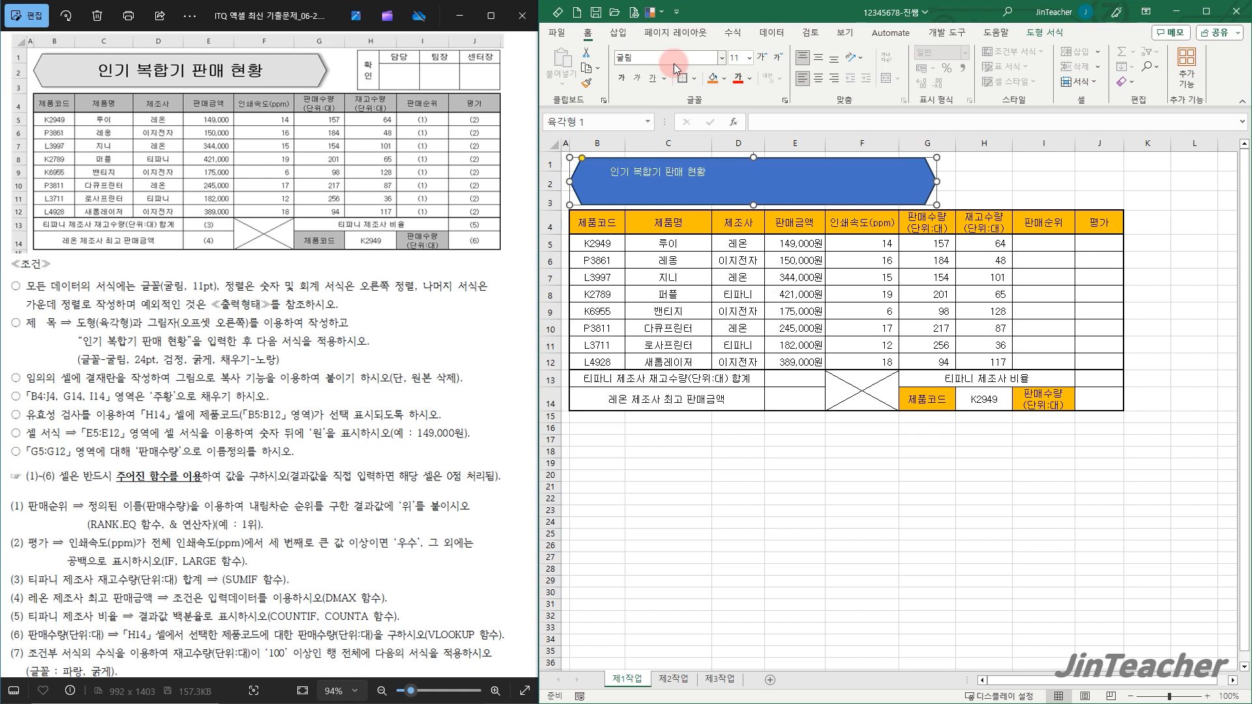
left_click(737, 57)
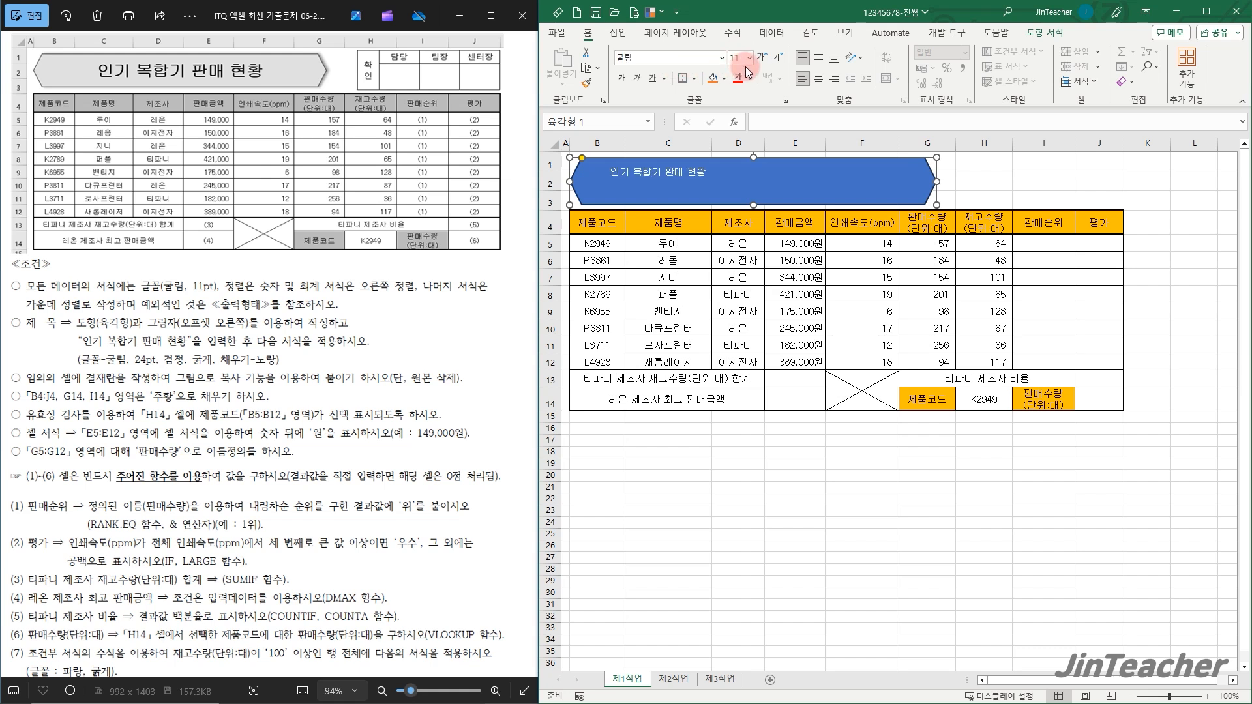
key("Return")
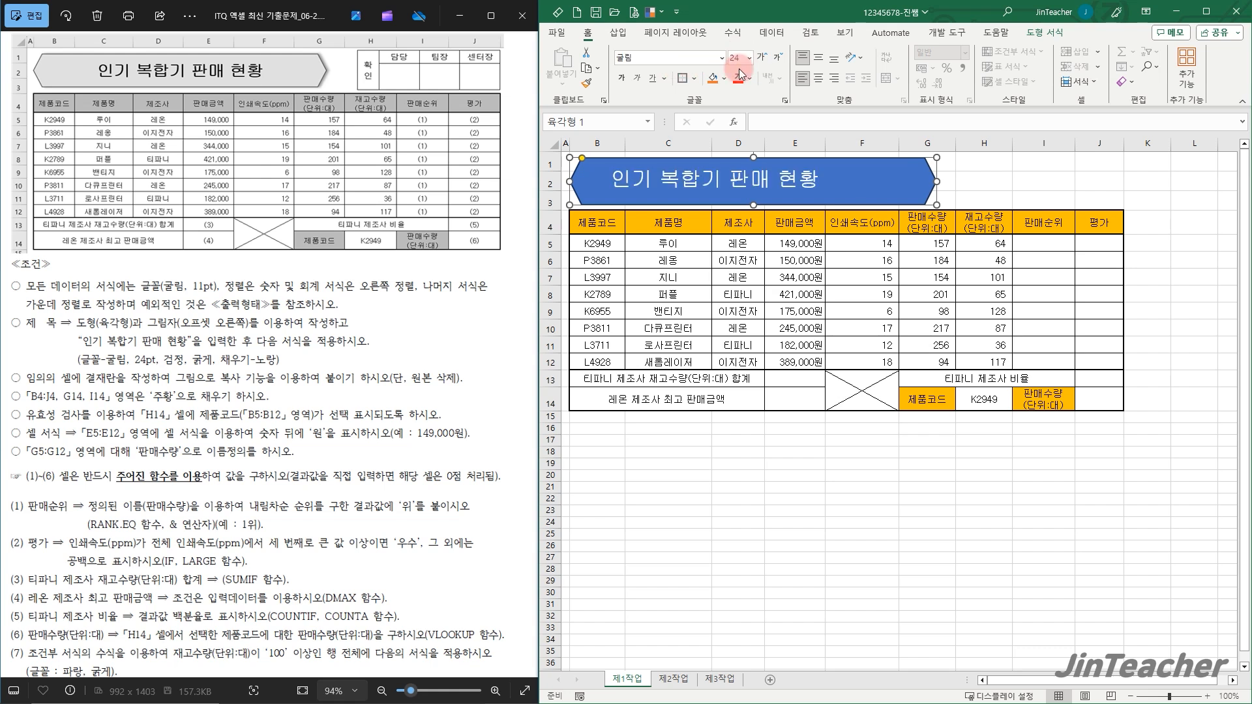
left_click(751, 77)
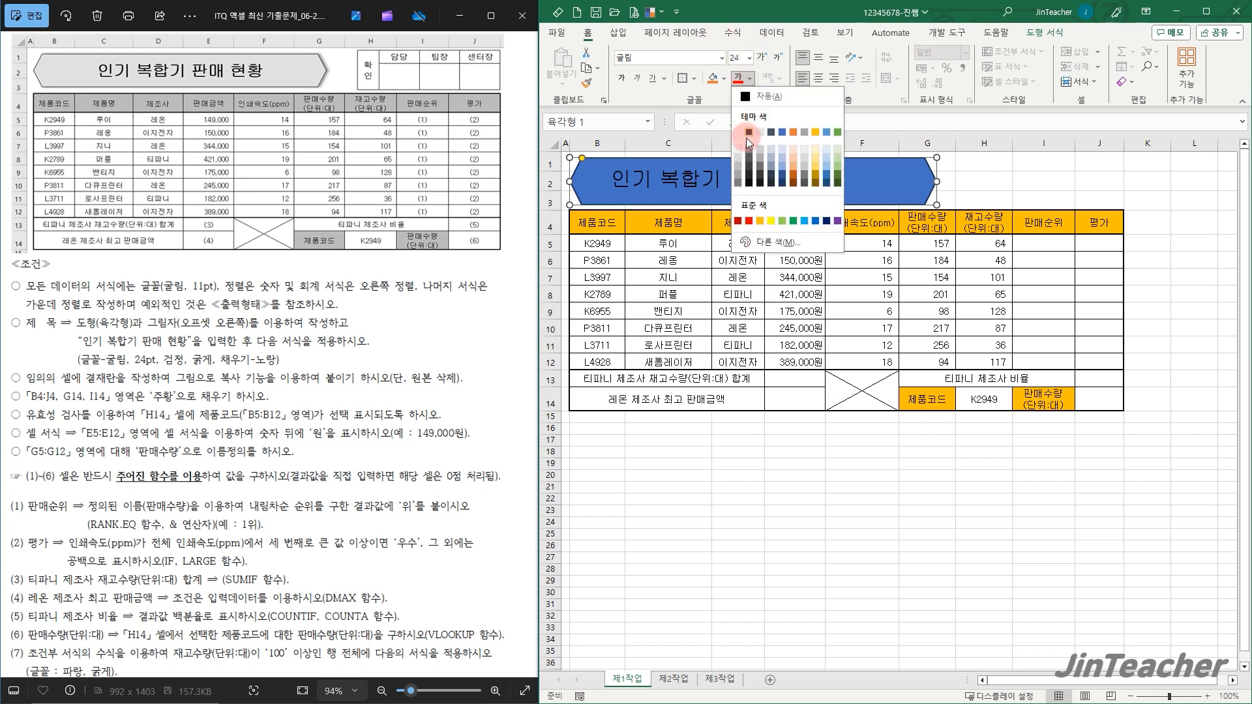
left_click(750, 133)
left_click(624, 81)
Fill the hexagon with yellow and center its title text both vertically and horizontally.
left_click(725, 79)
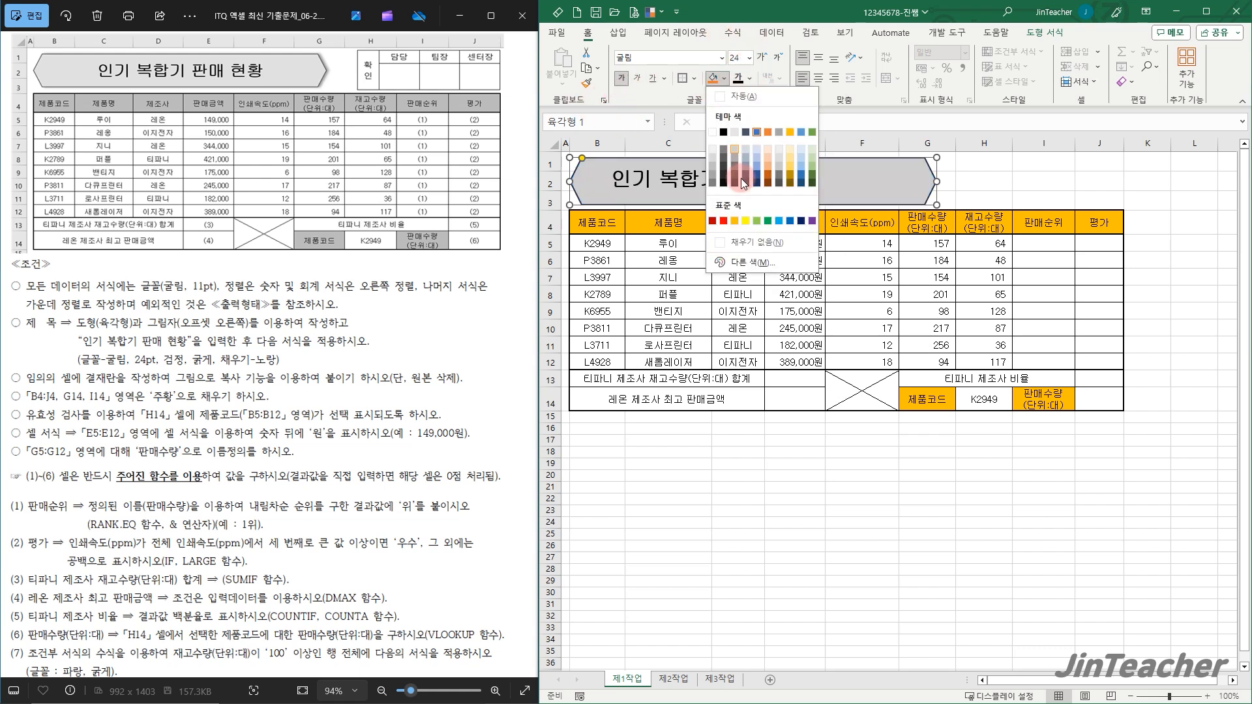
left_click(746, 219)
left_click(819, 60)
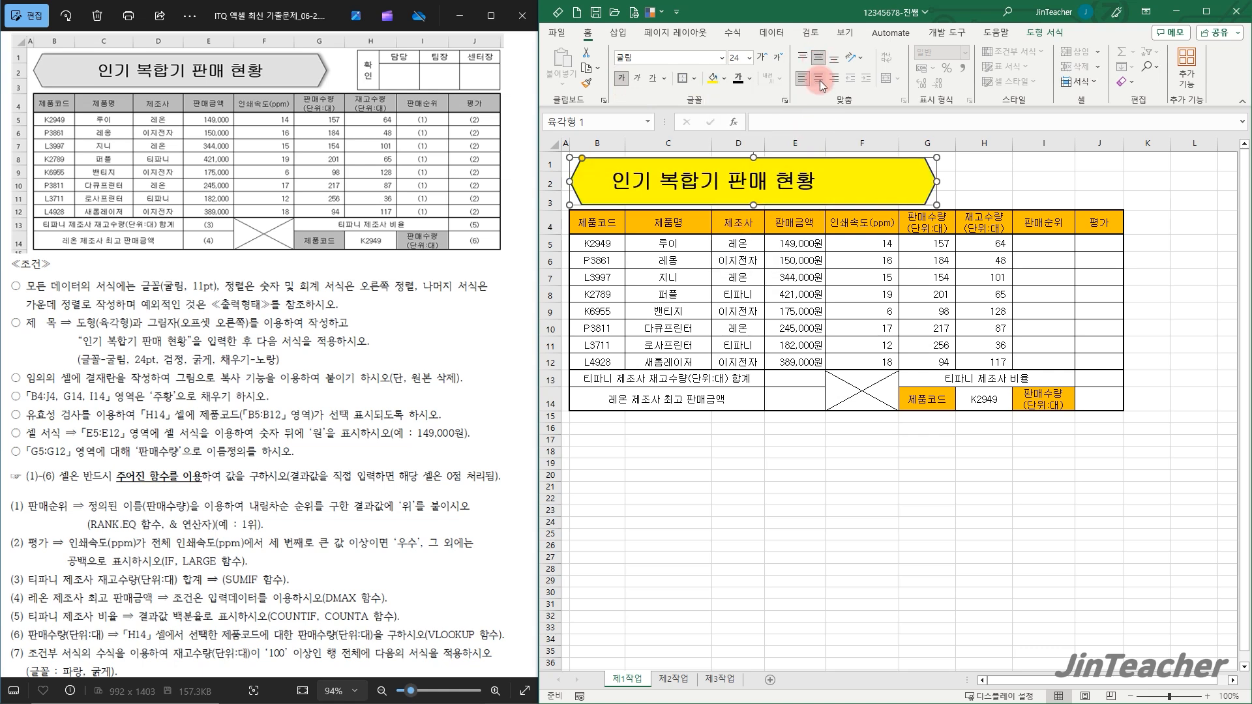
left_click(819, 79)
Apply the outer offset-right shadow to the hexagon title shape.
left_click(1033, 34)
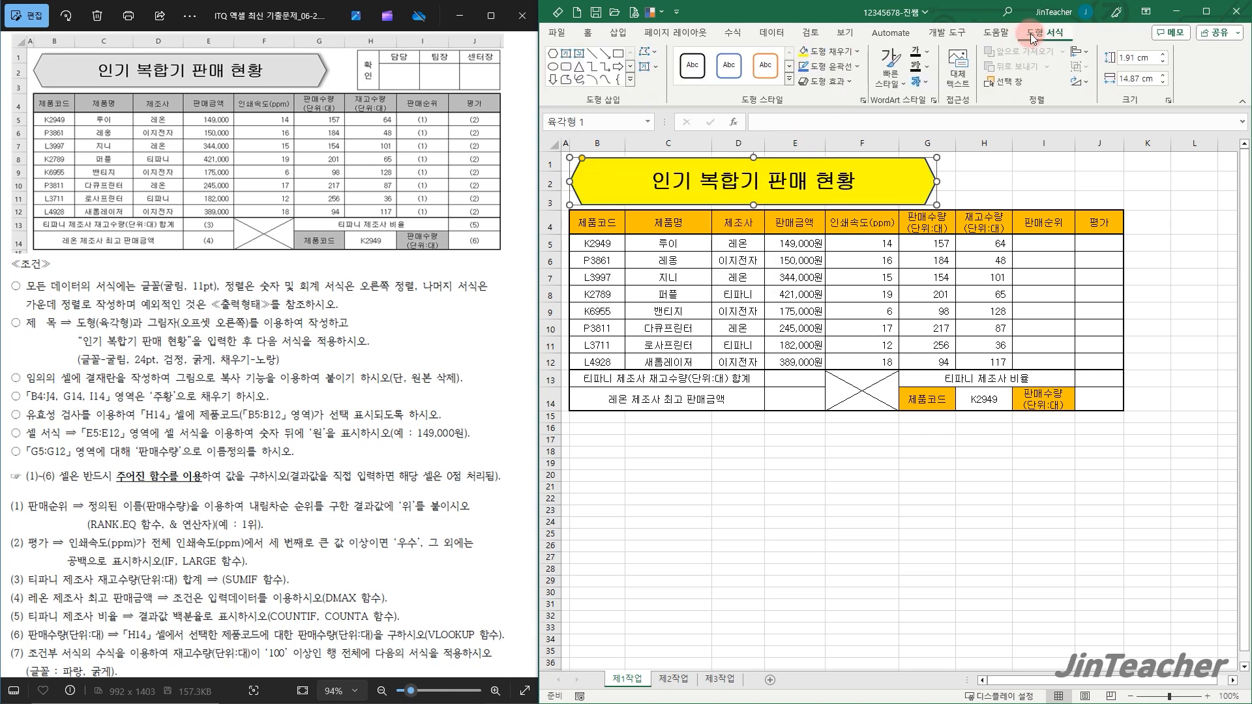
left_click(839, 85)
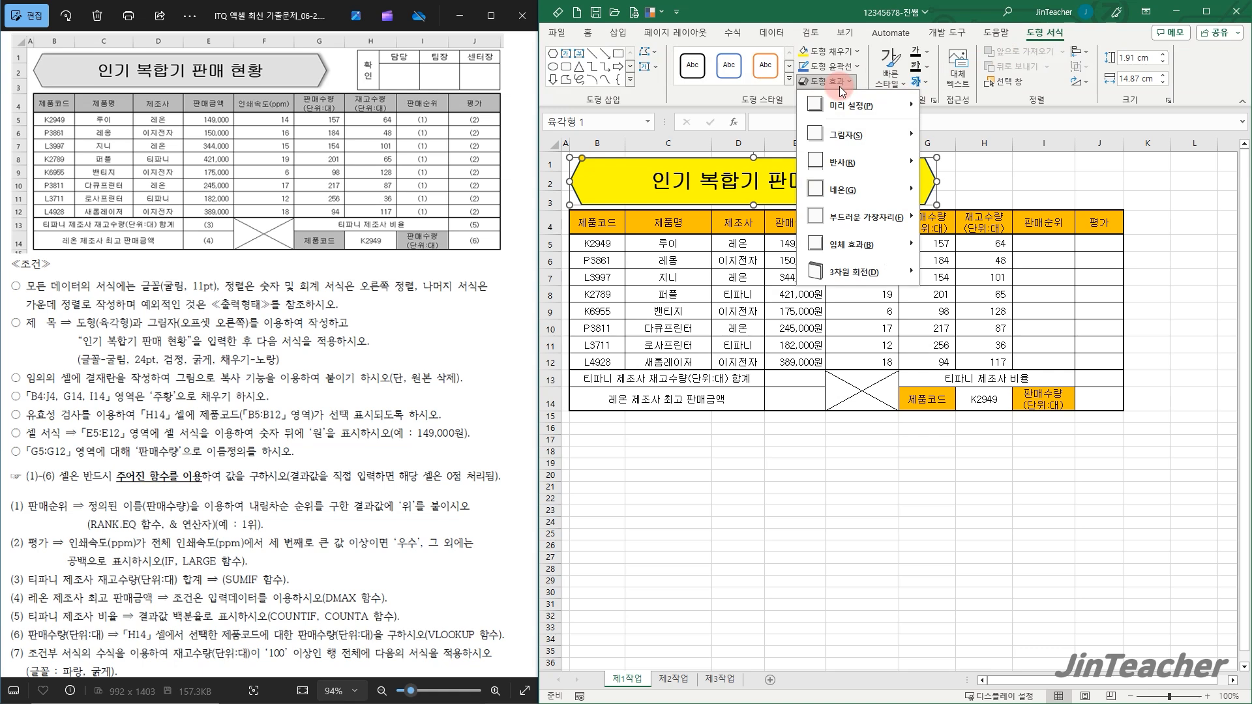
mouse_move(863, 140)
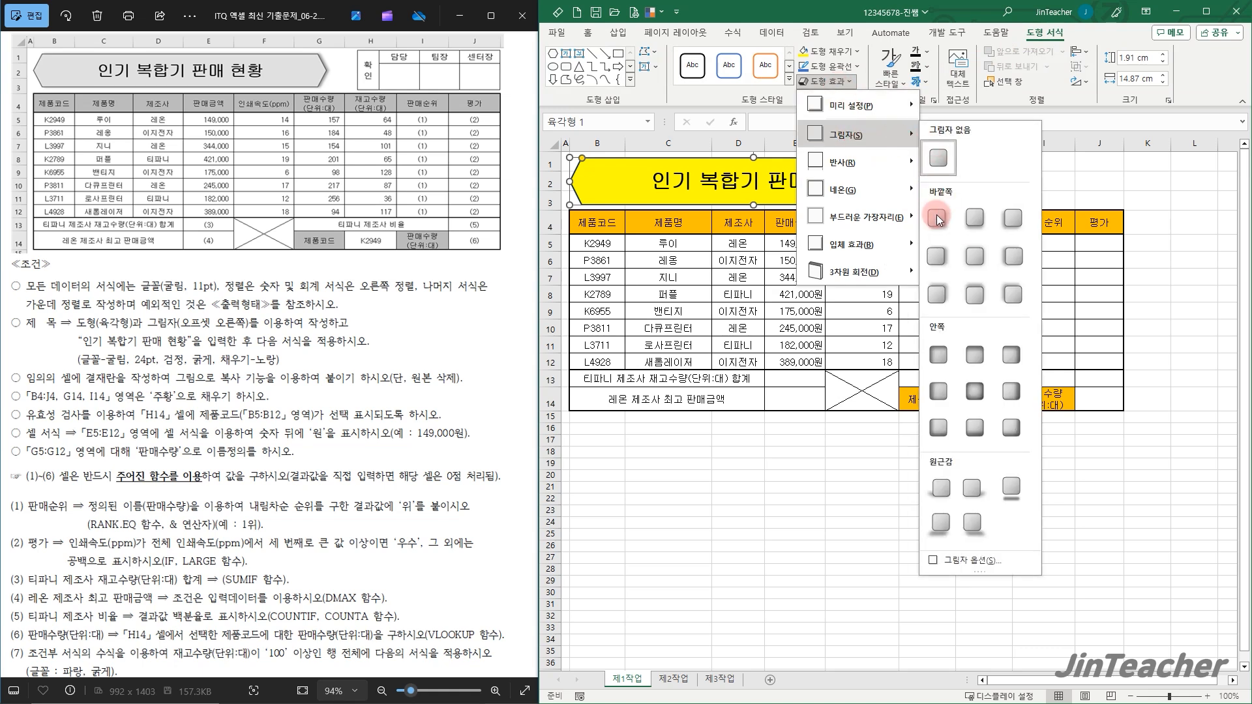
left_click(934, 257)
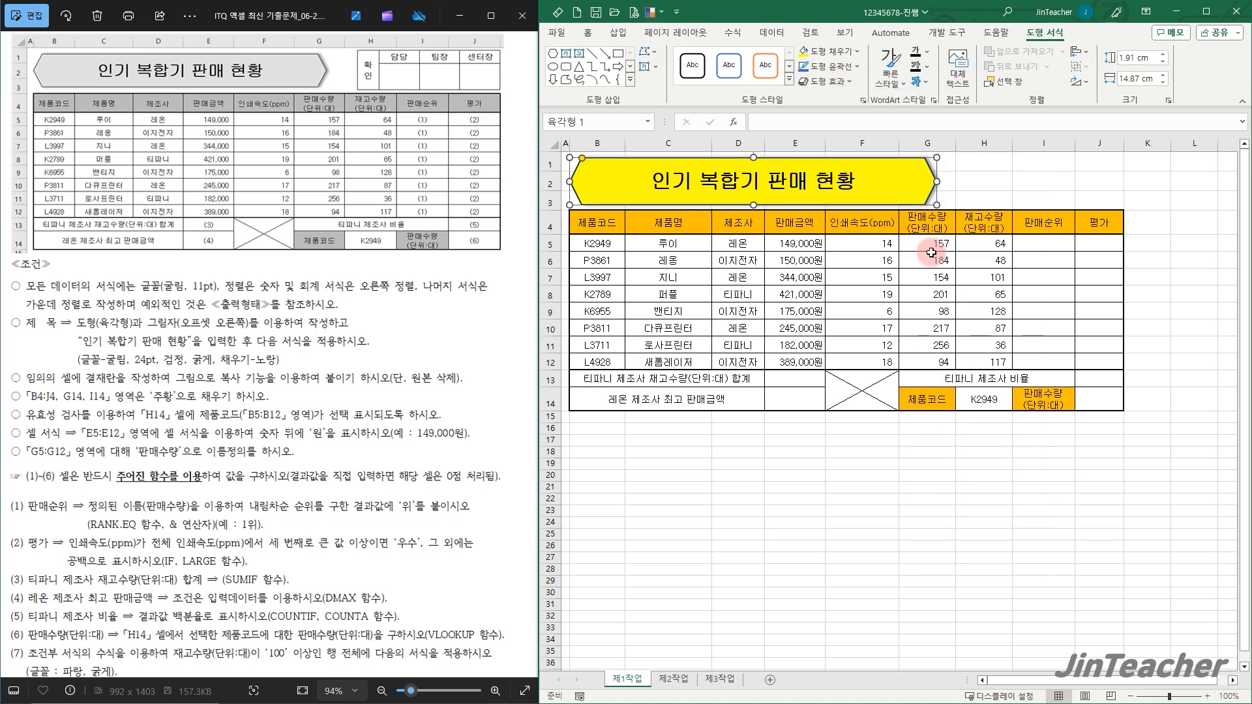
left_click(983, 181)
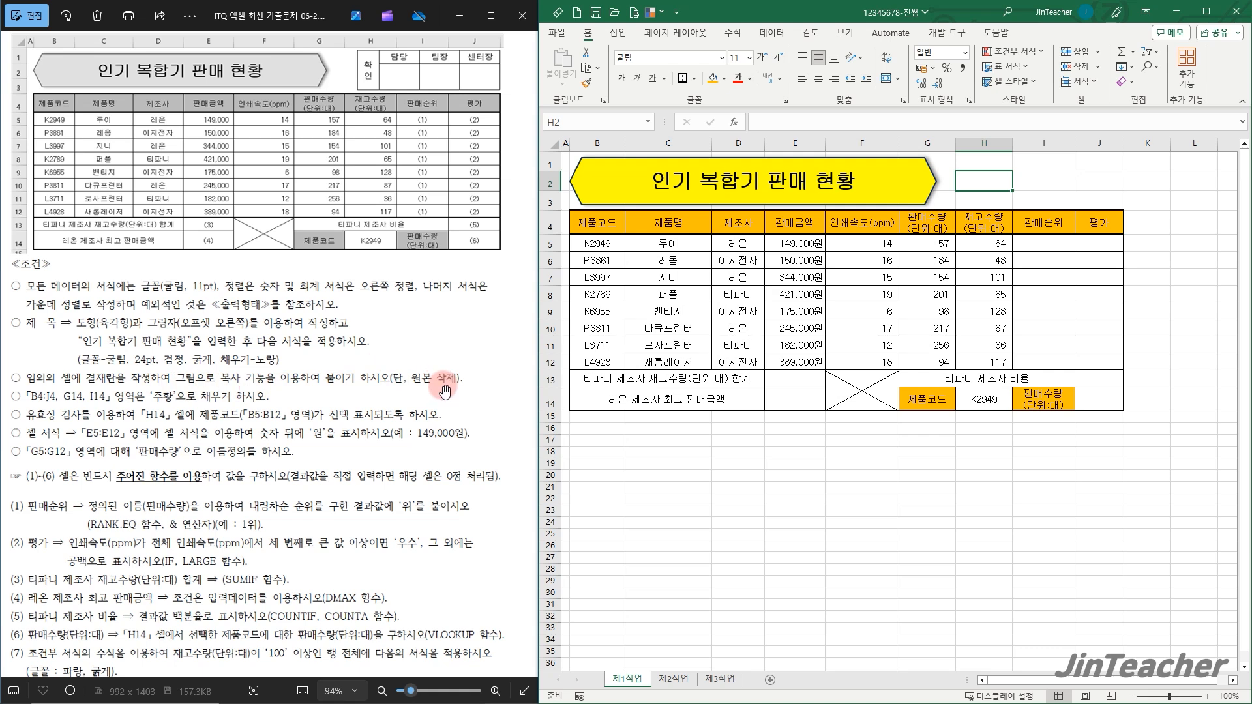
Apply all borders to the empty range L16:O17 to make the approval box grid.
left_click(1038, 533)
left_click(1232, 685)
left_click(922, 429)
left_click_drag(921, 429, 1067, 438)
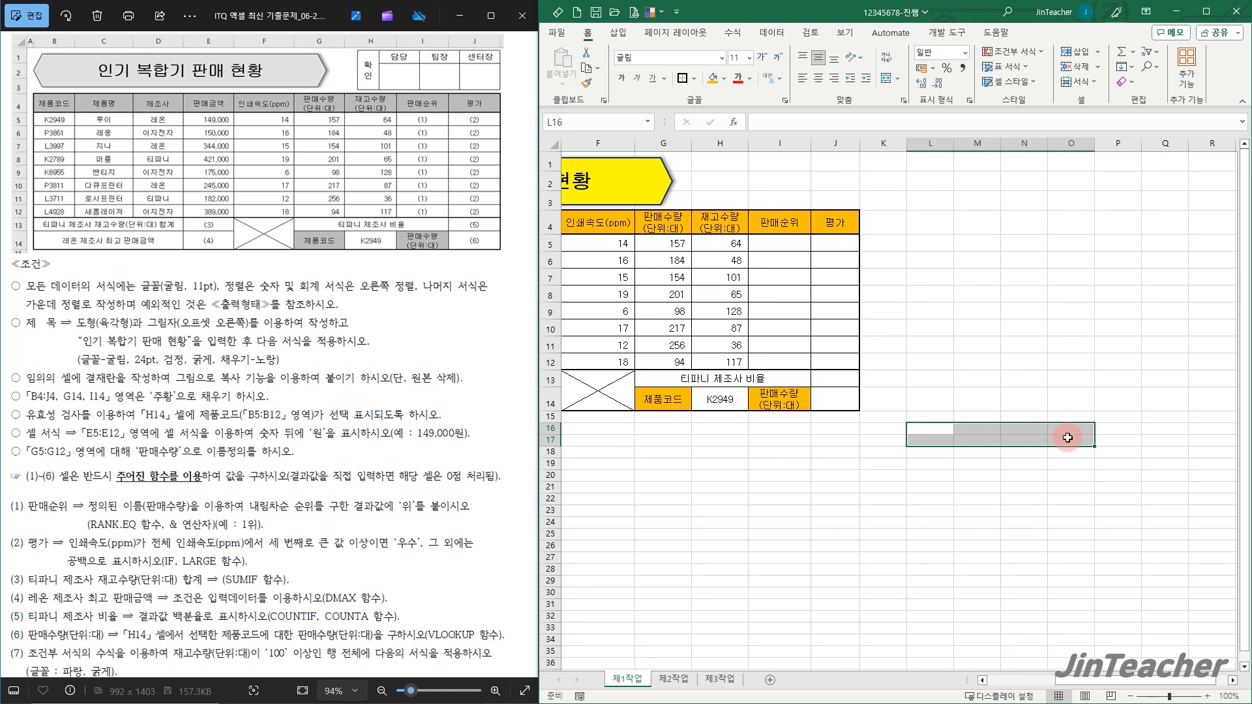
left_click(694, 79)
left_click(720, 206)
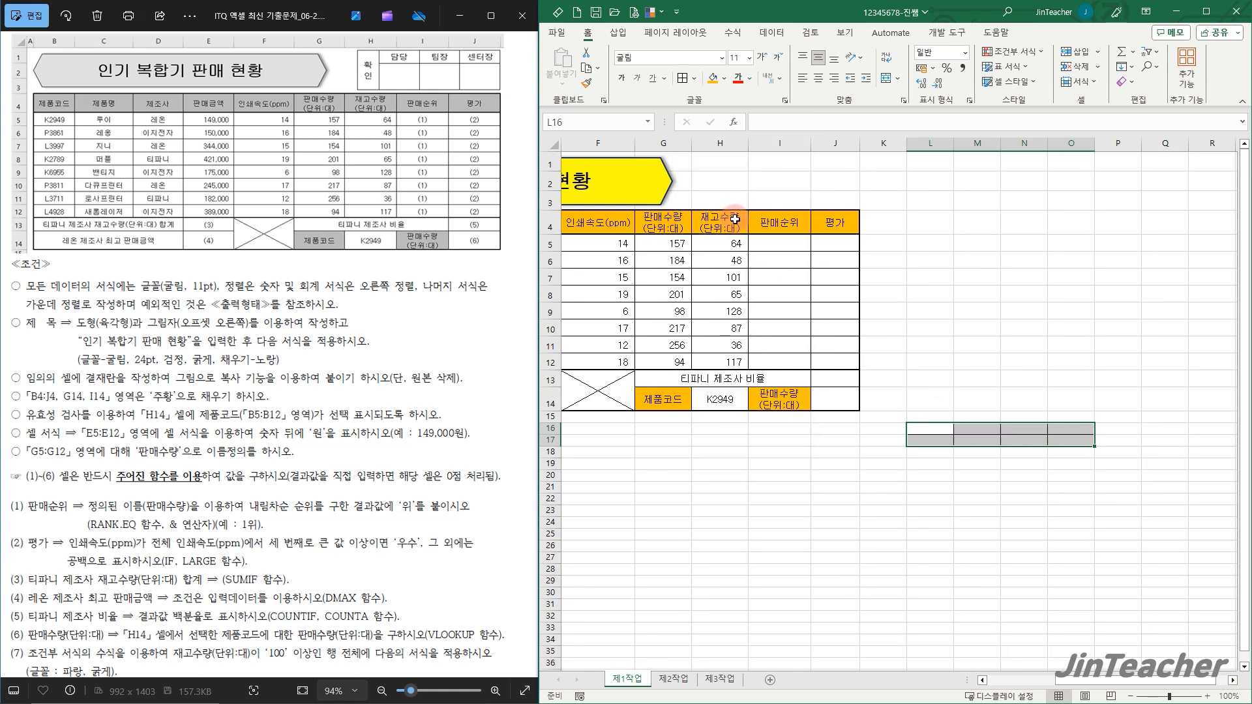
Narrow column L and increase the height of row 17 to proportion the approval box.
left_click(952, 440)
left_click_drag(954, 144, 924, 145)
left_click_drag(556, 445, 558, 462)
Merge L16:L17 and enter 확인 there with one character per line.
left_click_drag(921, 432, 922, 444)
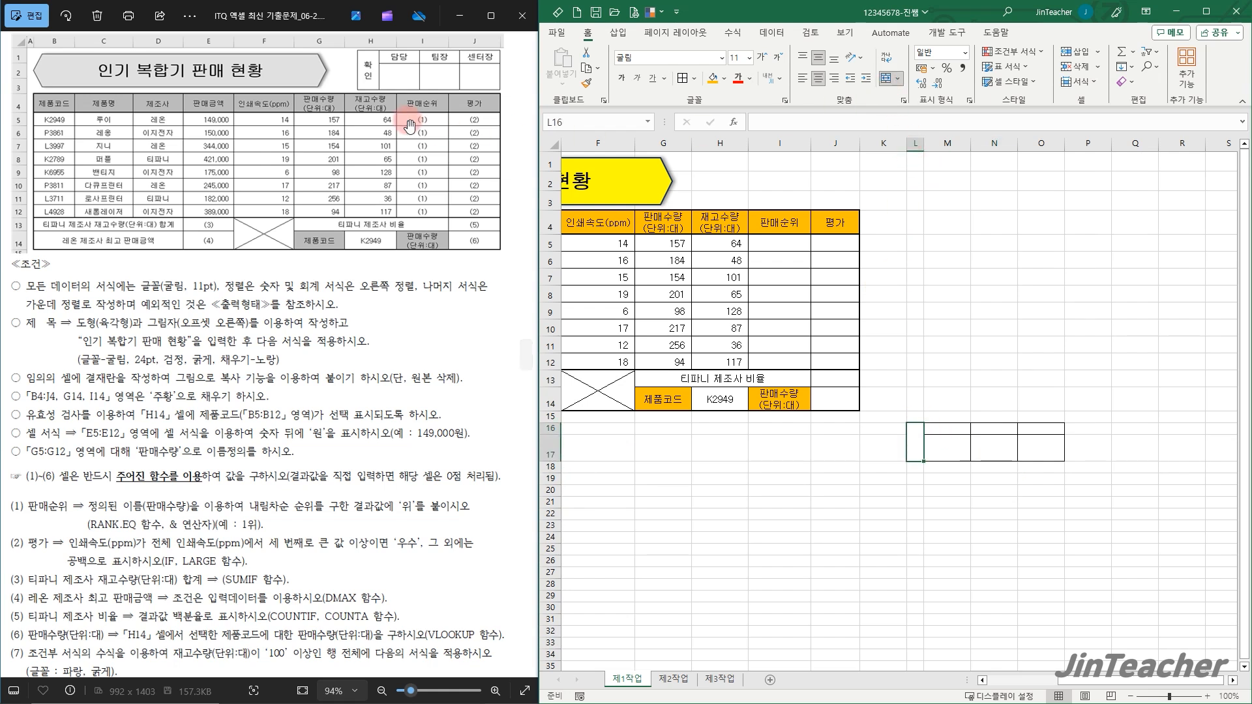
type("확")
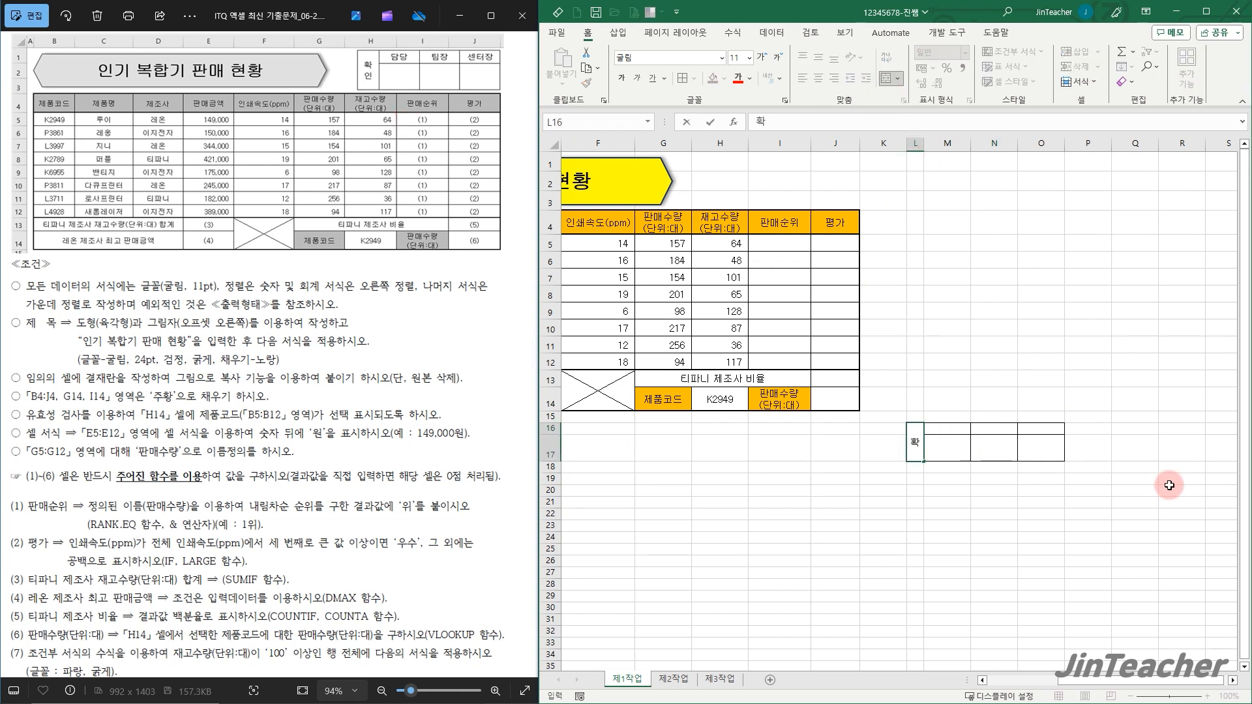
key("Return")
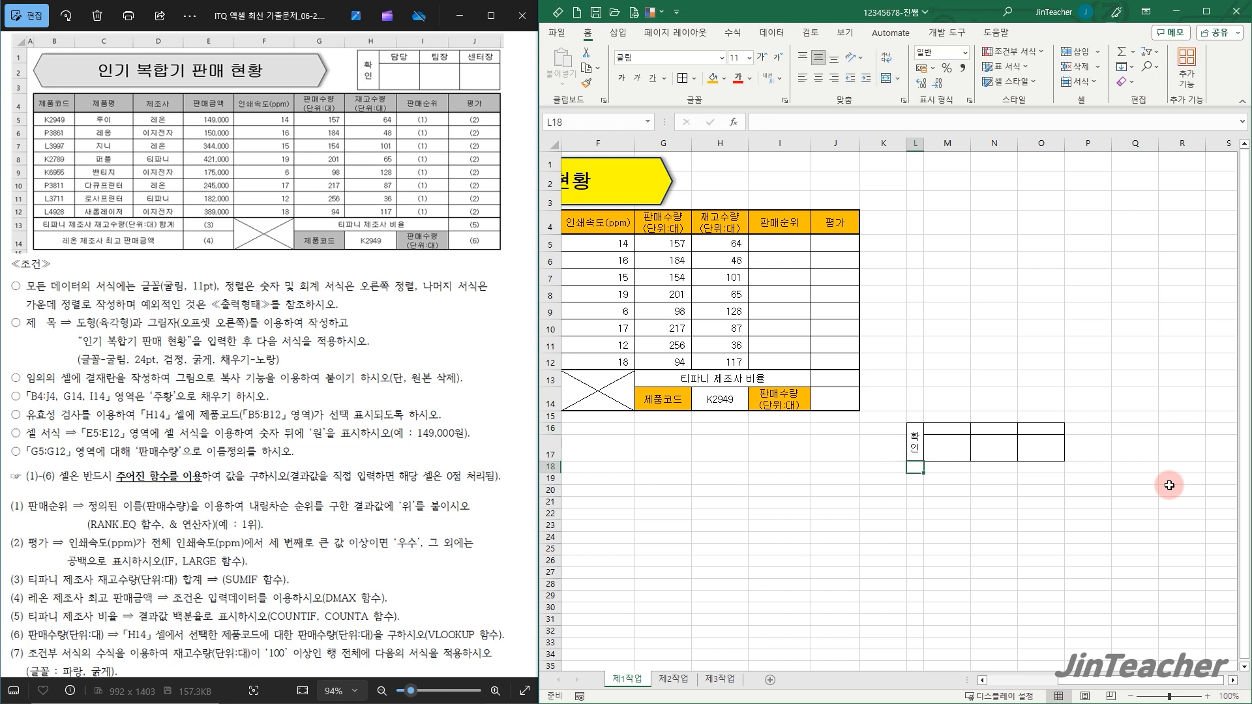
Enter 담당, 팀장 and 센터장 in M16:O16 and center the approval box's contents horizontally.
left_click_drag(949, 429, 1037, 425)
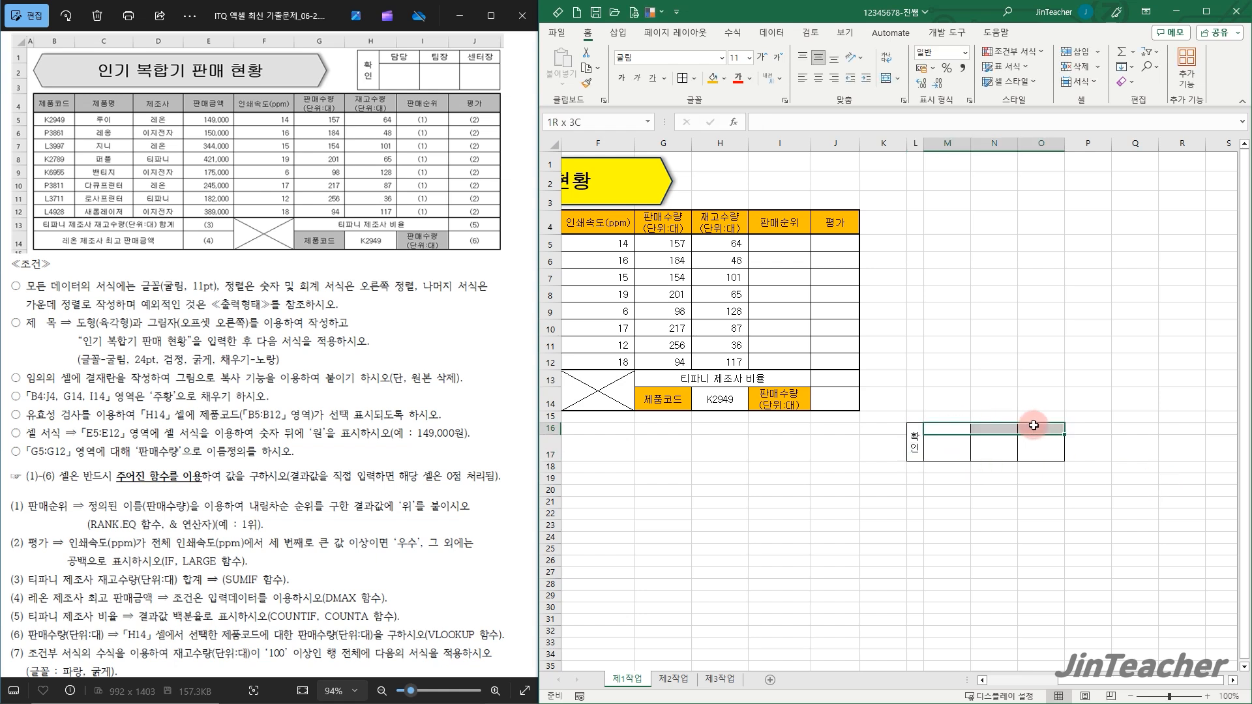
type("담당")
key("Return")
type("팀자ㅇ")
key("Return")
type("센텆ㅏㅇ")
key("Return")
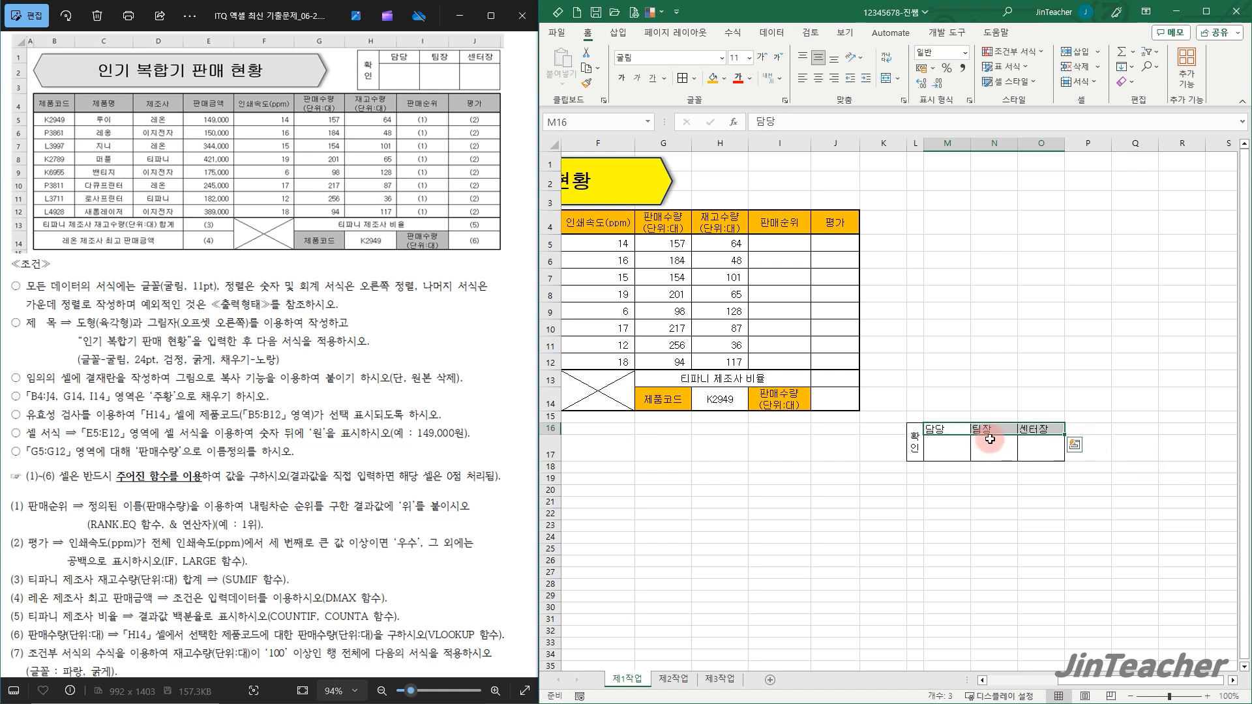
left_click_drag(915, 441, 1033, 451)
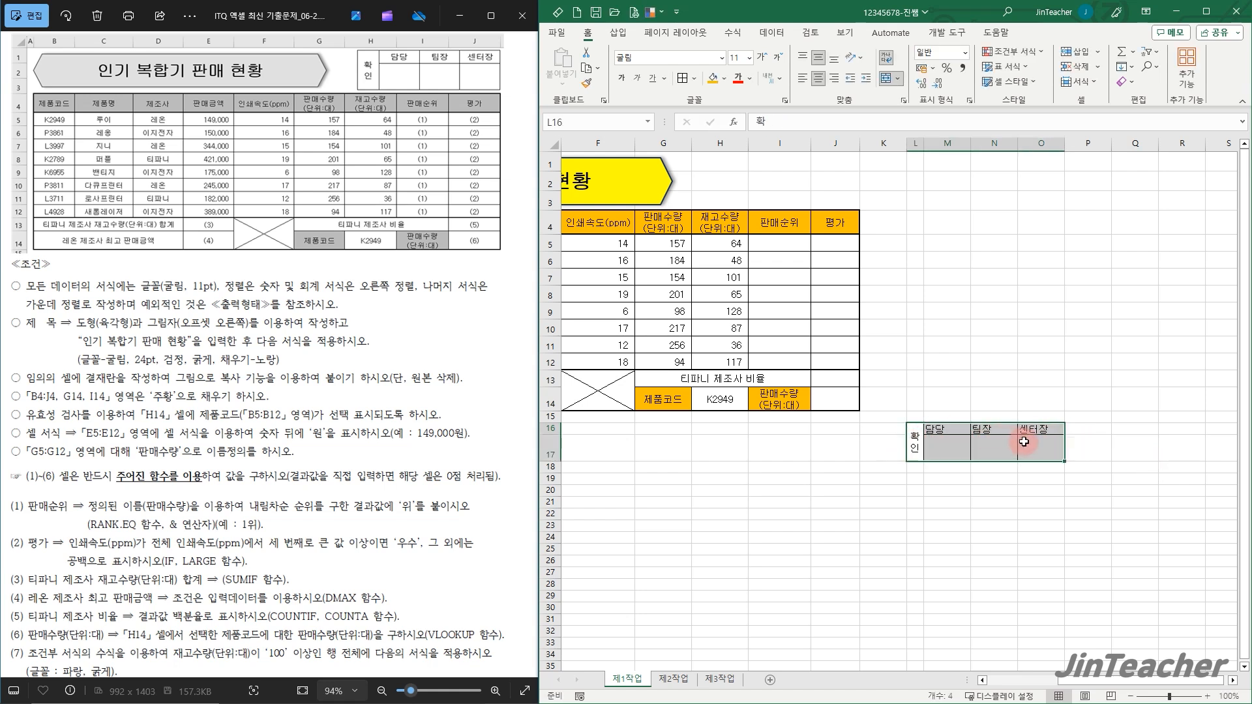
left_click(823, 78)
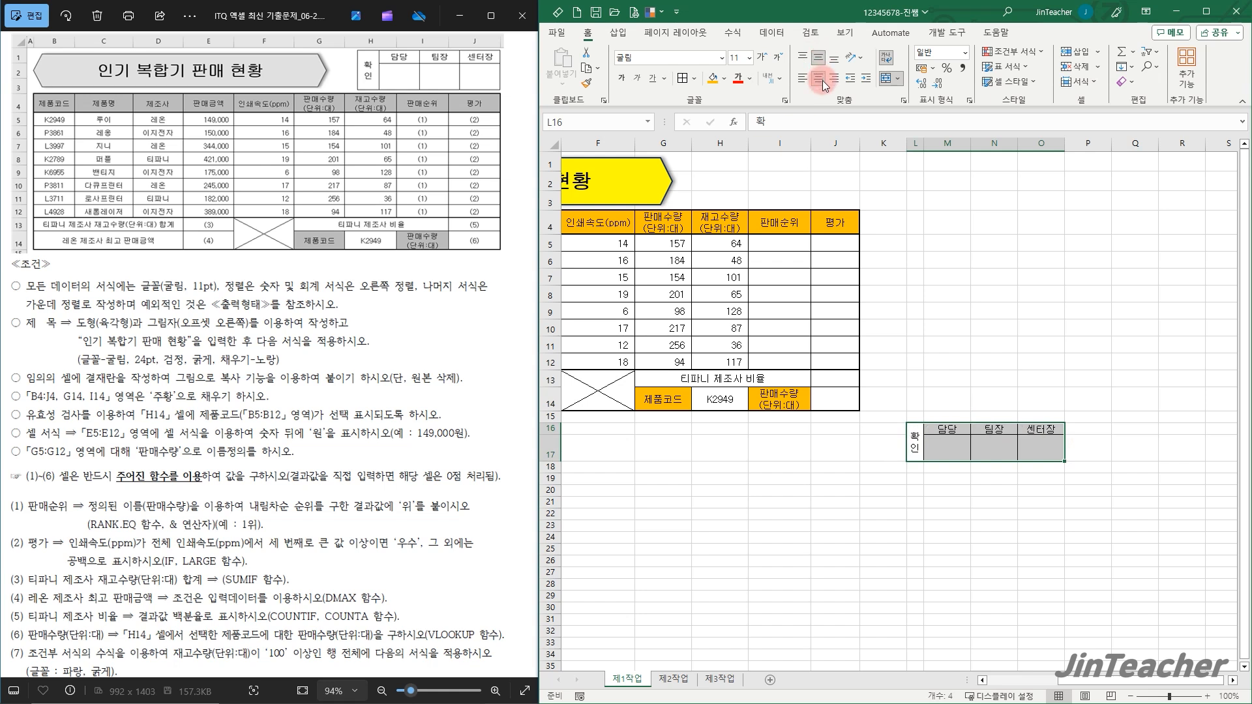
Copy the approval box L16:O17 as a picture, as shown on screen in picture format, and paste it.
left_click(598, 68)
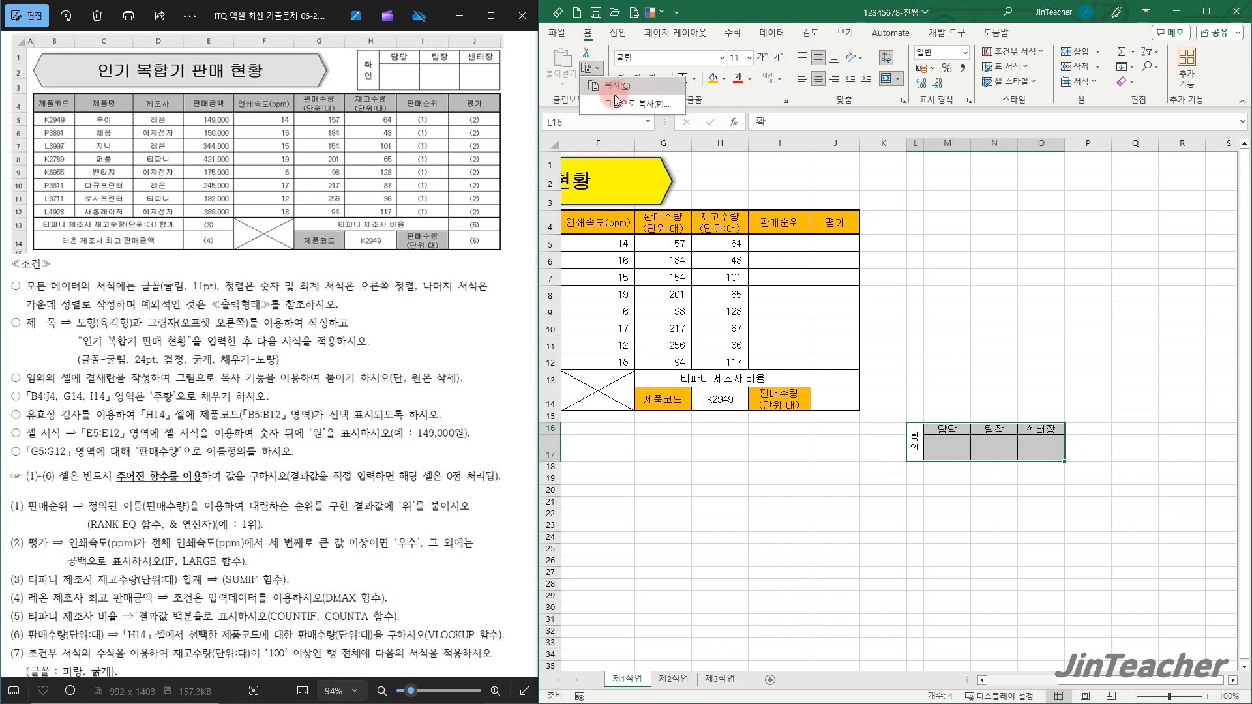
left_click(626, 103)
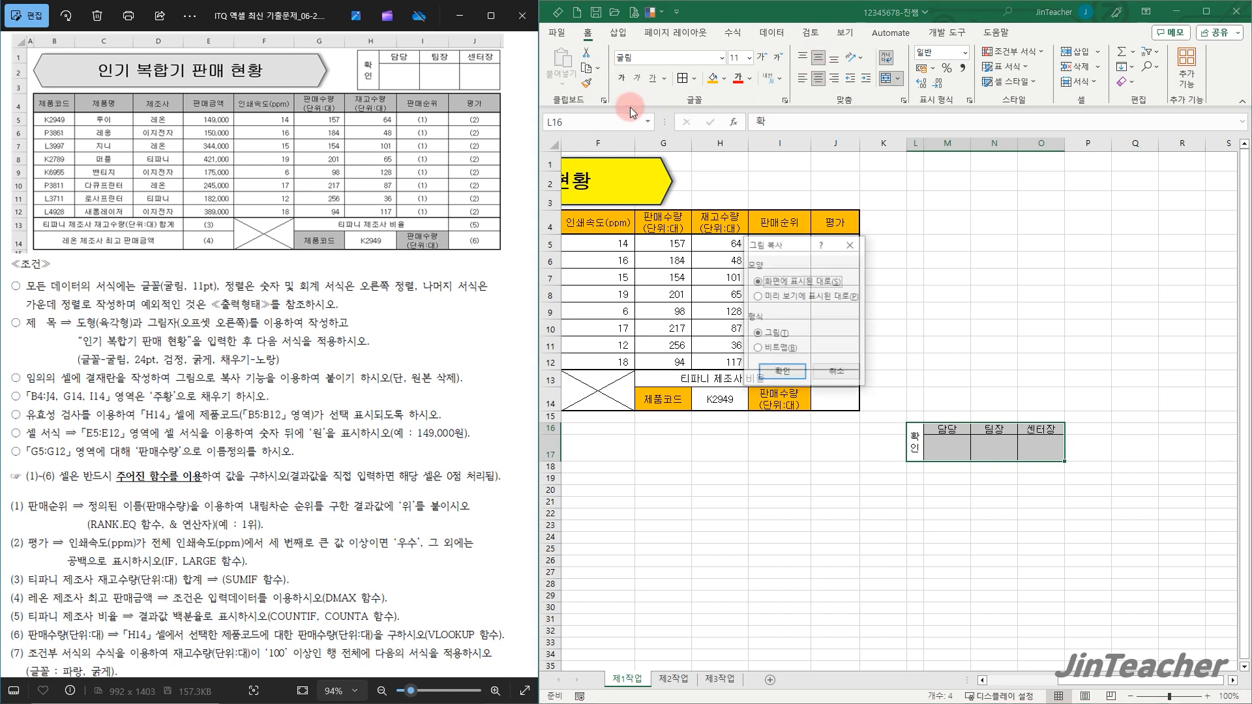
left_click(782, 372)
key("ctrl+v")
Place the approval box picture above the table over H1:J3, beside the hexagon title, and fine-tune its position.
left_click_drag(972, 452, 782, 206)
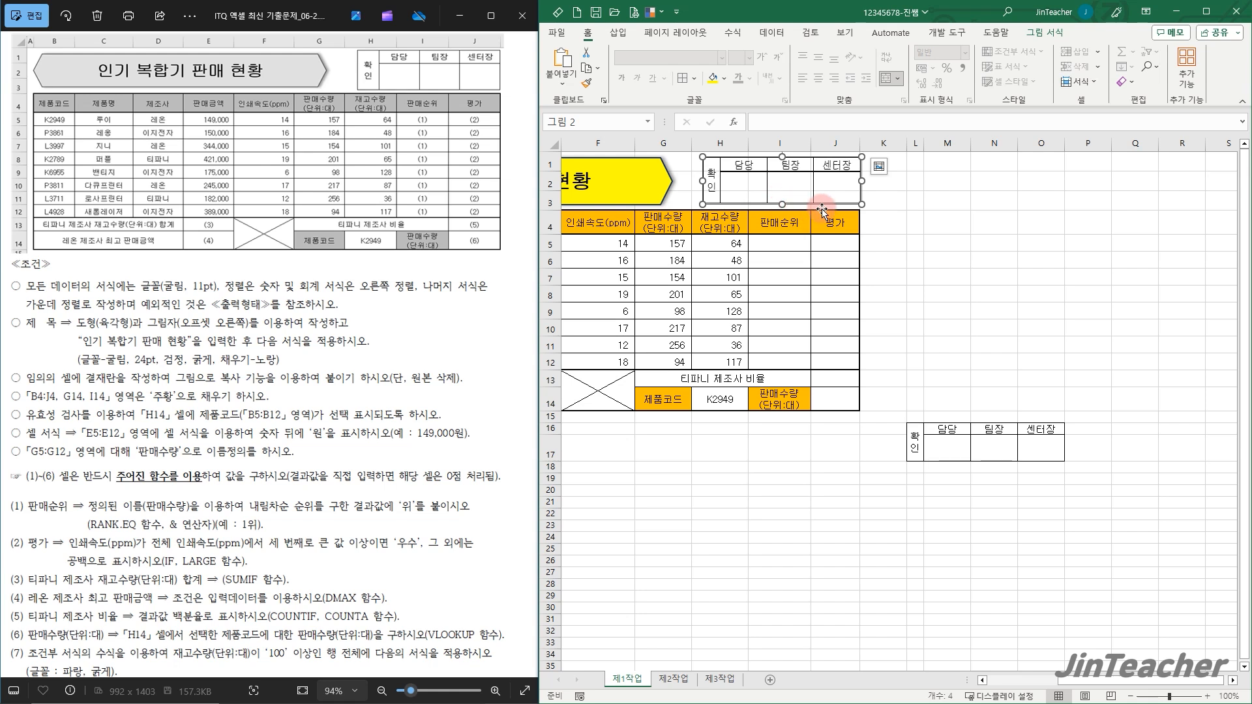
left_click(900, 203)
left_click(808, 196)
key("Left")
key("Right")
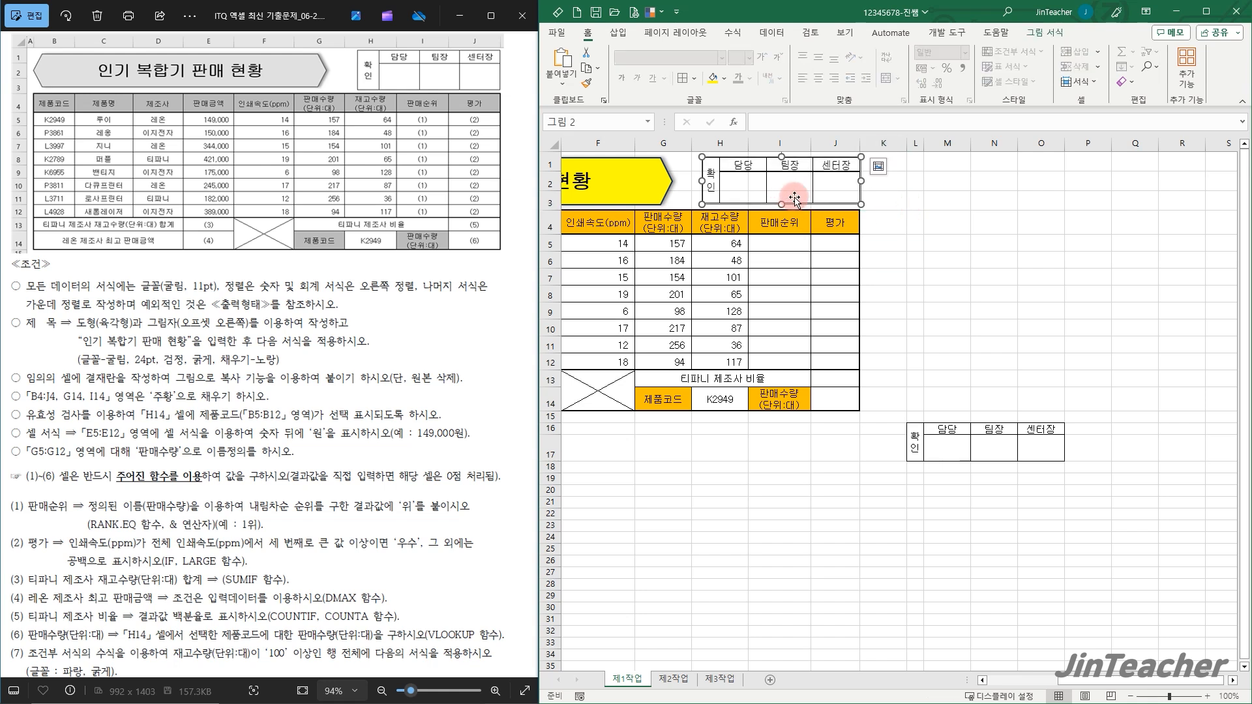
left_click(1028, 244)
Delete columns L to O to remove the original approval box cells.
left_click_drag(917, 144, 1041, 145)
left_click(1076, 66)
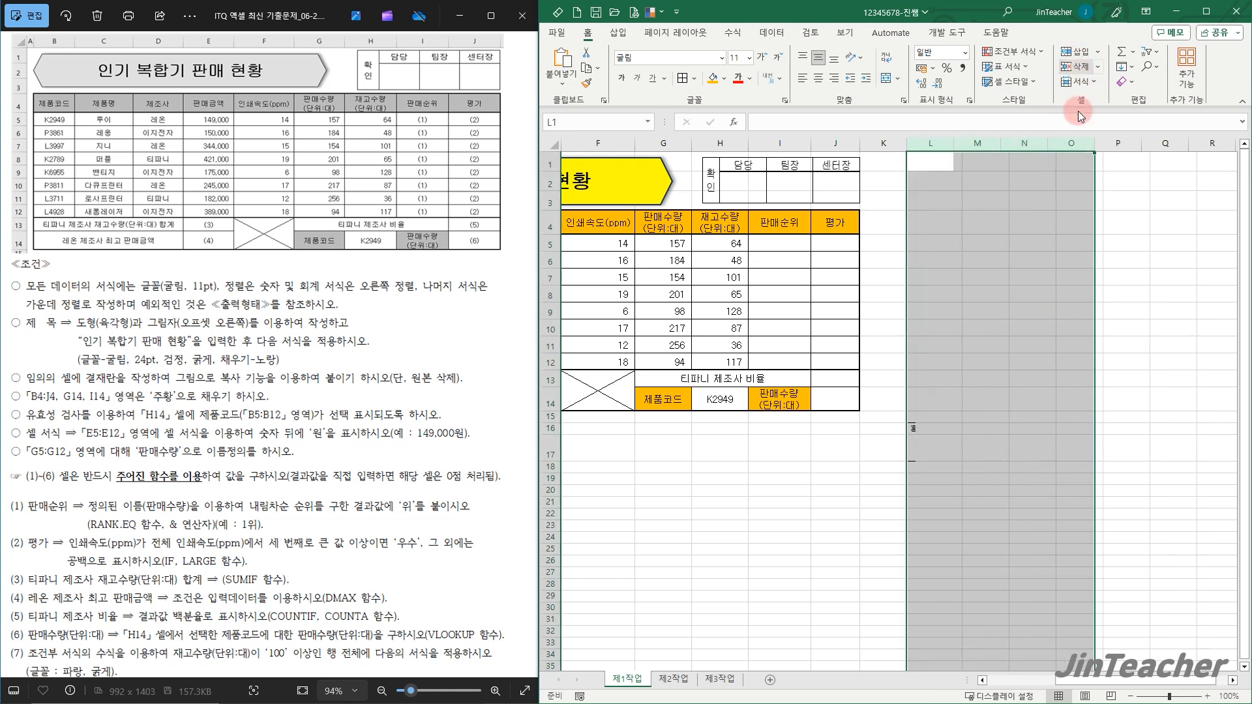
left_click(1073, 345)
left_click_drag(1115, 681, 1054, 682)
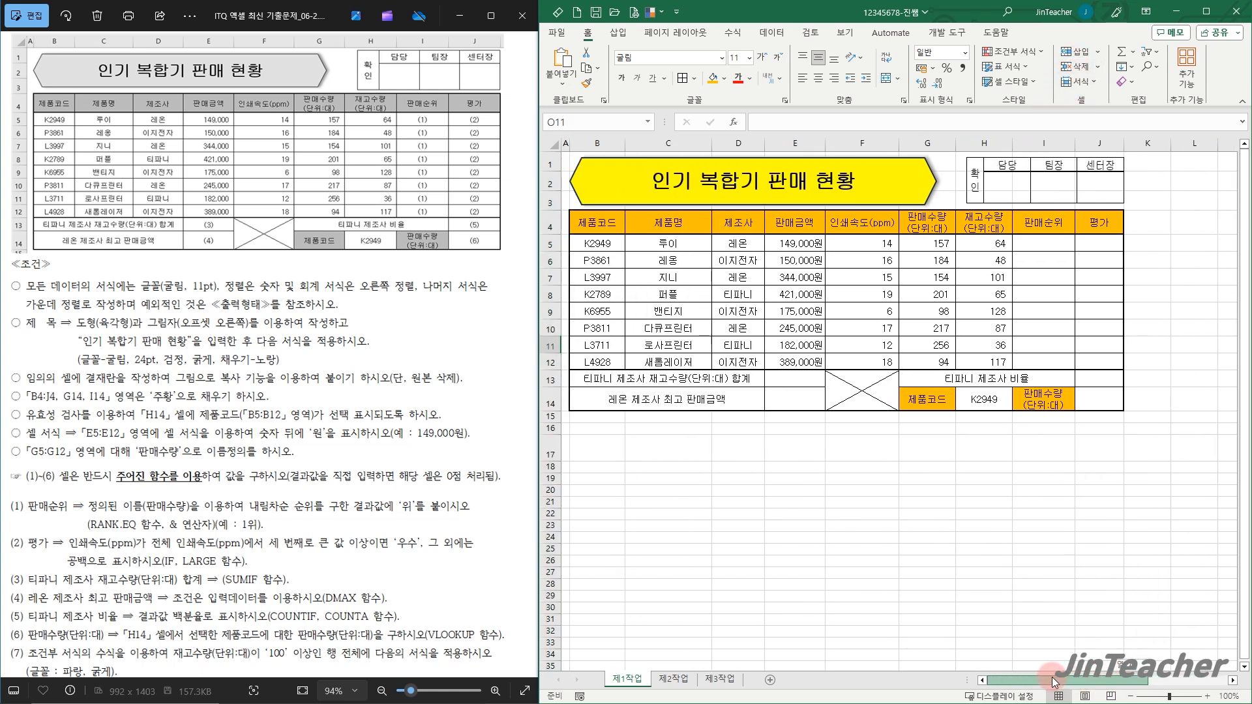
Create a formula-based conditional formatting rule for B5:J12 with the condition =$H5>=100.
left_click(1109, 454)
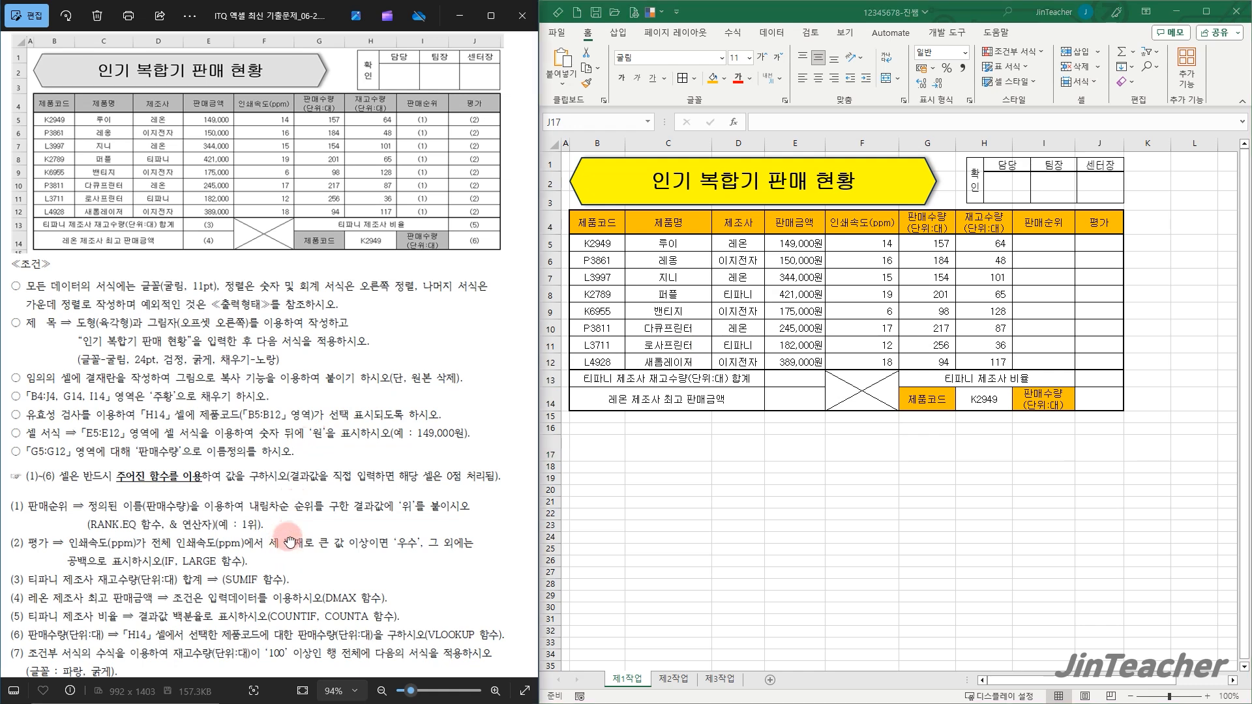
scroll(289, 482, "down", 1)
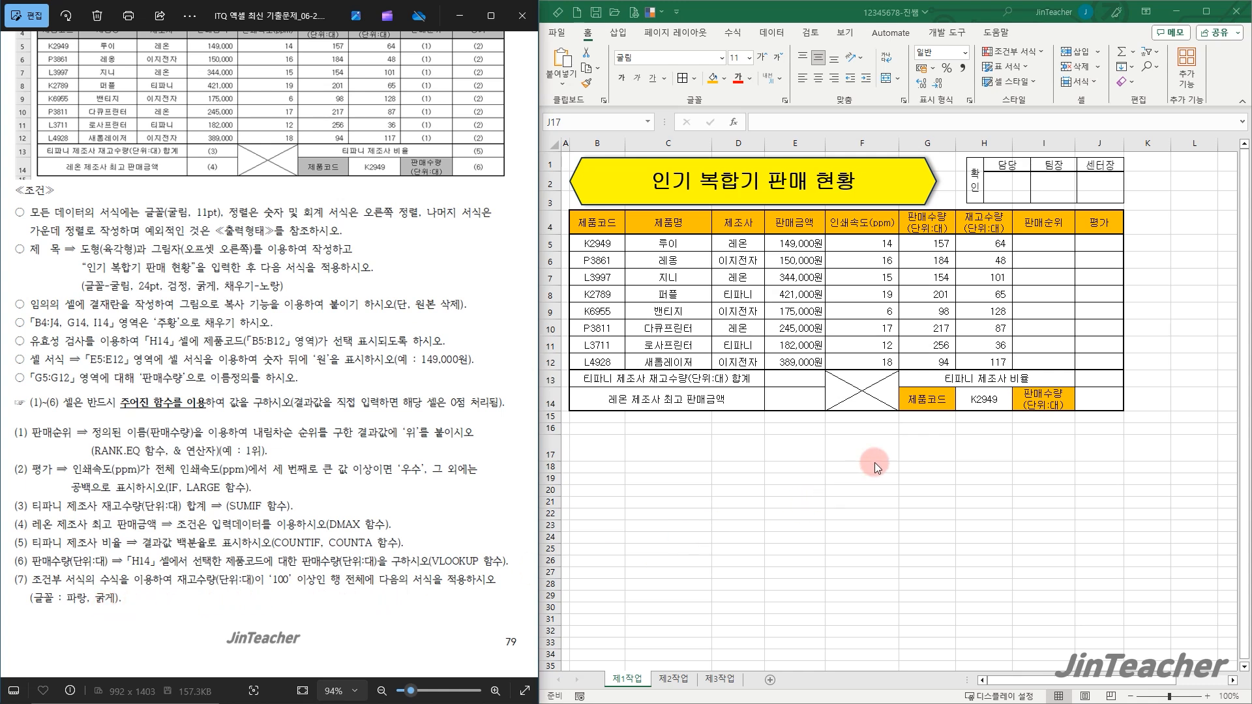
left_click(985, 145)
left_click(779, 483)
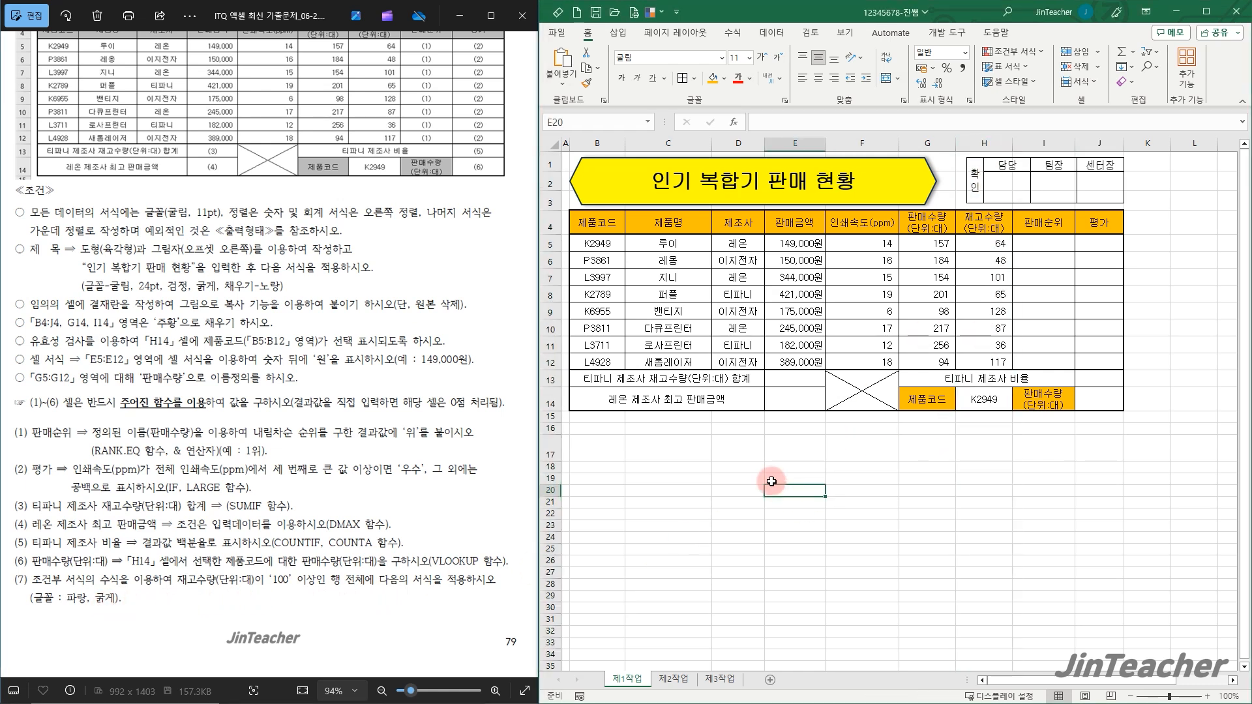
left_click(599, 244)
left_click_drag(645, 244, 1102, 362)
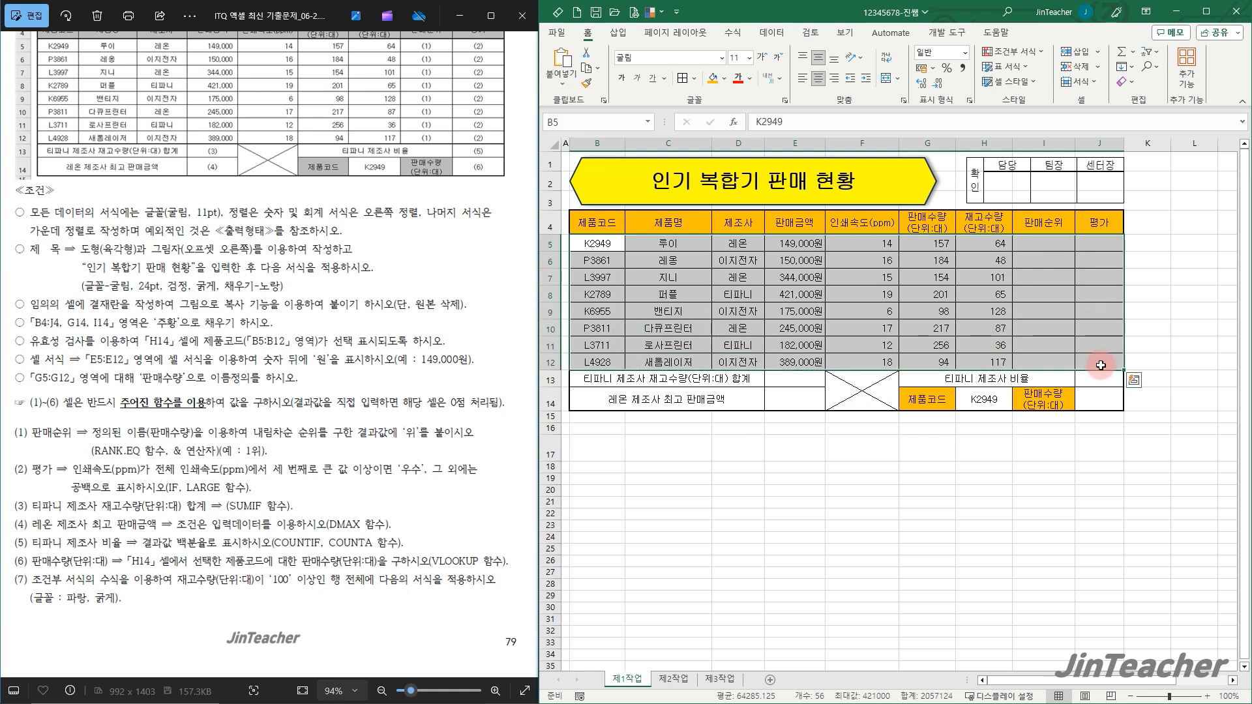
left_click(1012, 51)
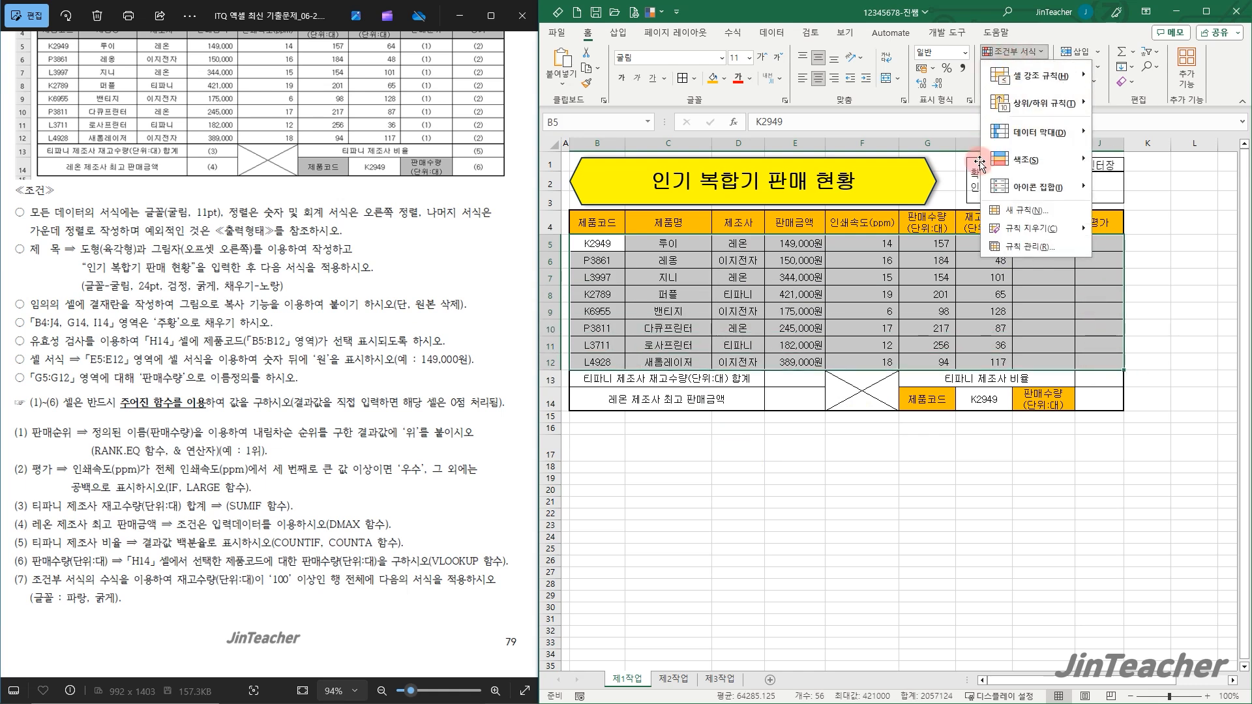
left_click(1011, 210)
left_click(687, 308)
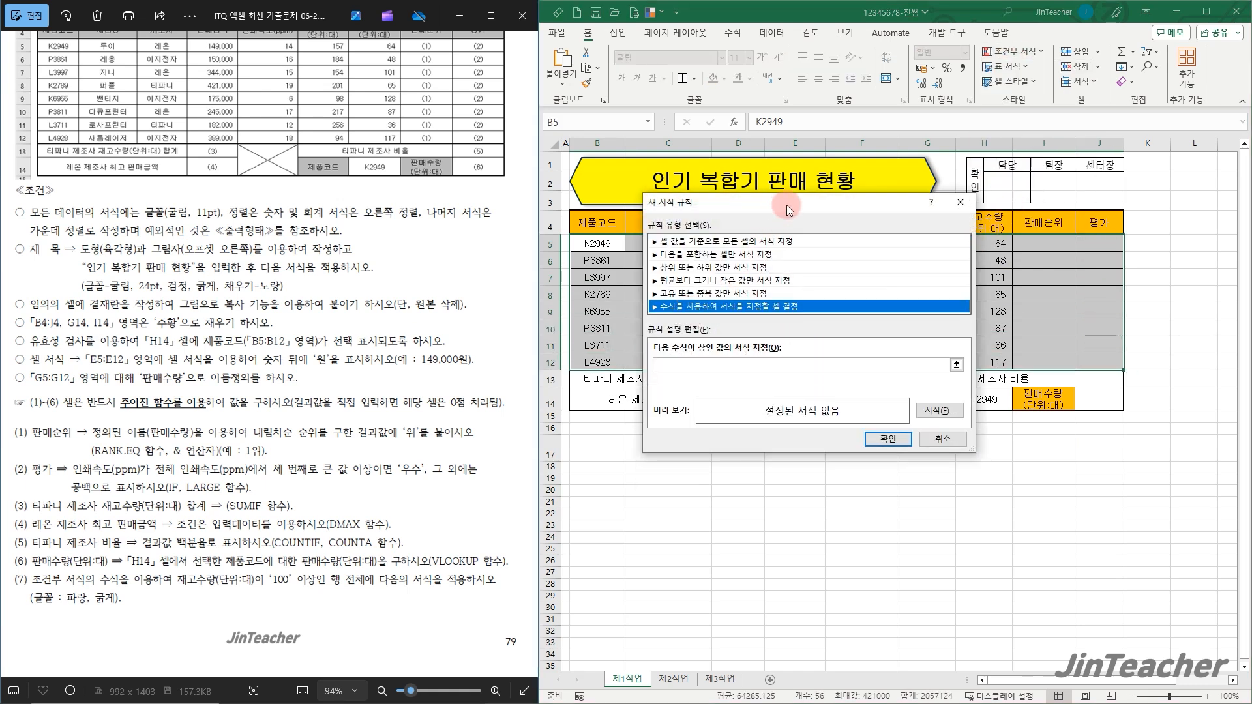
left_click_drag(785, 205, 677, 165)
left_click(608, 326)
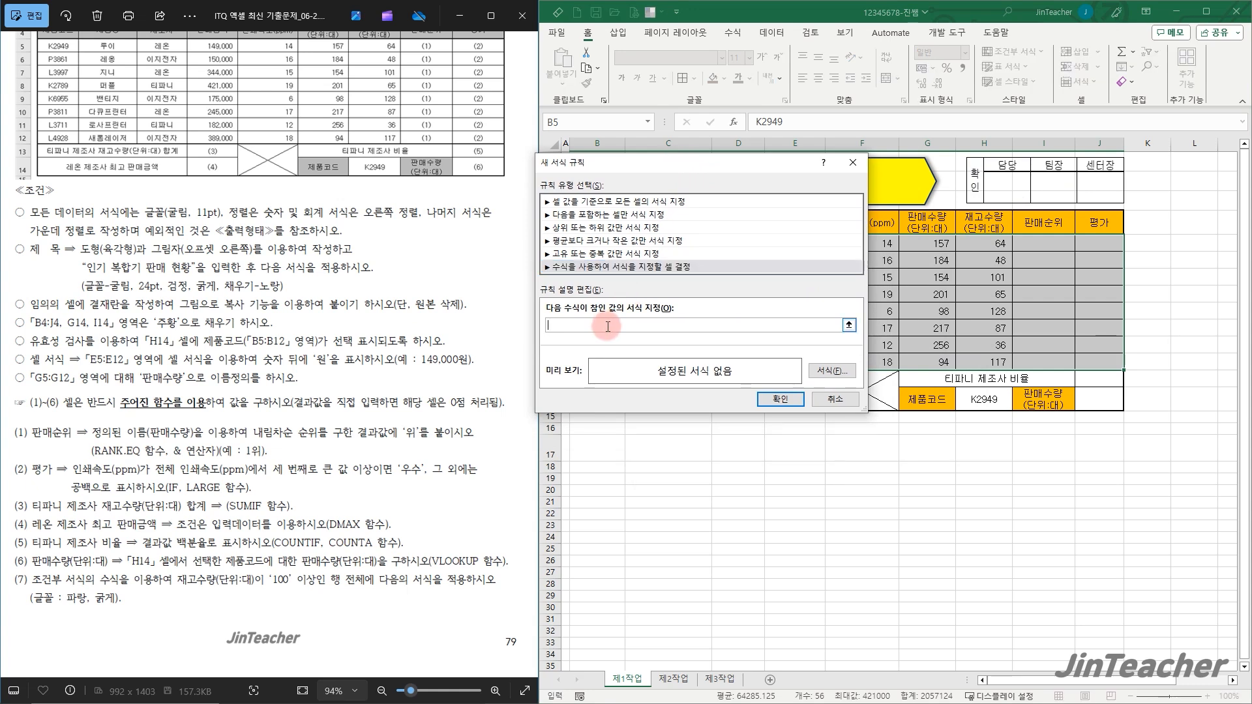
left_click(999, 246)
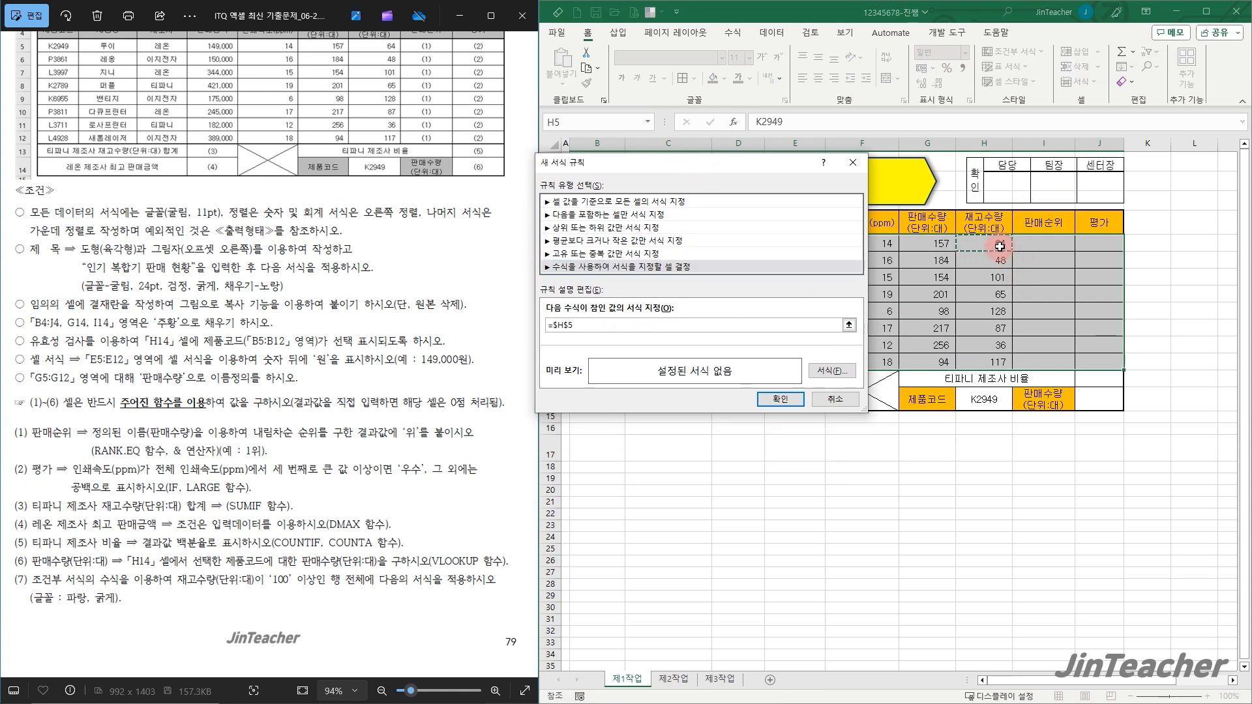
key("F4")
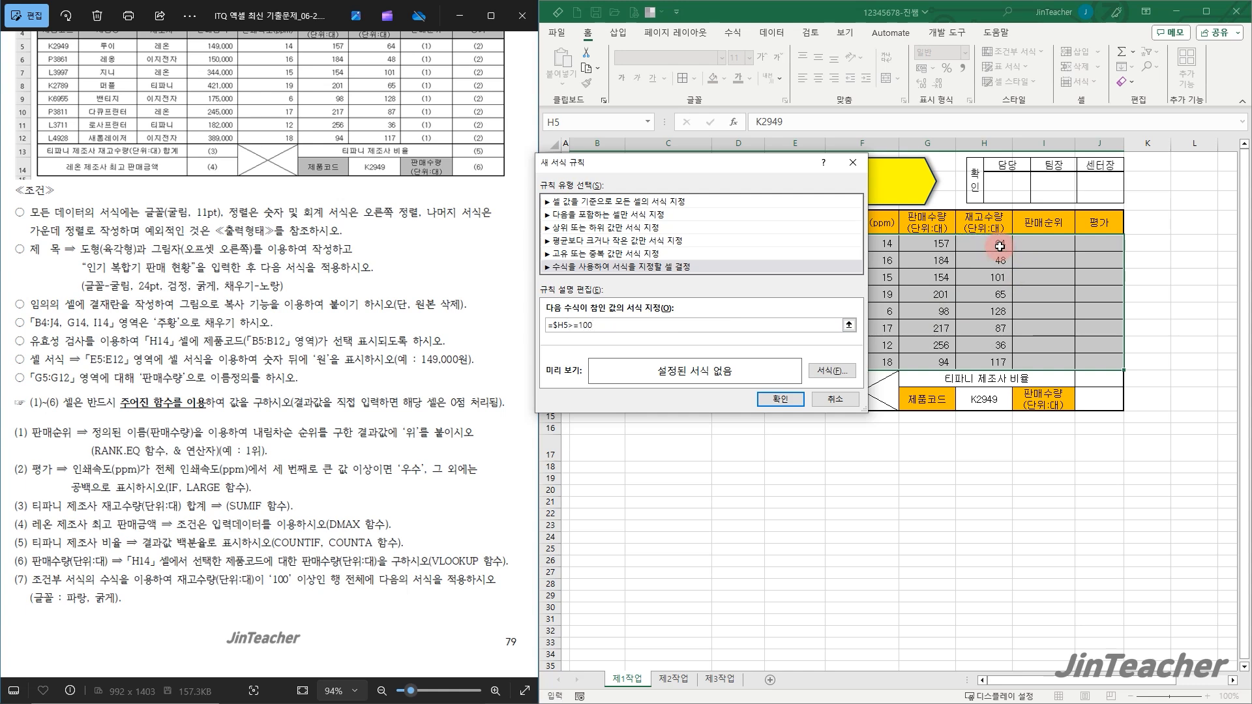
Set the rule's font format to bold (굵게) and blue, and apply the rule to the table rows.
left_click(831, 371)
left_click(838, 220)
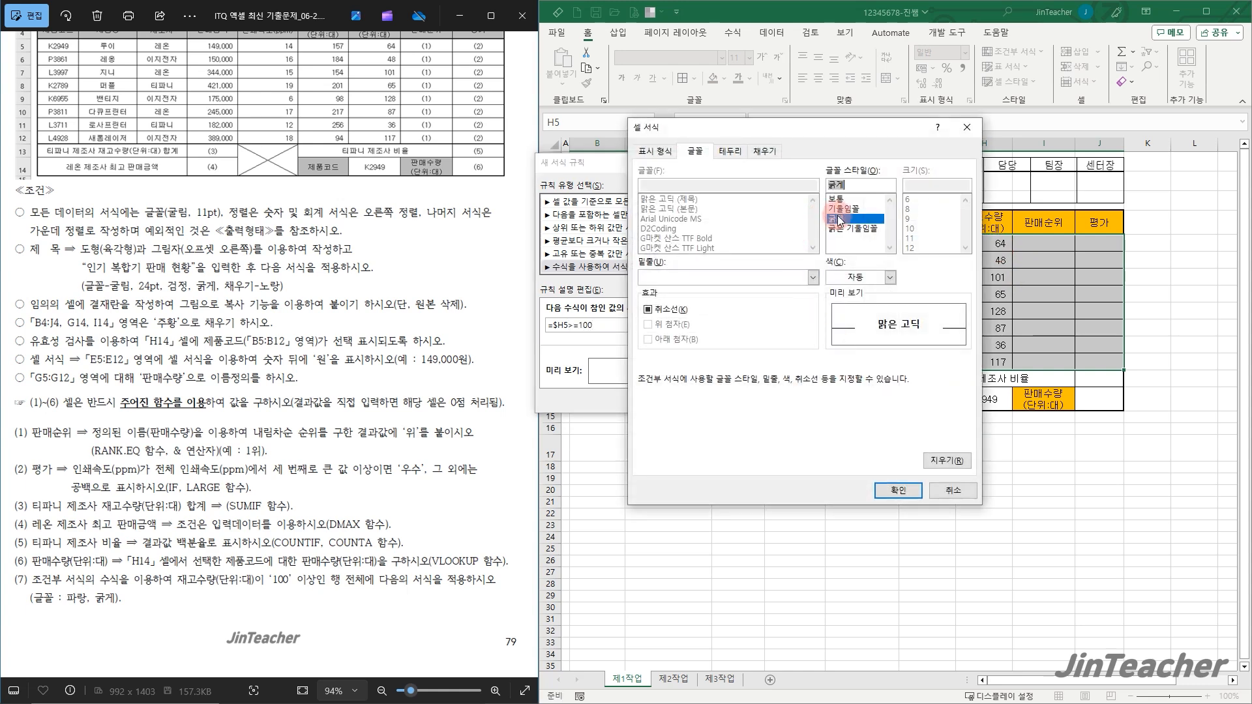
left_click(889, 277)
left_click(910, 420)
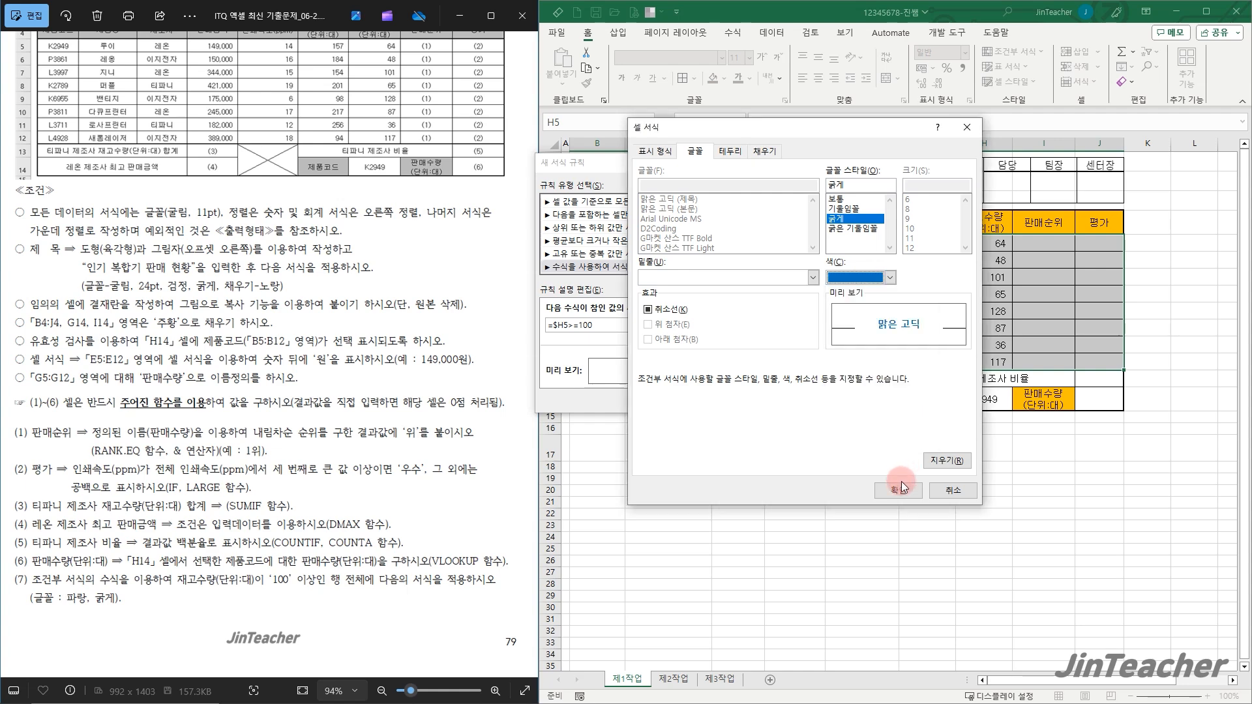
left_click(899, 491)
left_click(777, 405)
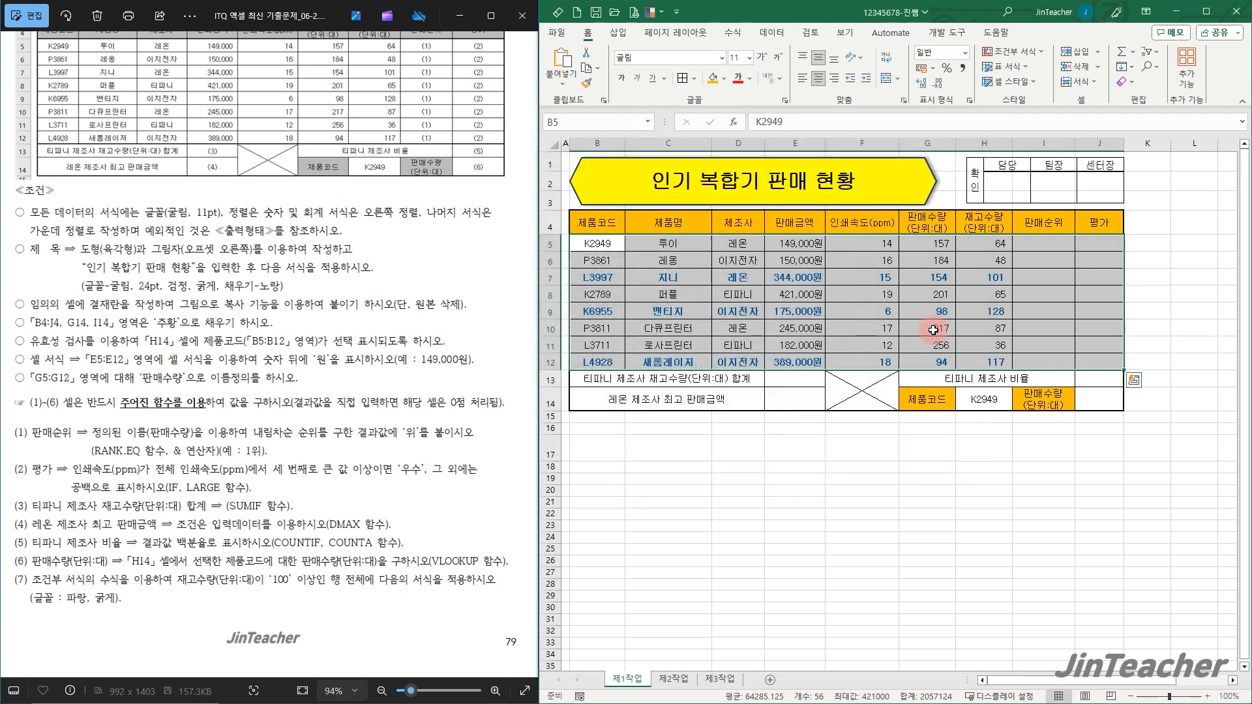
left_click(985, 277)
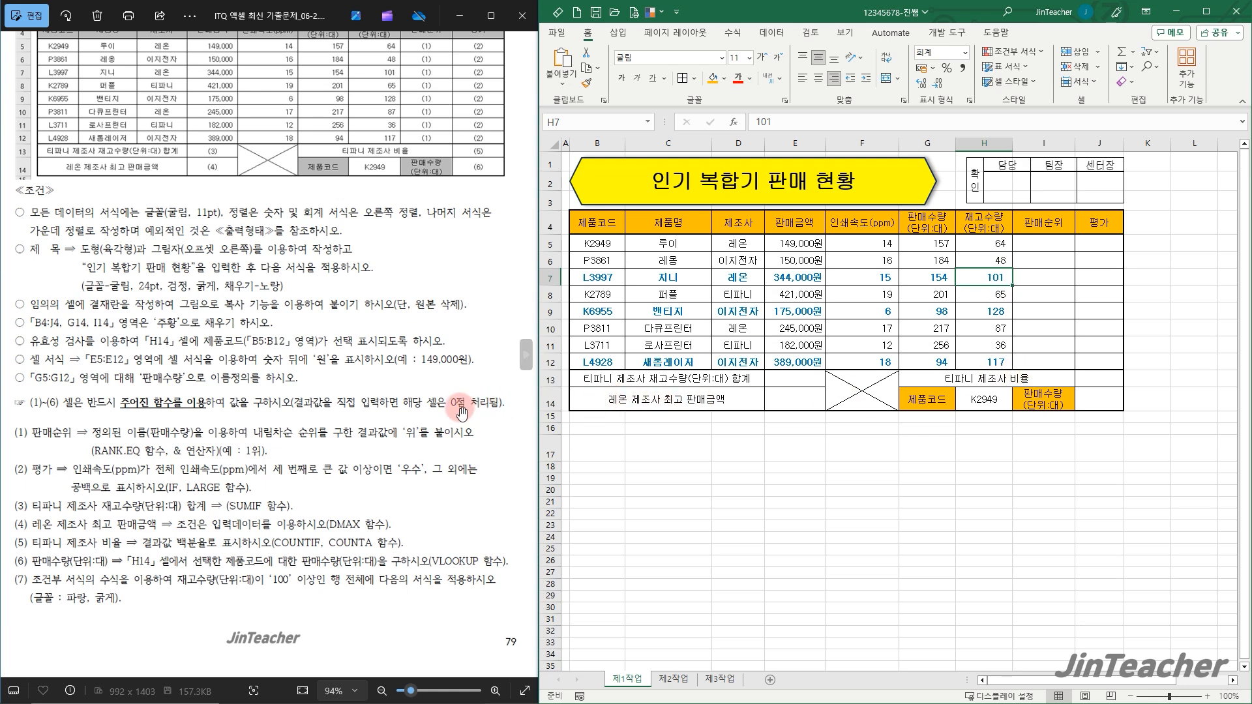
Turn to the exam's 제2작업 page, then copy B4:H12 from the 제1작업 sheet and paste it at B2 of the 제2작업 sheet.
left_click(526, 354)
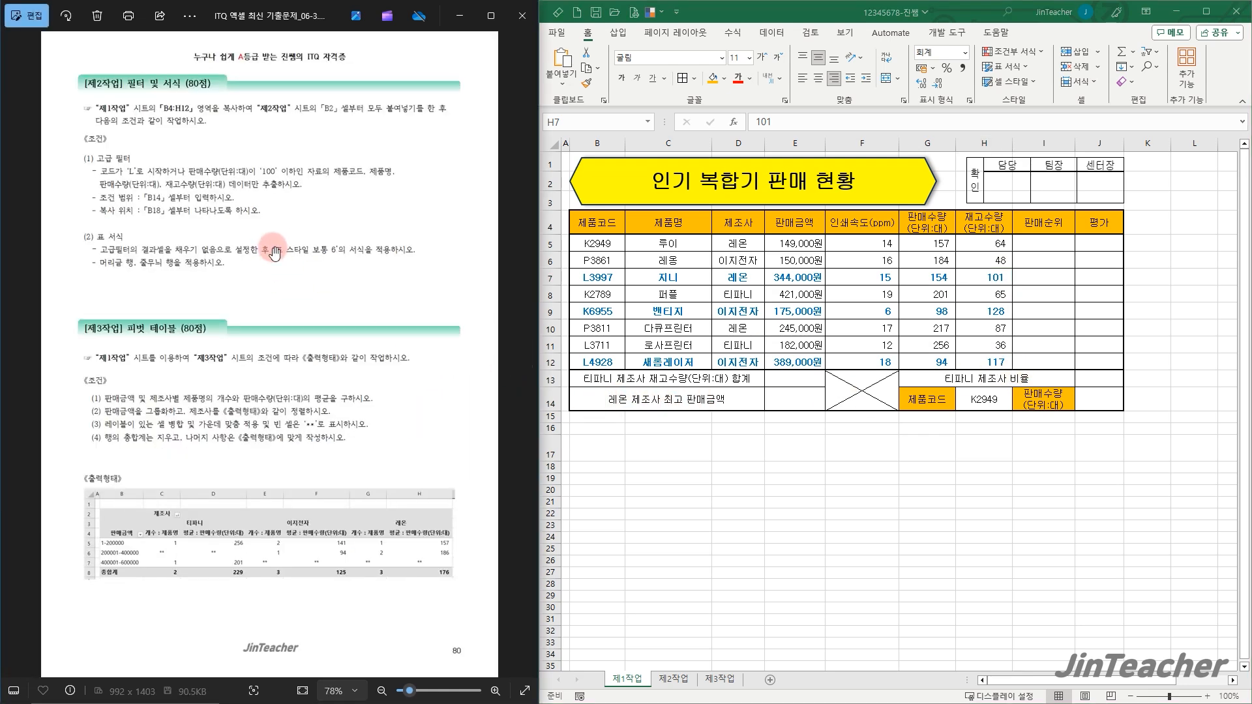
scroll(282, 264, "up", 3)
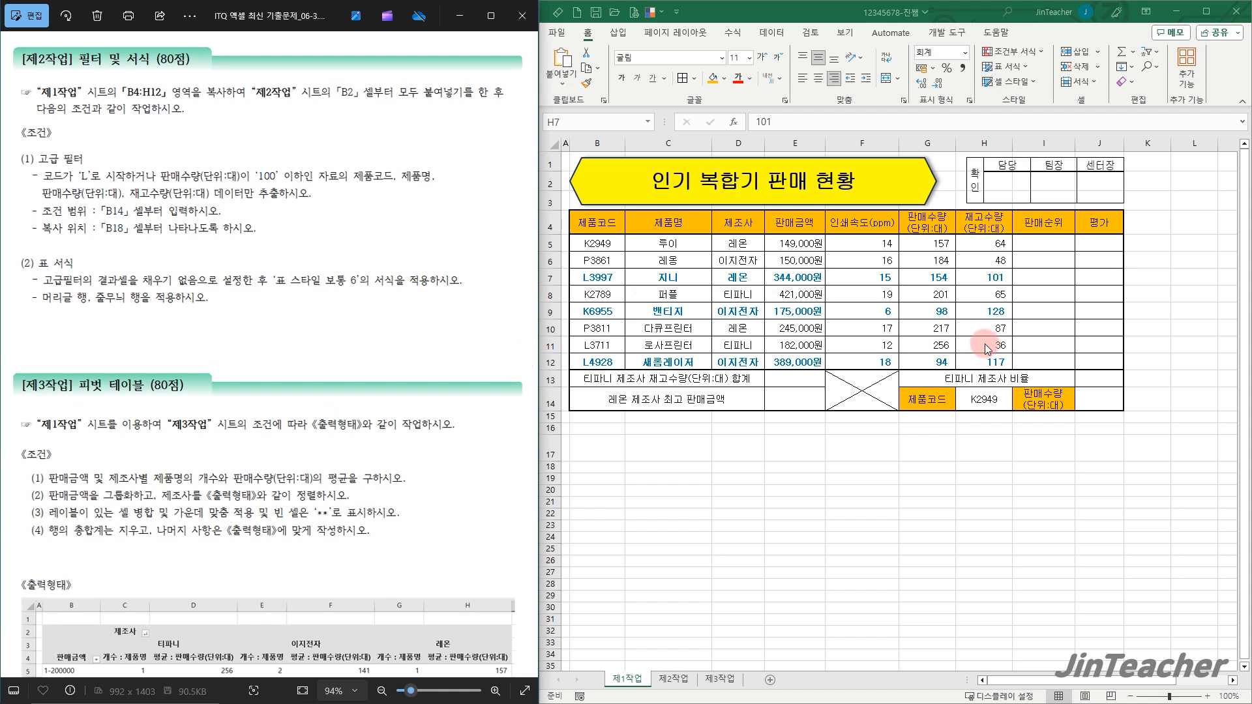
left_click(1117, 416)
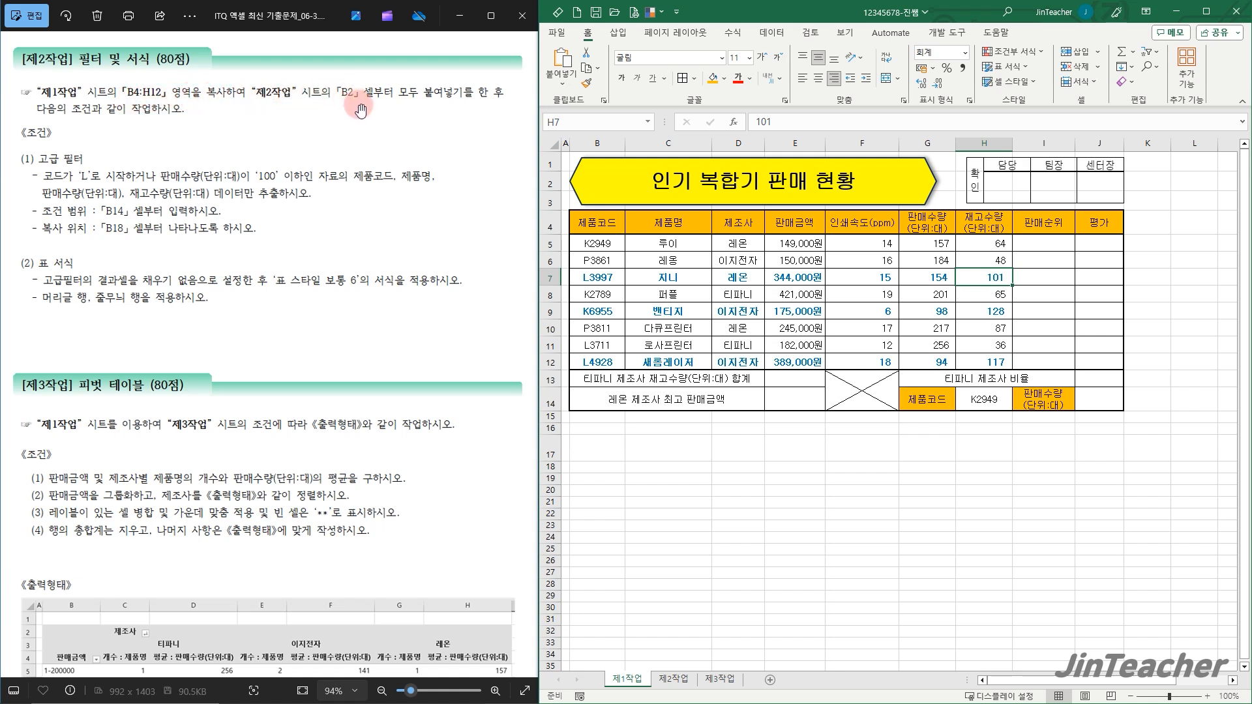
left_click(747, 492)
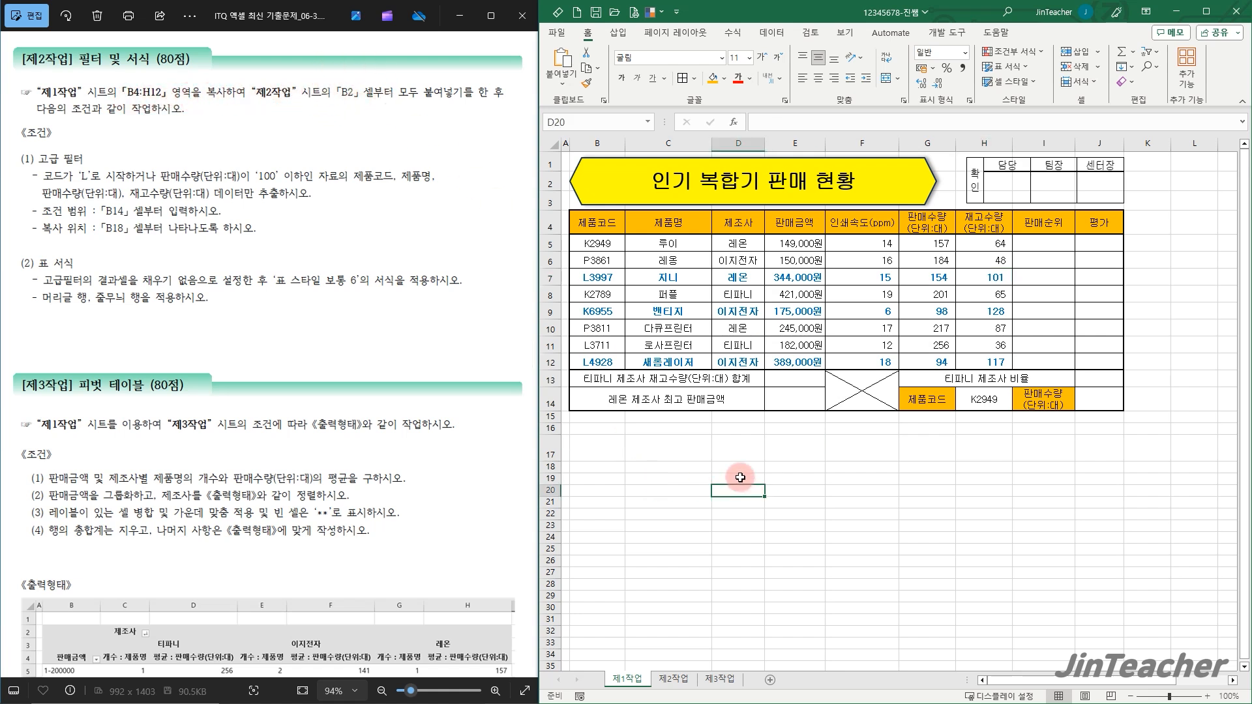
left_click(599, 225)
left_click_drag(666, 238, 969, 364)
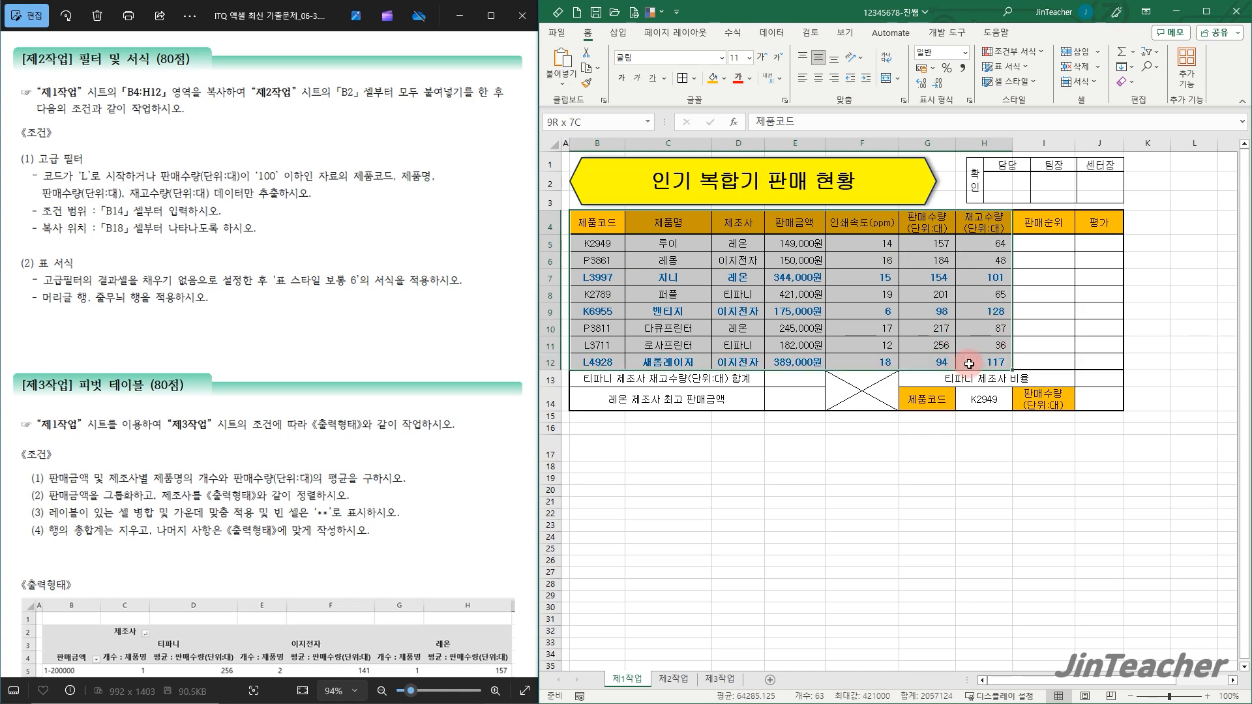
key("ctrl+c")
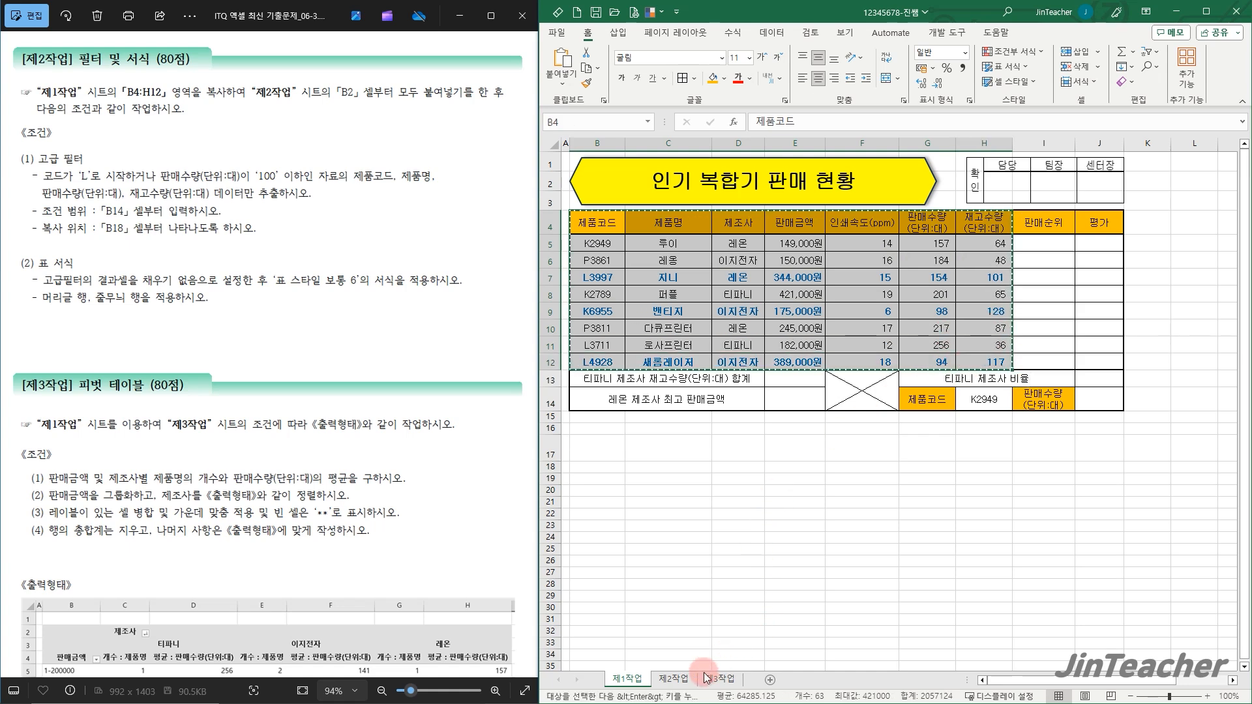
left_click(674, 679)
left_click(598, 172)
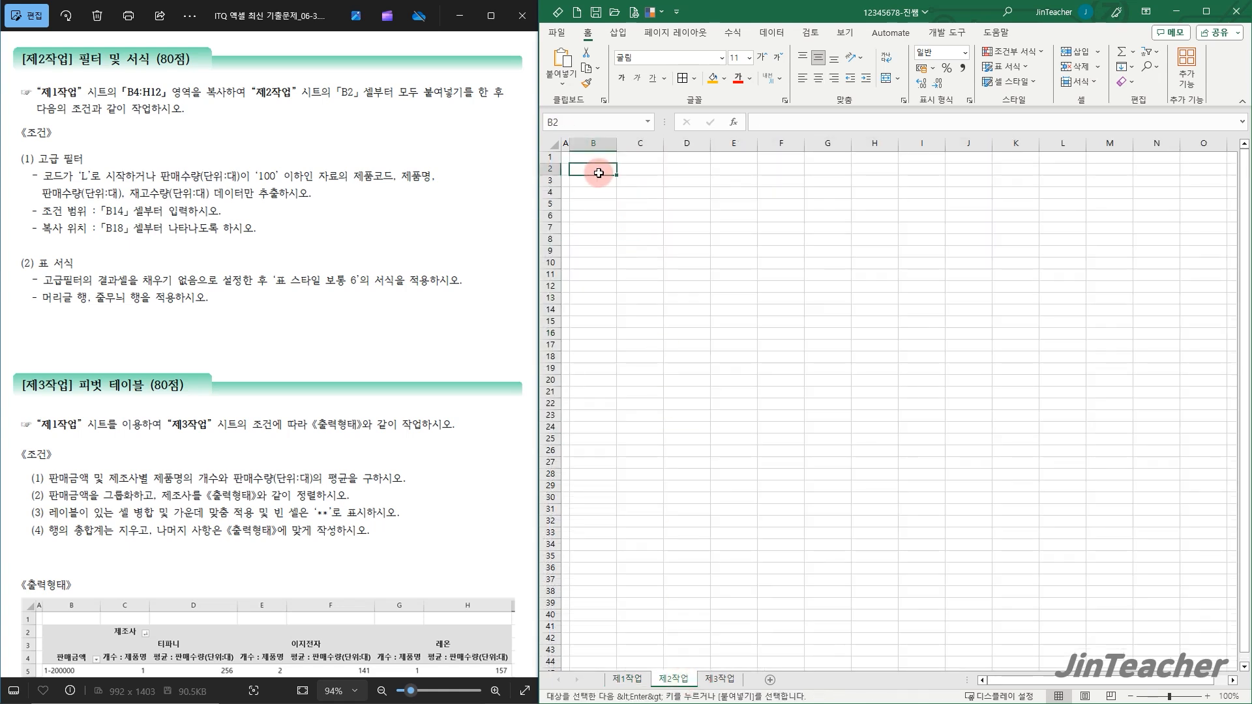
key("ctrl+v")
Apply the source column widths to the table pasted at B2.
left_click(922, 300)
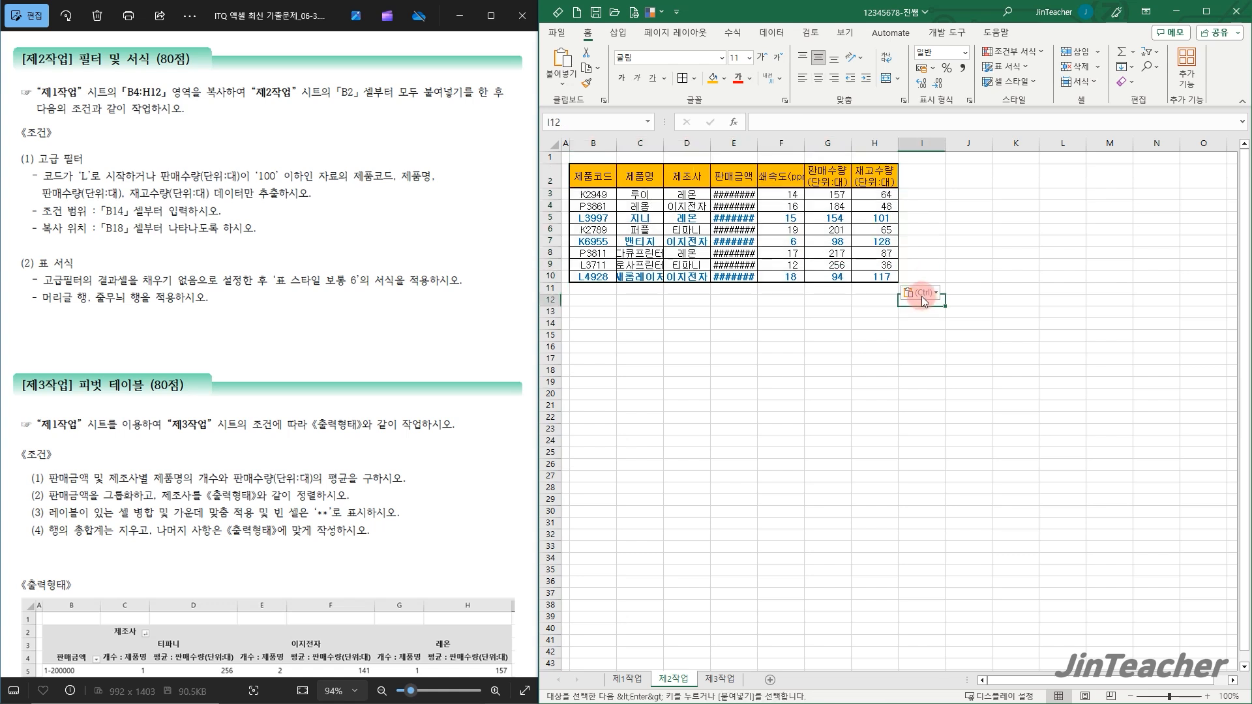
left_click(925, 295)
left_click(932, 350)
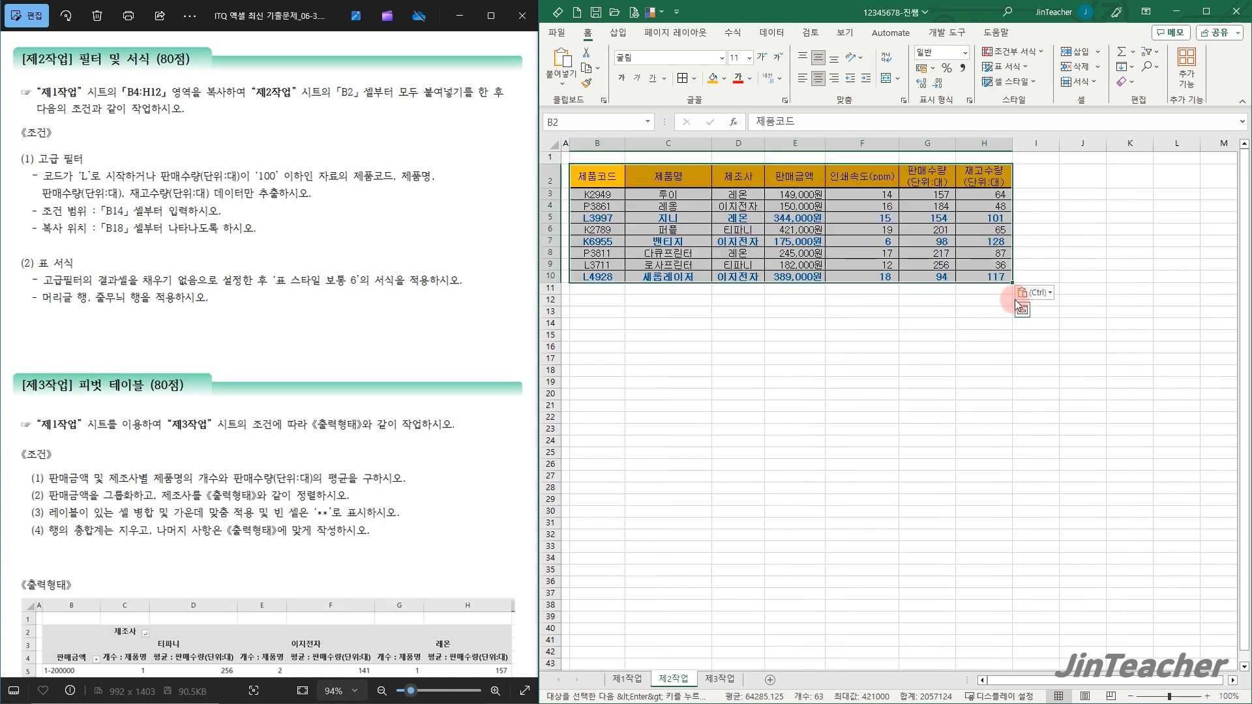
left_click(1036, 274)
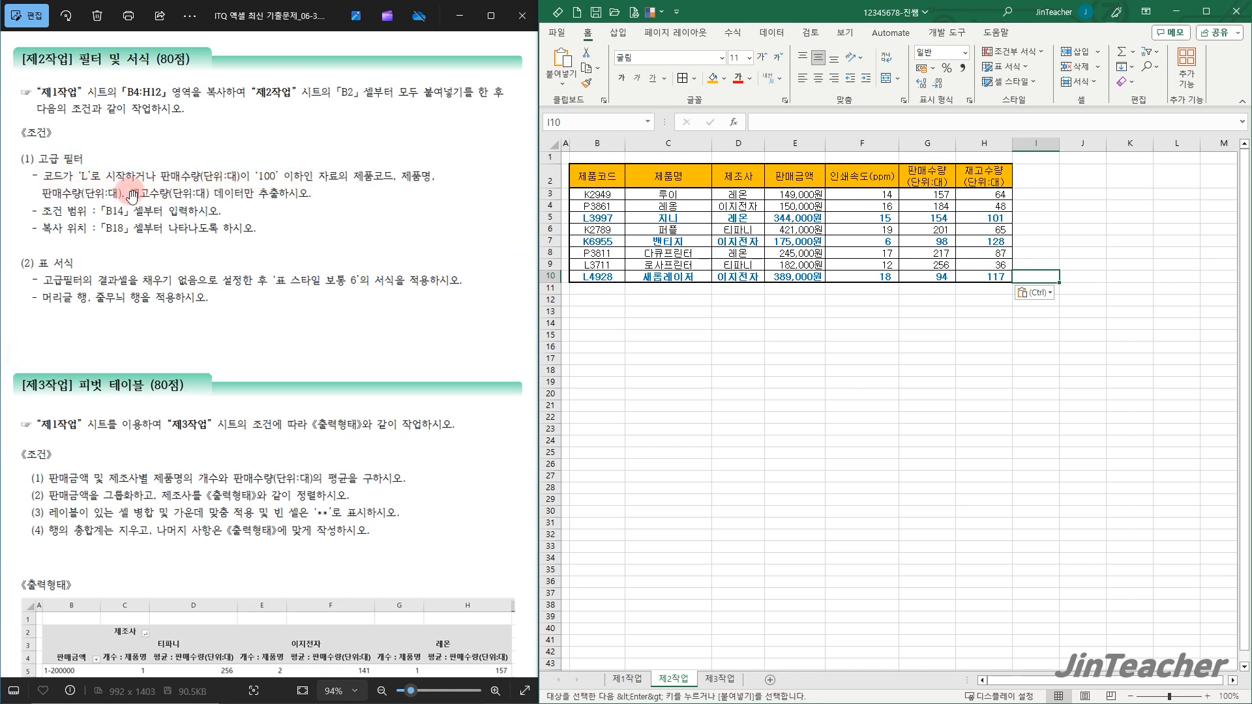
Copy the 제품코드 and 판매수량(단위:대) headers from B2 and G2 and paste them at B14 as the filter's criteria headings.
left_click(707, 324)
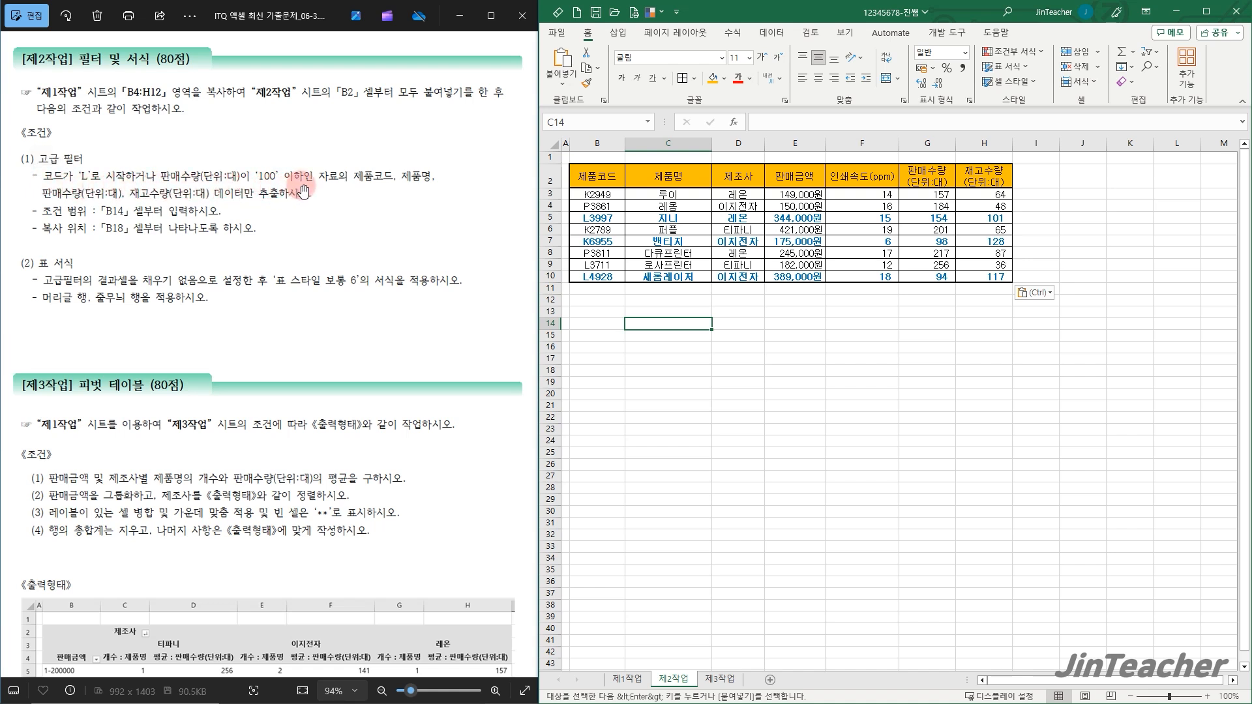
left_click(598, 181)
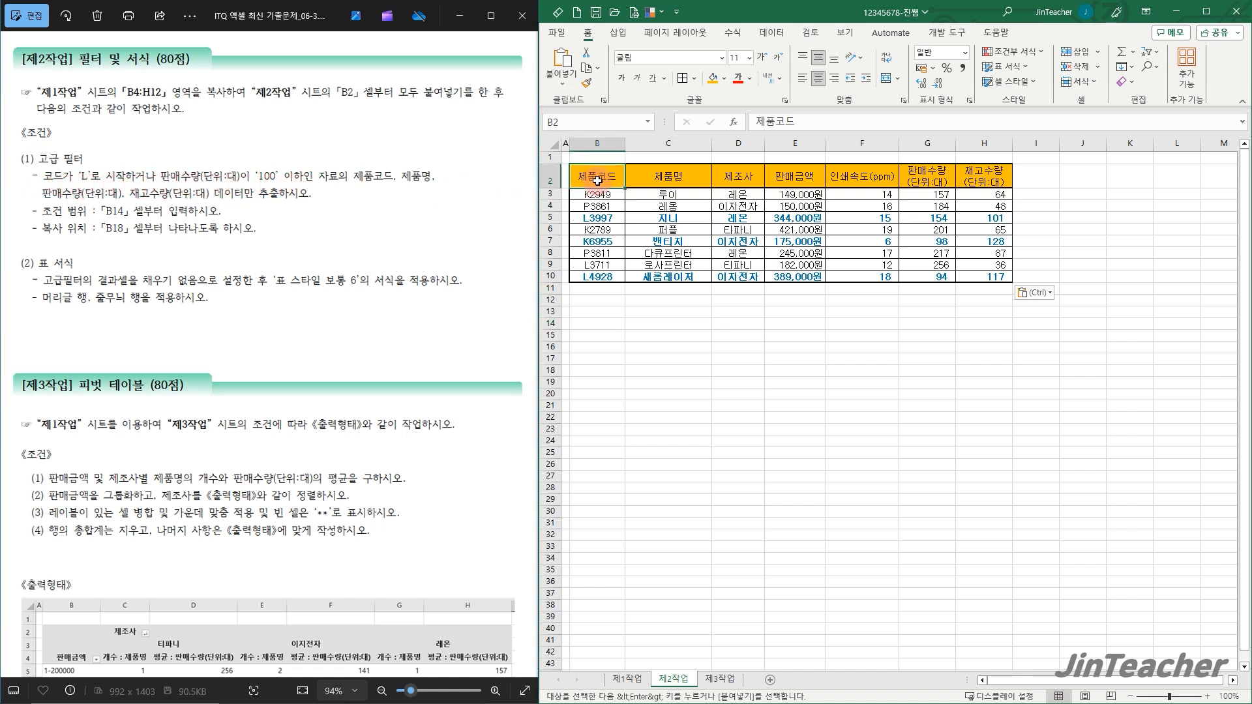
left_click(934, 174, "ctrl")
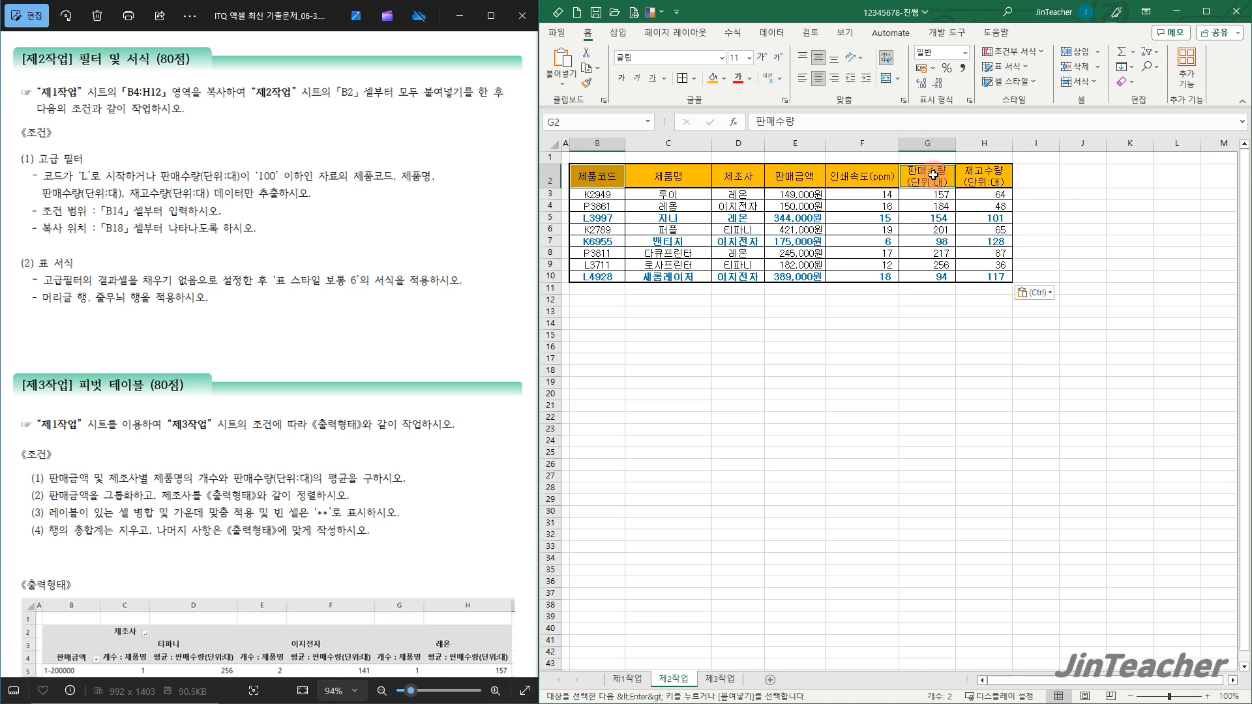
key("ctrl+c")
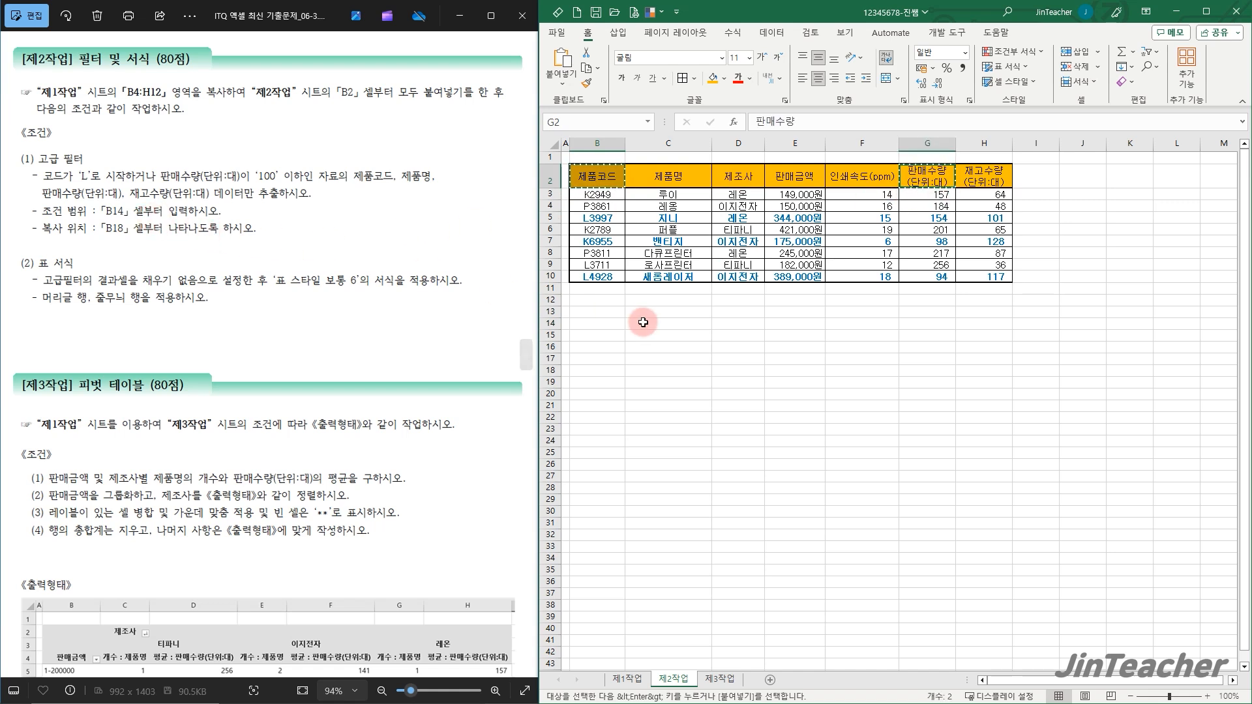
left_click(609, 324)
key("ctrl+v")
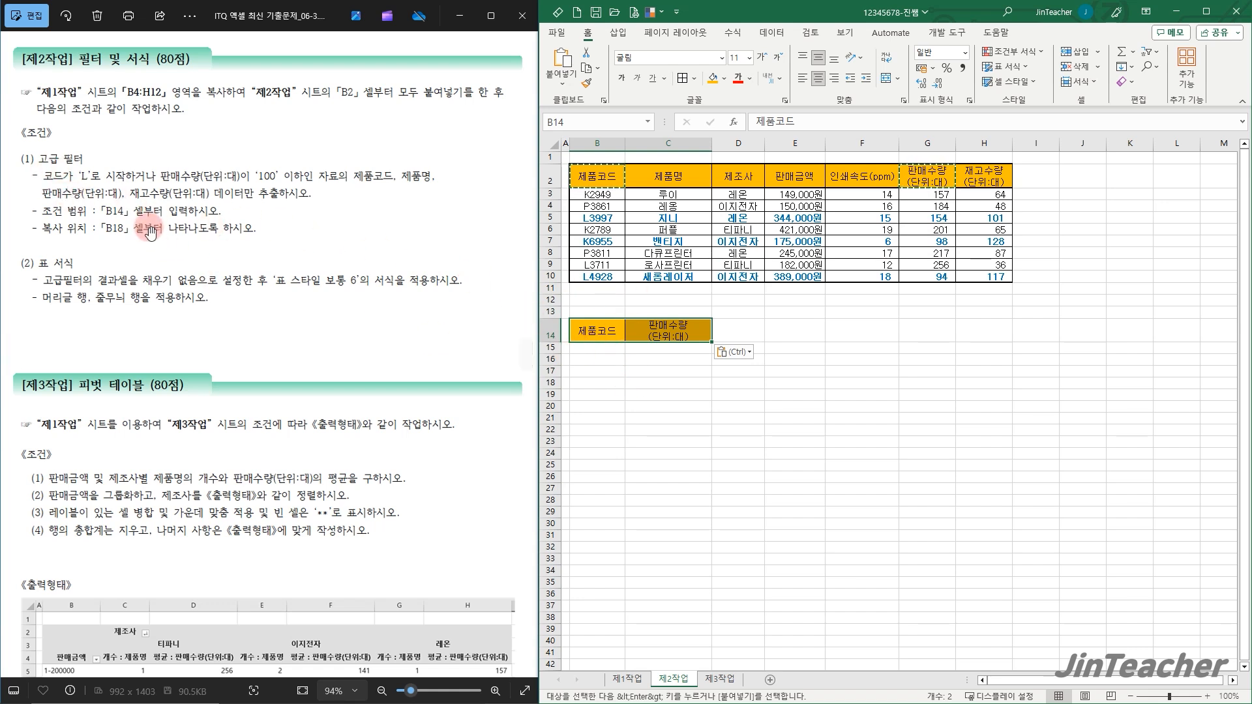
Enter the OR criteria on separate rows: L* in B15 under 제품코드 and <=100 in C16 under 판매수량(단위:대).
left_click(606, 349)
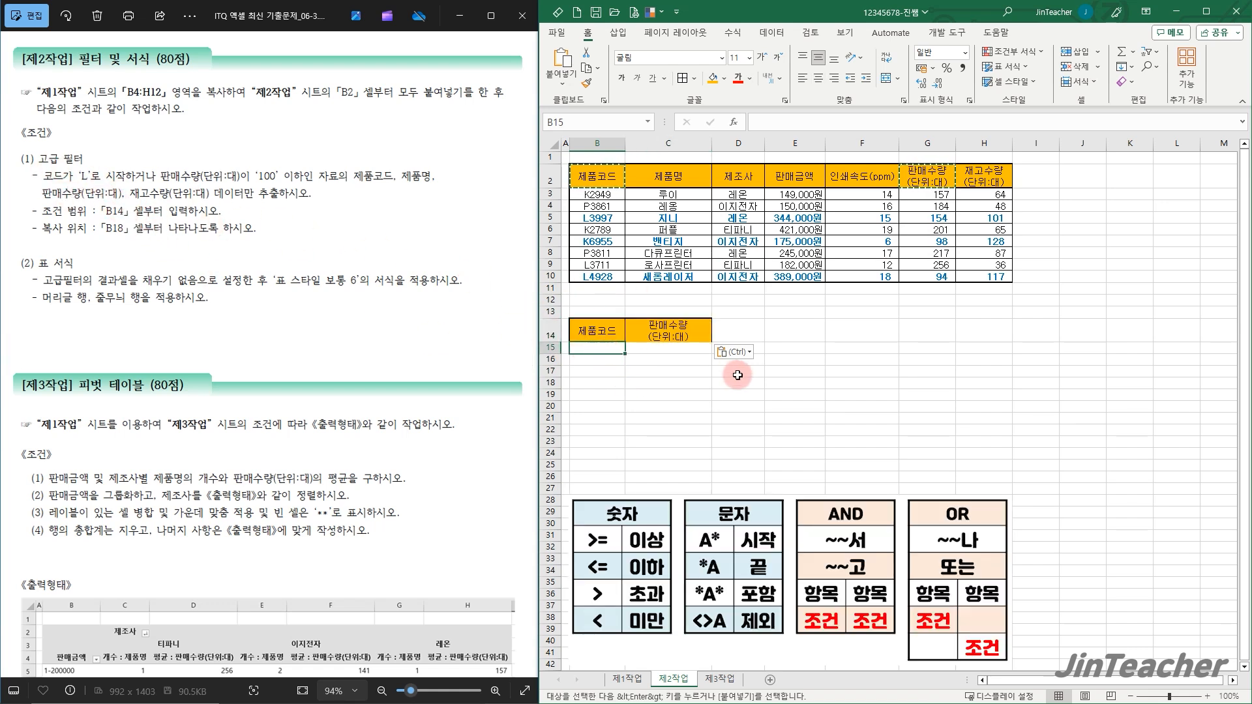
type("ㅣ")
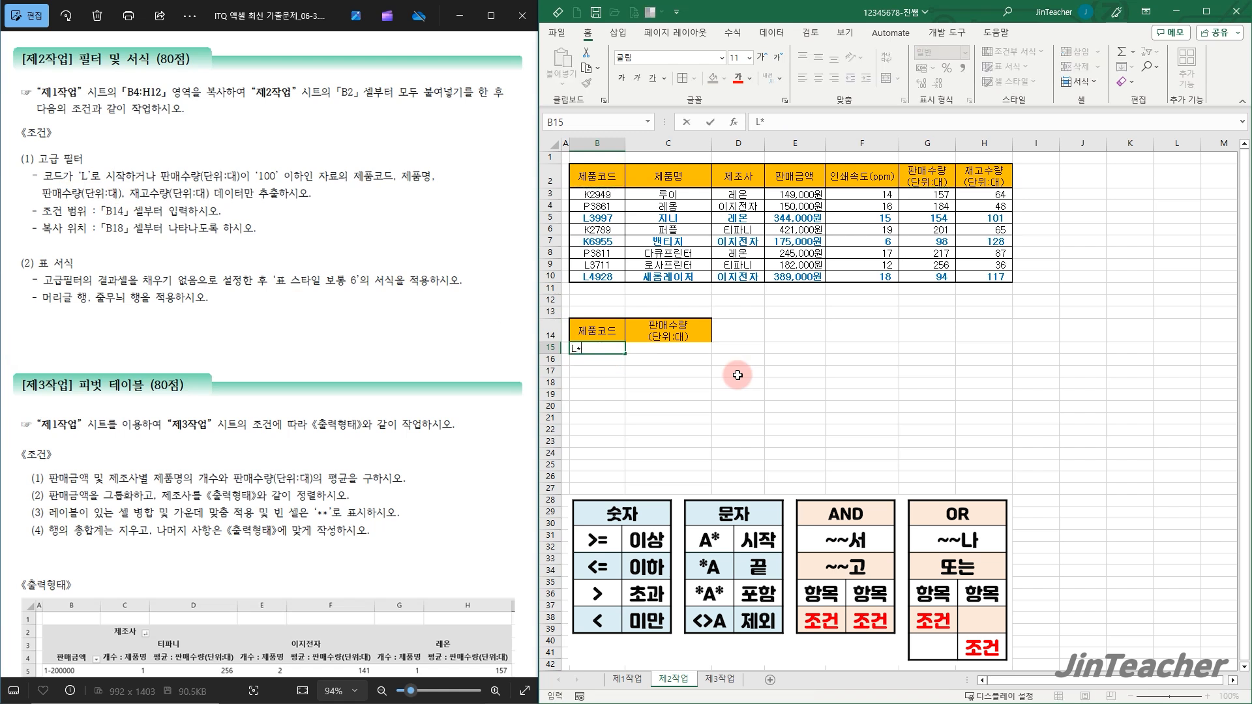
type("*")
left_click(728, 377)
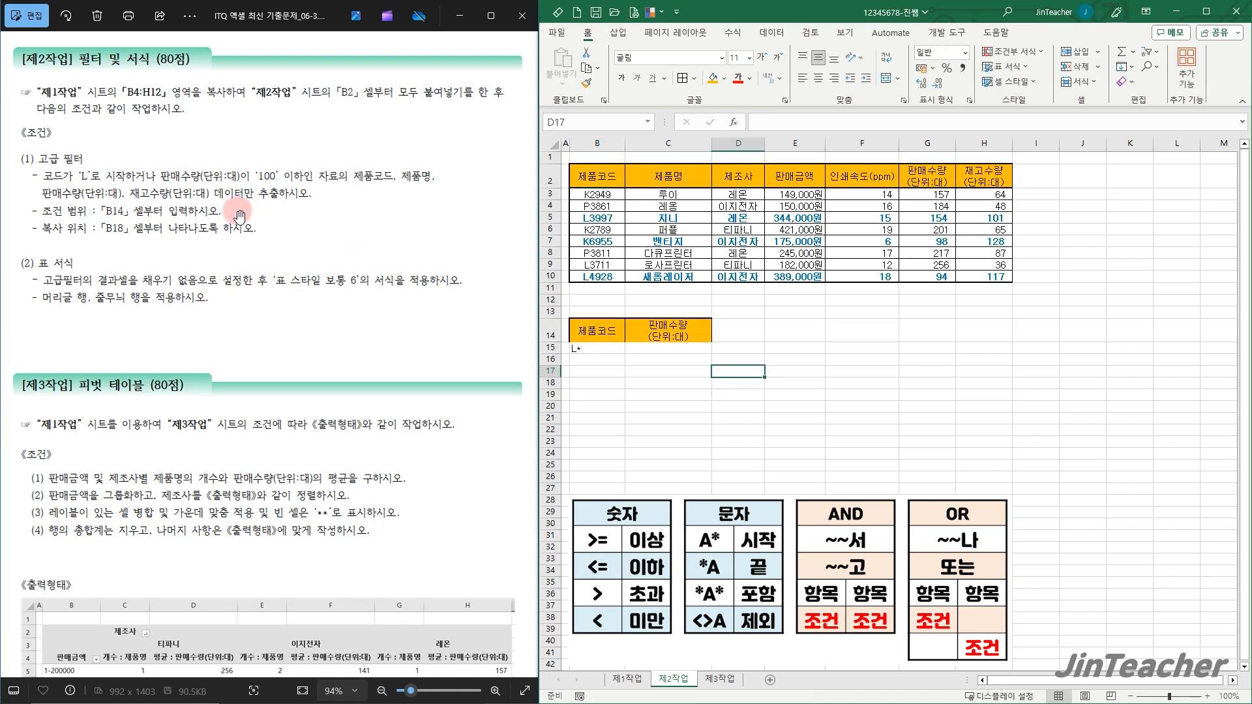
left_click(668, 363)
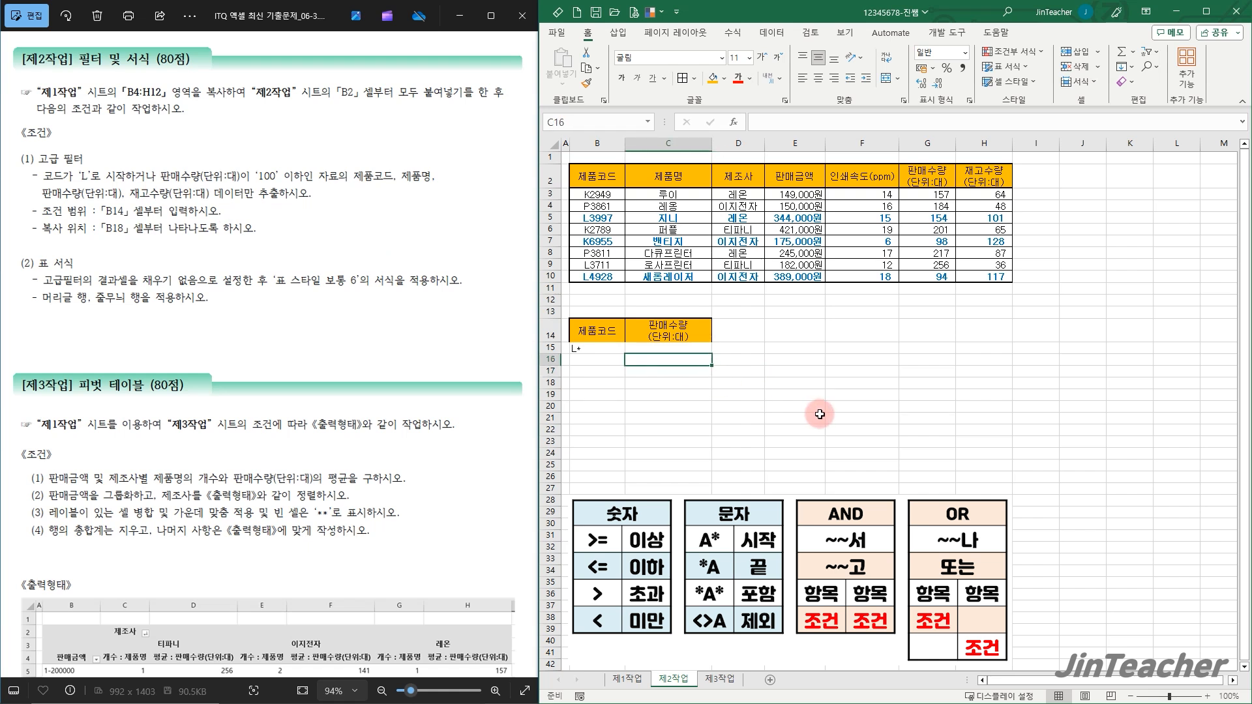
type("<=100")
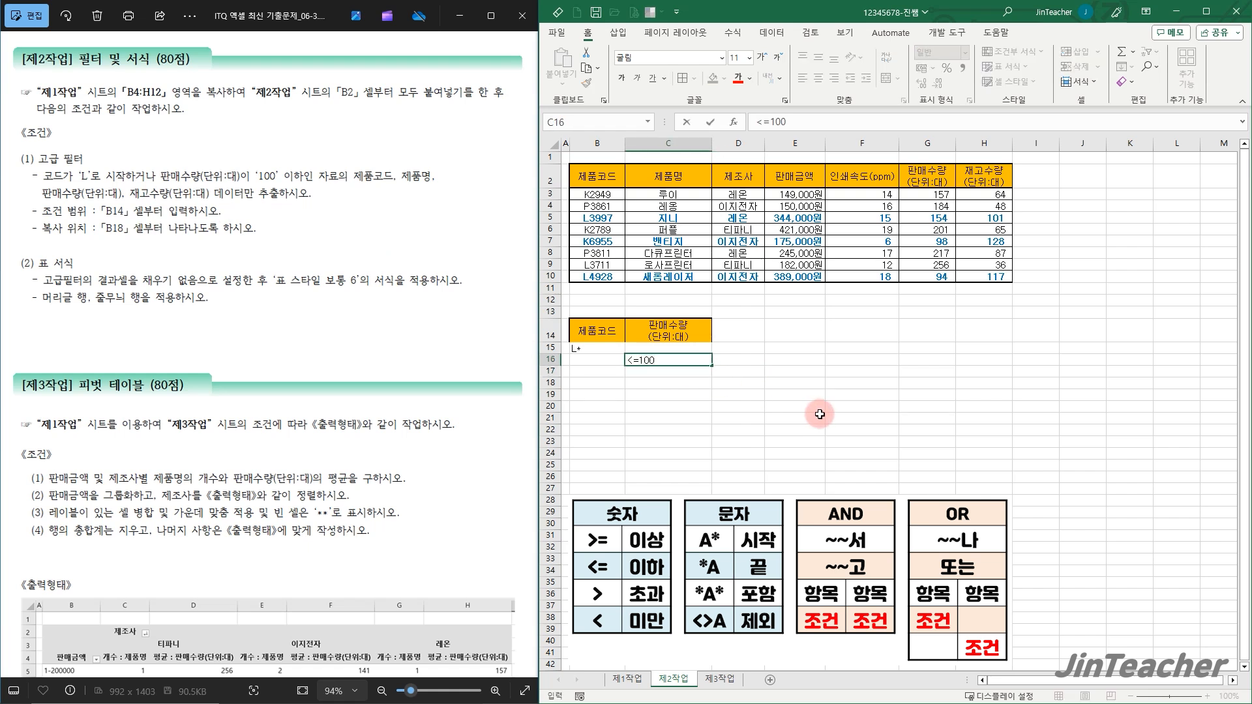
key("Return")
left_click(819, 414)
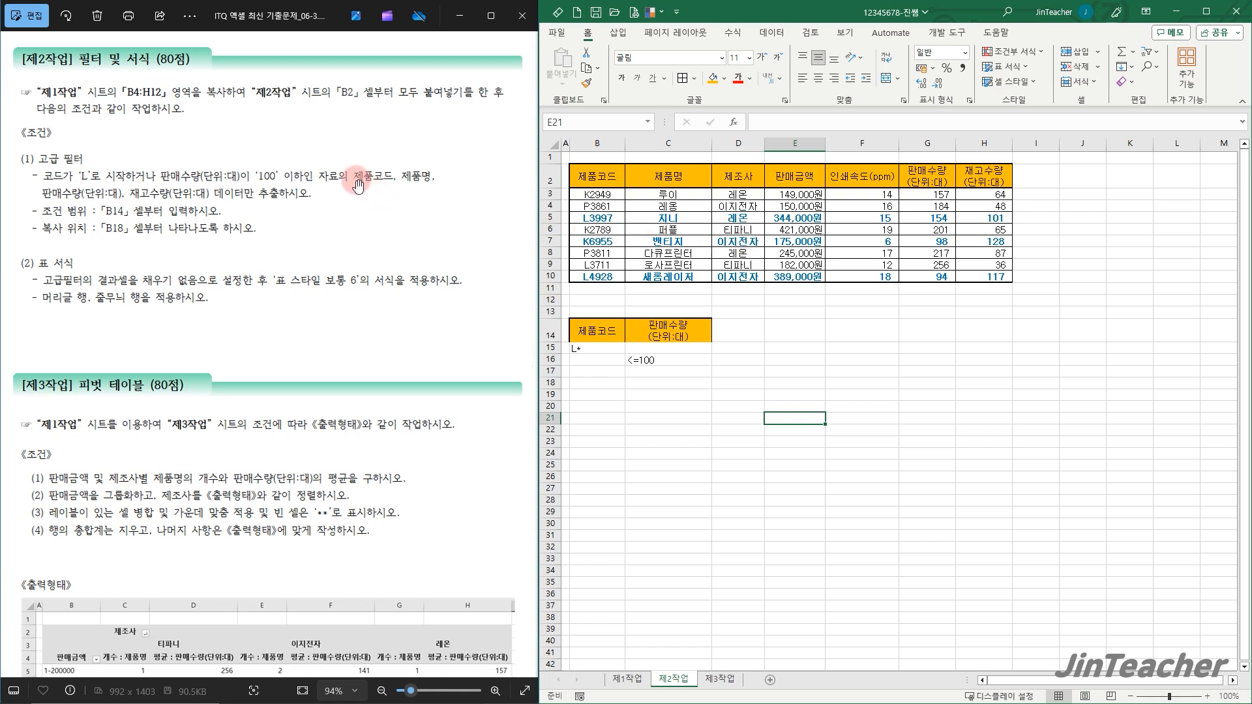
Copy the 제품코드, 제품명, 판매수량(단위:대) and 재고수량(단위:대) headers from row 2 and paste them at B18.
left_click(596, 177)
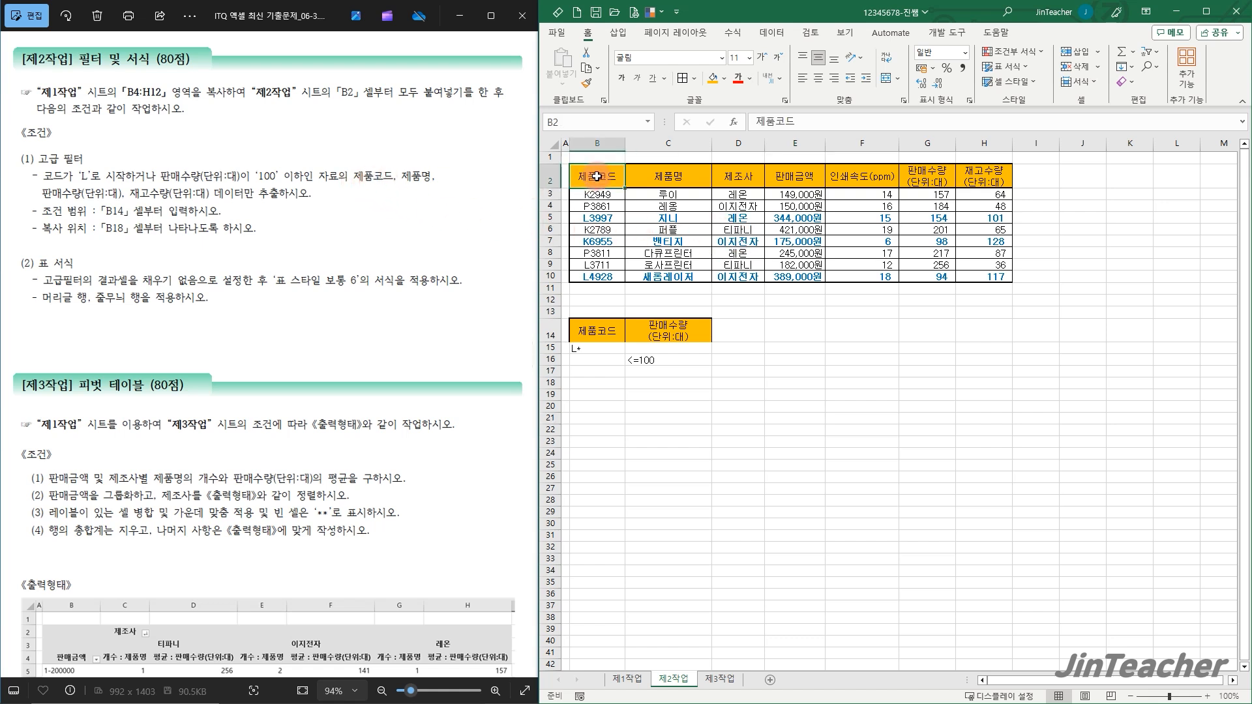
left_click(678, 179, "ctrl")
left_click(920, 179, "ctrl")
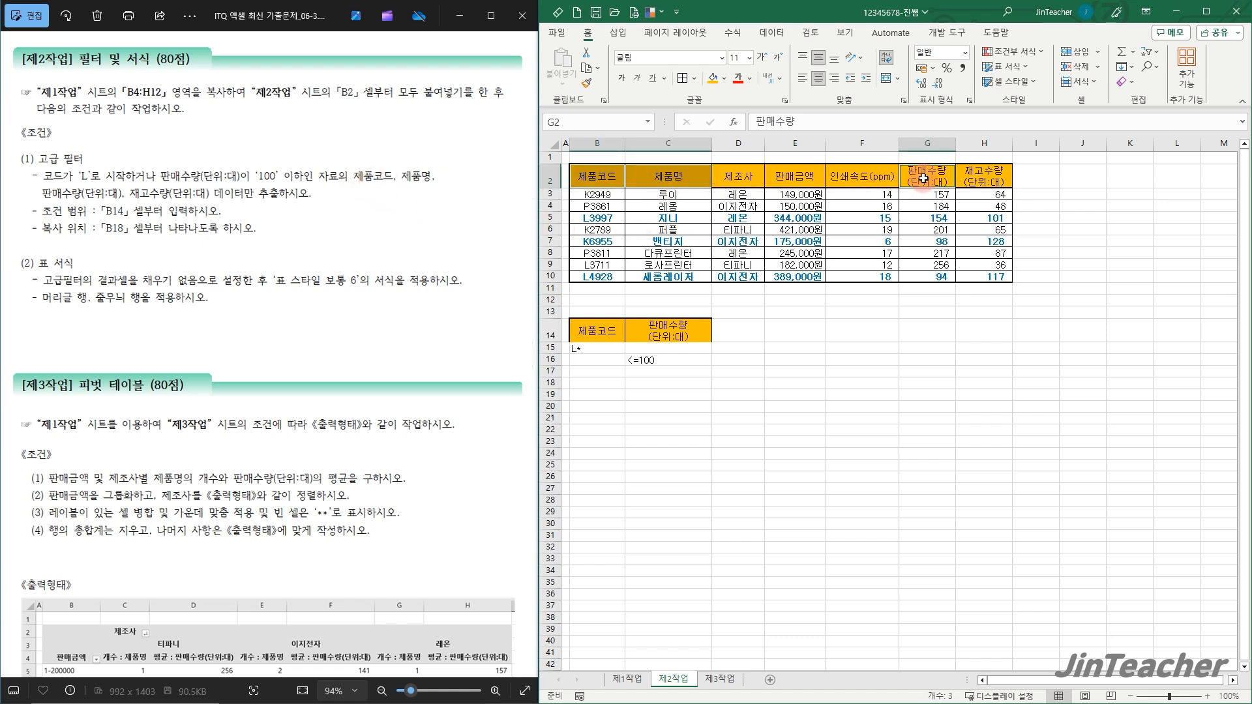
left_click(986, 178, "ctrl")
key("ctrl+c")
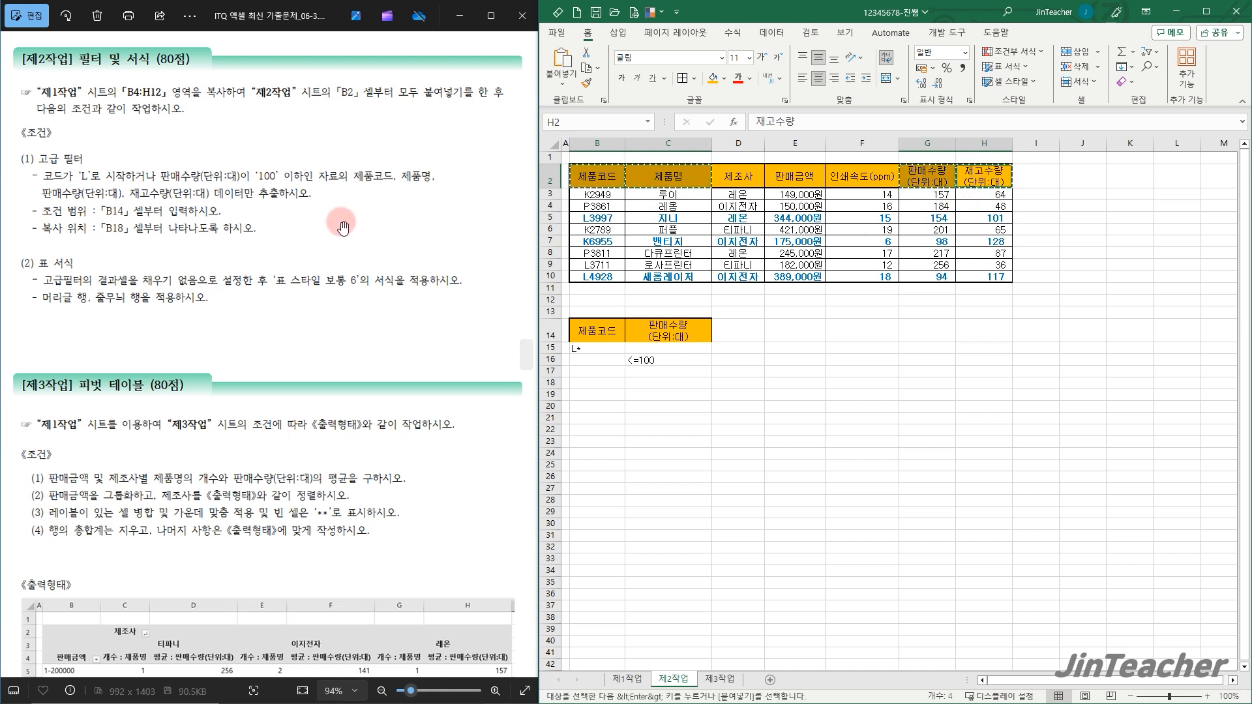
left_click(594, 383)
key("ctrl+v")
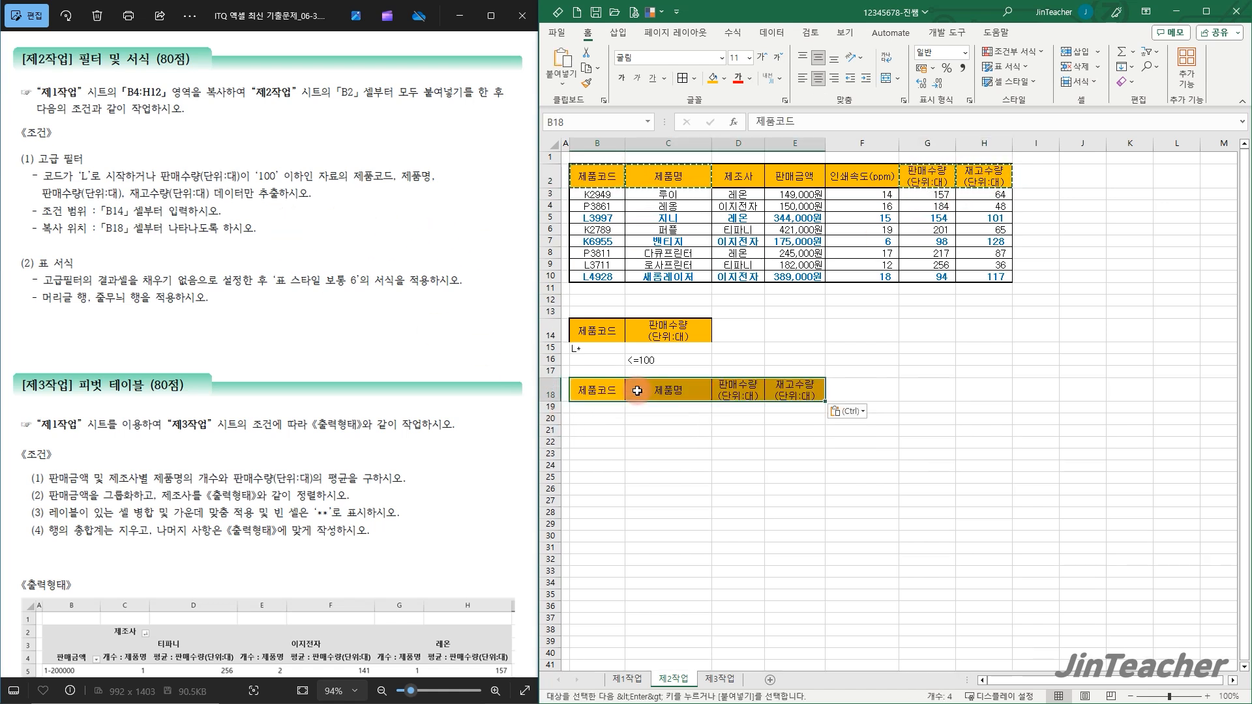
left_click(754, 443)
Run an advanced filter on B2:H10 with criteria range B14:C16, copying the results under the headings in B18:E18.
left_click(796, 229)
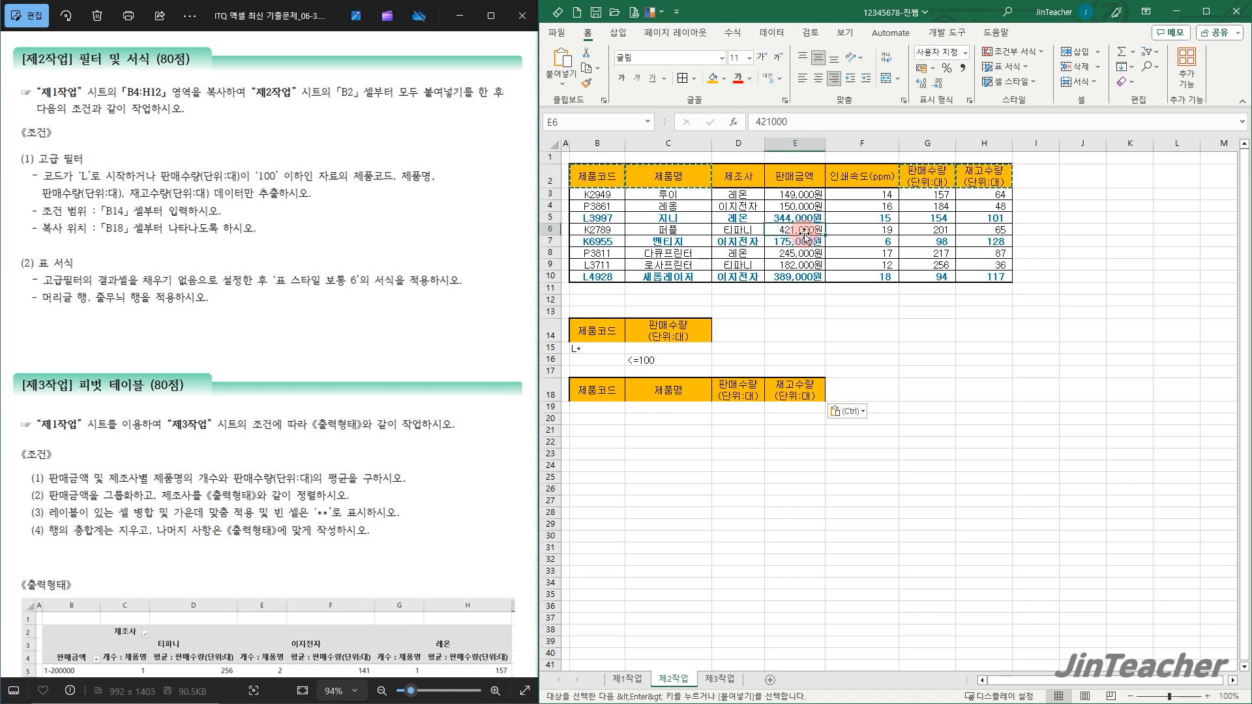
left_click(789, 37)
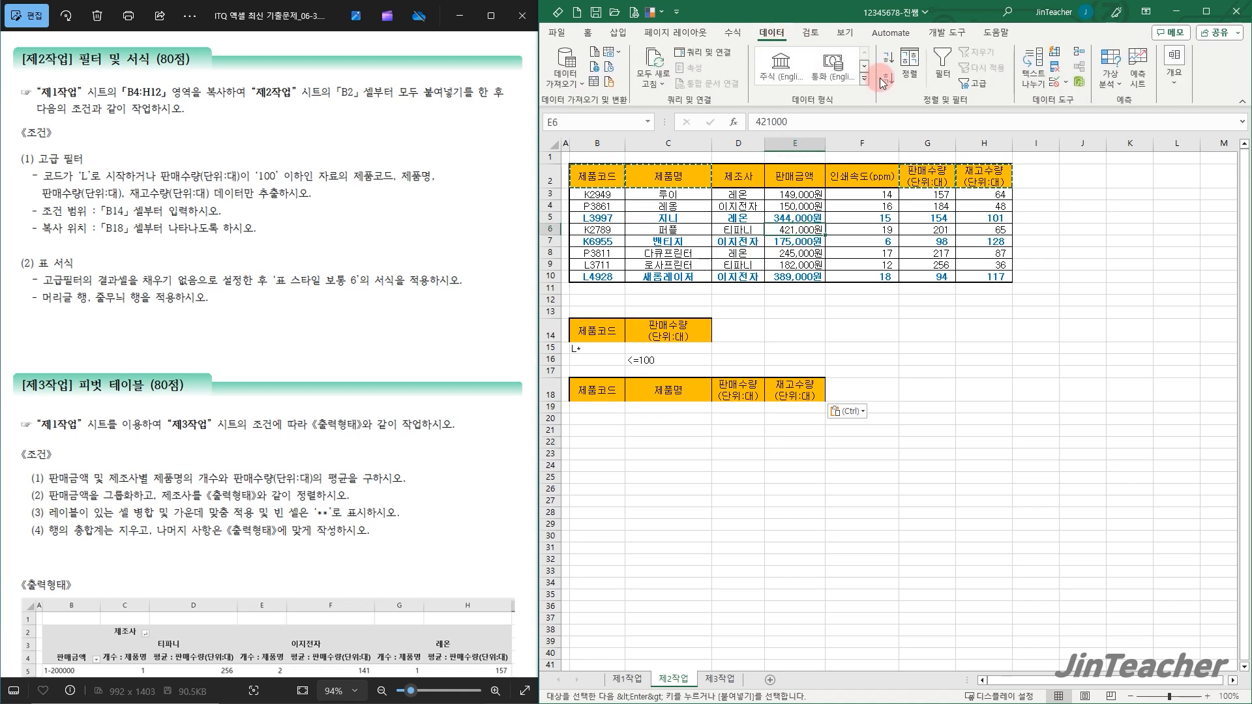
left_click(980, 87)
left_click(675, 229)
left_click_drag(692, 182, 978, 306)
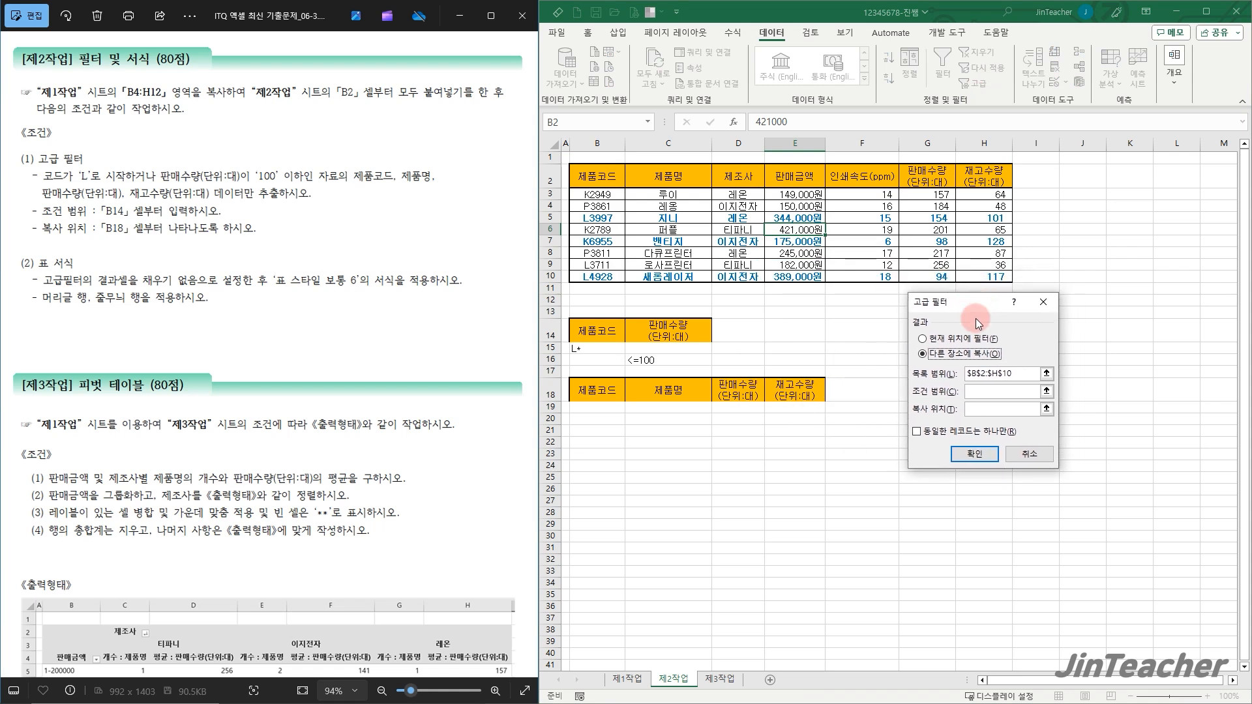
left_click(1018, 377)
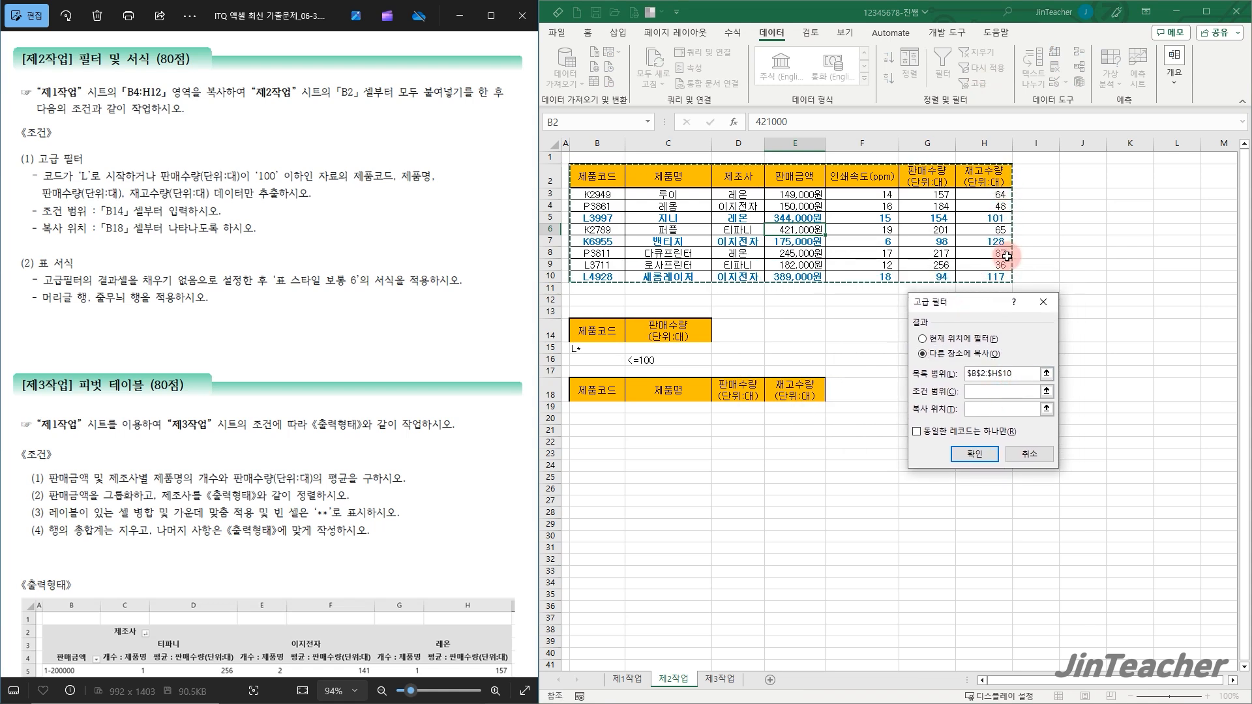
left_click(987, 392)
left_click_drag(614, 330, 658, 360)
left_click(980, 412)
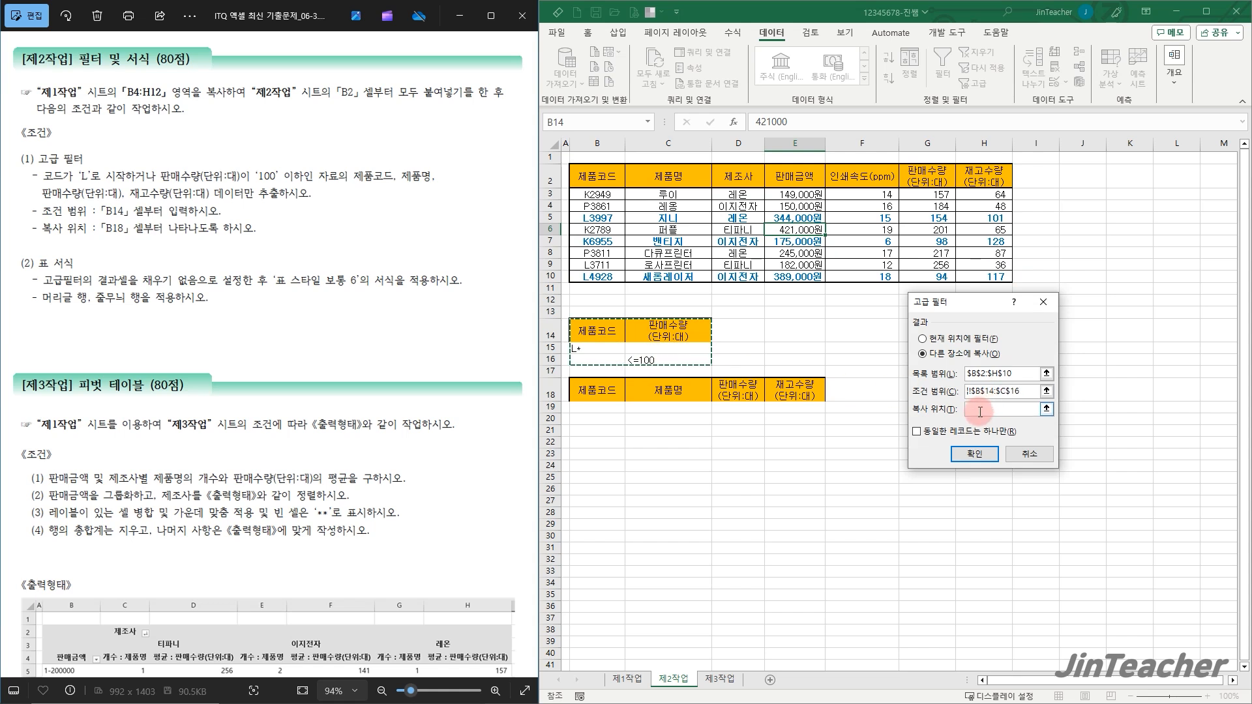
left_click_drag(599, 391, 798, 392)
left_click(990, 458)
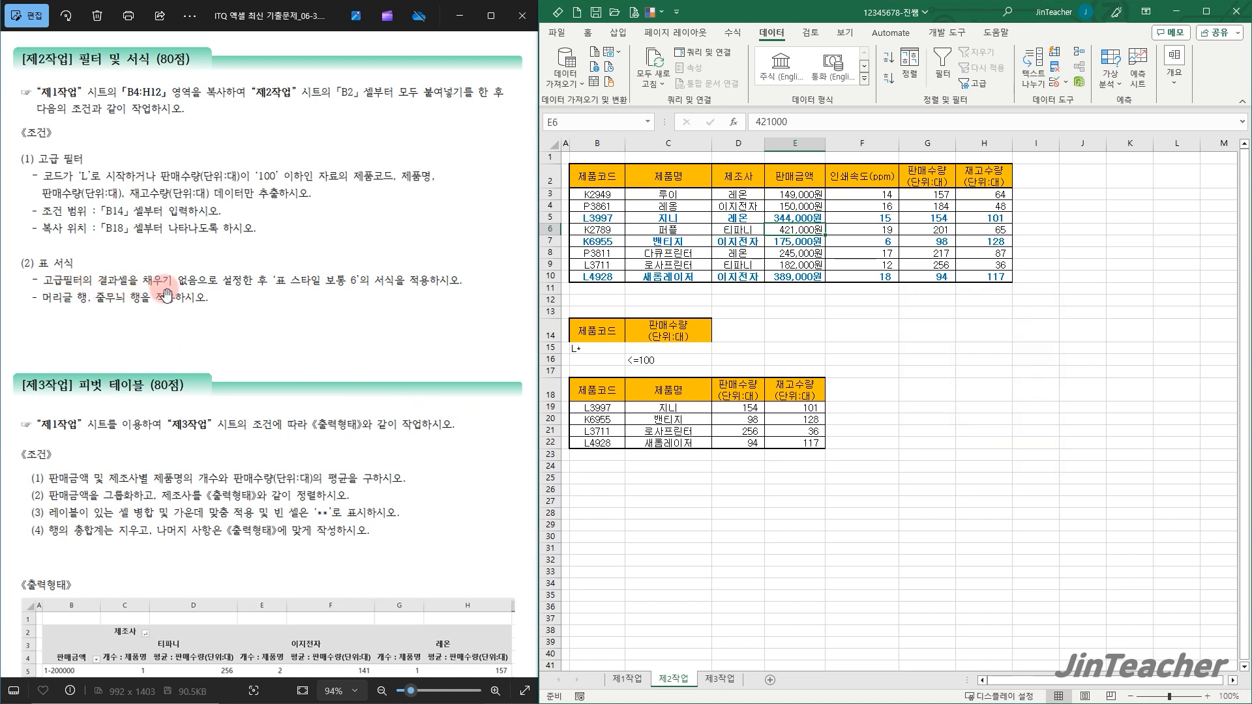
Set the filter result cells B18:E22 to no fill (채우기 없음).
left_click_drag(613, 396, 815, 444)
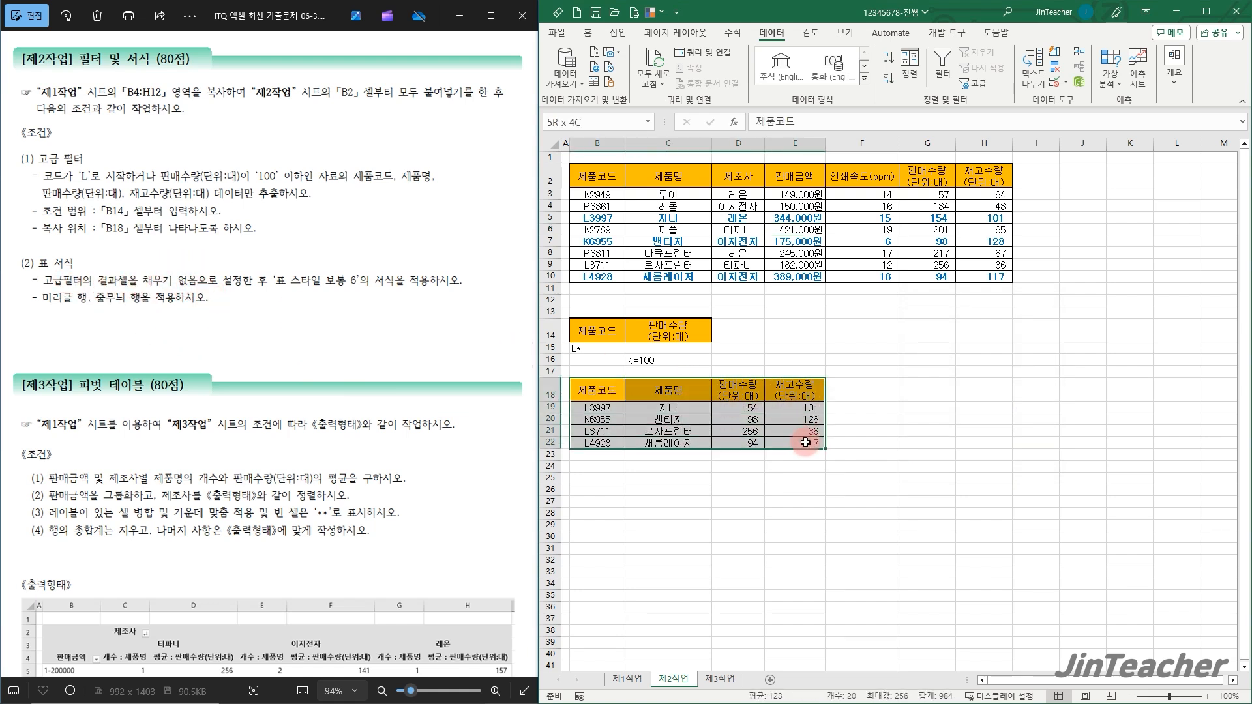
left_click(588, 34)
left_click(723, 79)
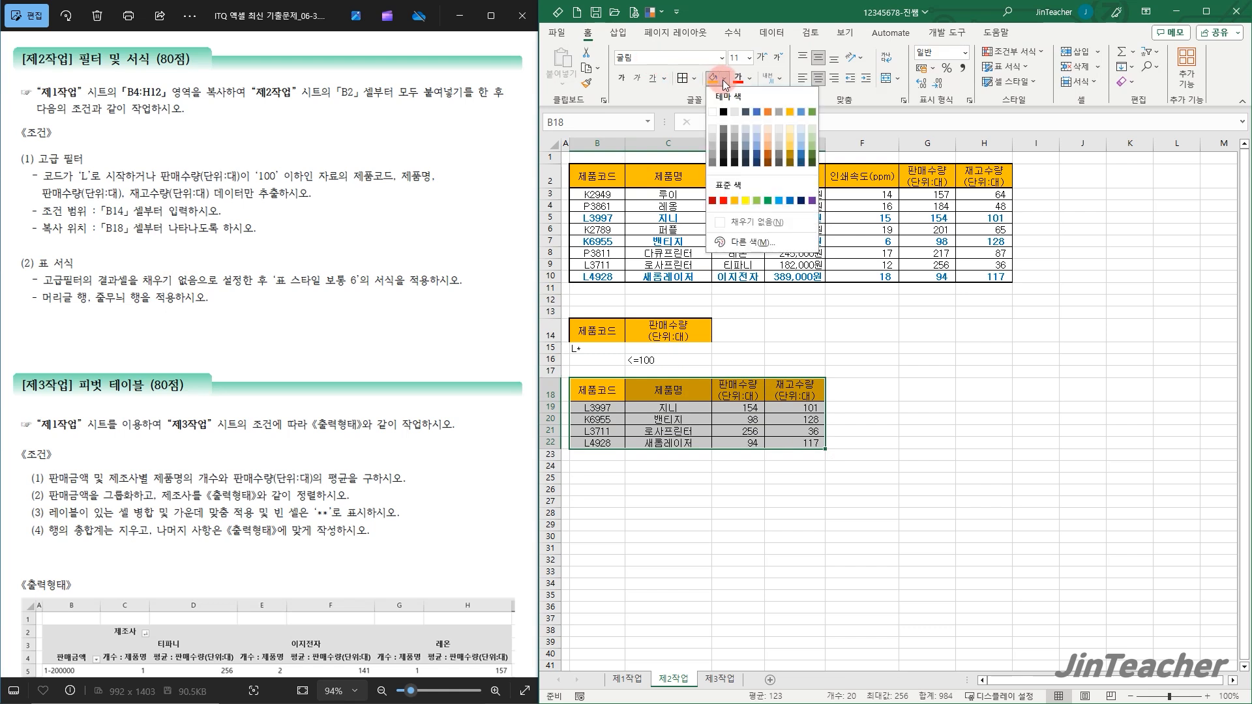
left_click(725, 228)
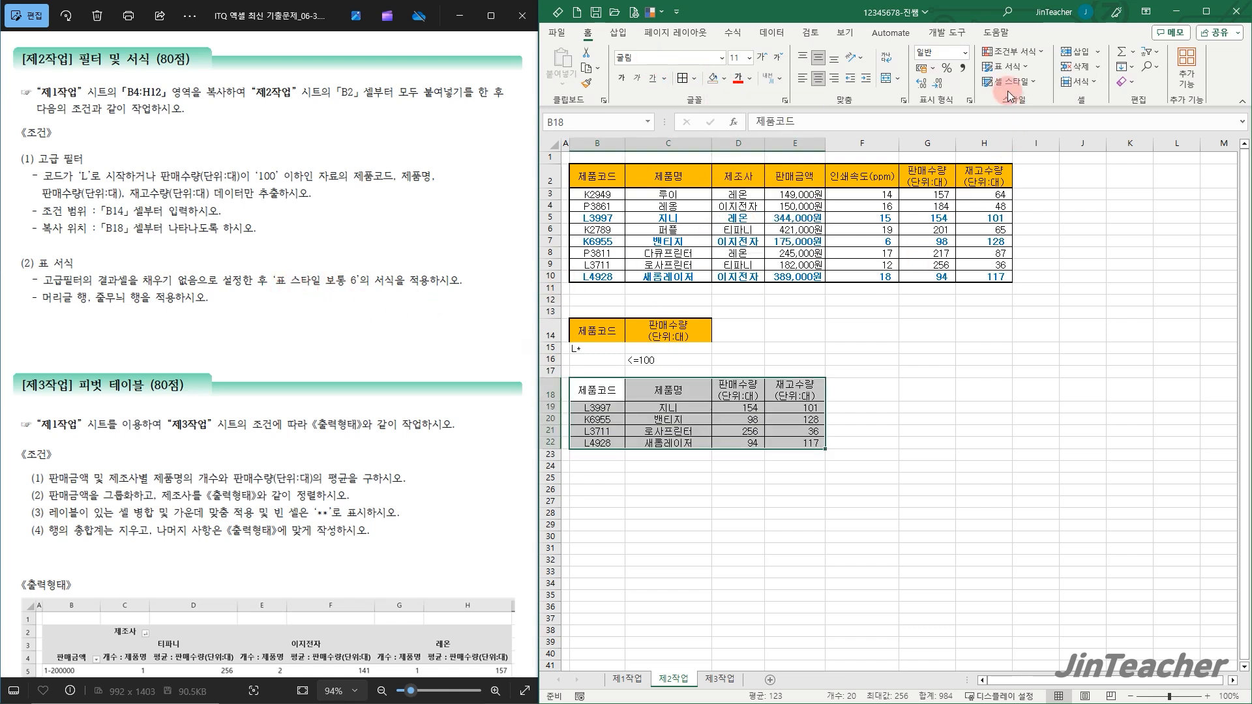
Format B18:E22 as a table with headers using the style 표 스타일 보통 6.
left_click(1006, 66)
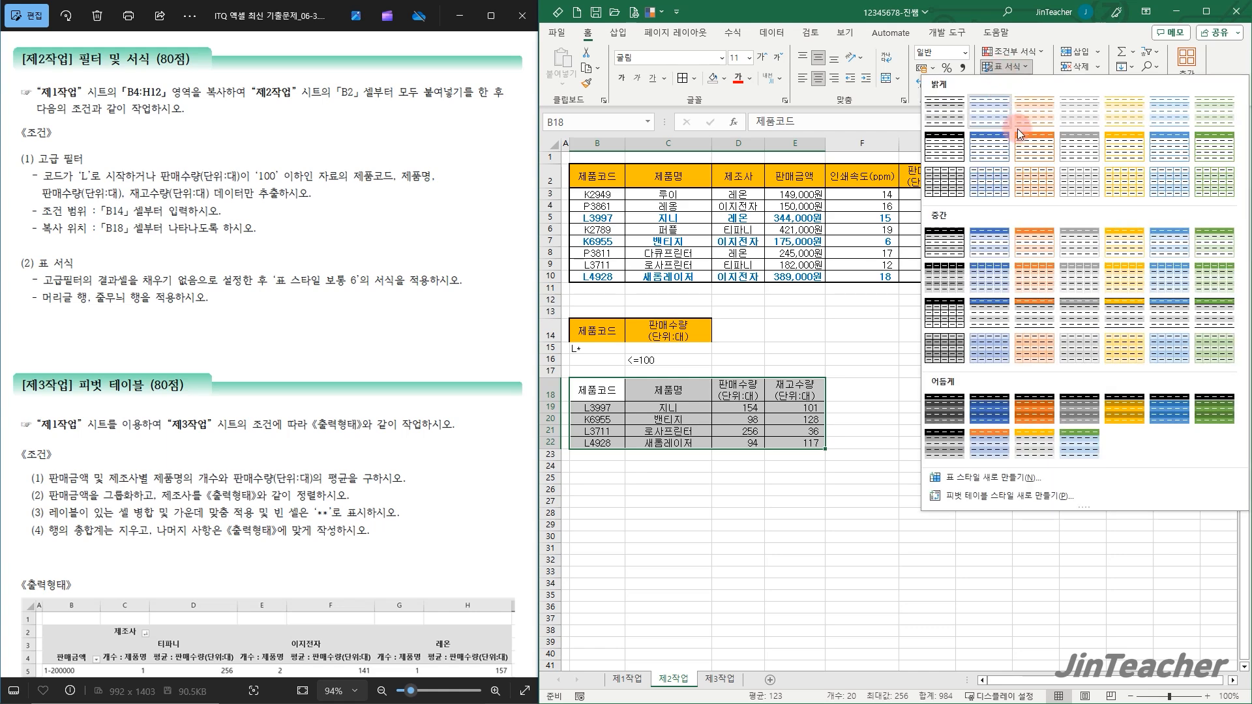
left_click(1166, 251)
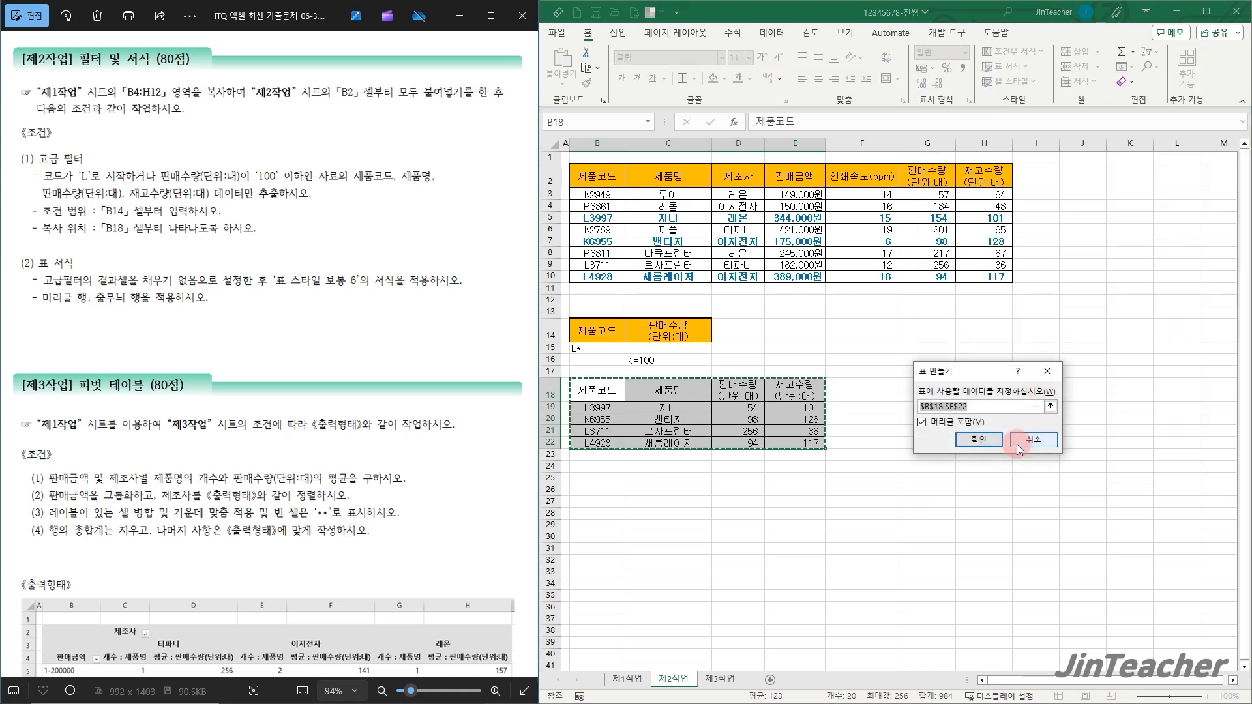
left_click(978, 440)
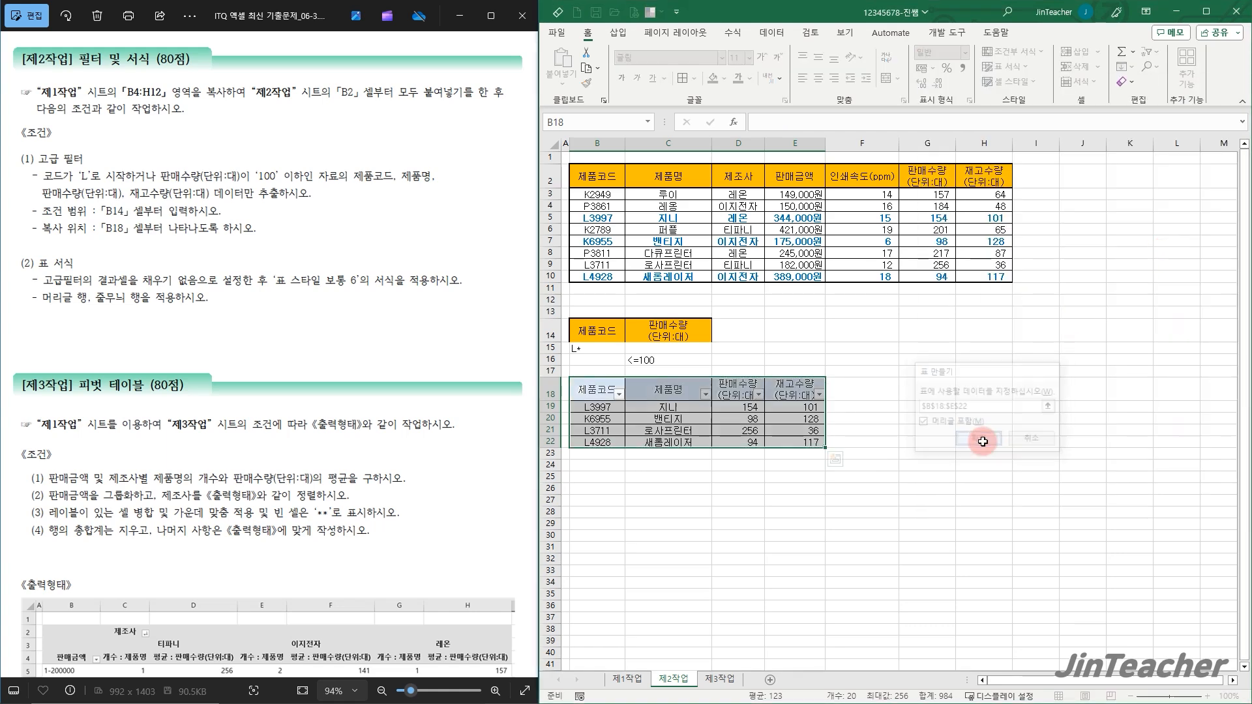
left_click(874, 394)
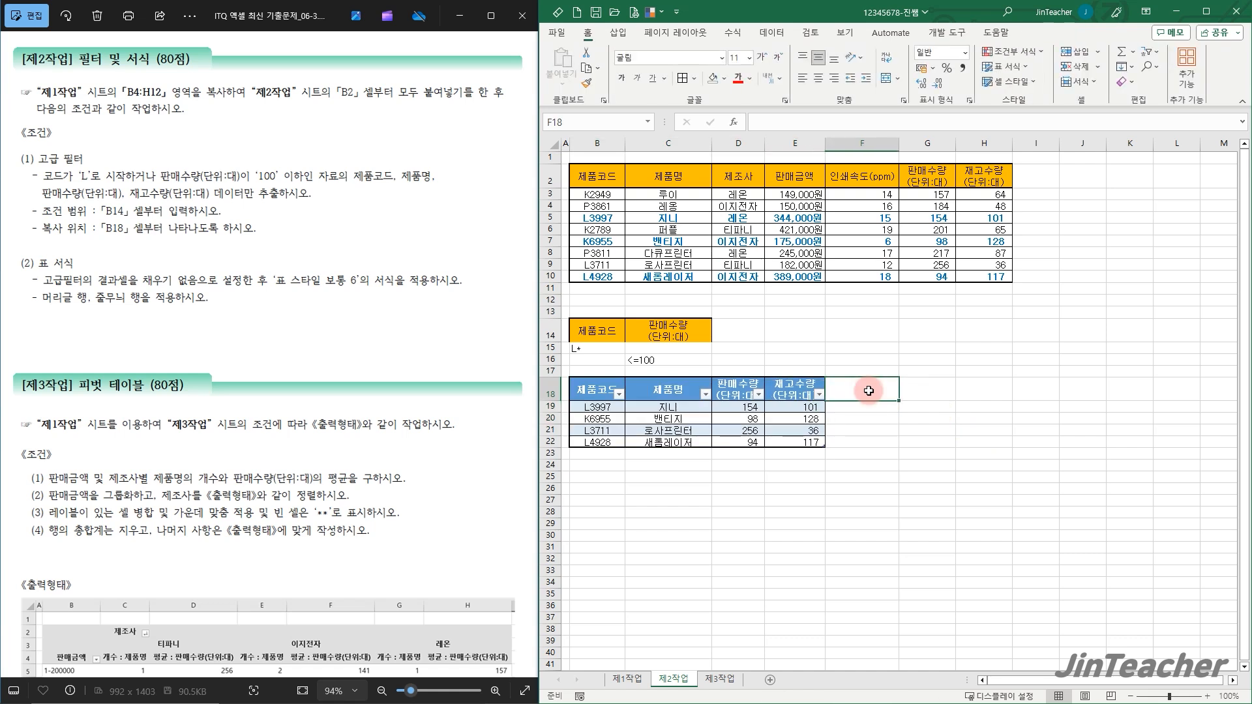
left_click_drag(596, 330, 670, 355)
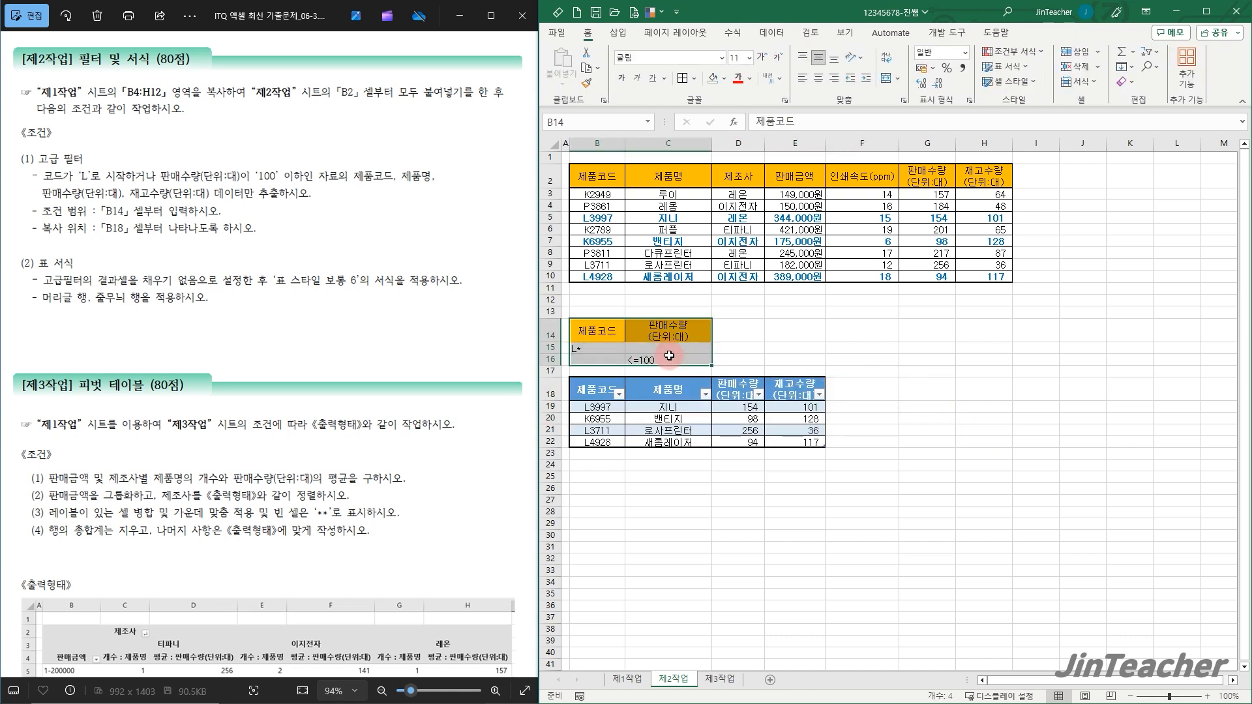
left_click(600, 389)
left_click(679, 393)
left_click(738, 380)
left_click(793, 387)
left_click(855, 392)
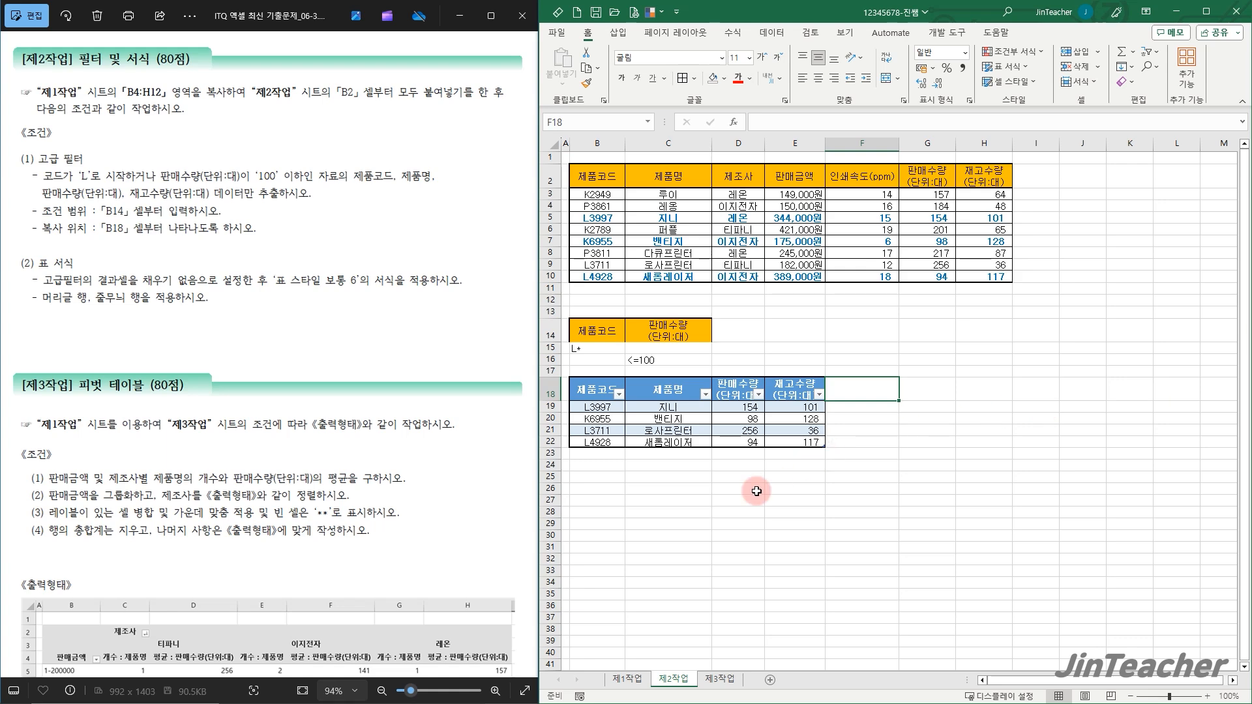
Create a pivot table from B4:H12 of the 제1작업 sheet, placed at B2 of the existing 제3작업 sheet.
left_click(315, 358)
left_click_drag(315, 357, 316, 248)
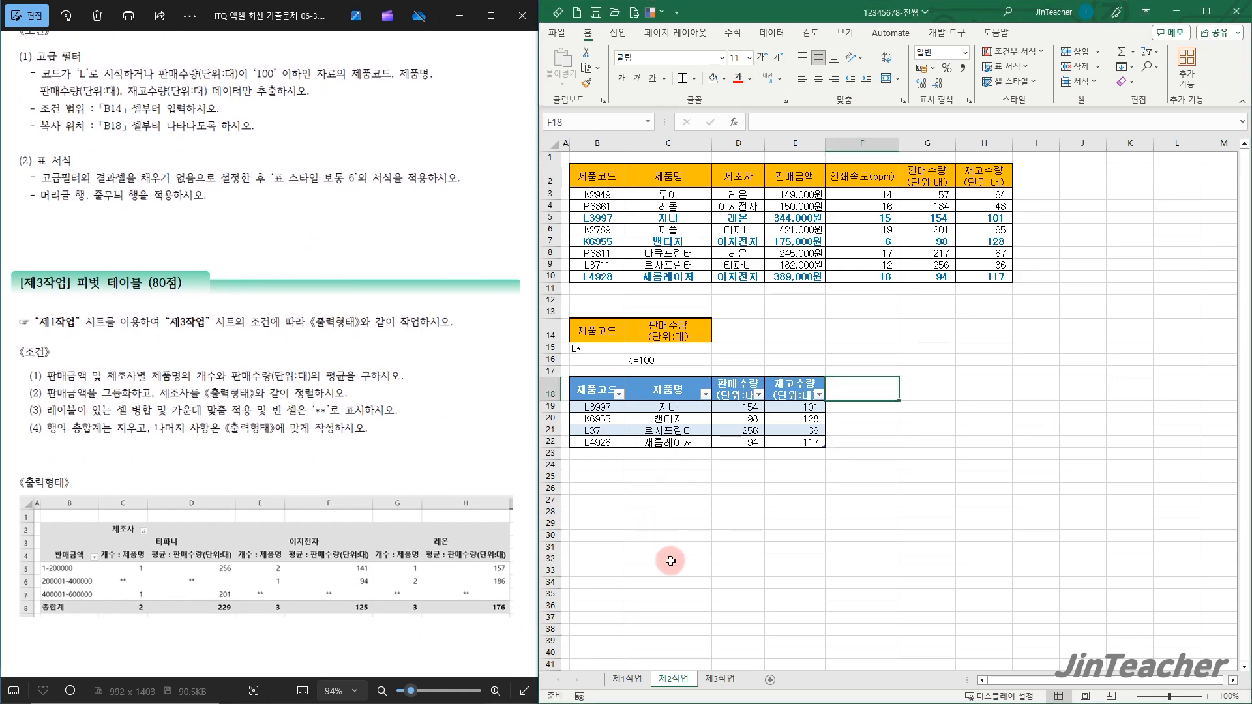
left_click(628, 679)
left_click(718, 432)
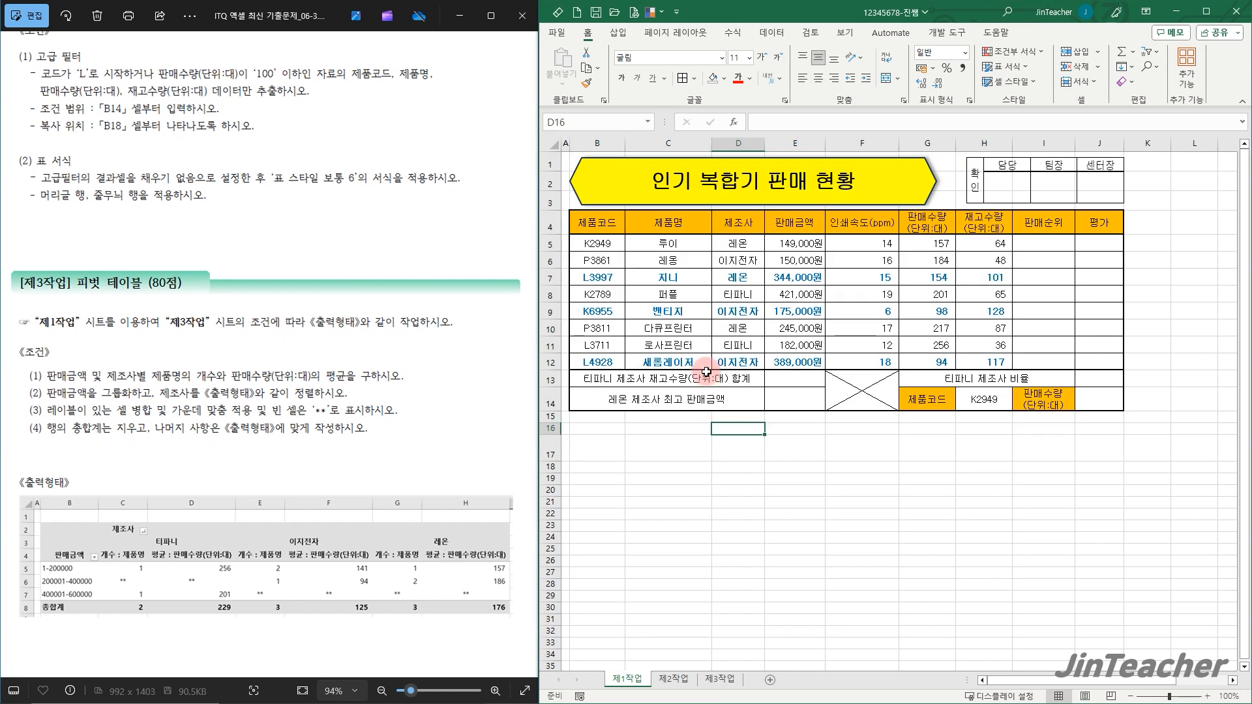
left_click_drag(597, 225, 986, 363)
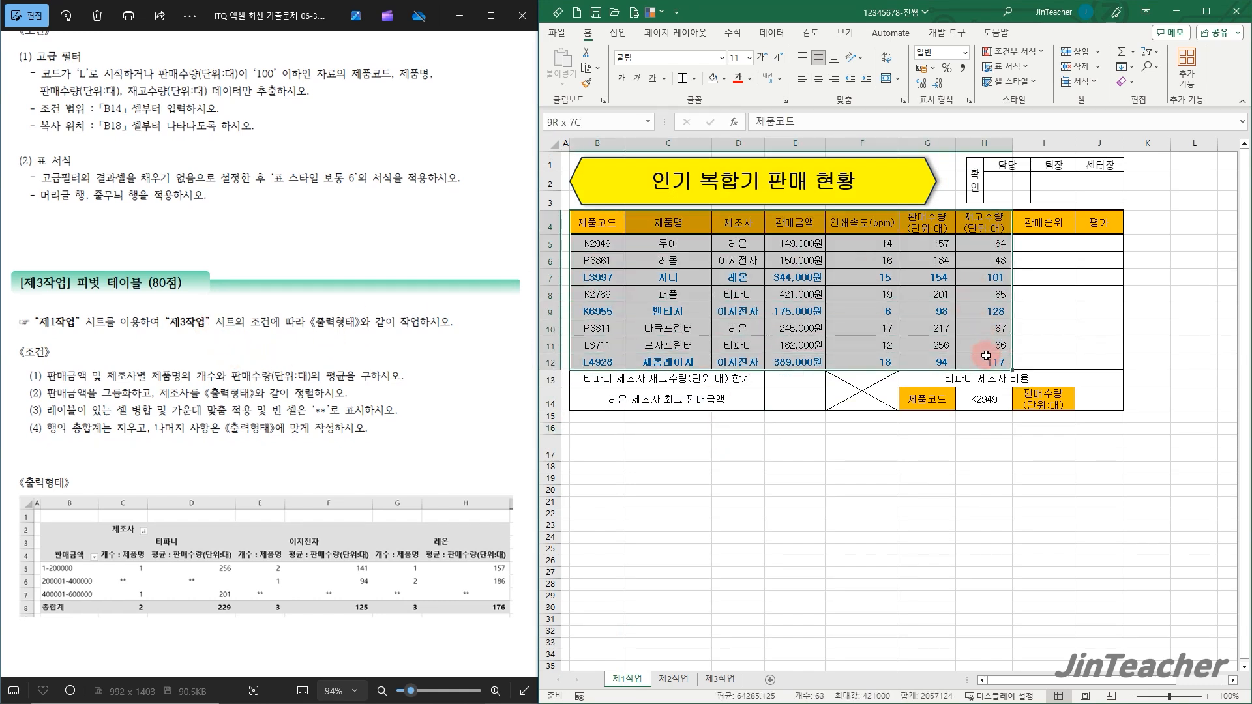
left_click(619, 34)
left_click(560, 59)
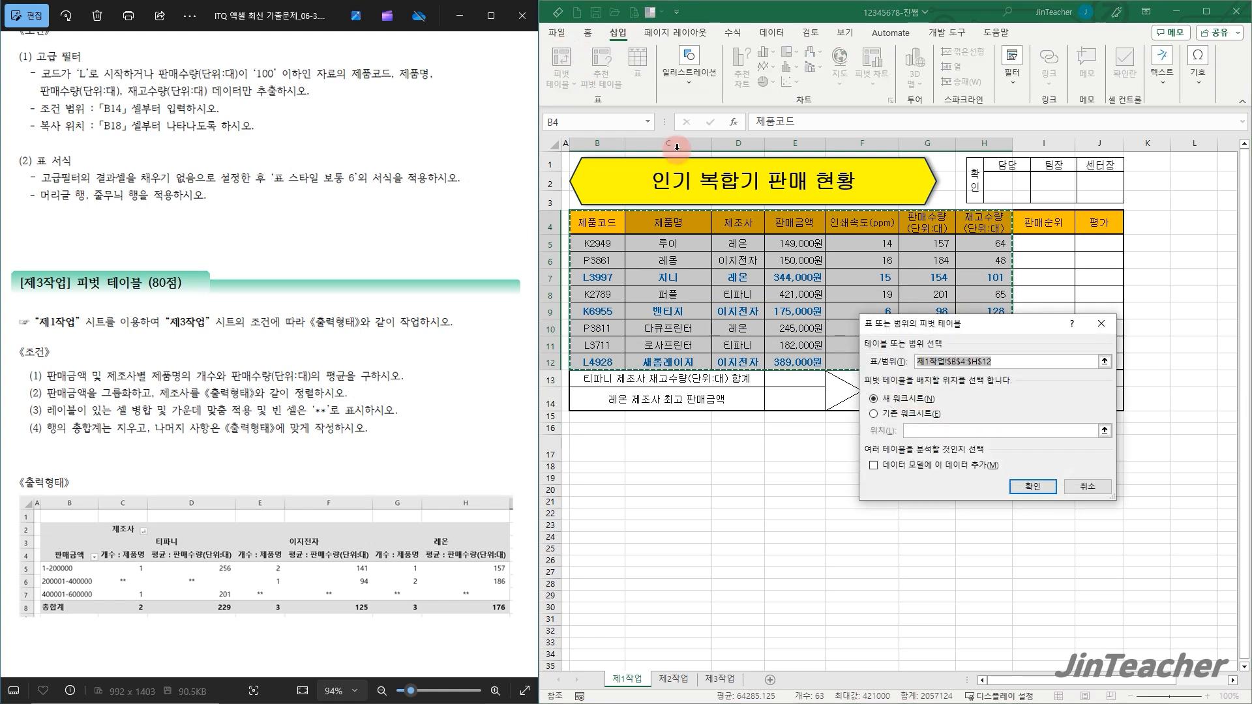
left_click(916, 417)
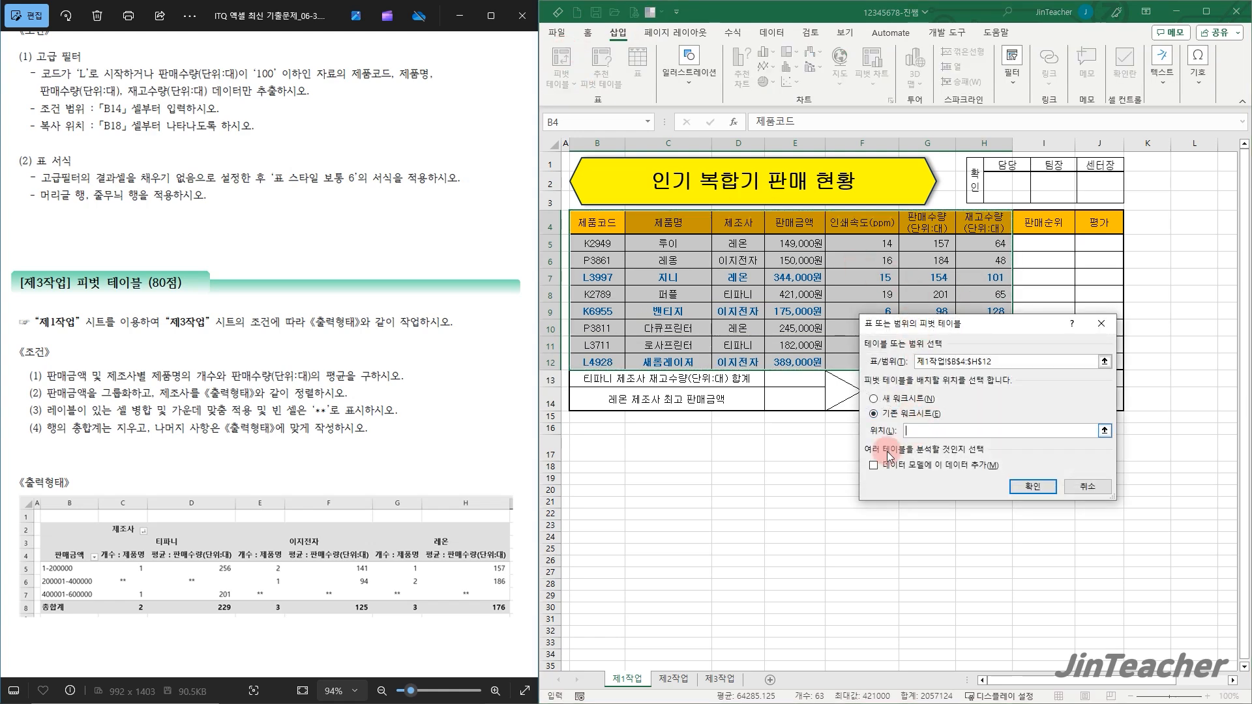
left_click(721, 680)
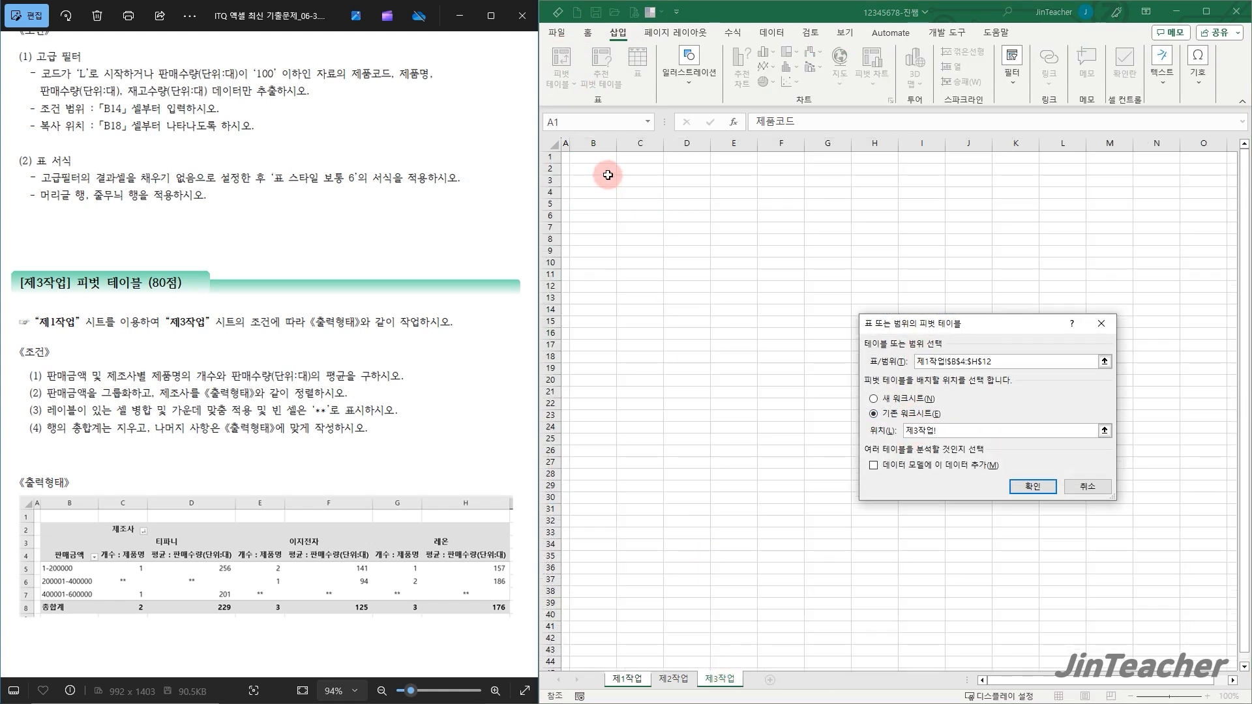
left_click(1032, 486)
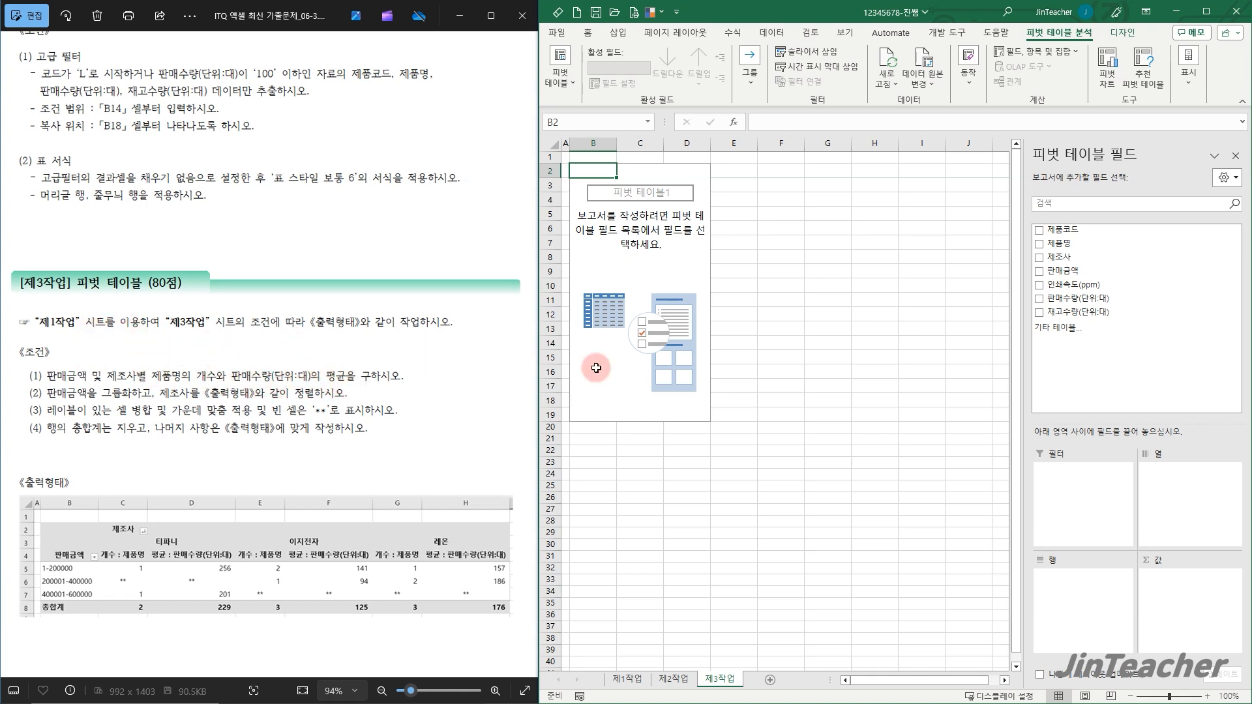
Lay out the pivot table with 판매금액 as rows, 제조사 as columns, and 제품명 and 판매수량(단위:대) as values.
left_click_drag(1090, 274, 1102, 583)
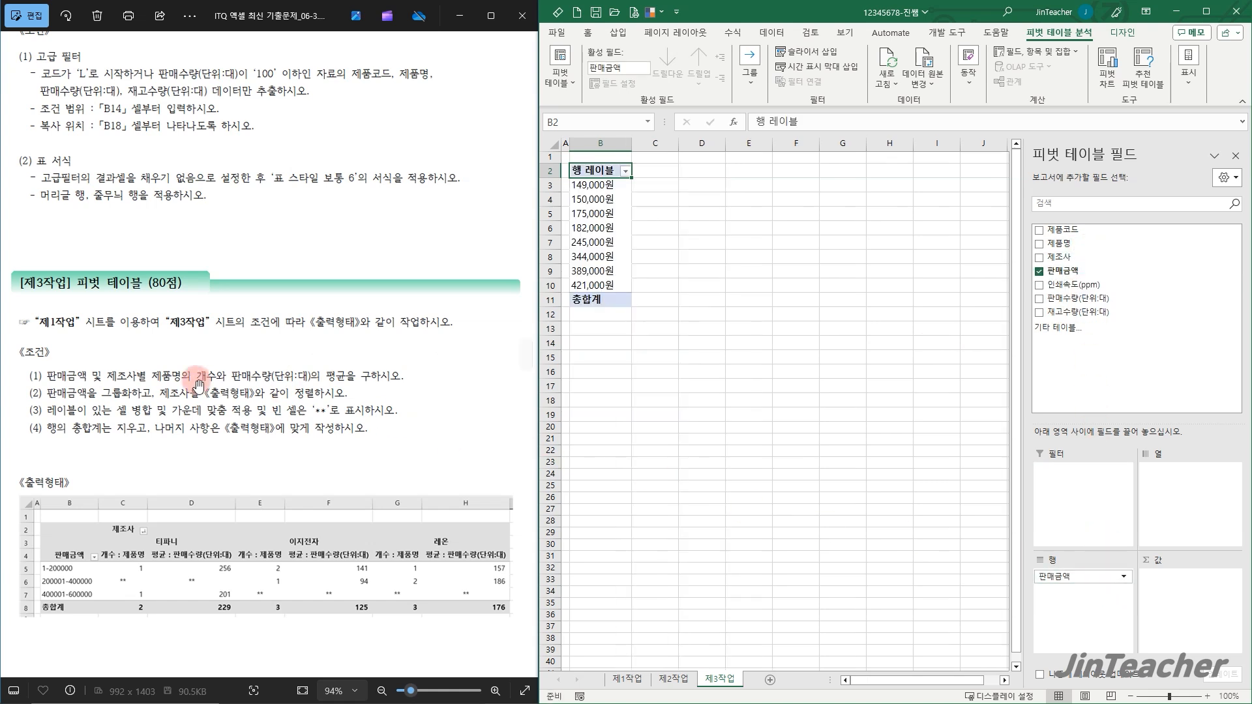
left_click_drag(1087, 256, 1174, 476)
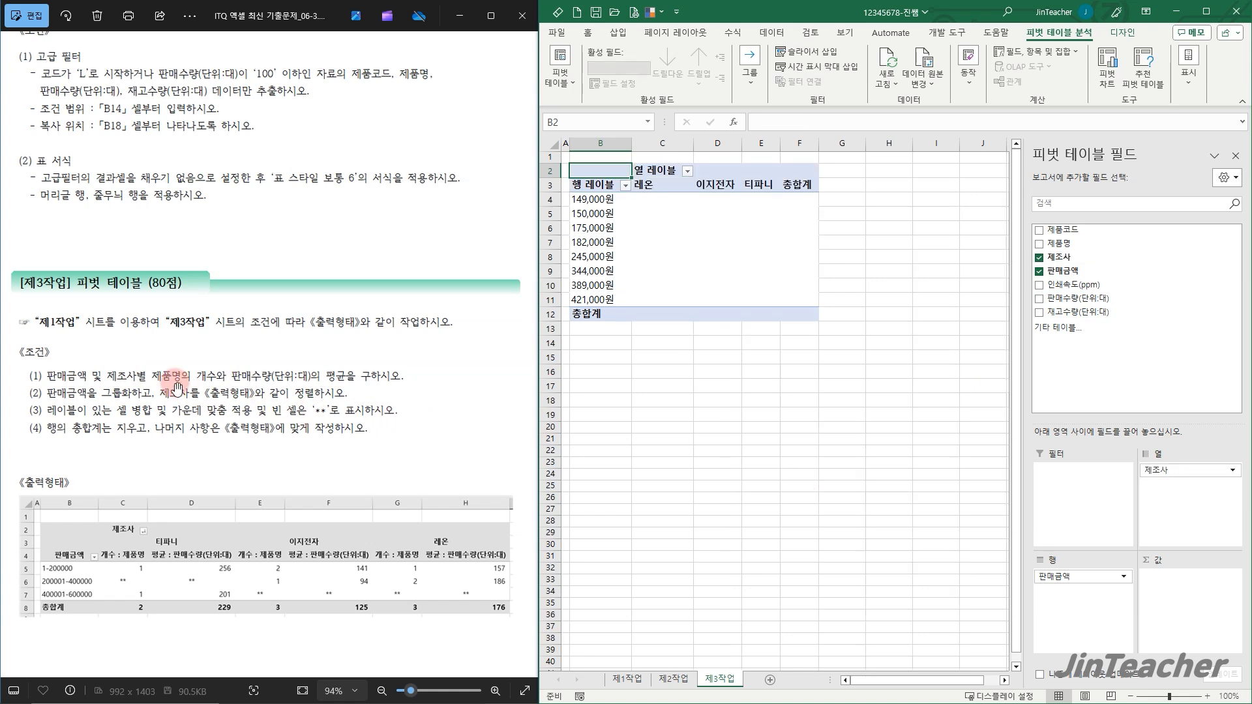
left_click_drag(1087, 244, 1178, 592)
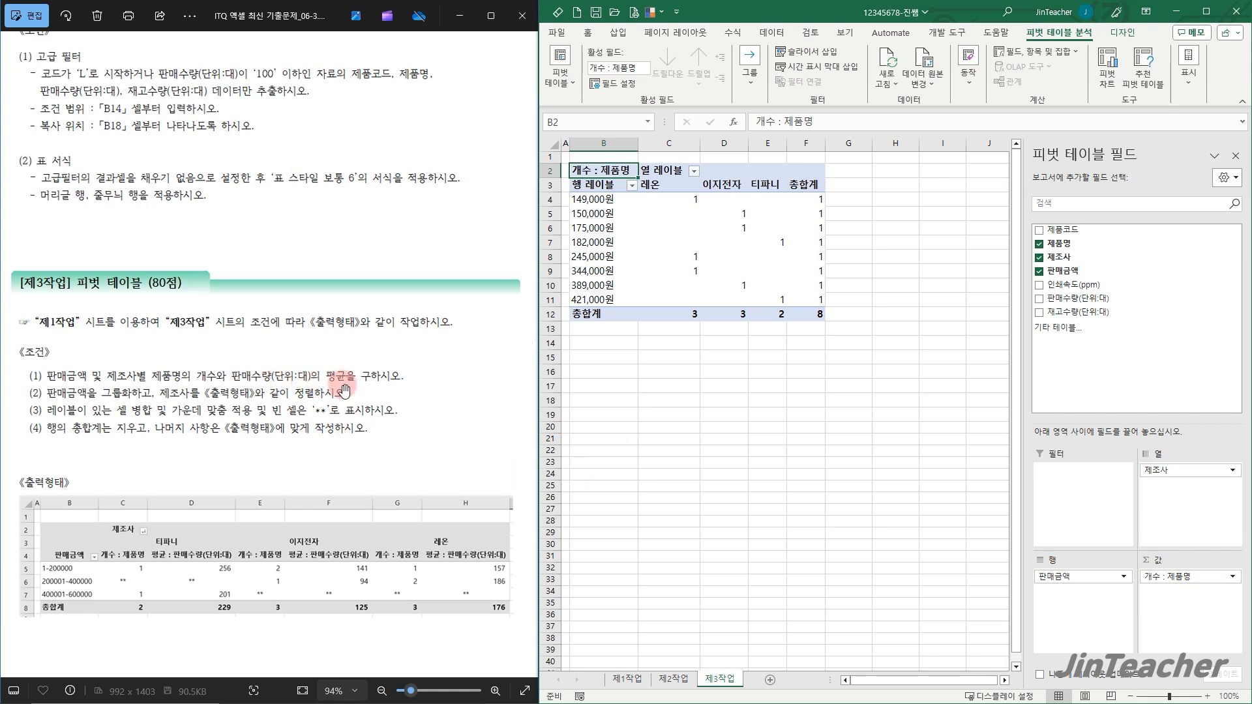
left_click_drag(1146, 298, 1177, 592)
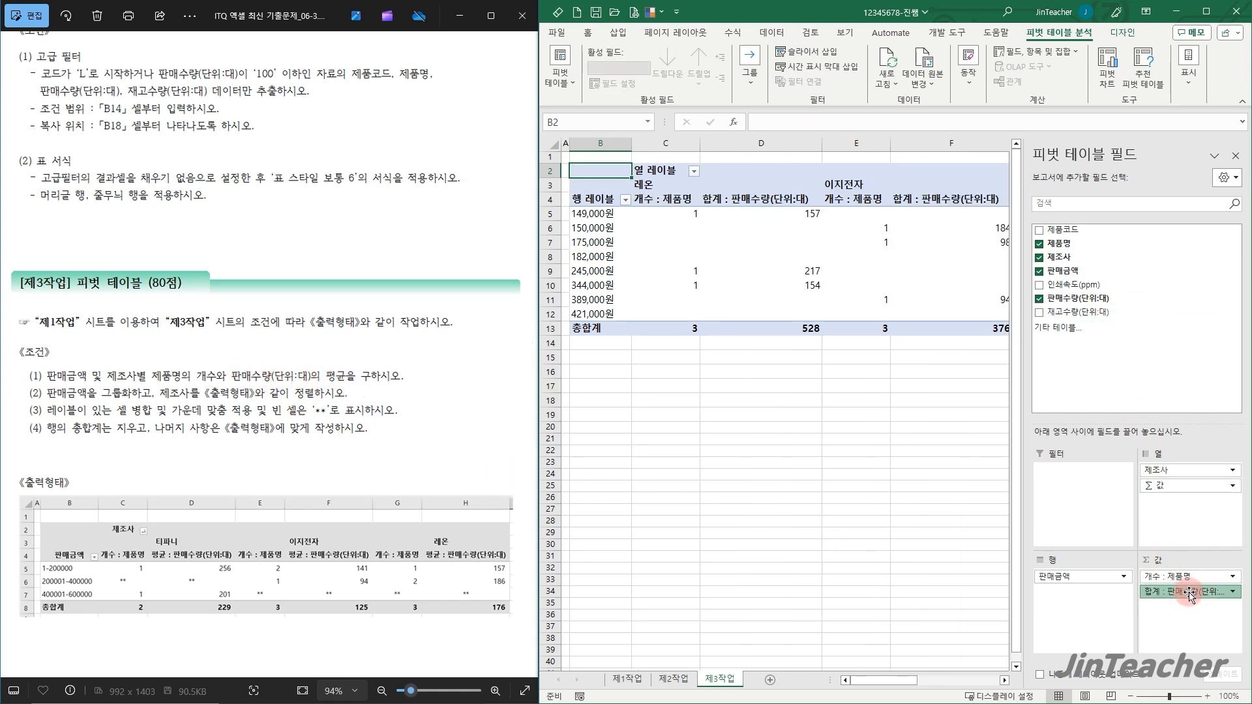
Summarize the 판매수량(단위:대) value field by average (평균) and name it 평균 : 판매수량(단위:대).
left_click(1188, 595)
left_click(1194, 575)
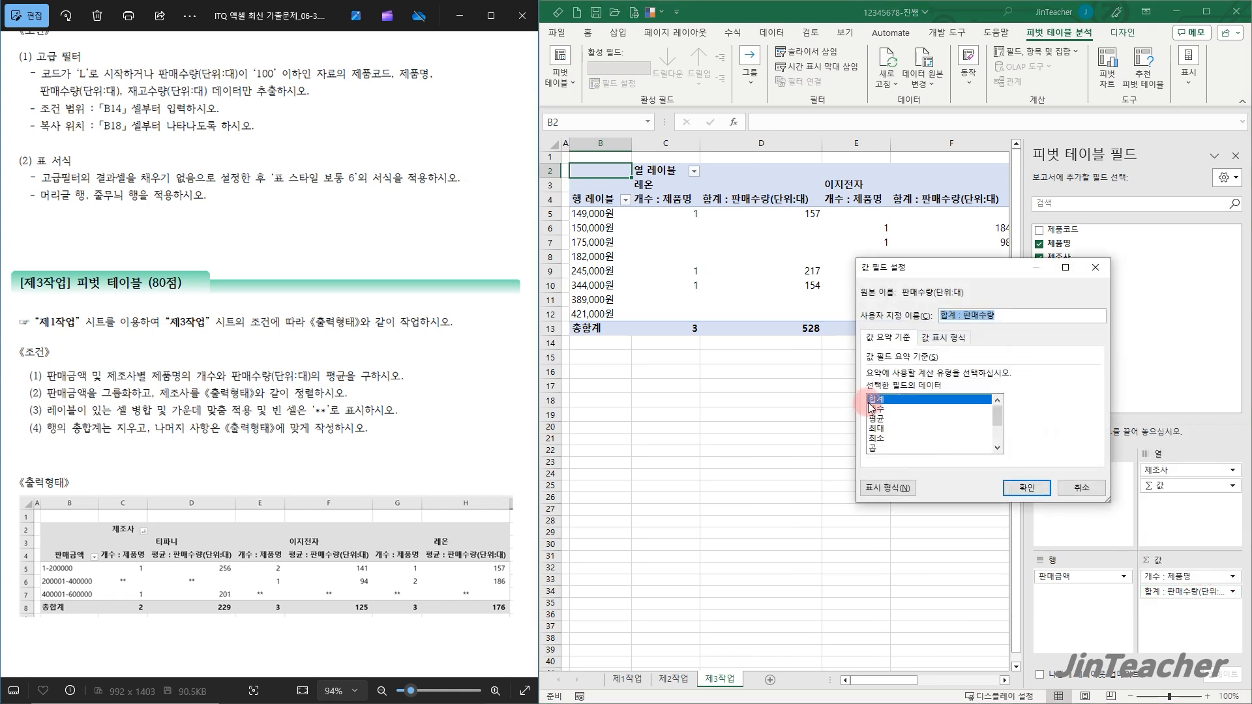
left_click(890, 419)
left_click(1003, 318)
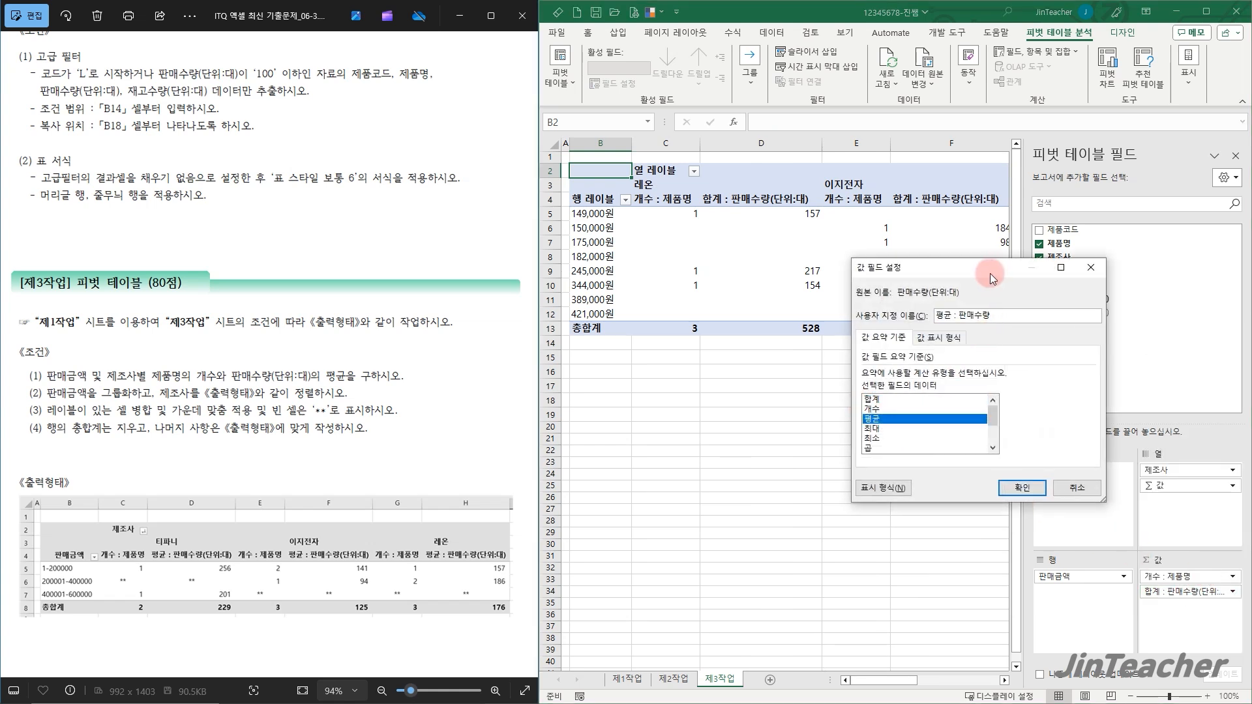
left_click_drag(990, 272, 822, 290)
type("(eksd")
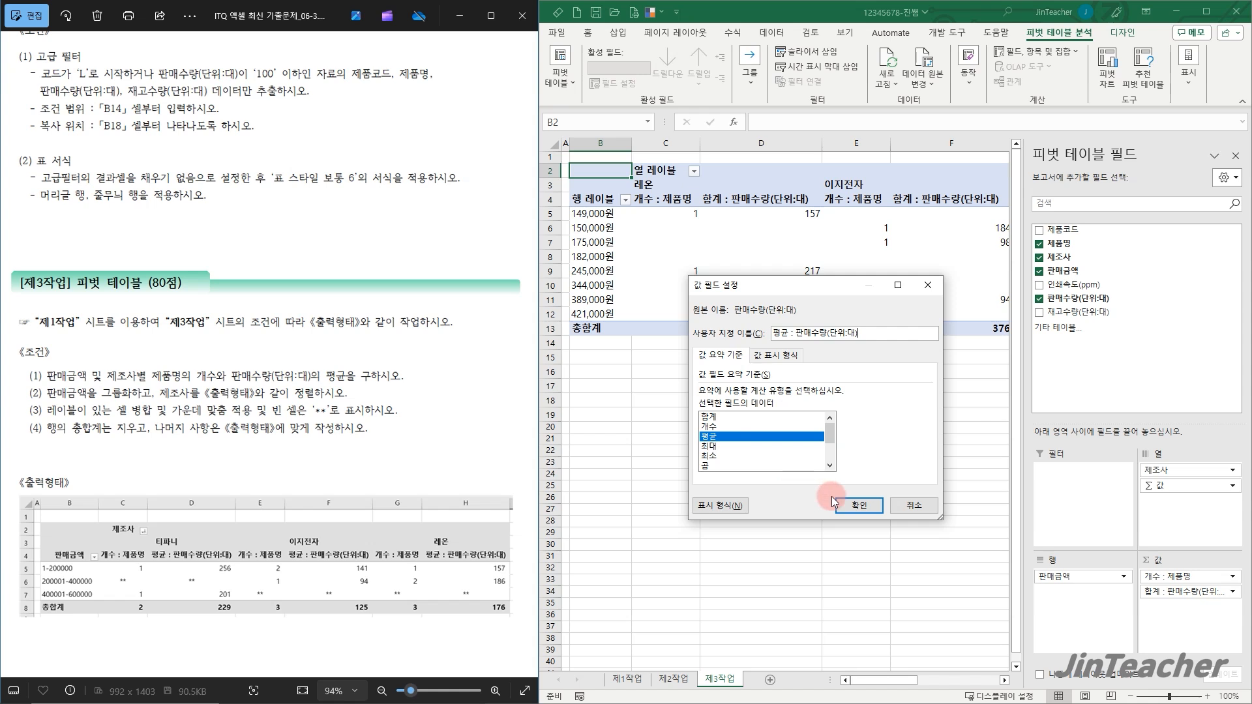
left_click(858, 506)
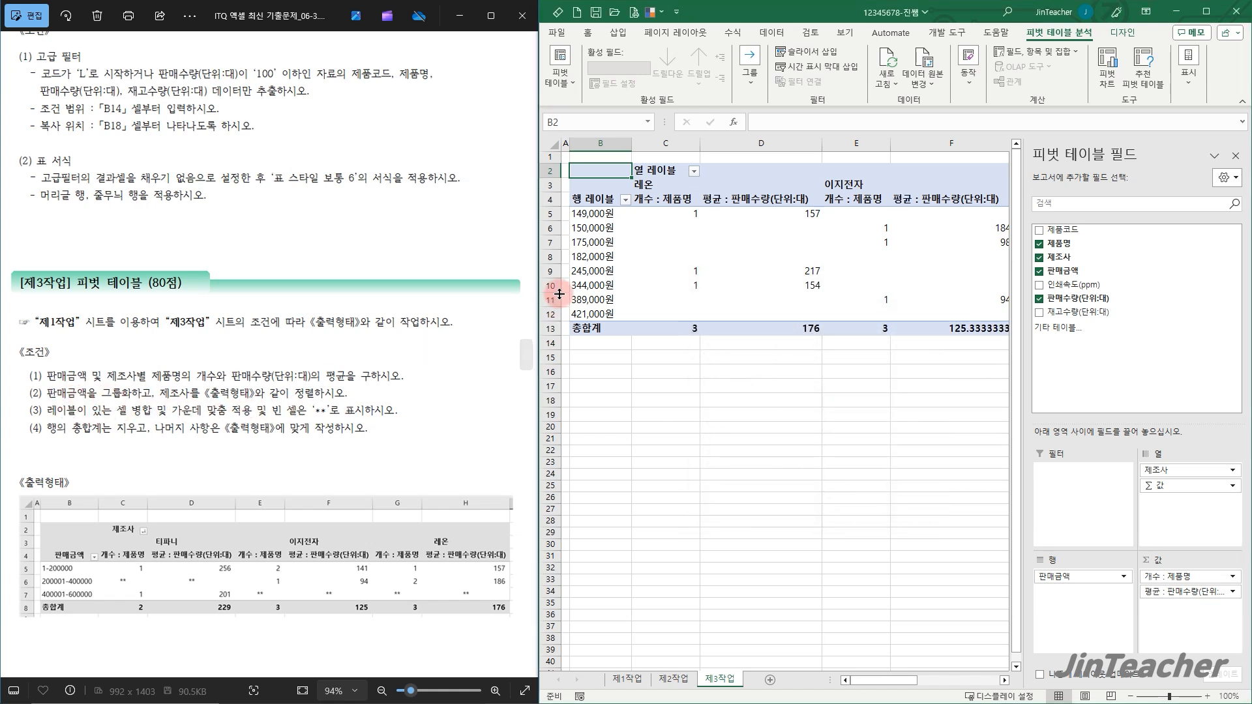
Group the 판매금액 row labels from 1 to 600000 in intervals of 200000, following the sample output.
left_click(605, 214)
right_click(605, 213)
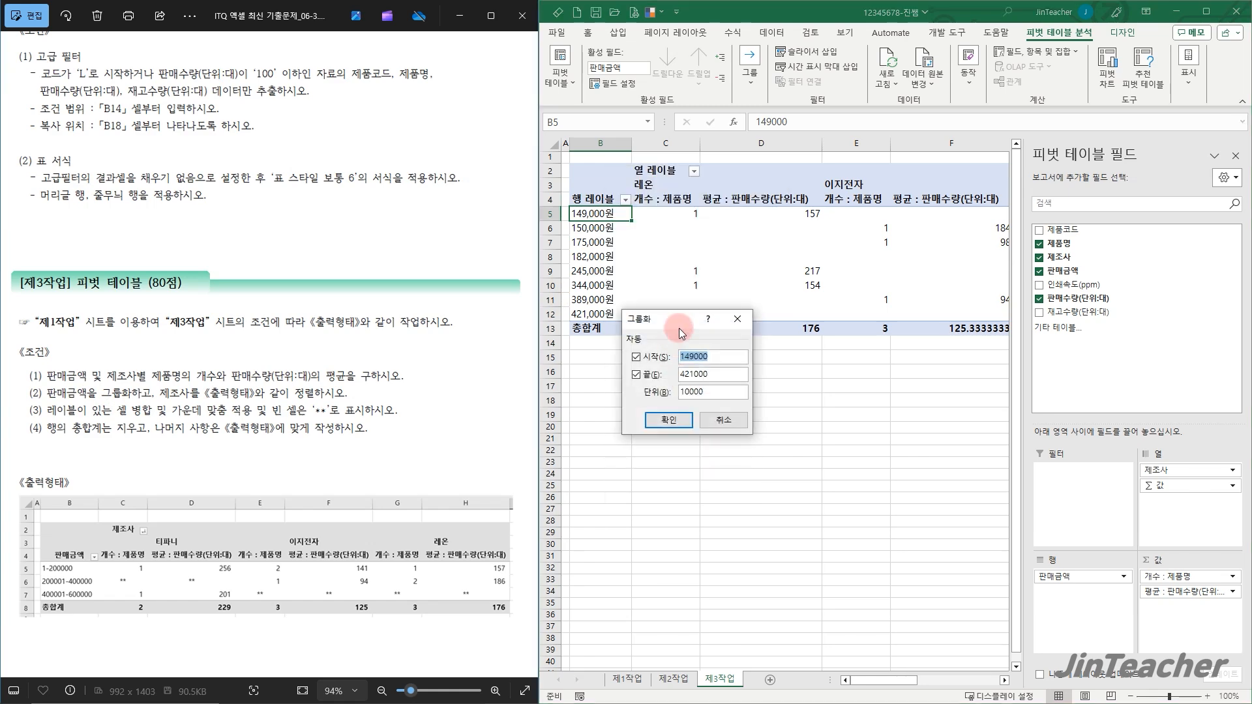
left_click_drag(674, 316, 224, 538)
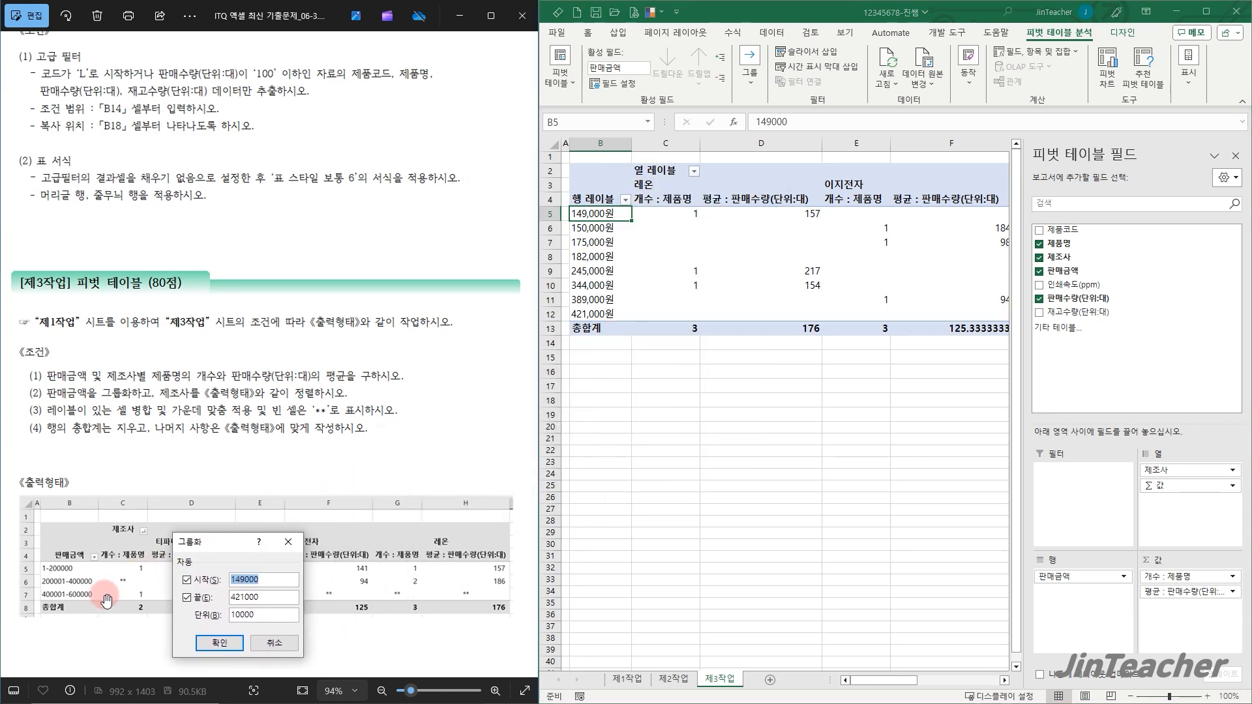
scroll(108, 592, "up", 3)
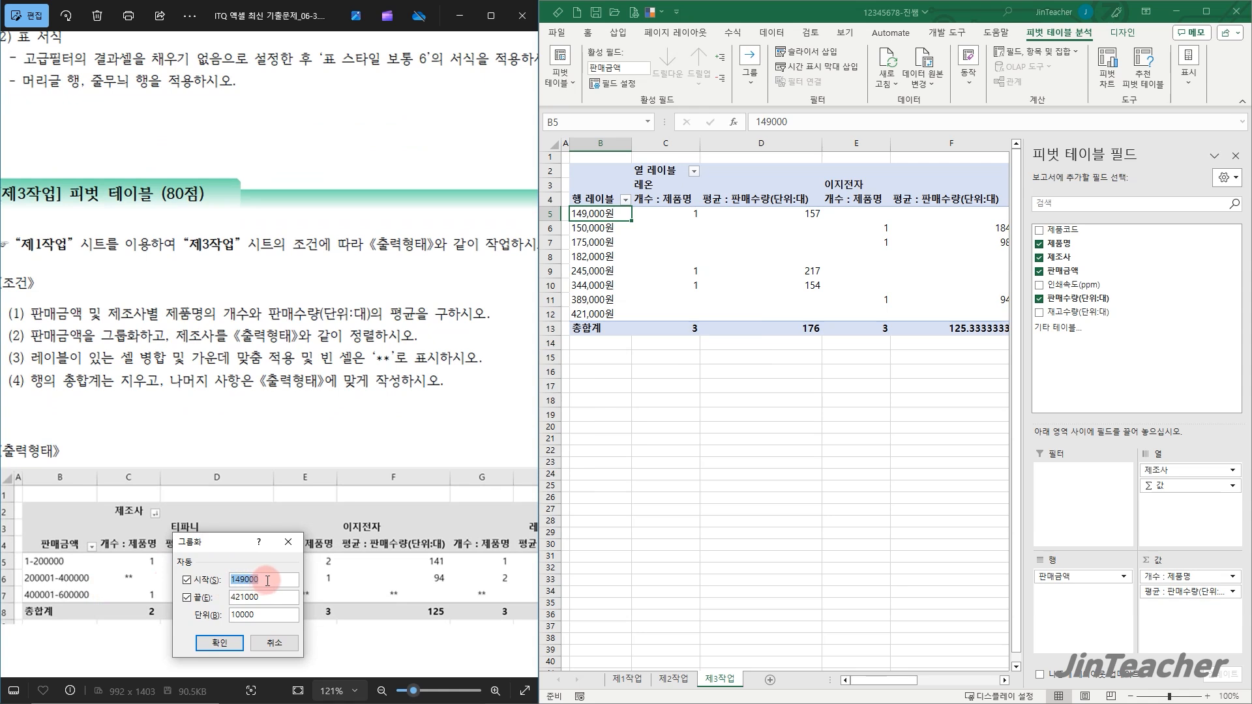
left_click(187, 598)
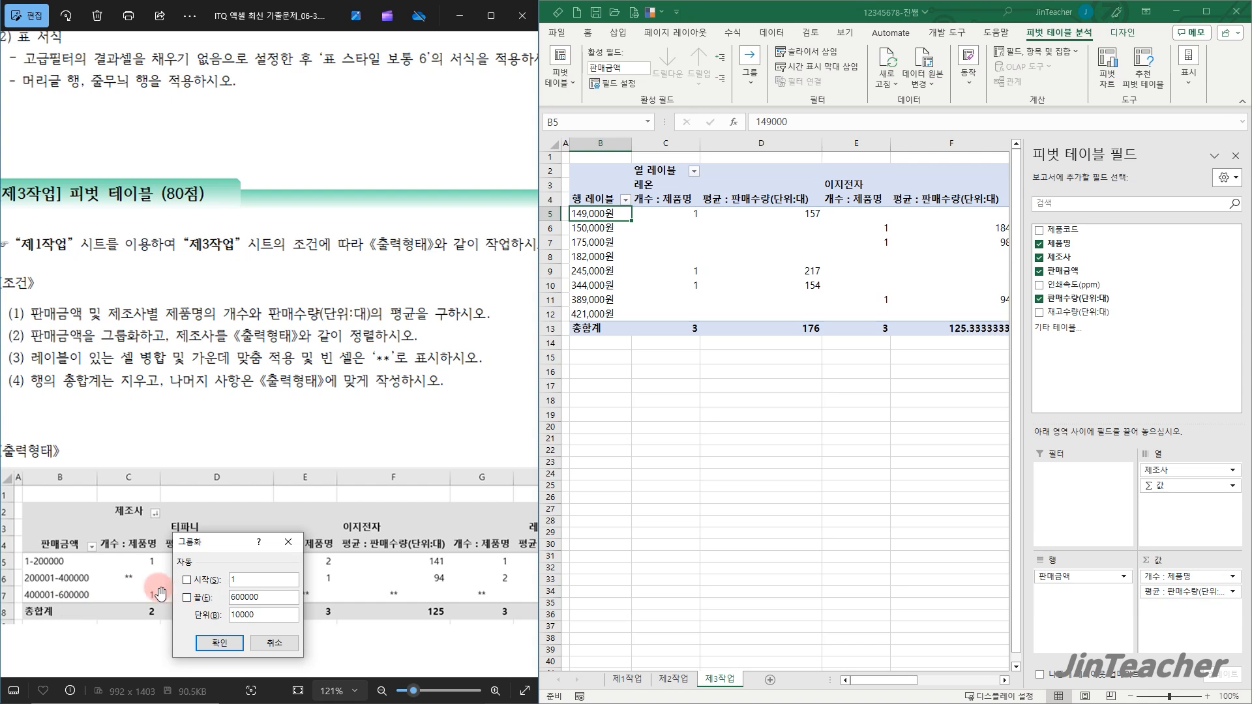
left_click(234, 614)
left_click(233, 643)
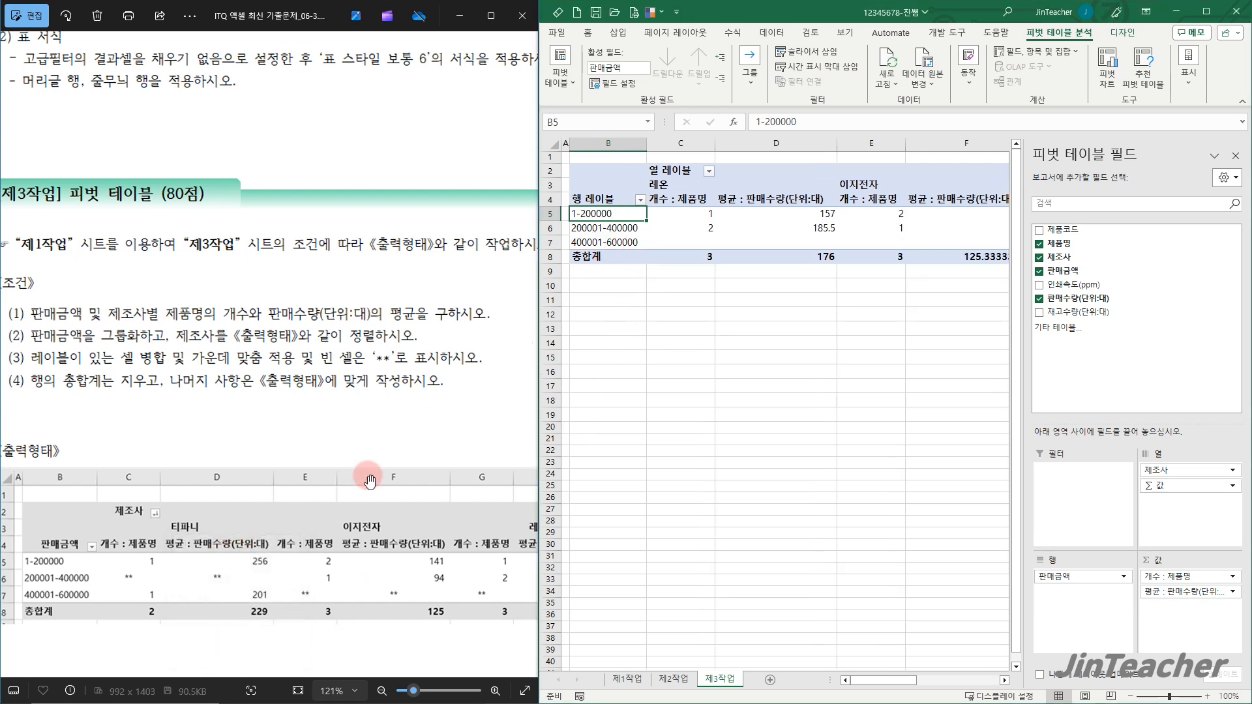
Sort the 제조사 column labels in descending text order (텍스트 내림차순) to match the sample output on the problem page.
left_click(710, 318)
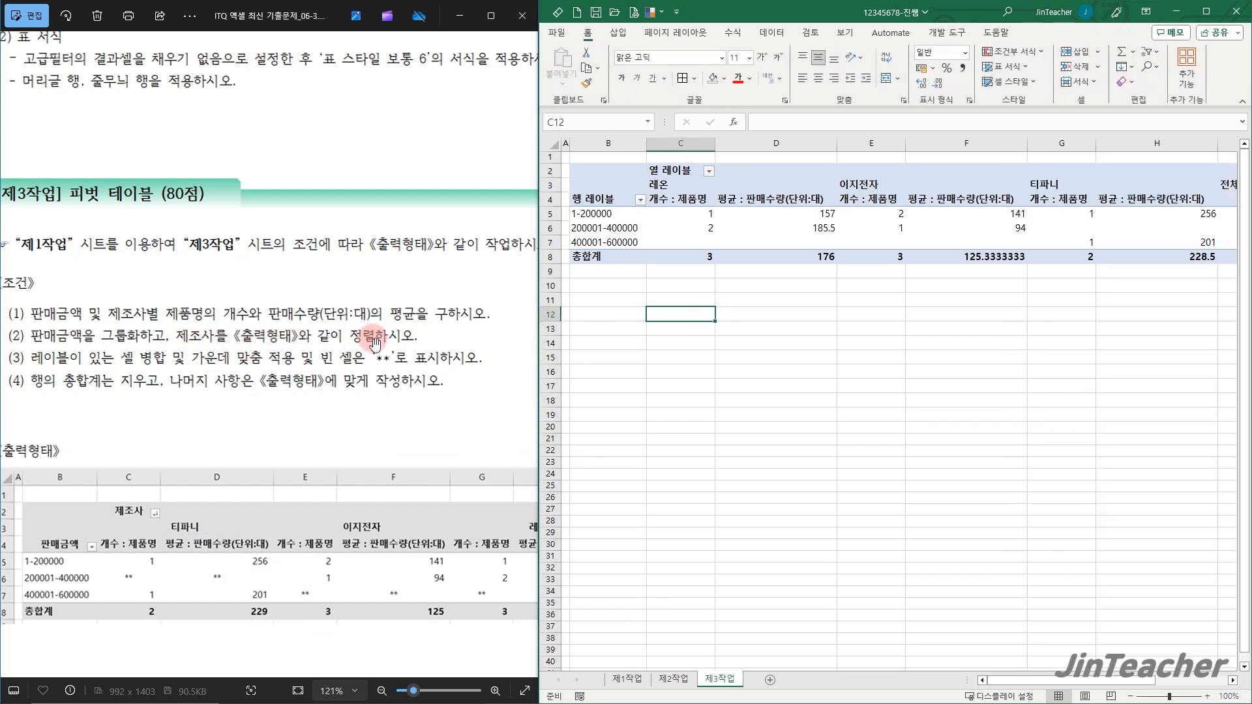
left_click(651, 342)
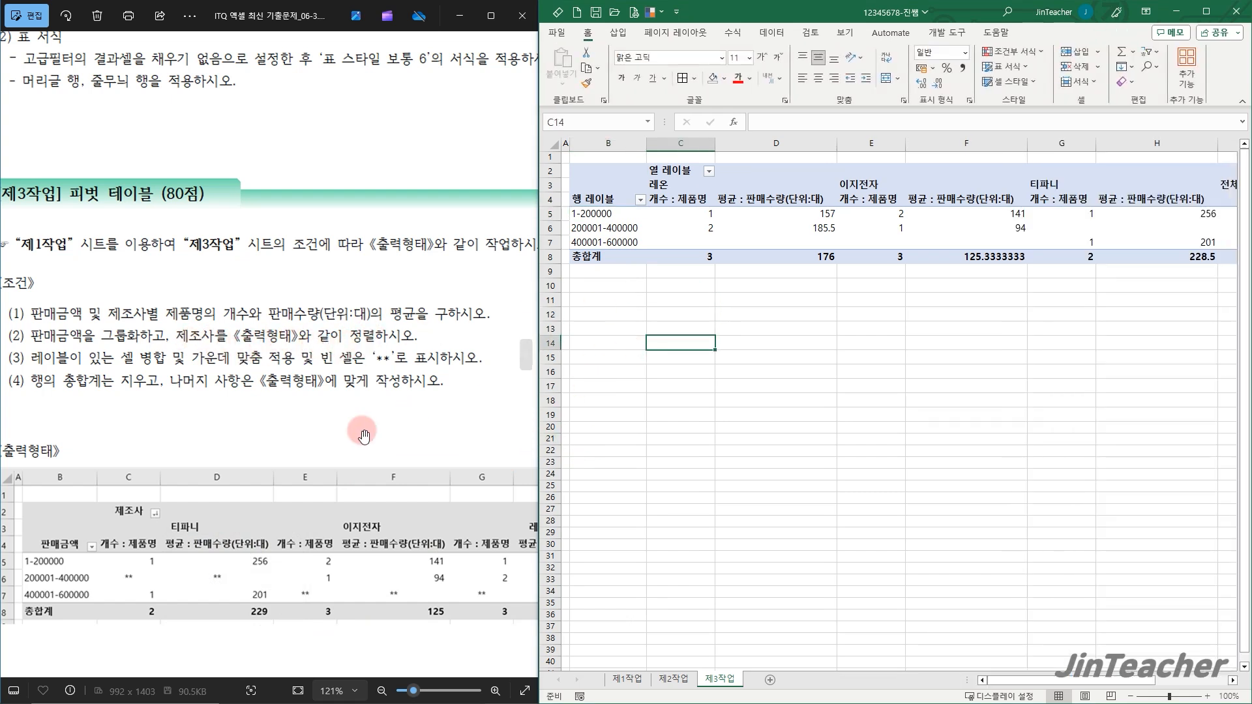
scroll(391, 442, "down", 2)
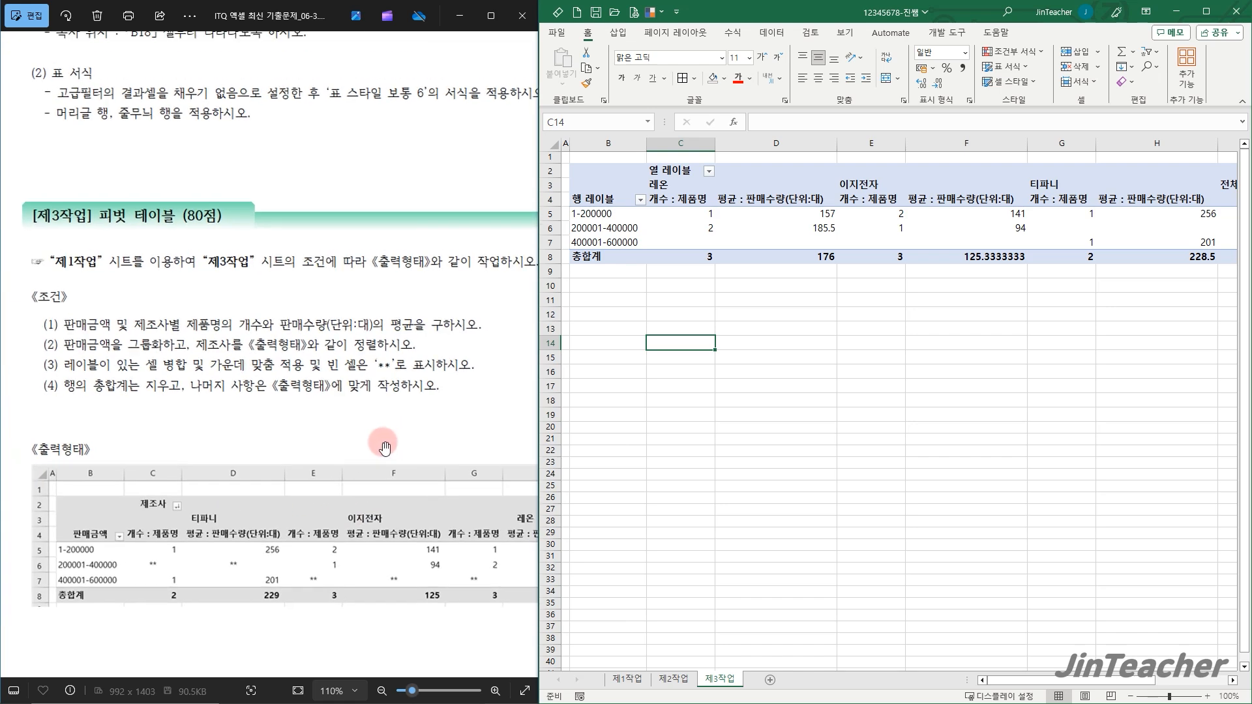
left_click_drag(354, 396, 342, 343)
scroll(352, 390, "down", 1)
left_click(906, 338)
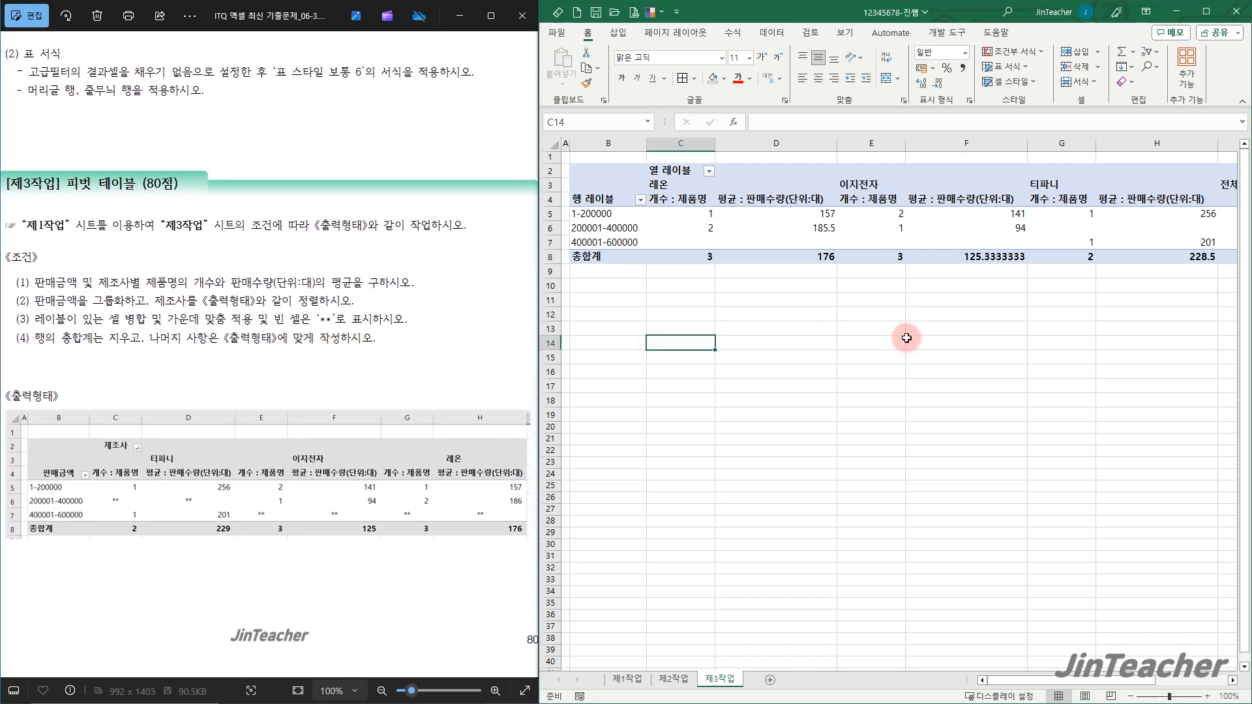
left_click(710, 172)
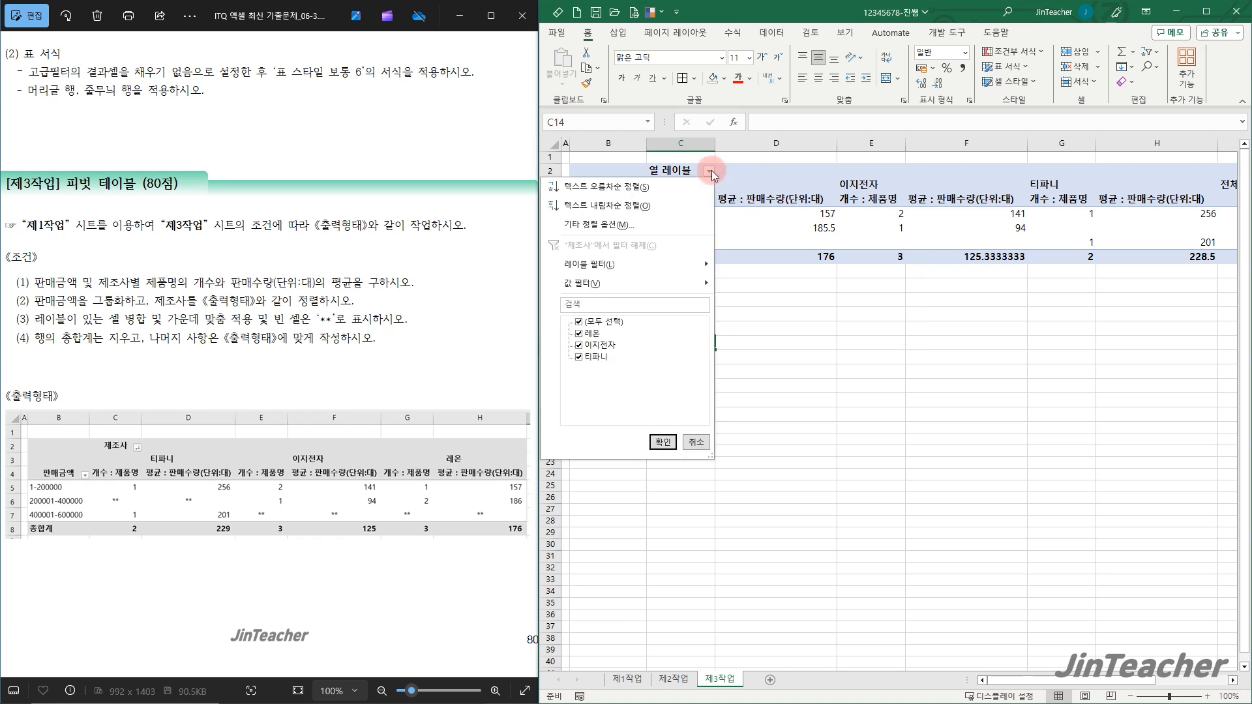
left_click(638, 199)
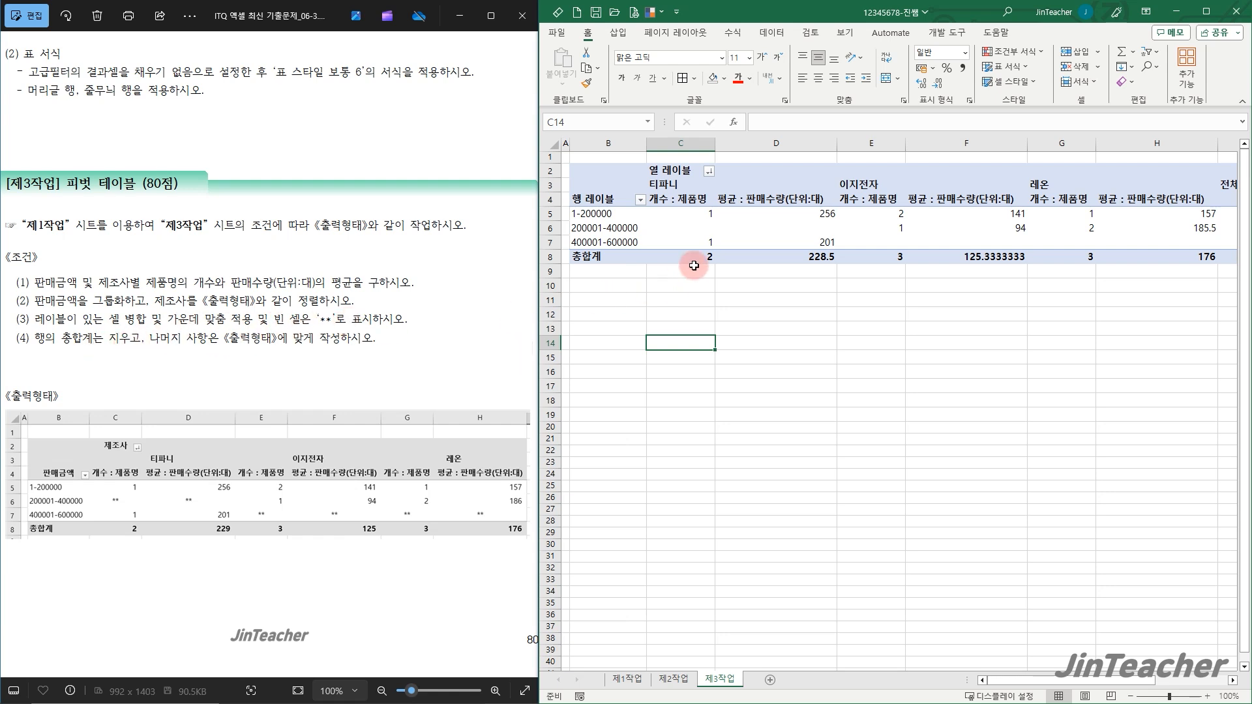
Set the pivot table options to merge and center label cells, show empty cells as **, and hide row grand totals.
left_click(678, 214)
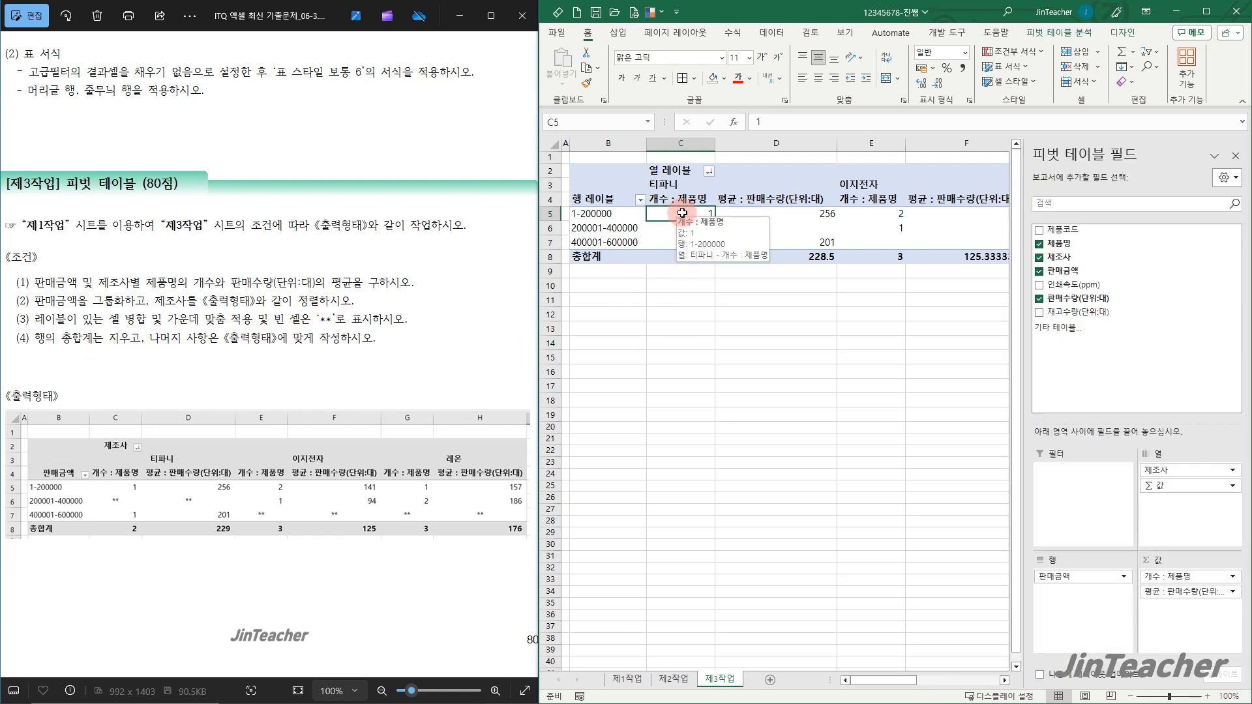
right_click(682, 214)
left_click(769, 438)
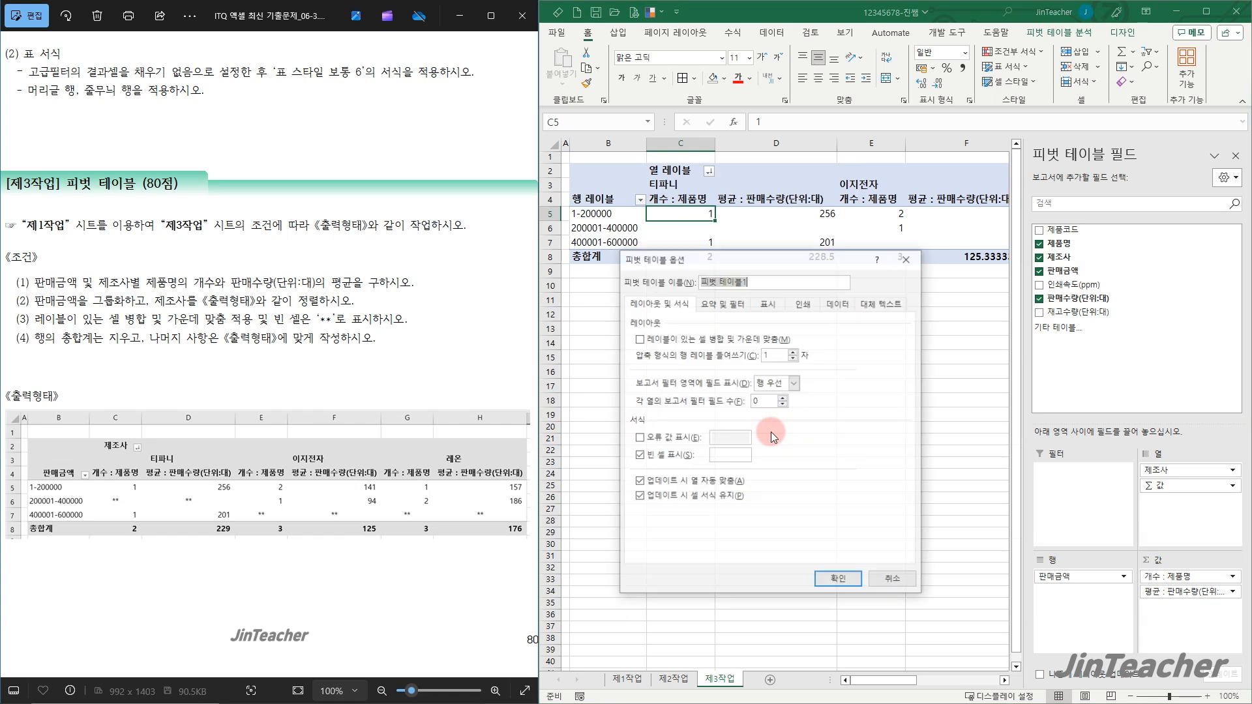
left_click(740, 458)
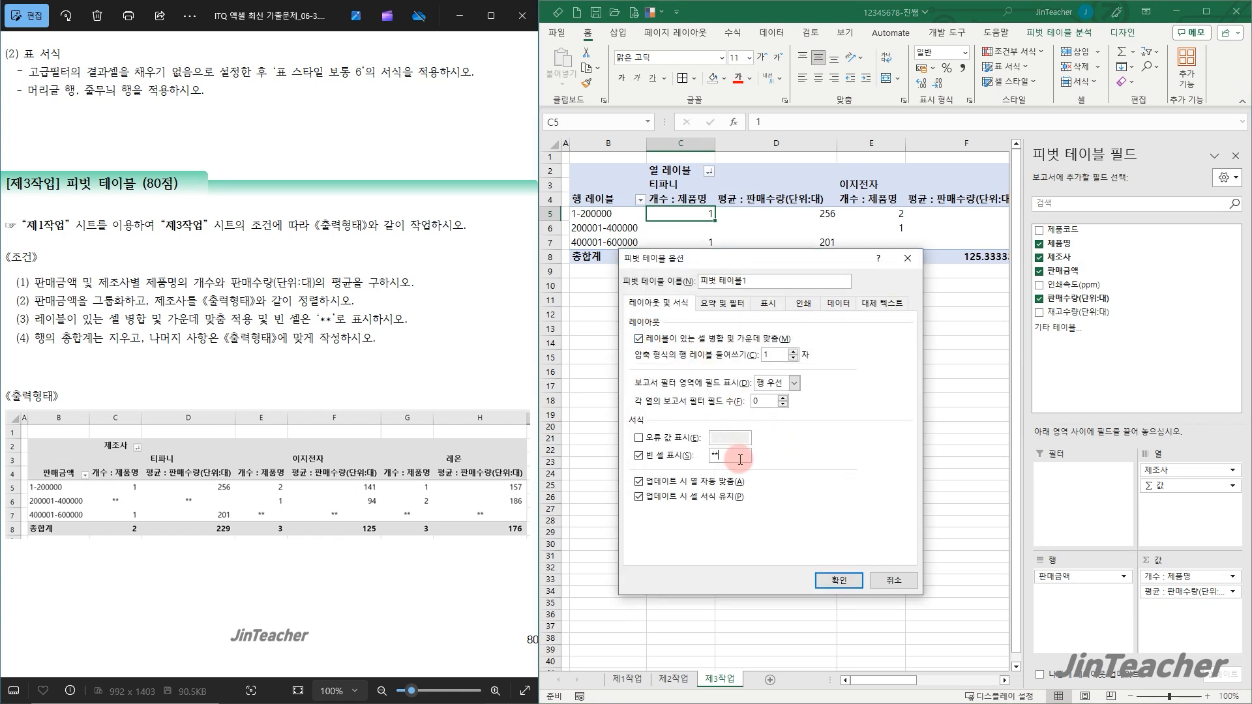
left_click(724, 305)
left_click(656, 339)
left_click(840, 581)
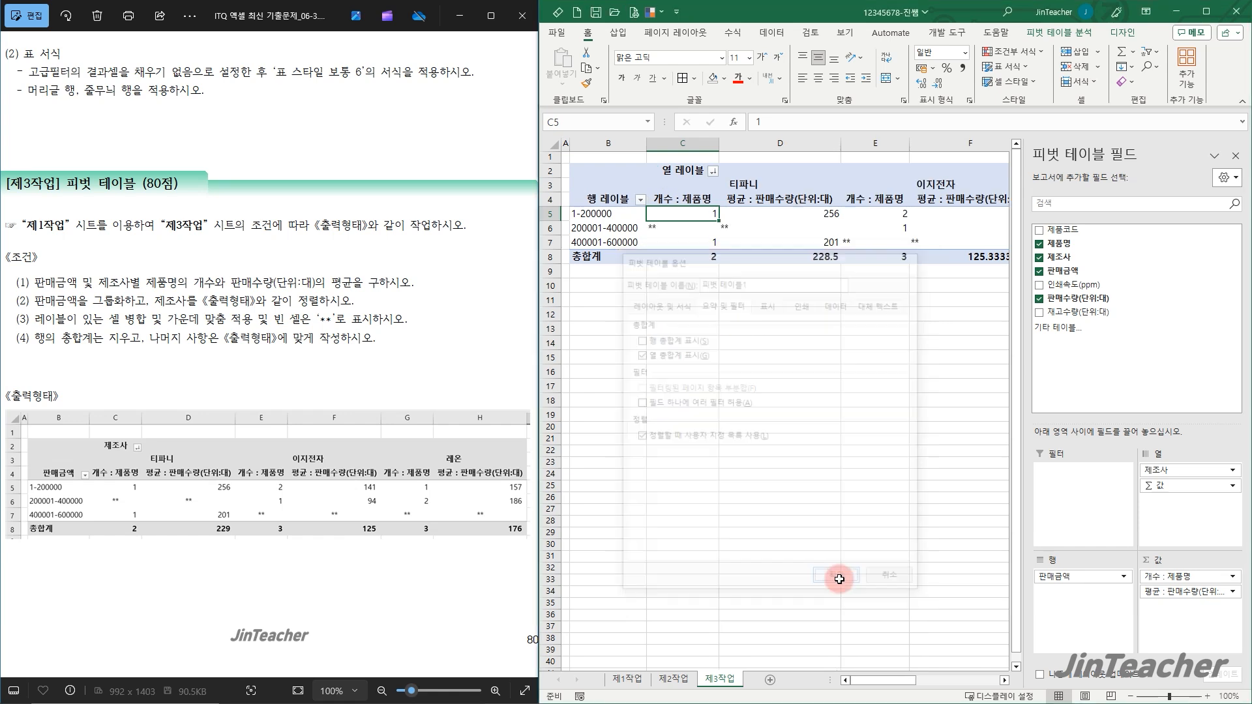
left_click(950, 342)
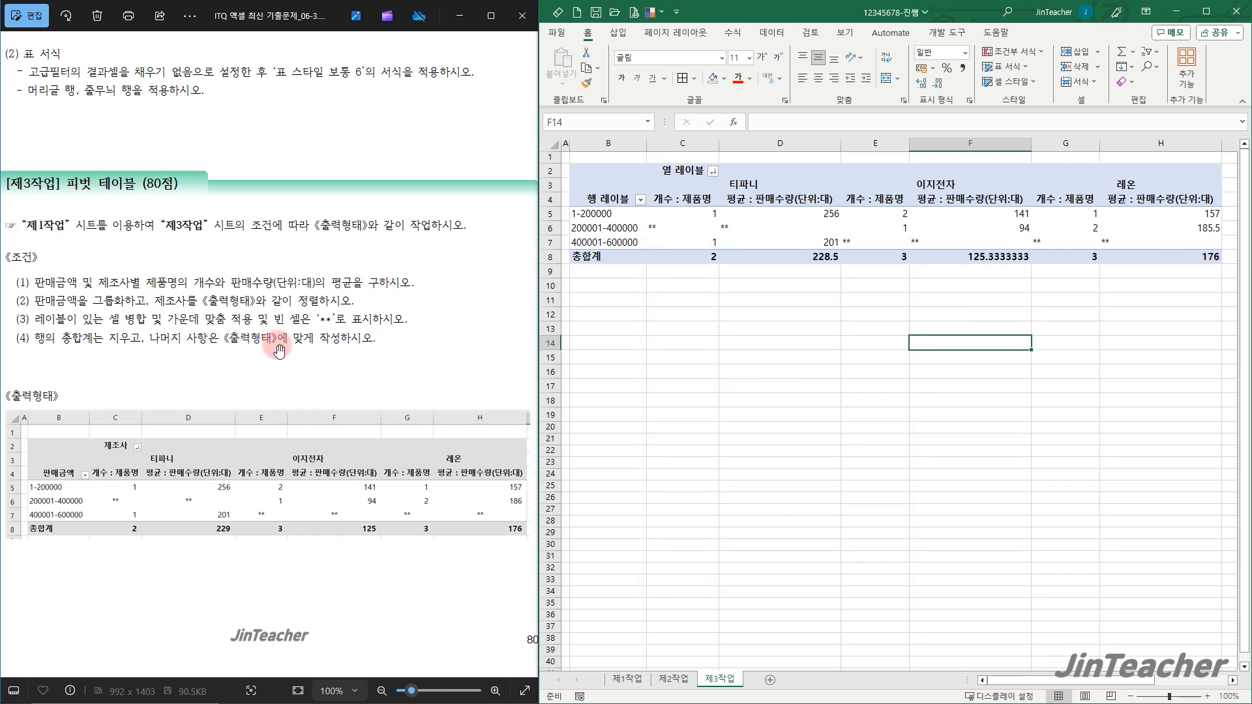
Rename the pivot table's column label heading in C2 to 제조사 and the row label heading in B4 to 판매금액.
left_click(680, 169)
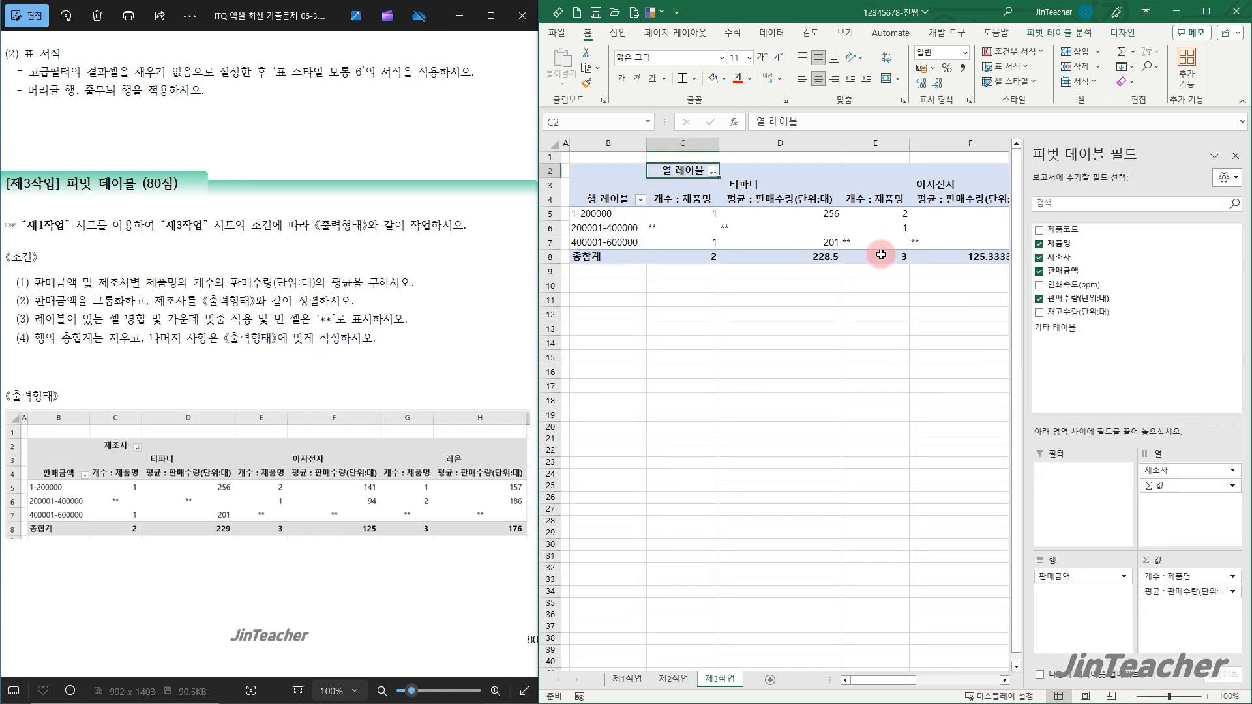
type("제")
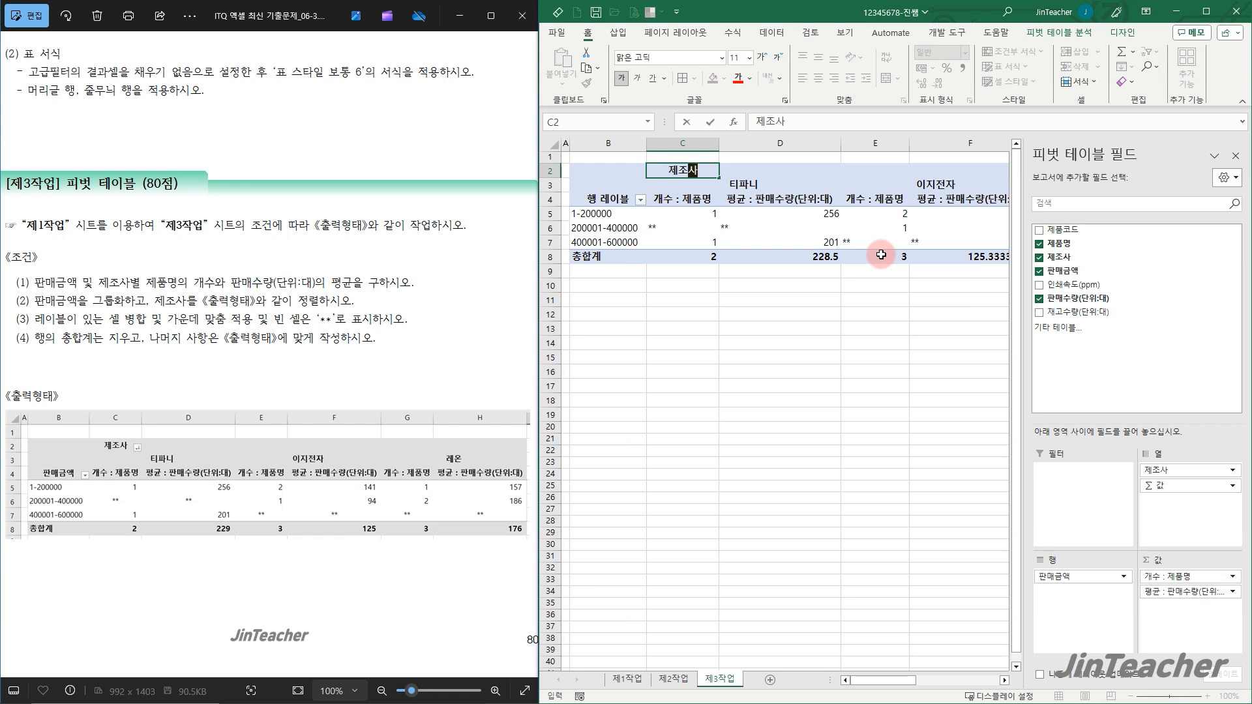
type("조사")
key("Return")
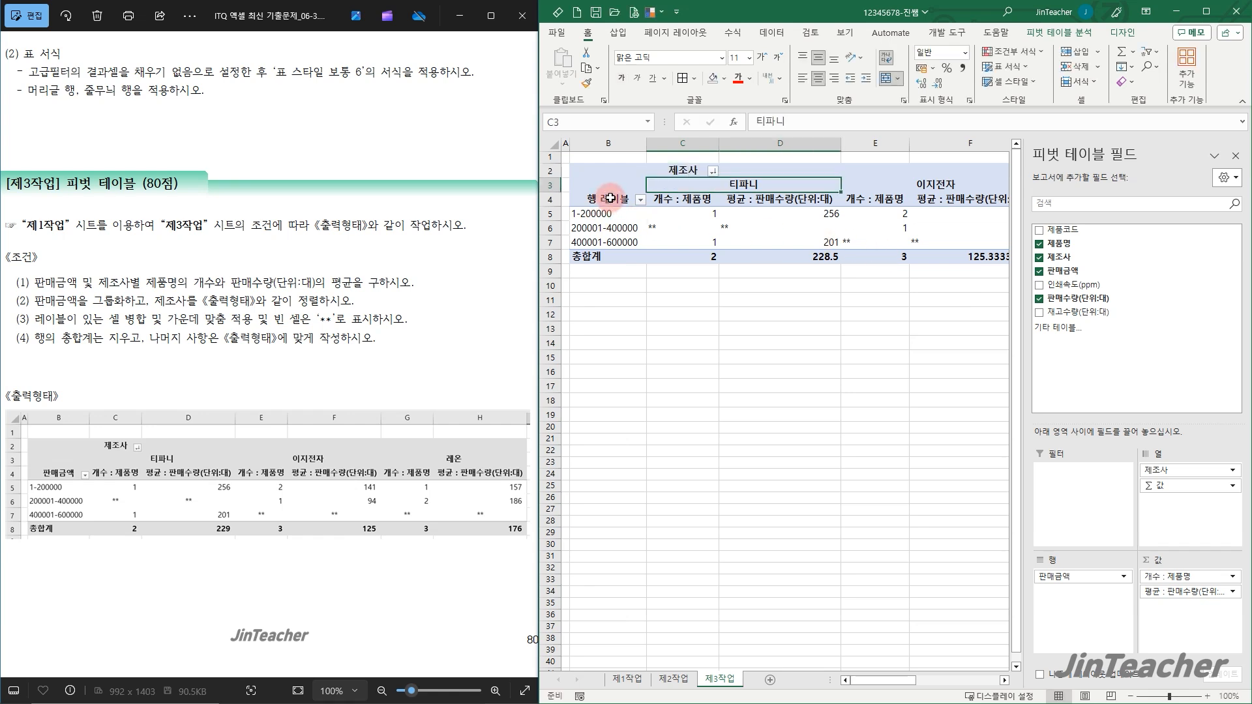
left_click(609, 199)
type("판매금액")
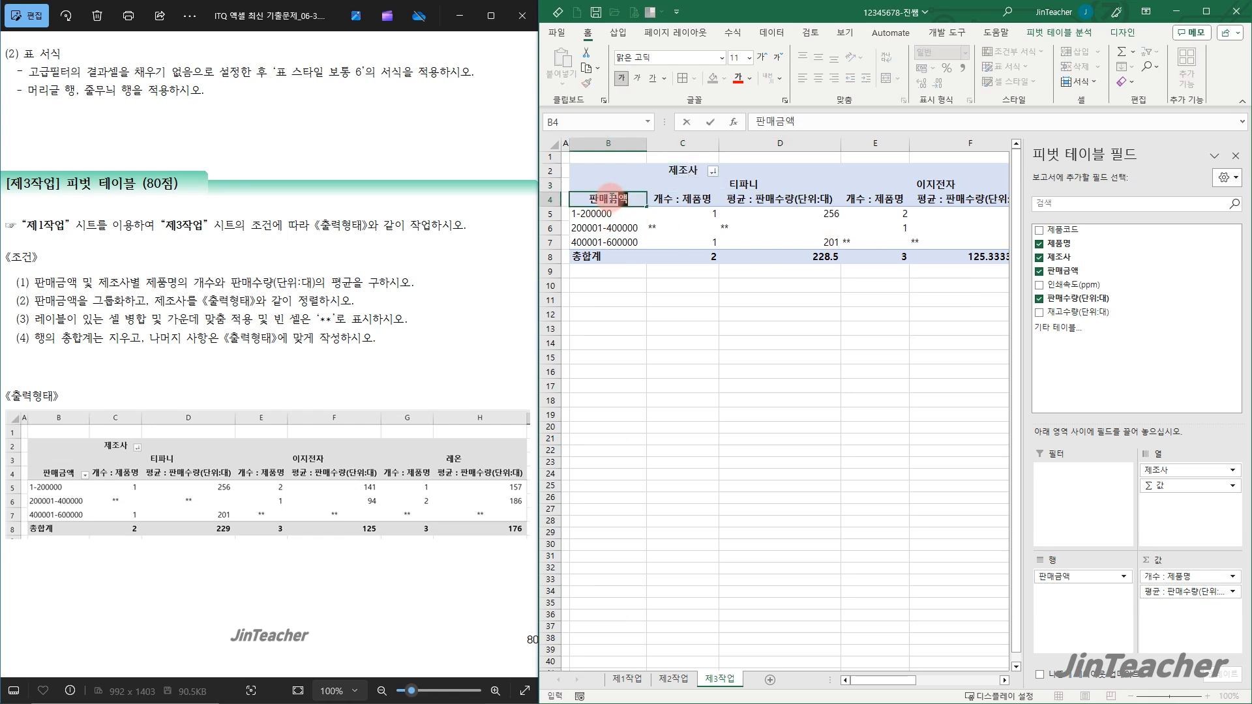
key("Return")
left_click(616, 301)
Center the pivot table values in C5:H8 and apply the comma style to them.
left_click_drag(685, 213, 1173, 253)
left_click(822, 79)
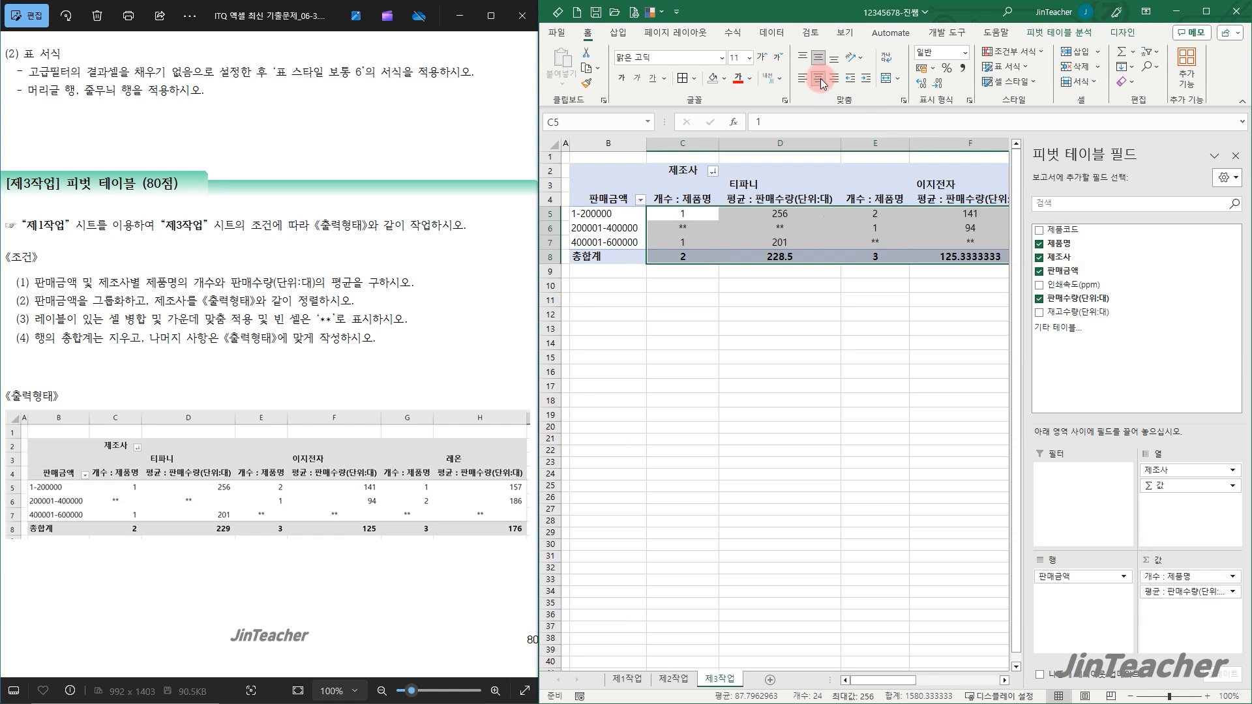
left_click(963, 75)
left_click(937, 314)
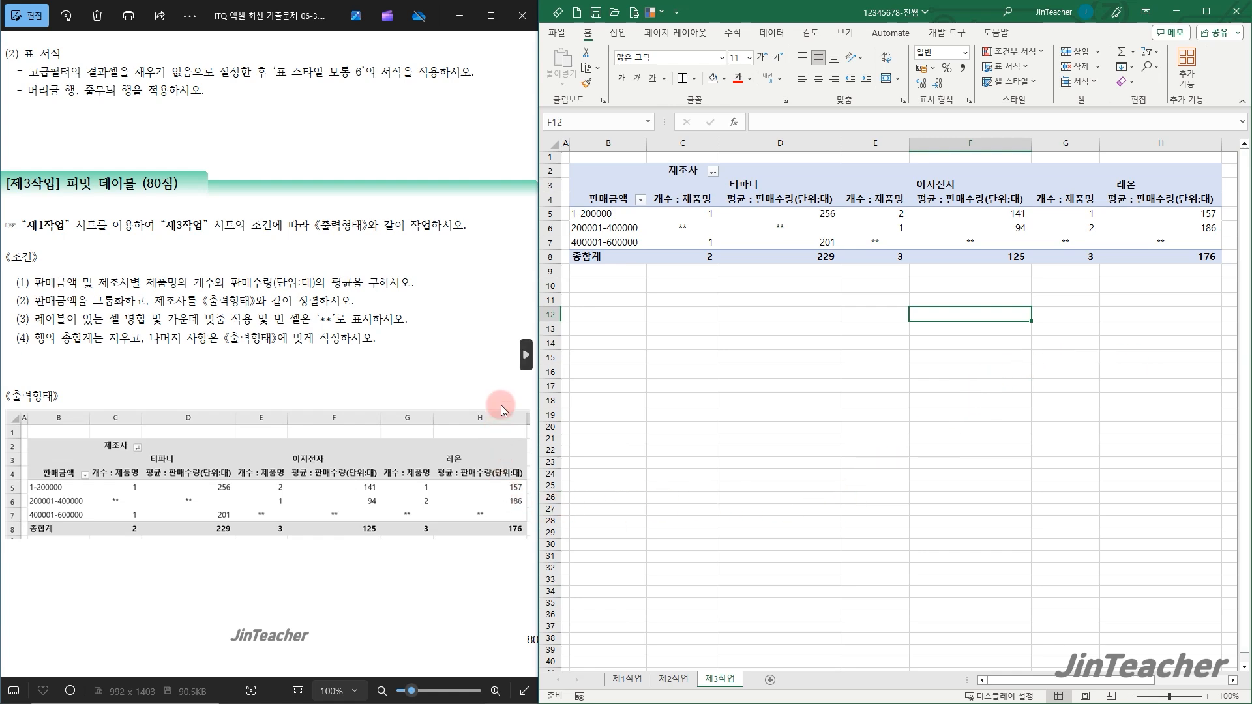
Bring up the 제4작업 chart problem page and return to the 제1작업 sheet.
left_click(526, 354)
scroll(256, 531, "up", 2)
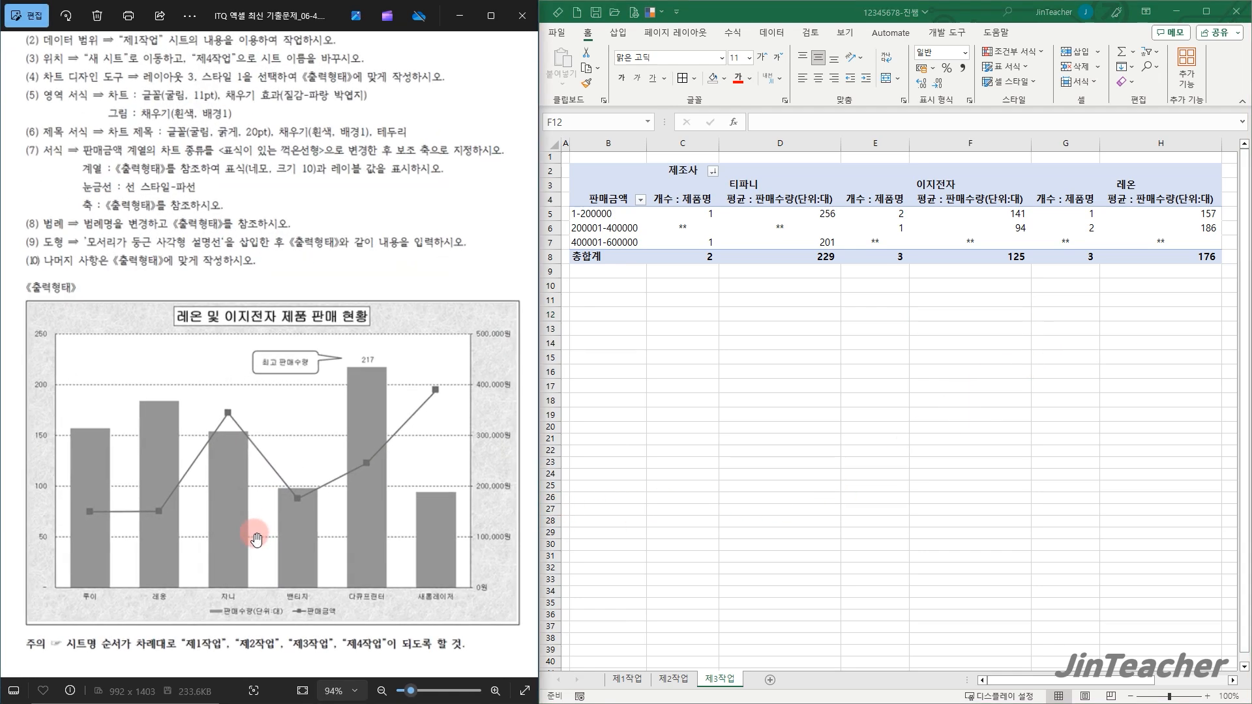
left_click(623, 679)
left_click(707, 555)
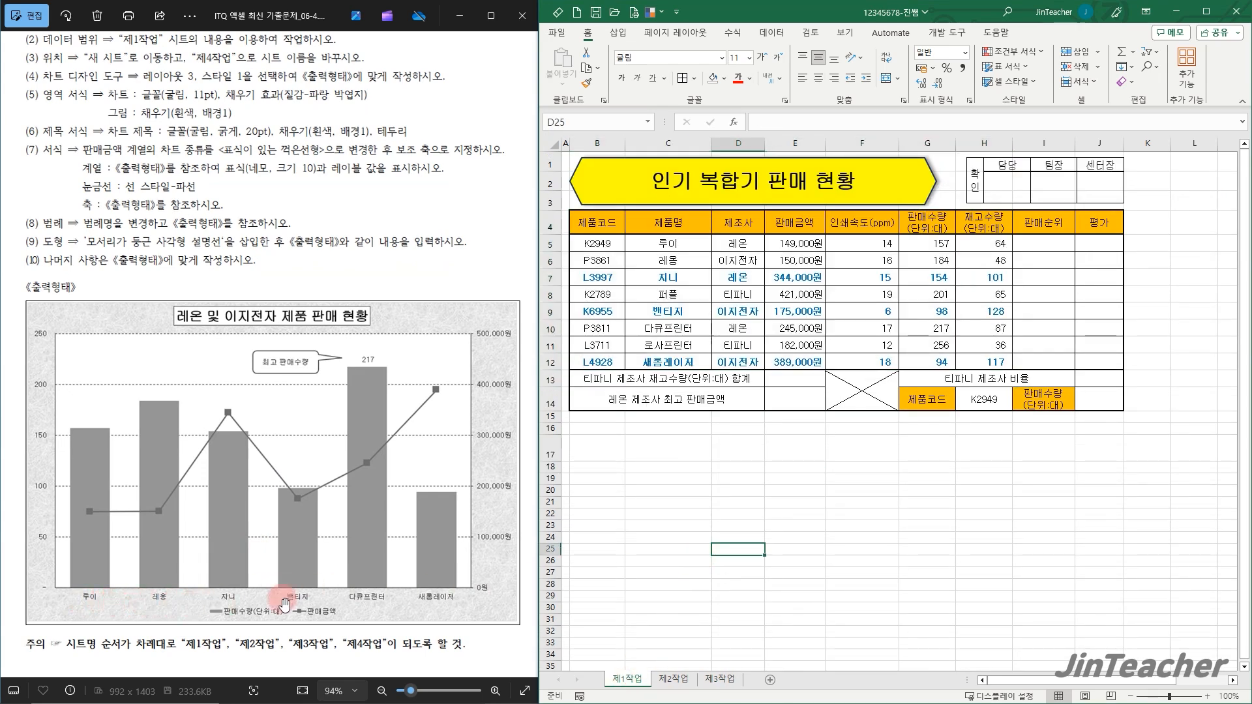
Insert a 2-D clustered column chart from C4:C12, E4:E12 and G4:G12, and move it up over the sales table.
left_click_drag(672, 225, 676, 329)
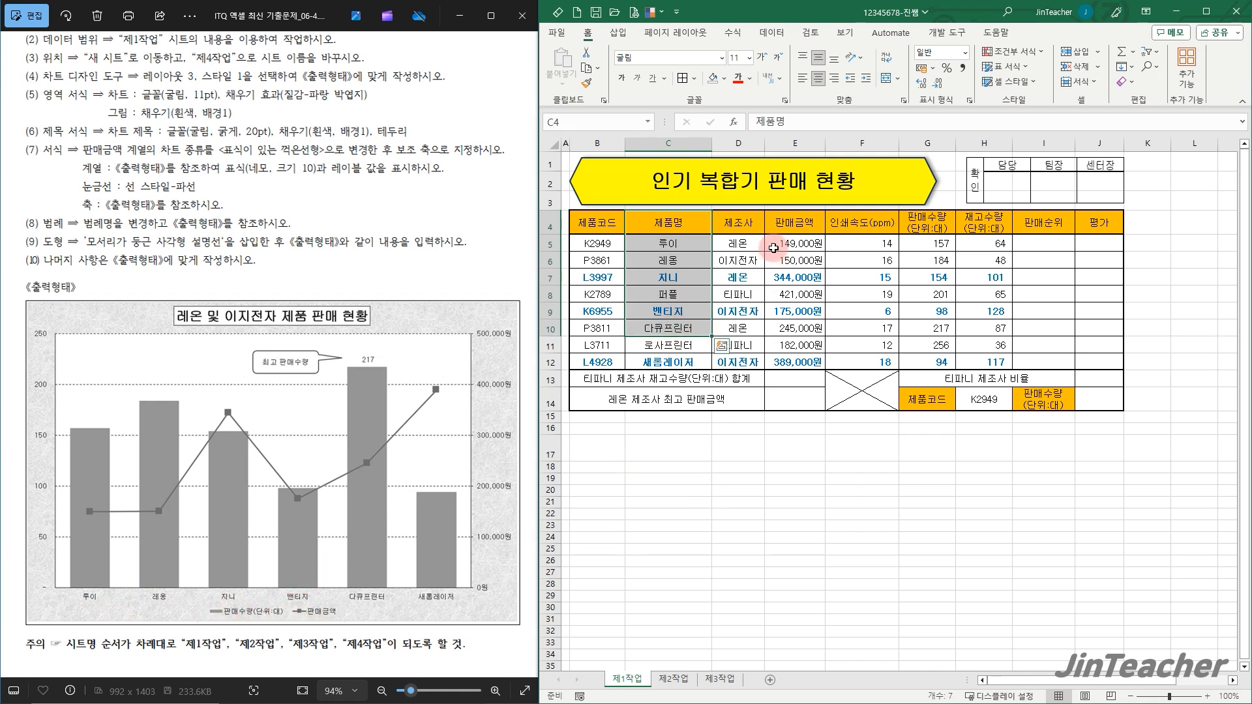
left_click(797, 222)
left_click_drag(677, 223, 688, 355)
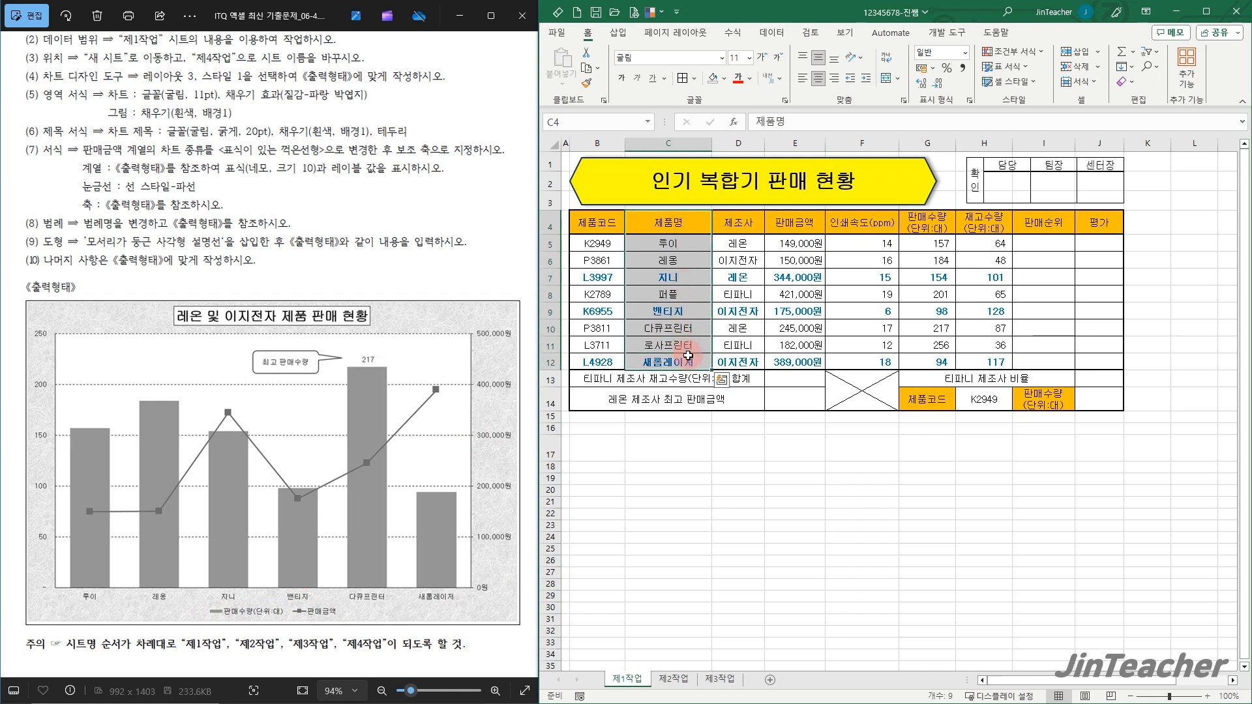
left_click_drag(795, 222, 794, 357)
left_click_drag(913, 223, 930, 365)
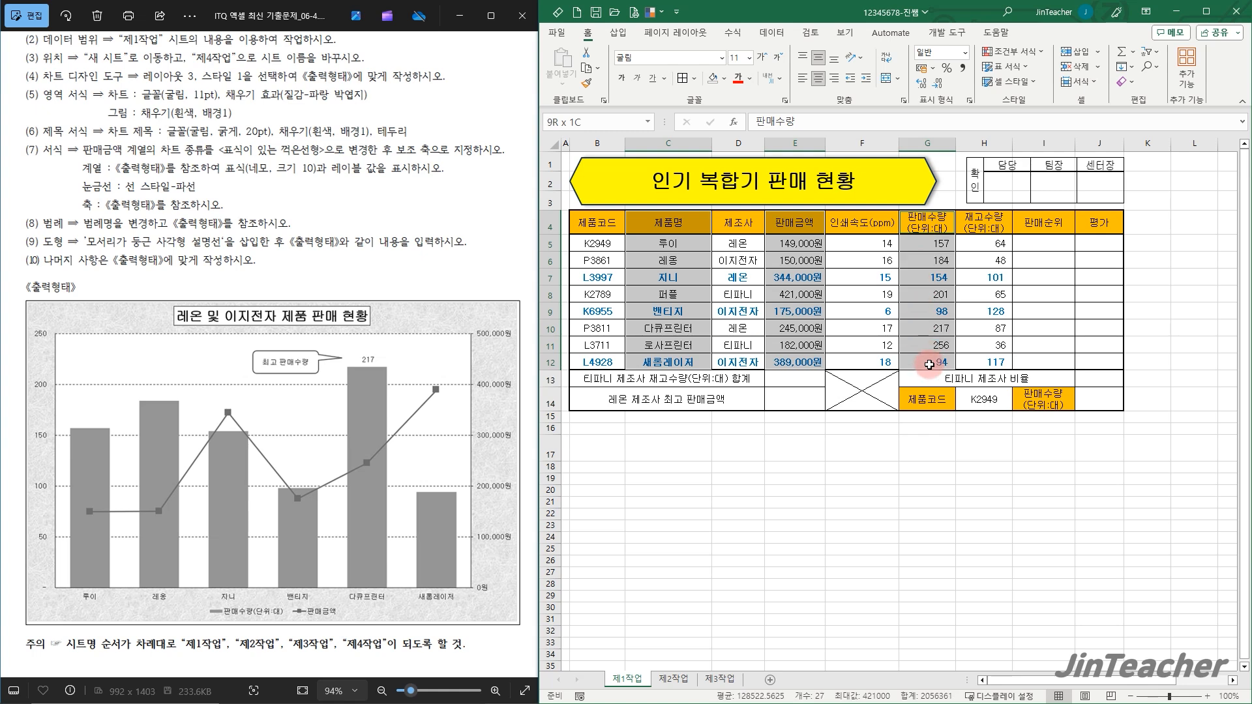
left_click(630, 34)
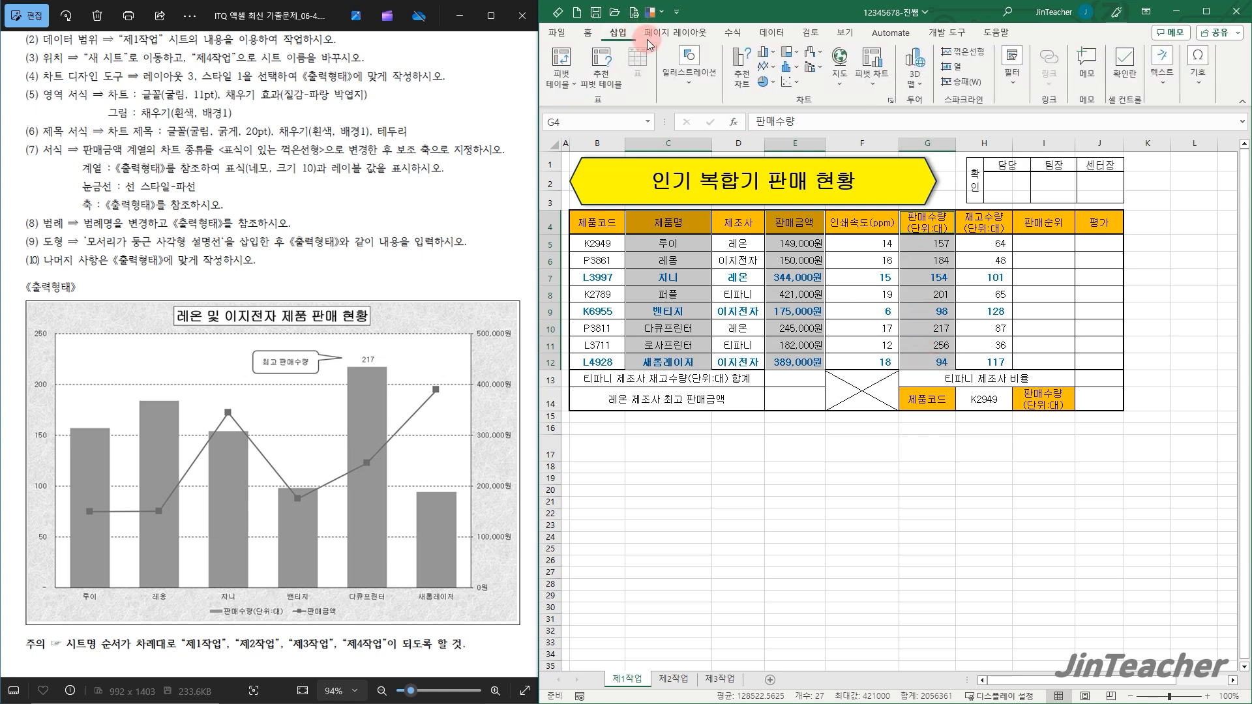
left_click(764, 51)
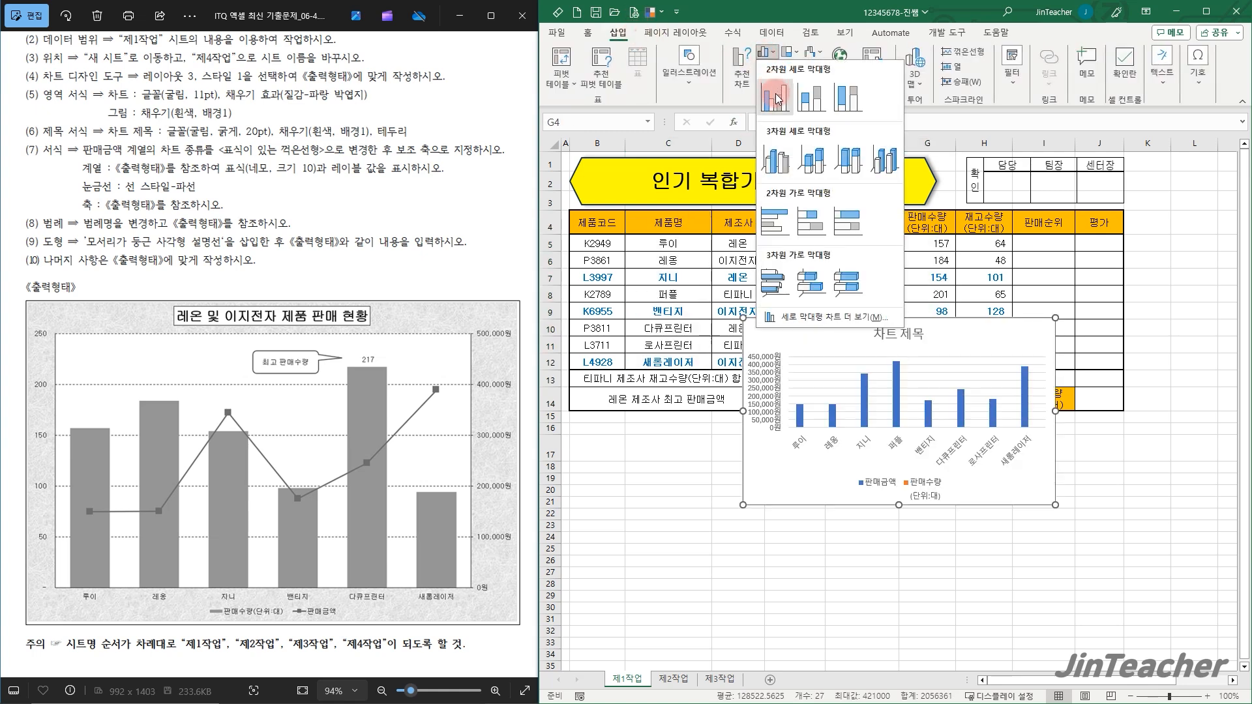
left_click(776, 99)
left_click_drag(819, 335, 853, 230)
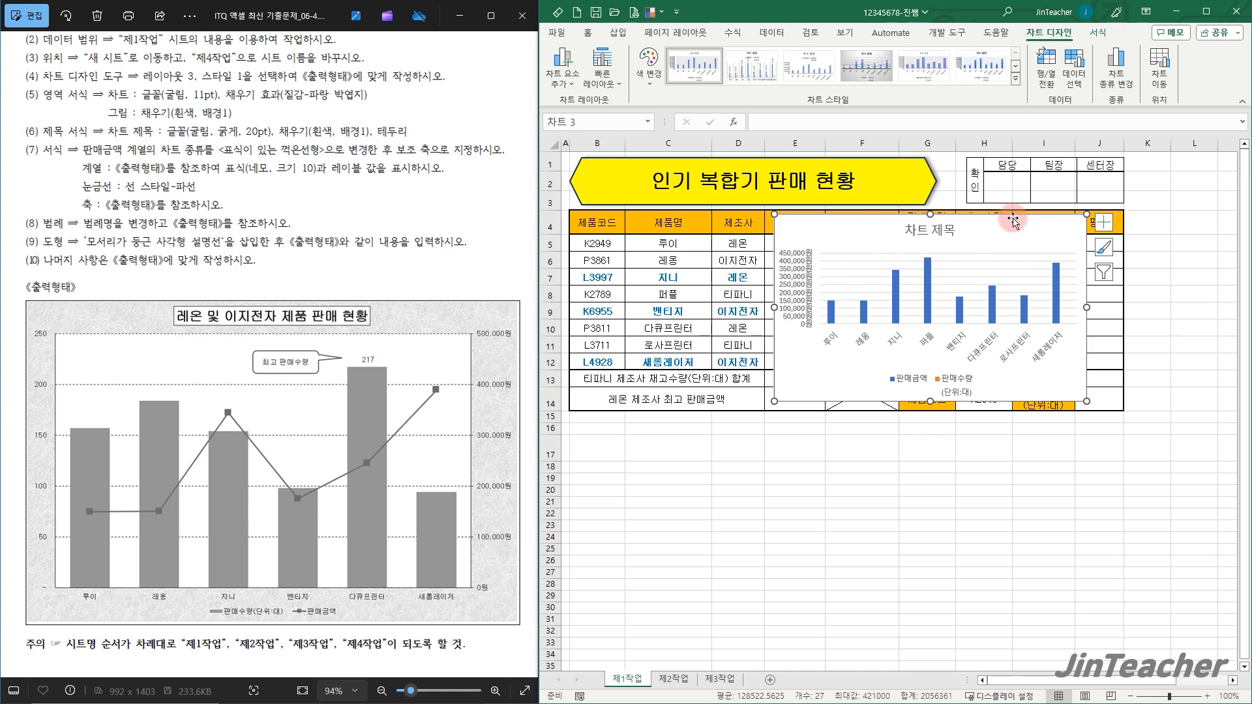
In the chart's data source, switch rows and columns and remove the 퍼플 and 로사프린터 series.
left_click(1073, 65)
left_click_drag(812, 334, 967, 222)
left_click(971, 273)
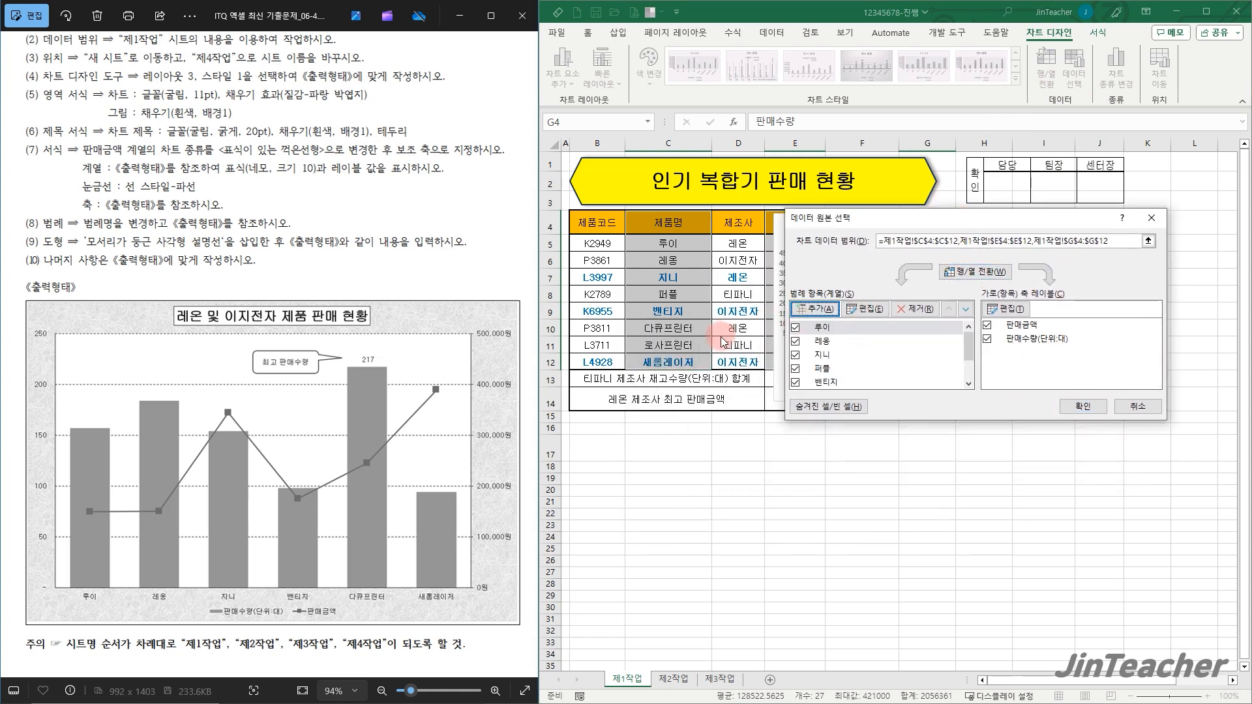
left_click(812, 368)
left_click(918, 318)
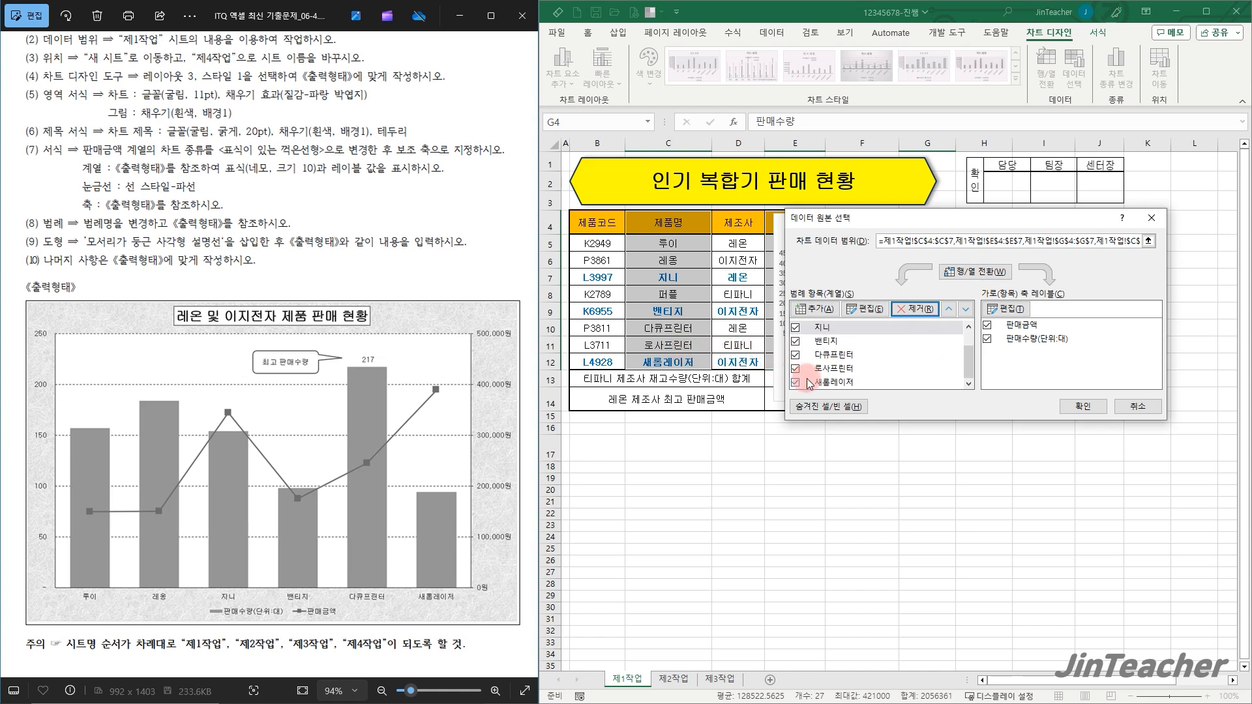
left_click(843, 370)
left_click(915, 309)
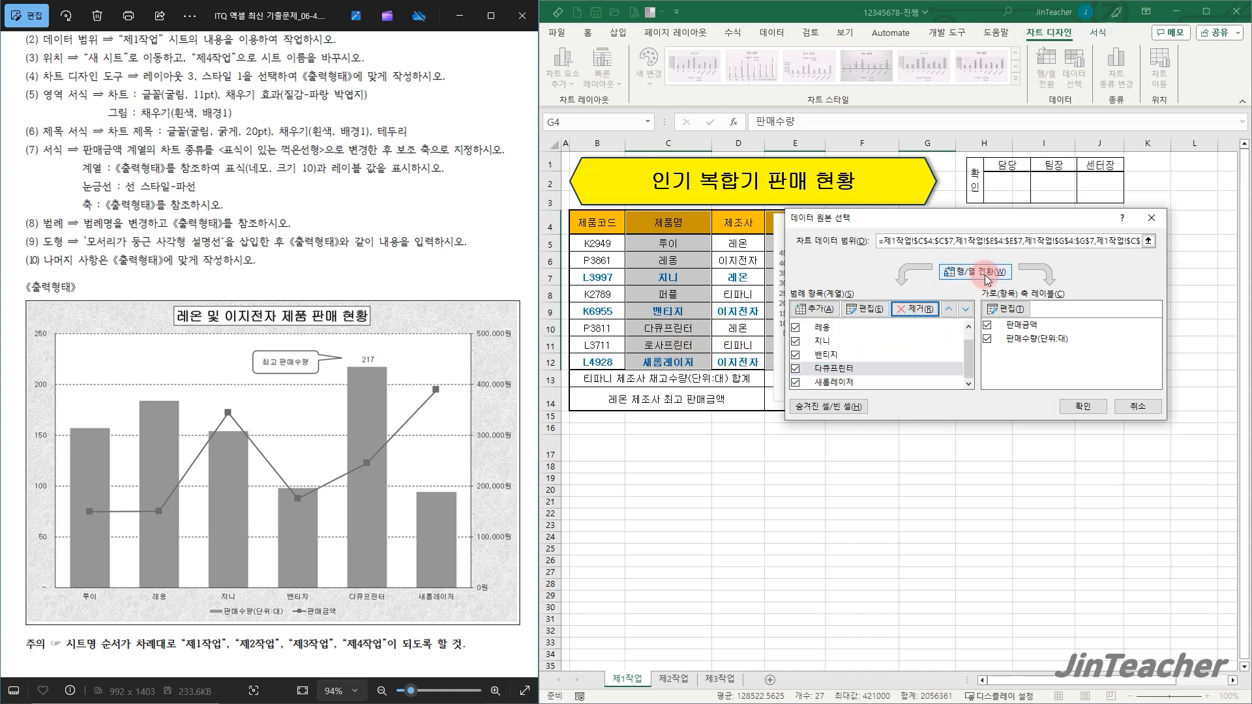
Switch the chart's rows and columns in the data source so the product names form the horizontal axis.
left_click(988, 274)
left_click(1079, 407)
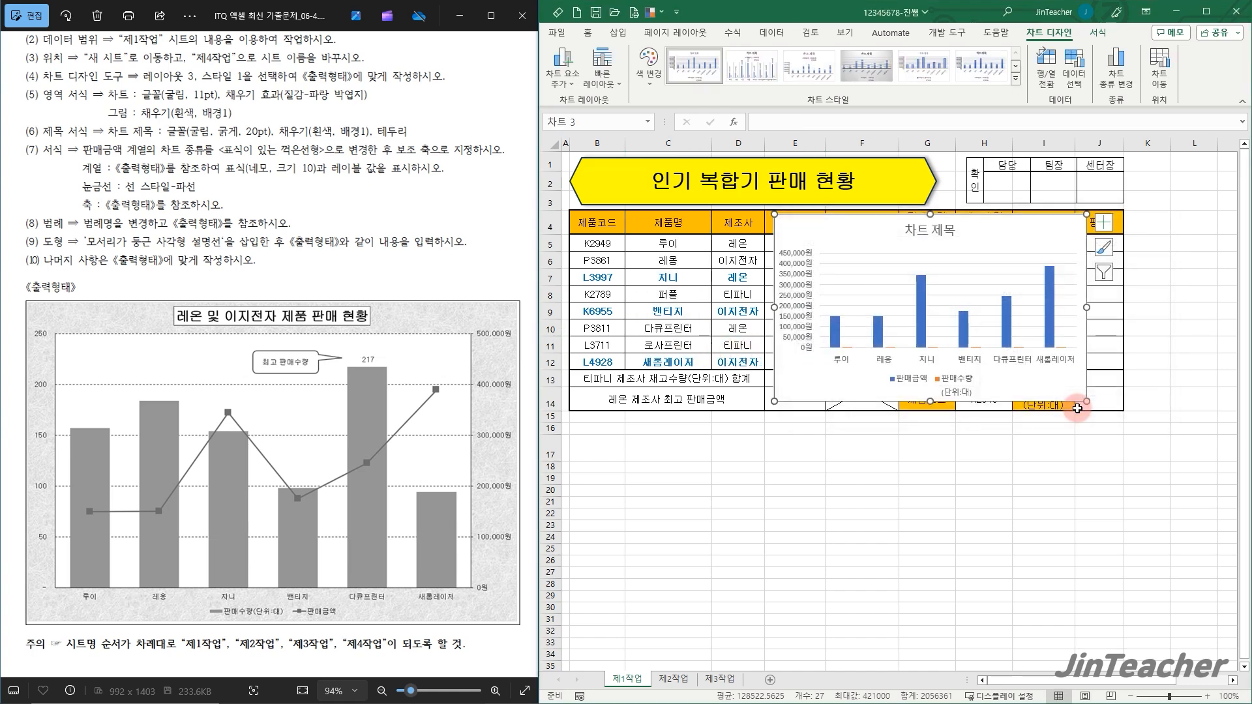
Move the chart to a new sheet named 제4작업 and place that sheet after 제3작업.
left_click(1164, 68)
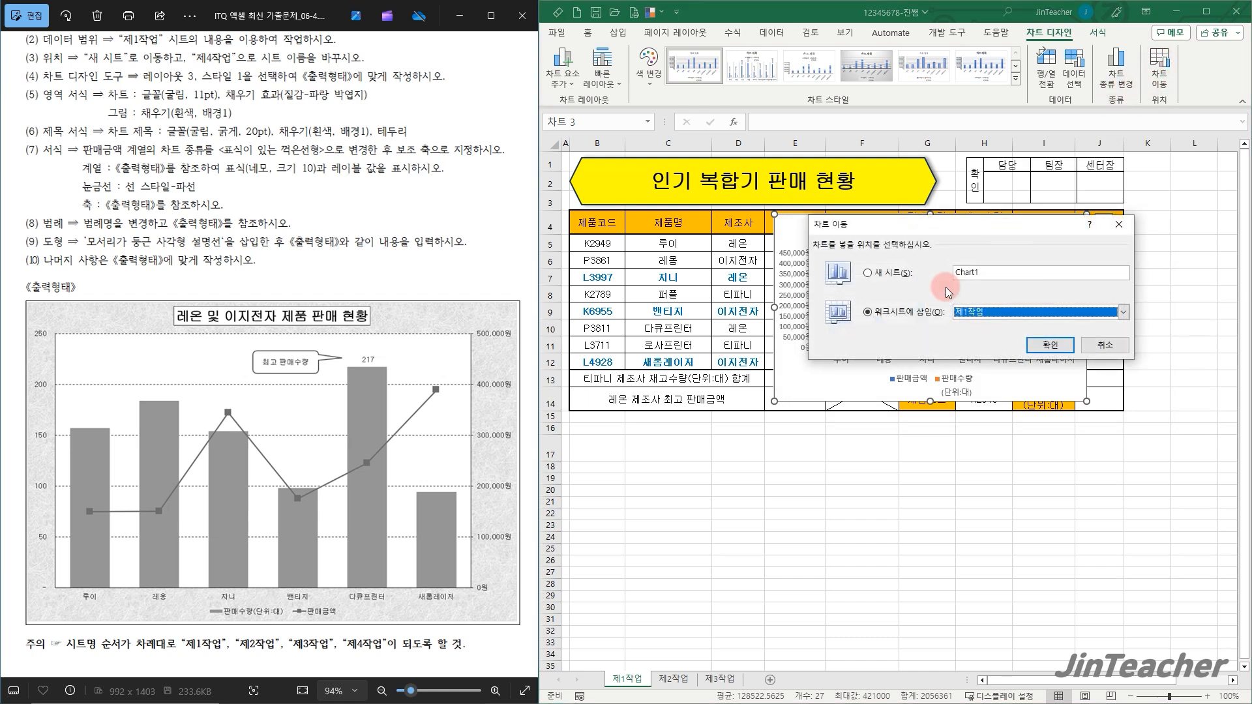
left_click(887, 273)
type("제4작업")
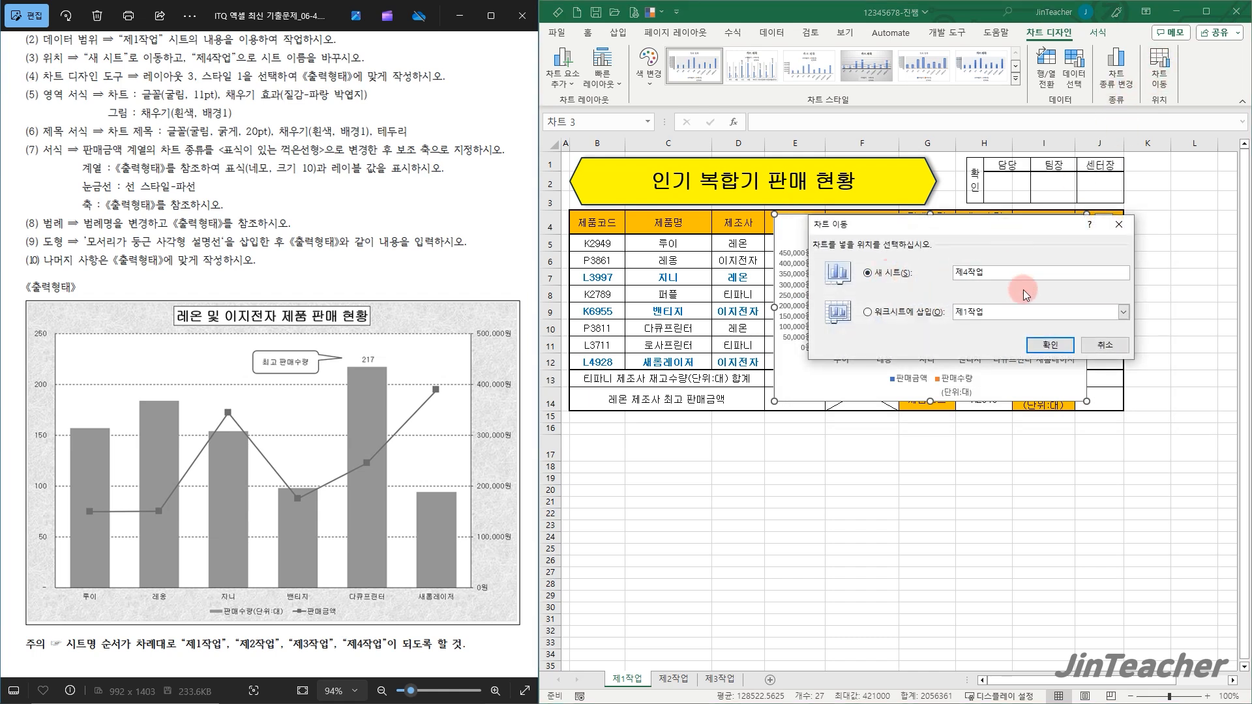
left_click(1050, 344)
left_click_drag(650, 665, 804, 646)
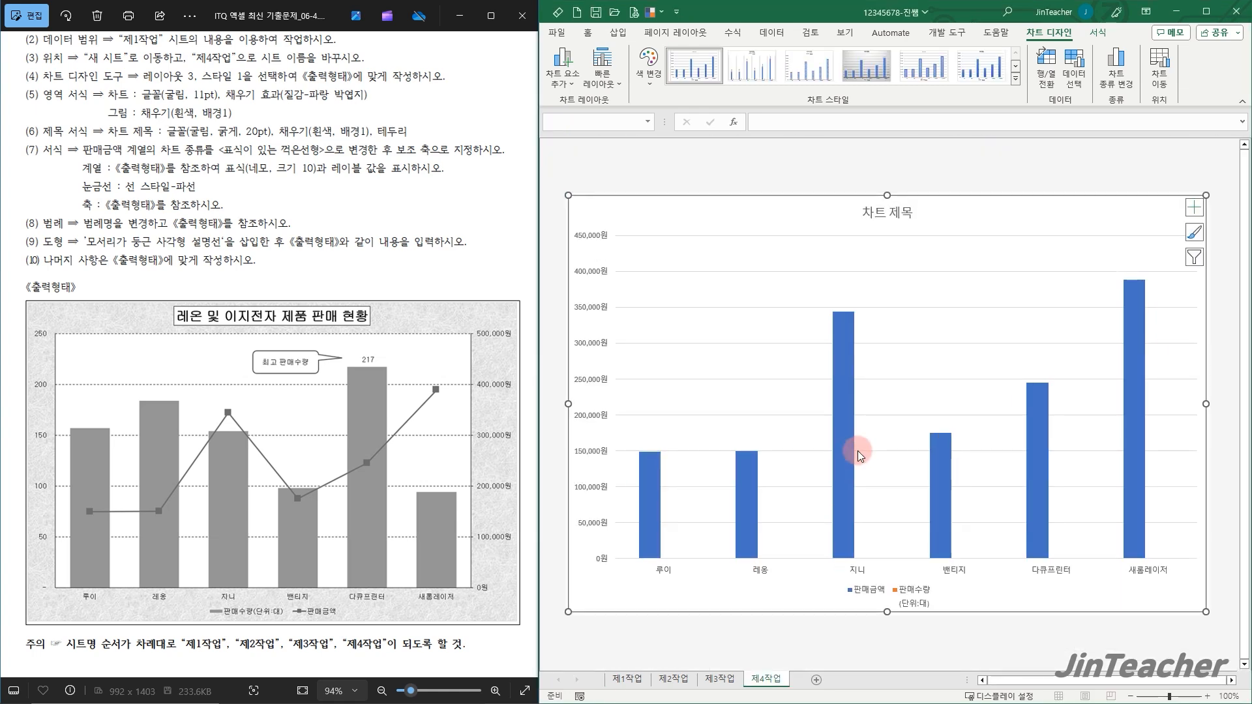
Apply quick layout 3 (레이아웃 3) and chart style 1 (스타일 1) to the chart.
left_click(347, 215)
scroll(348, 225, "up", 1)
scroll(347, 224, "down", 1)
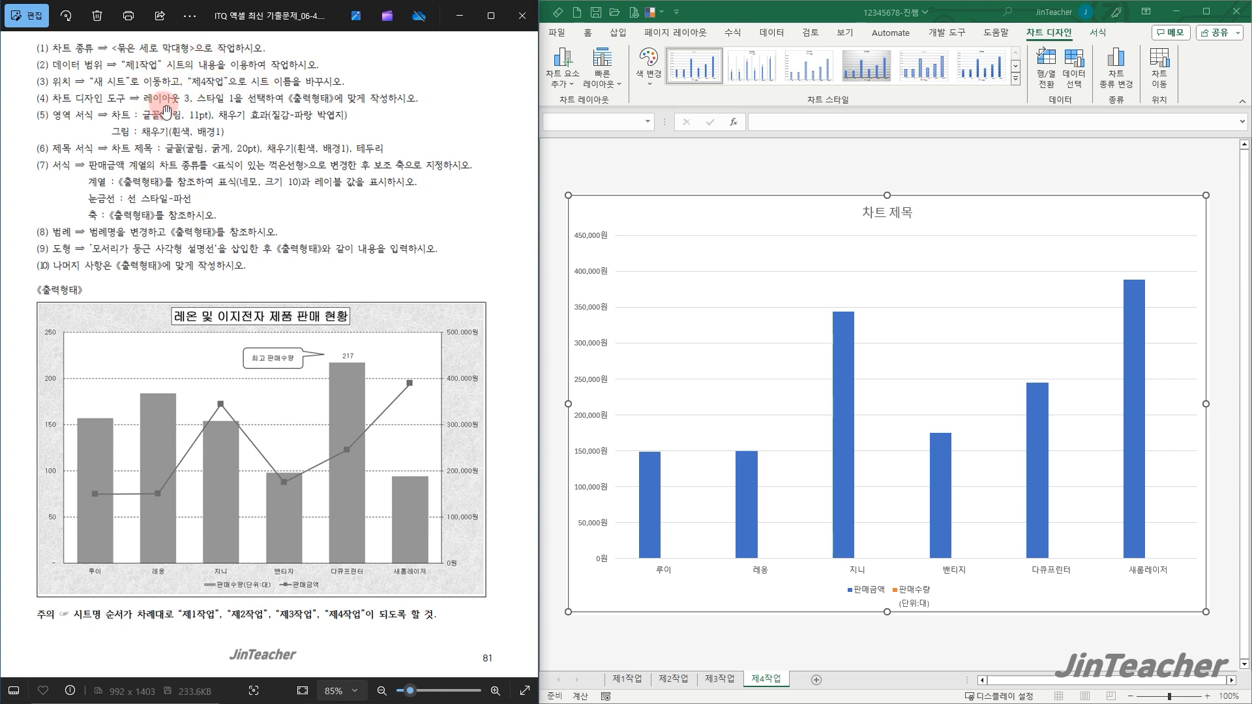
left_click(615, 210)
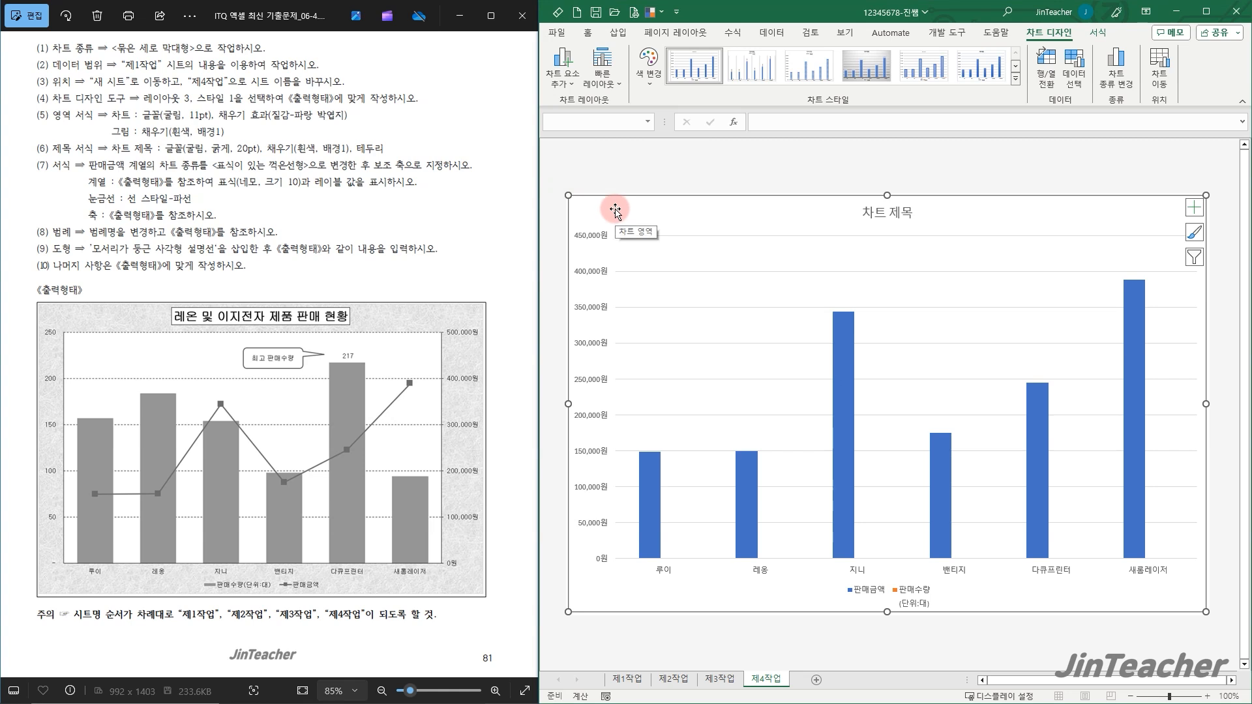
left_click(595, 86)
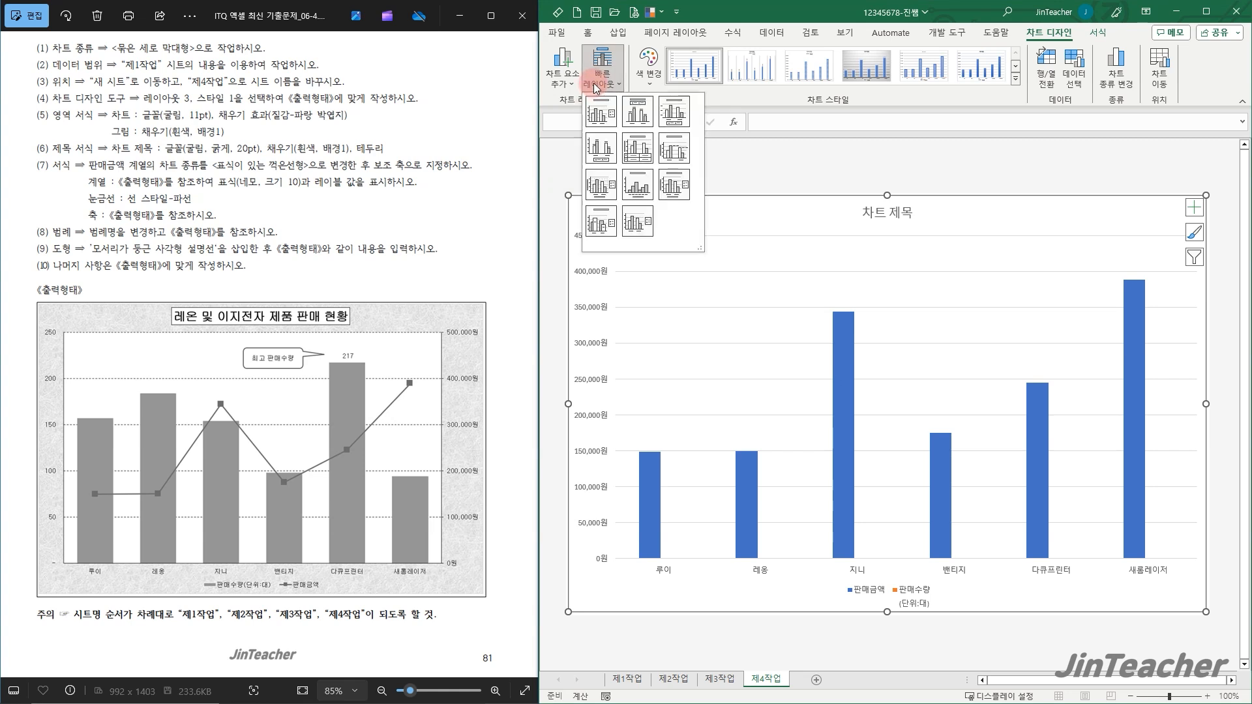
left_click(685, 117)
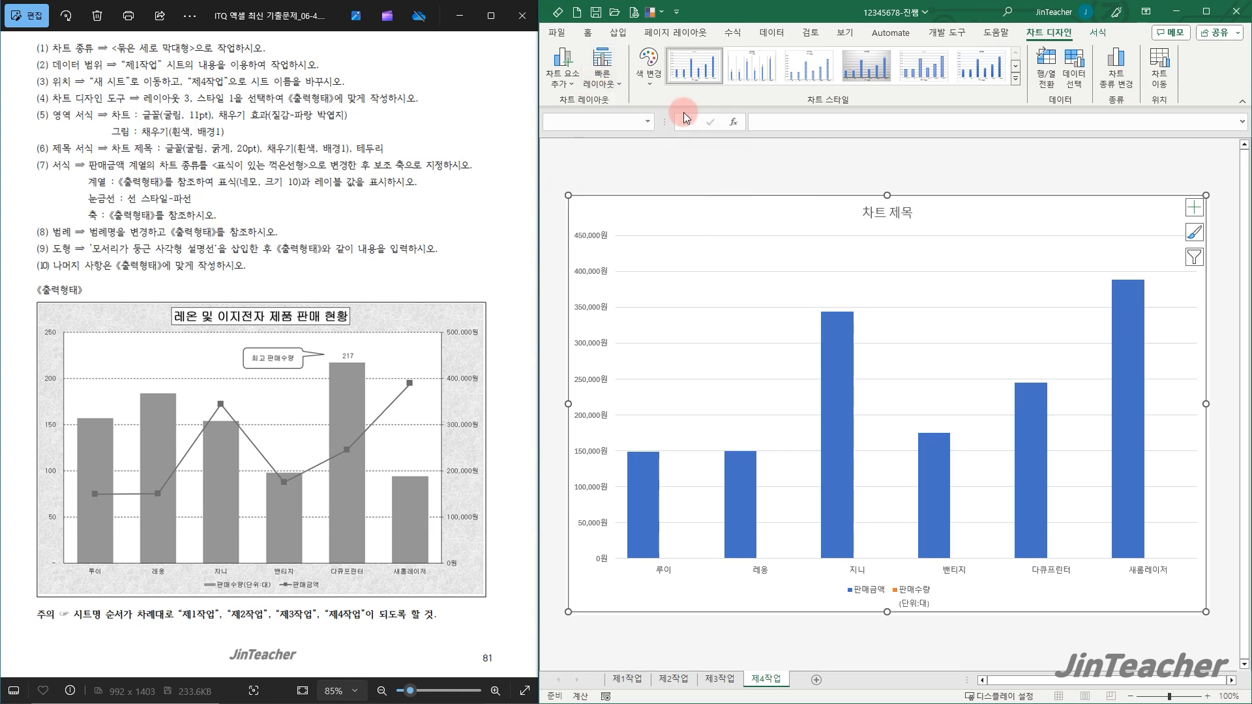
left_click(698, 63)
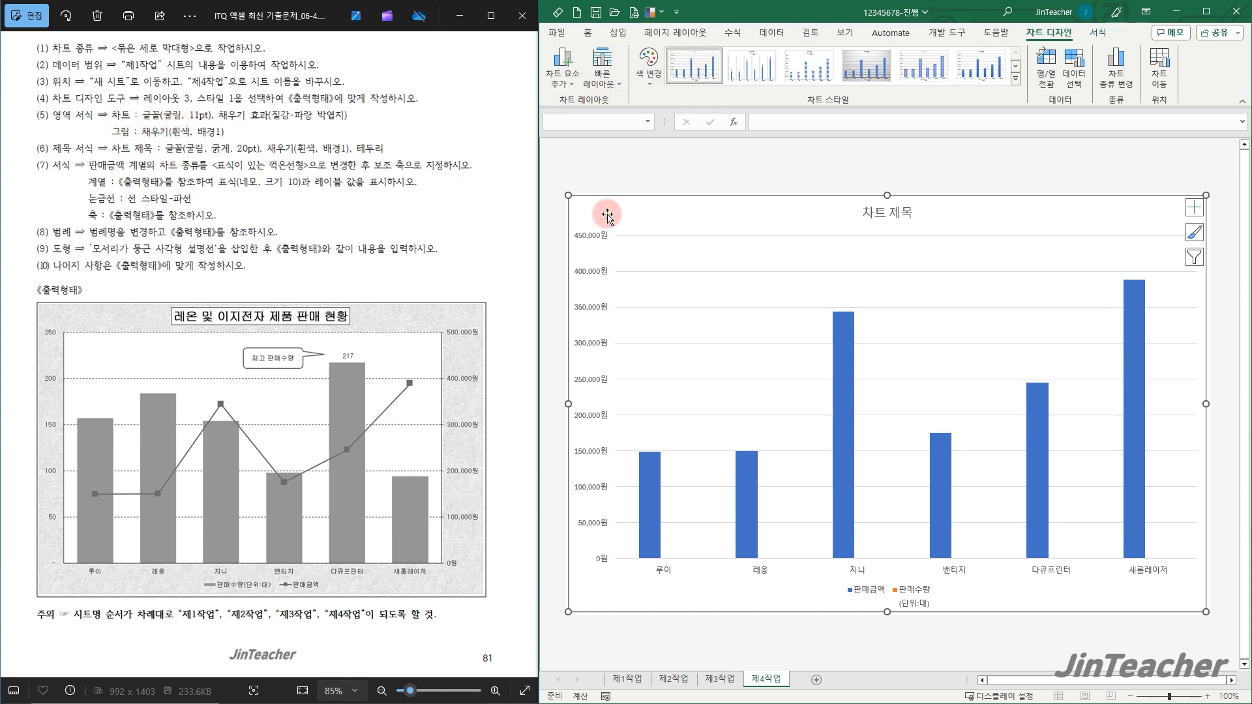
Set the font of the whole chart area to 굴림, size 11.
left_click(588, 33)
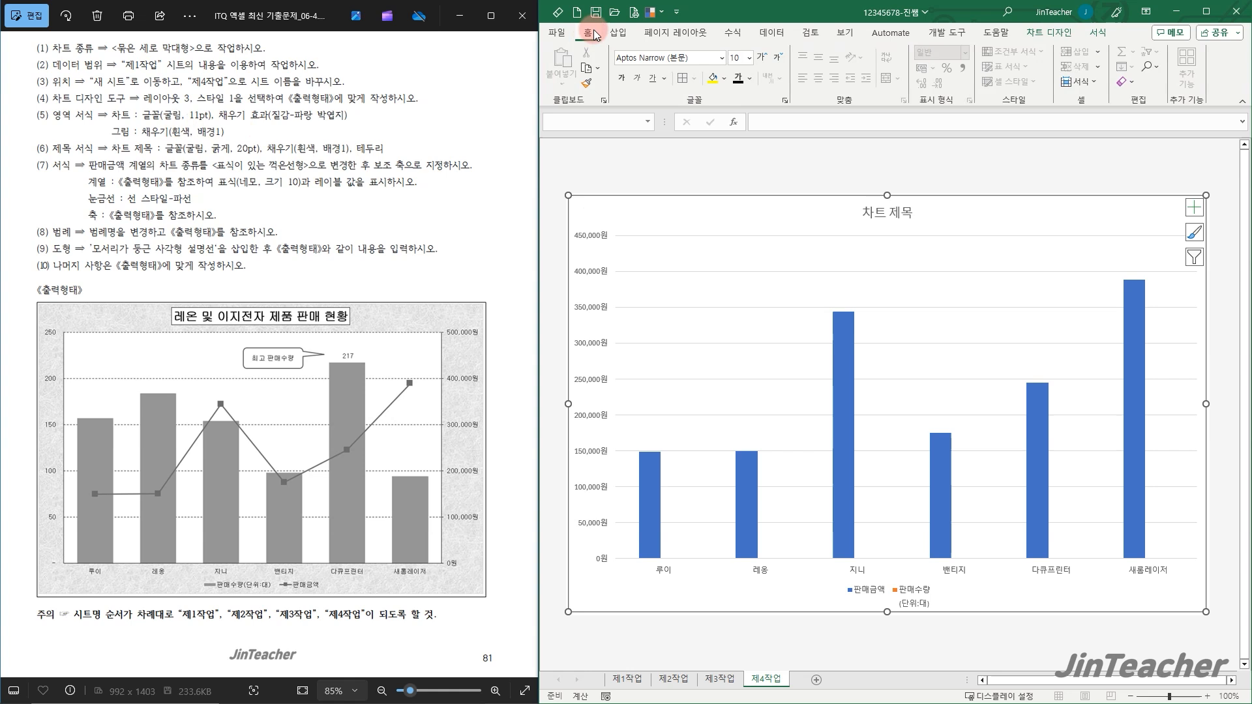
left_click(693, 58)
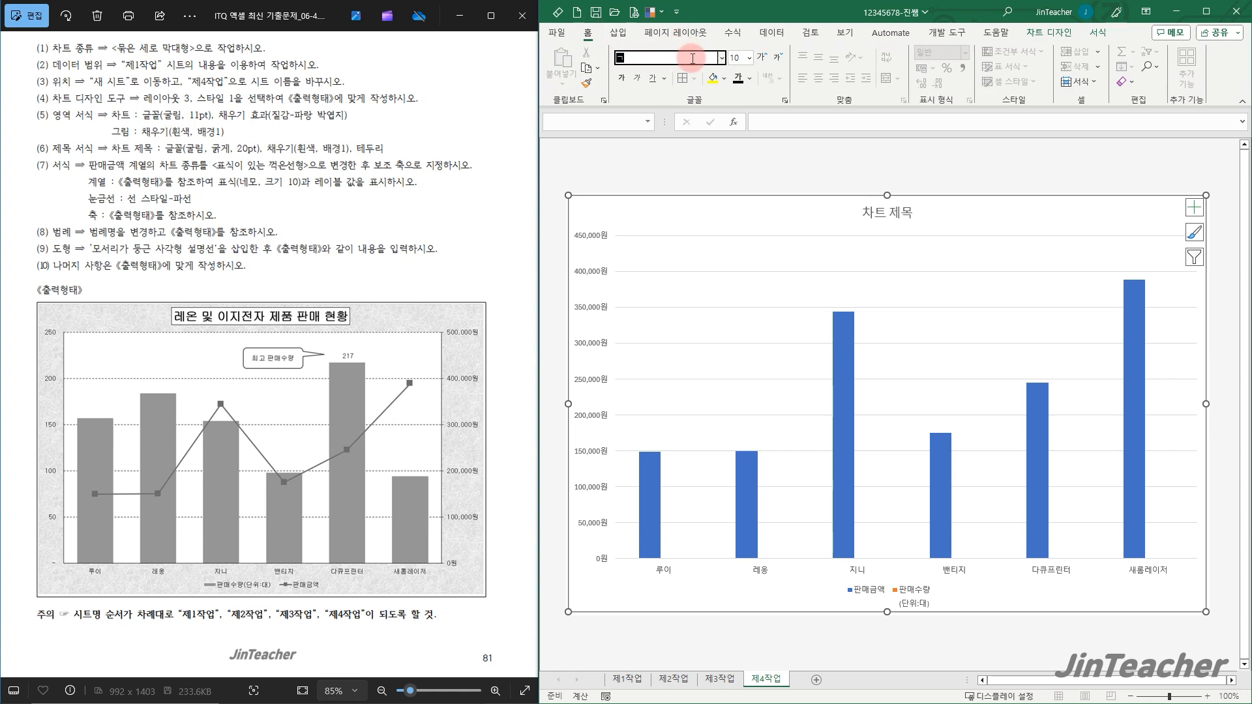
type("굴림")
key("Return")
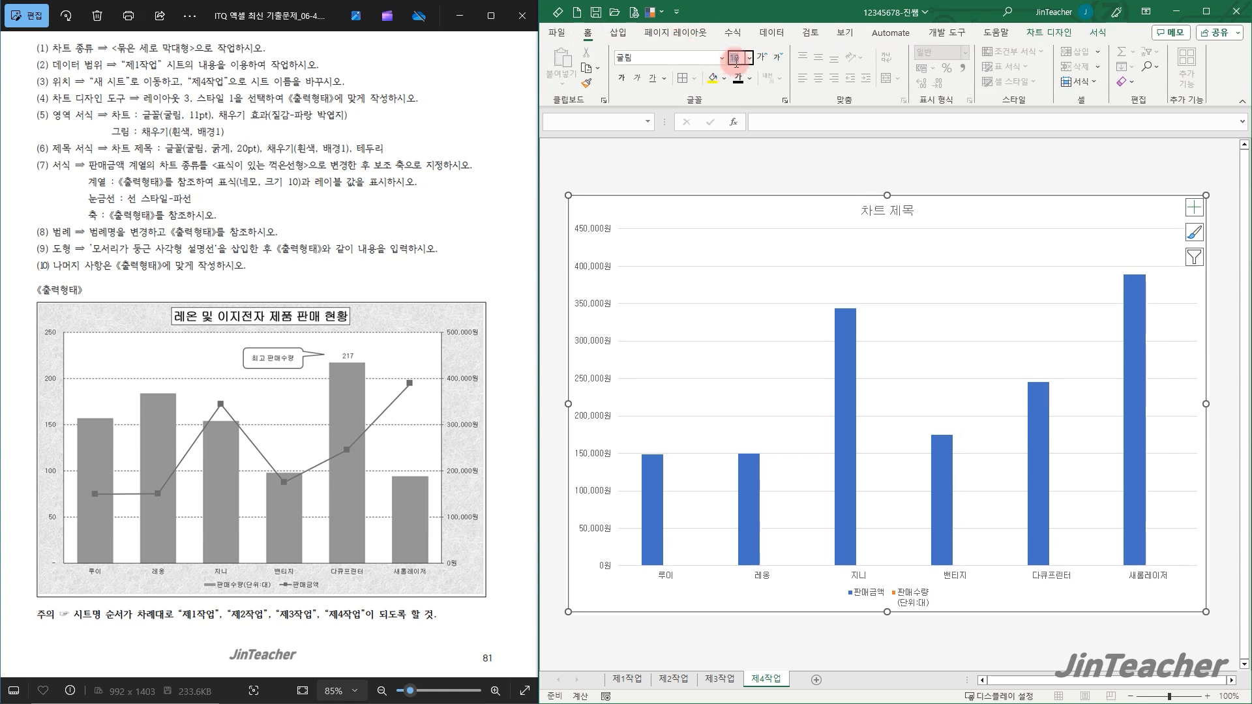
type("11")
key("Return")
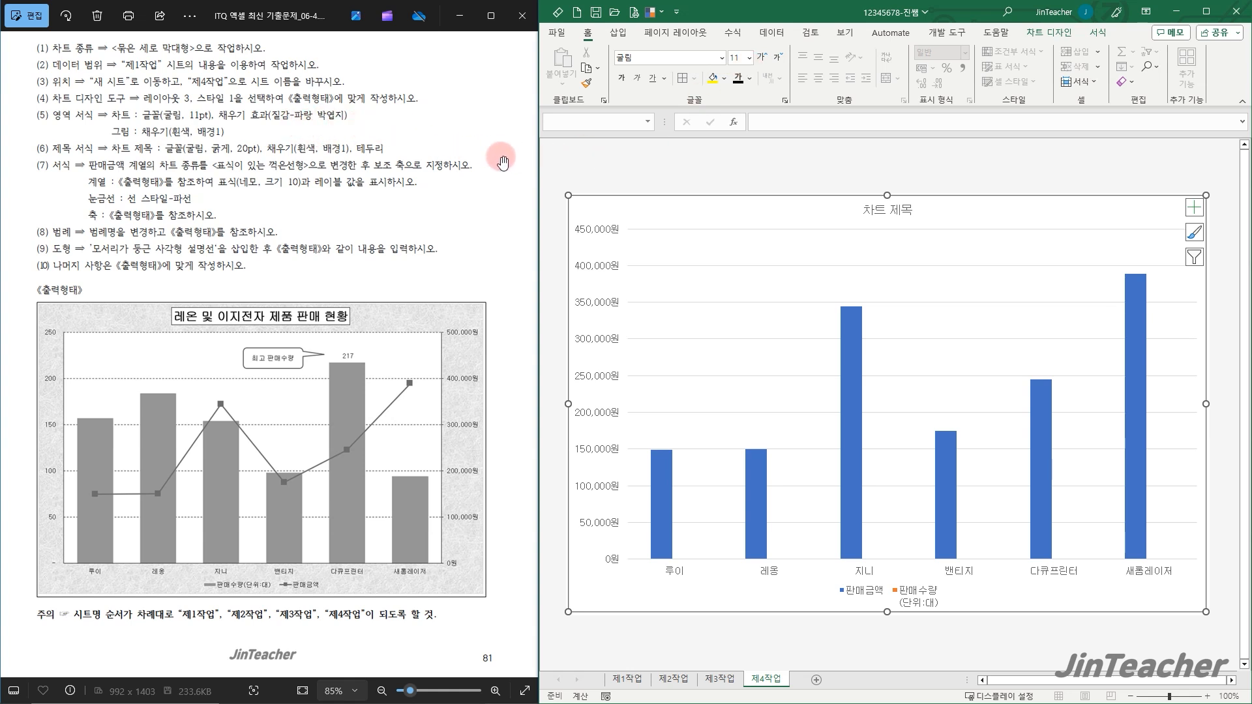
Fill the chart area with the 파랑 박엽지 texture.
left_click(1098, 32)
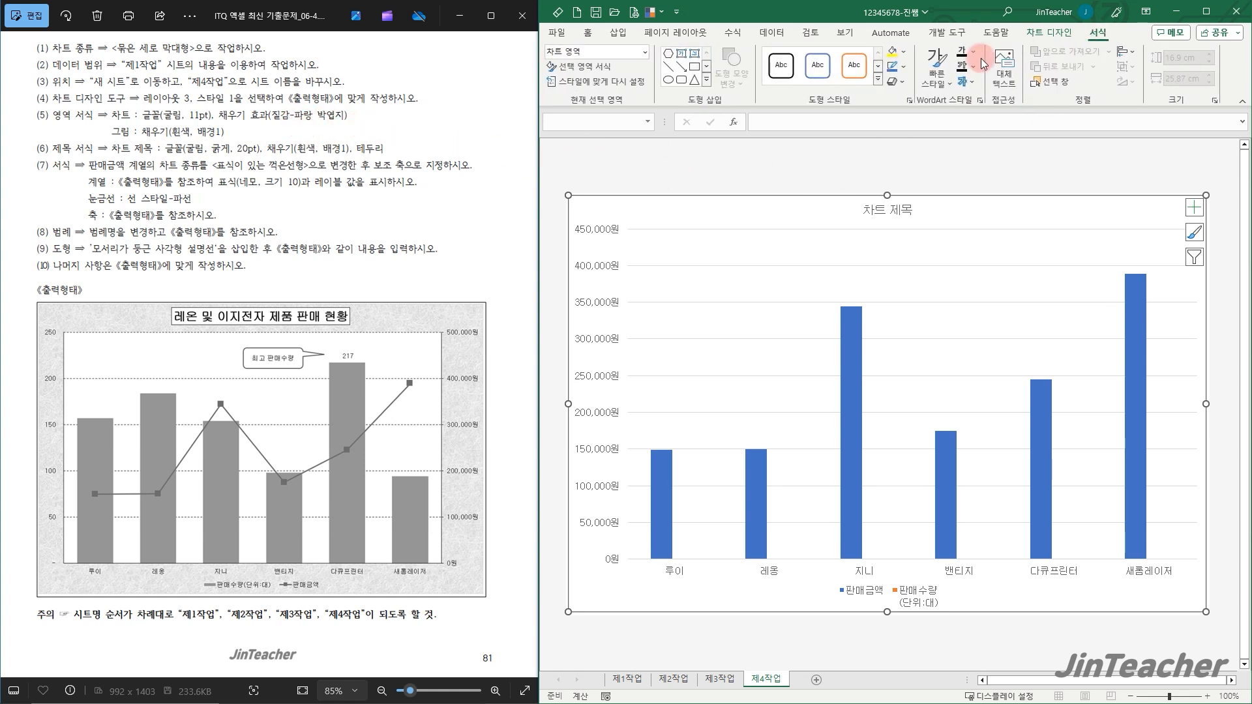
left_click(903, 50)
mouse_move(936, 292)
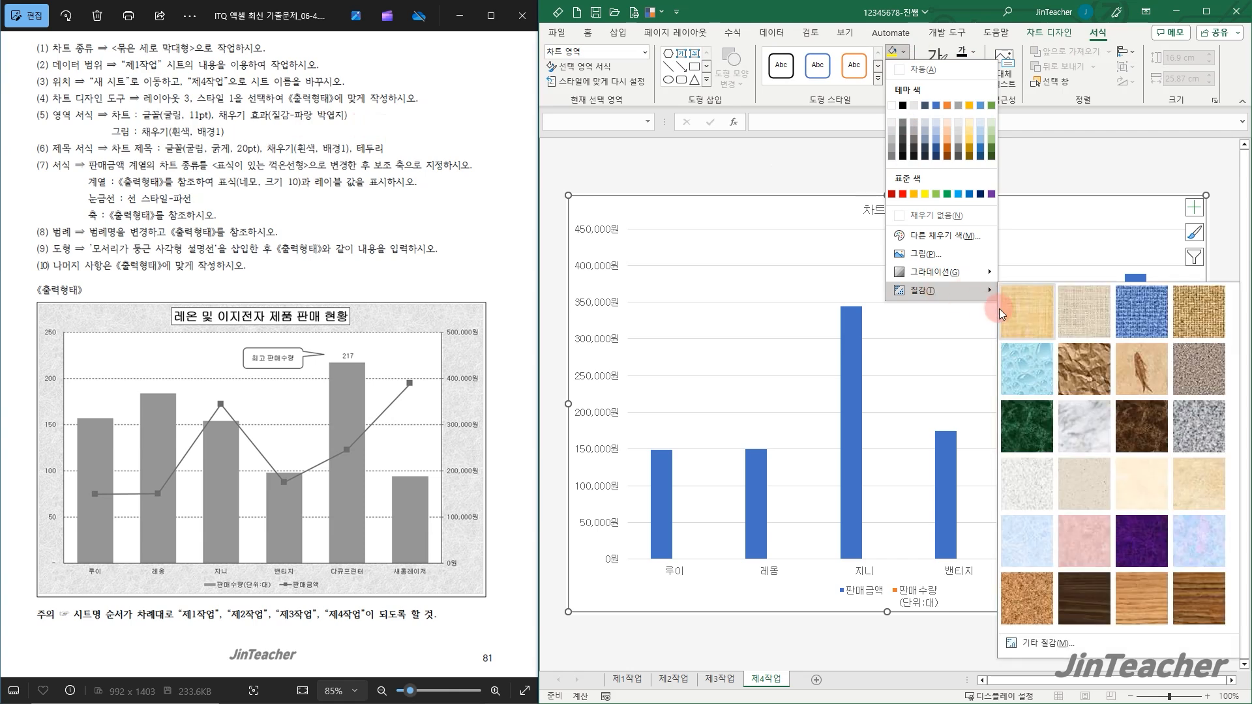
left_click(1020, 536)
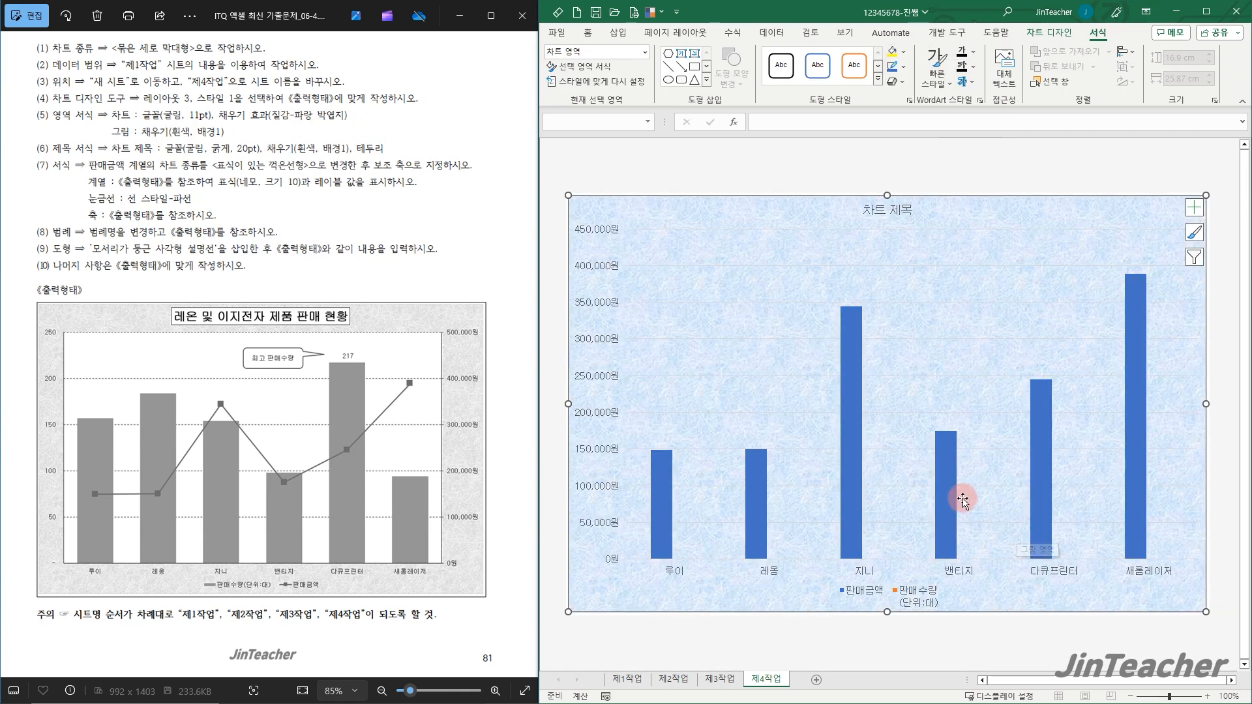
Fill the plot area with white (흰색, 배경 1).
left_click(762, 319)
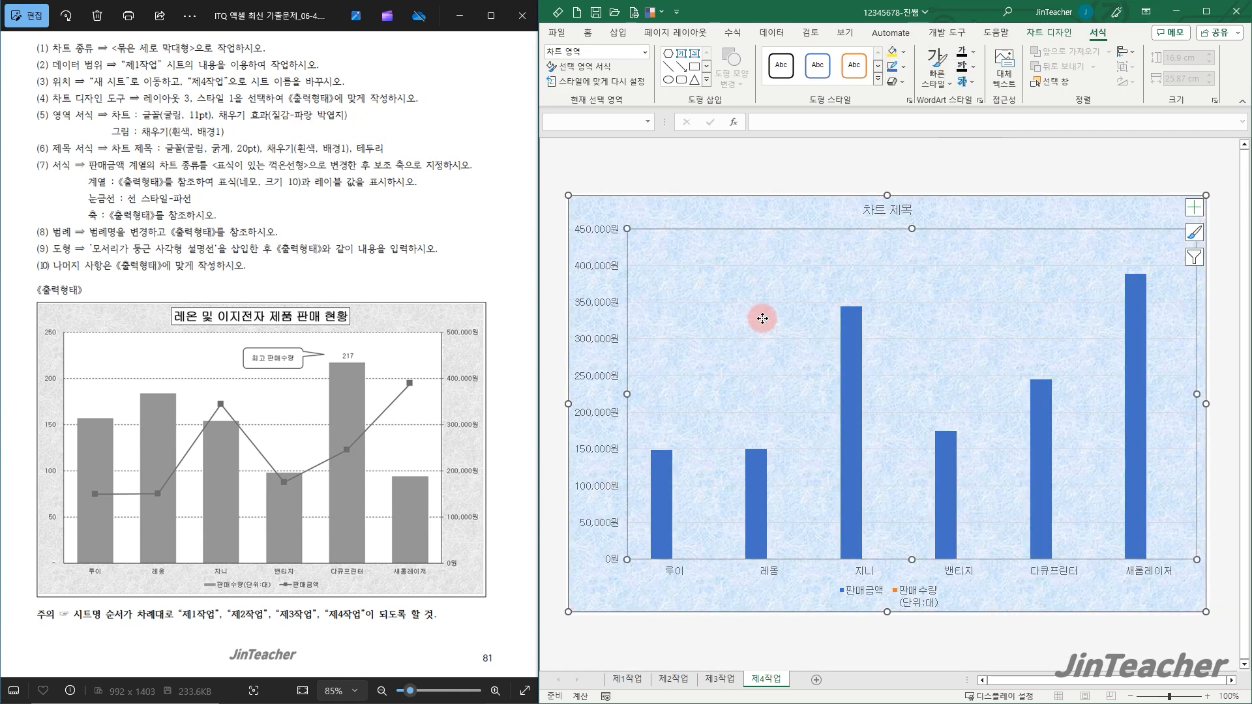
left_click(903, 51)
left_click(895, 106)
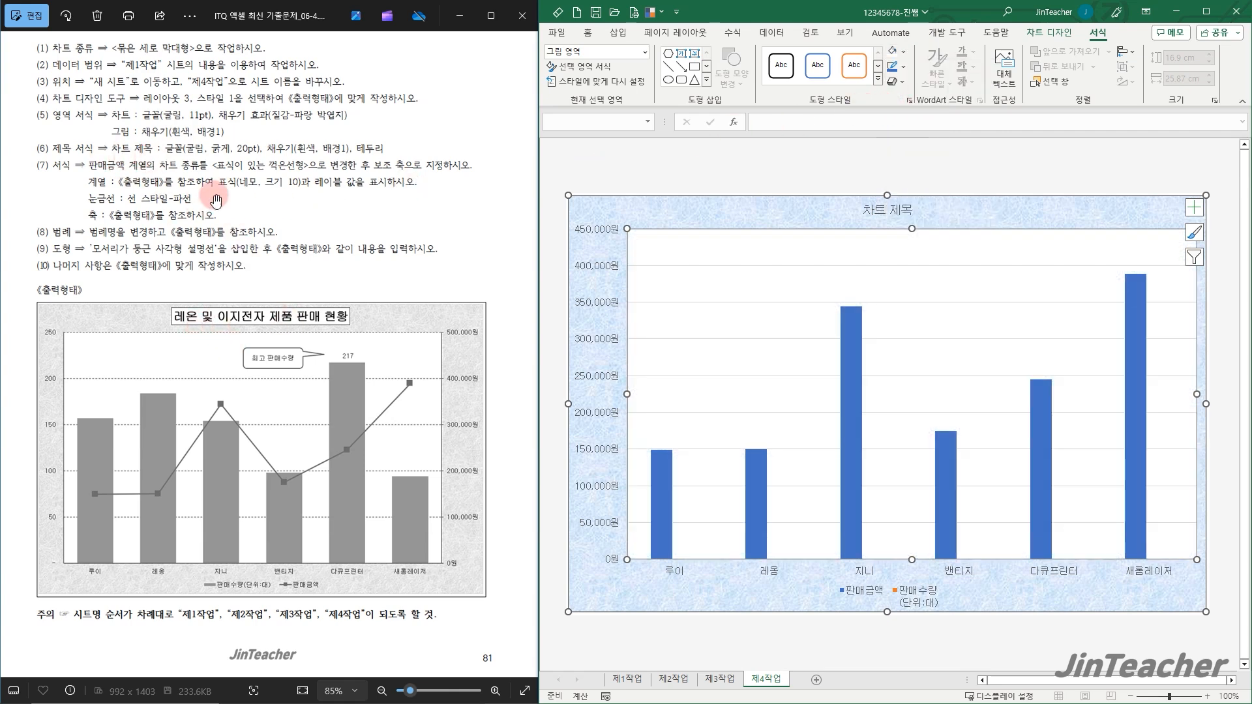
Replace the chart title text with "레온 및 이지전자 제품 판매 현황".
left_click(888, 210)
triple_click(887, 210)
key("BackSpace")
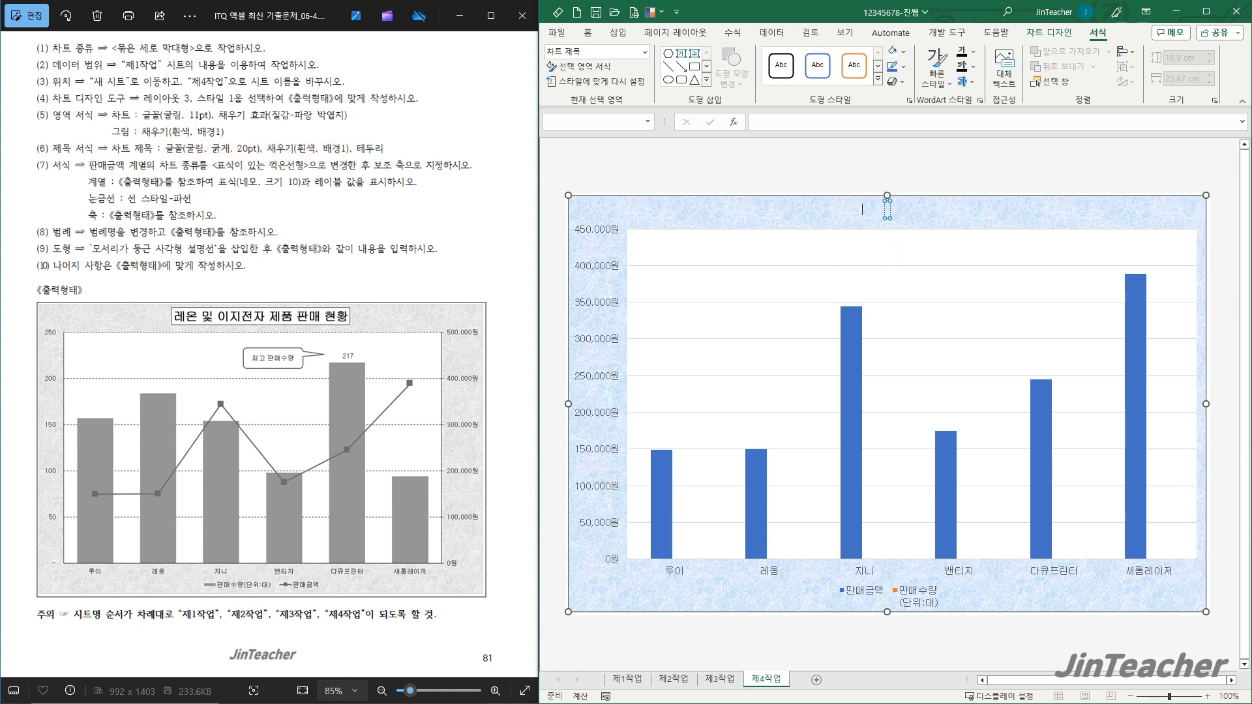
type("레온 및 이지전자 제품 판매 현황")
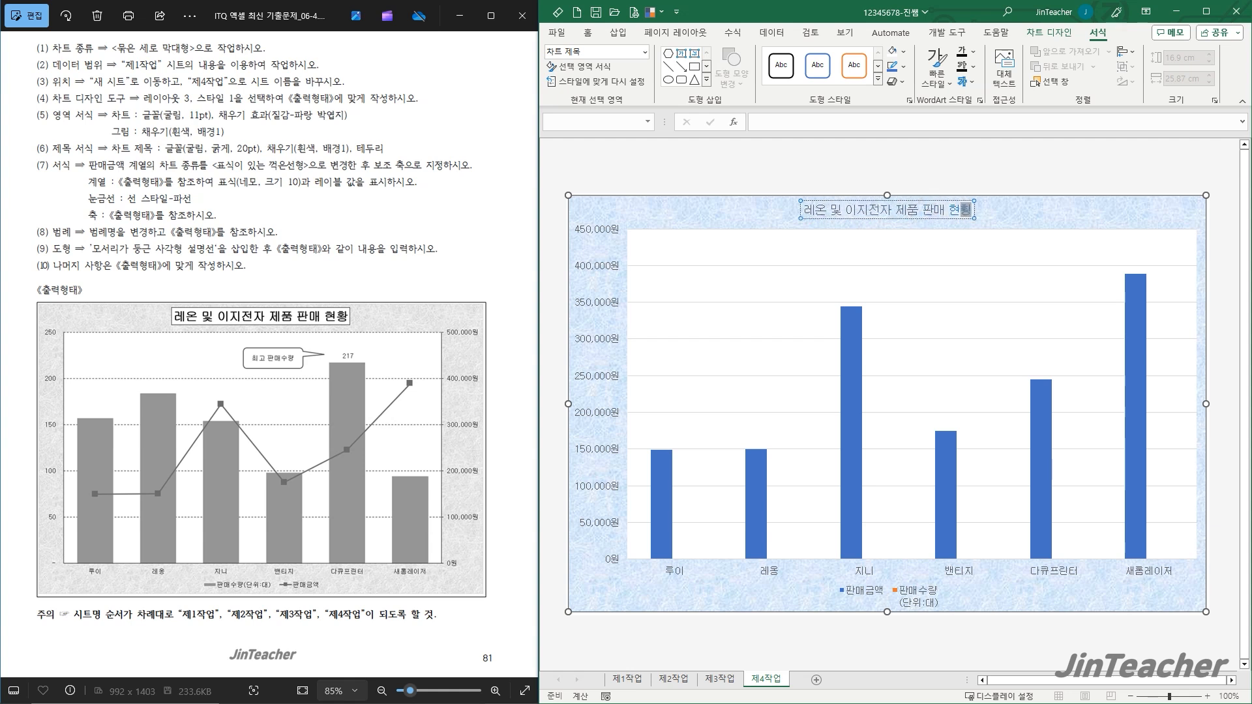
Set the chart title's font size to 20 and make it bold.
left_click(973, 210)
left_click(587, 32)
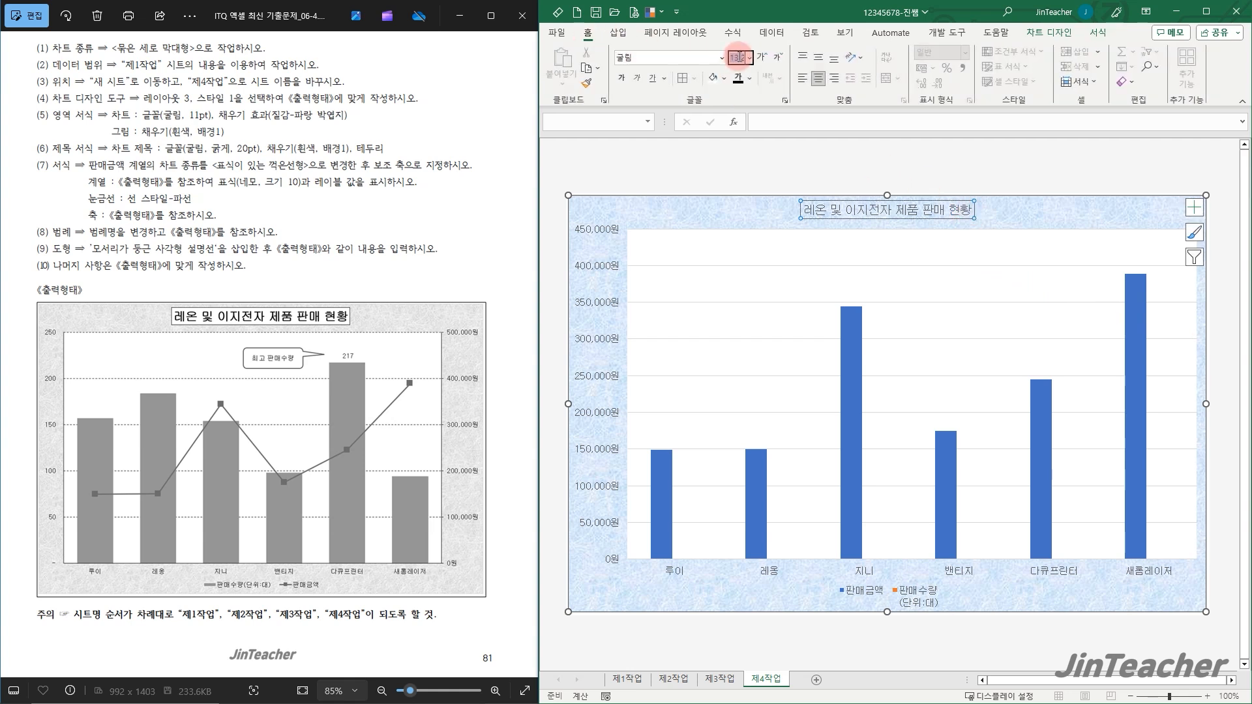
left_click(739, 58)
type("20")
key("Return")
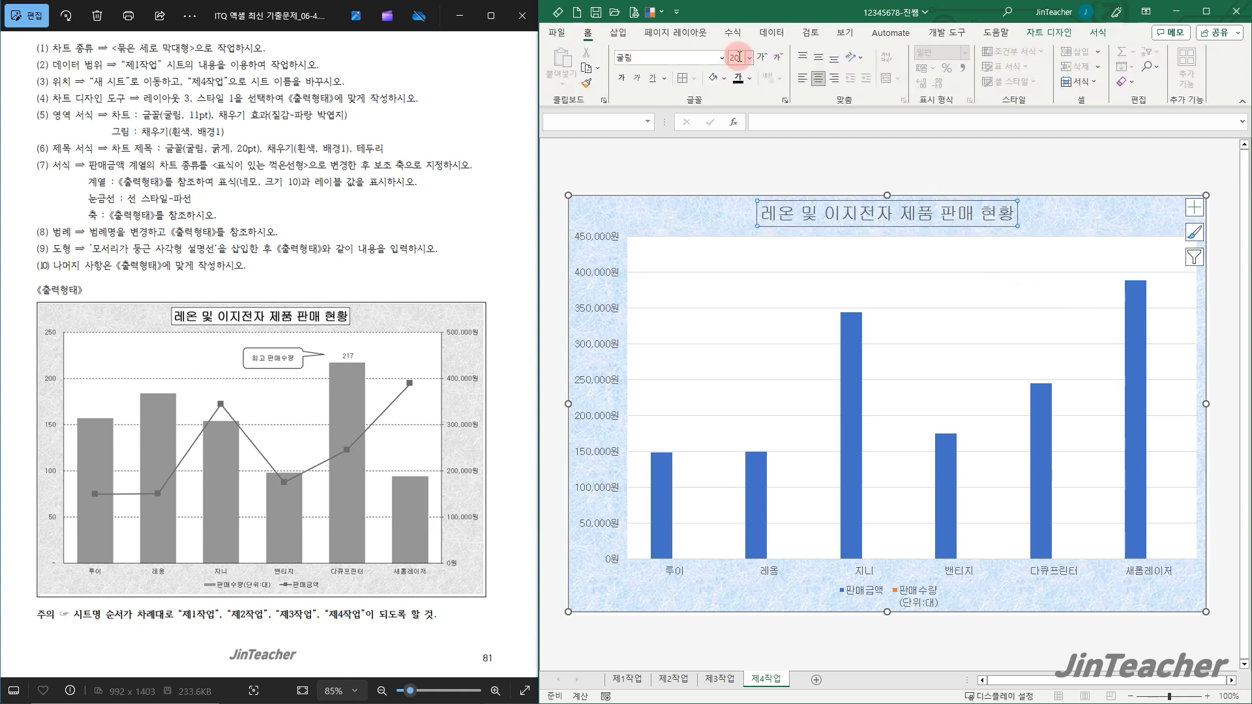
left_click(622, 78)
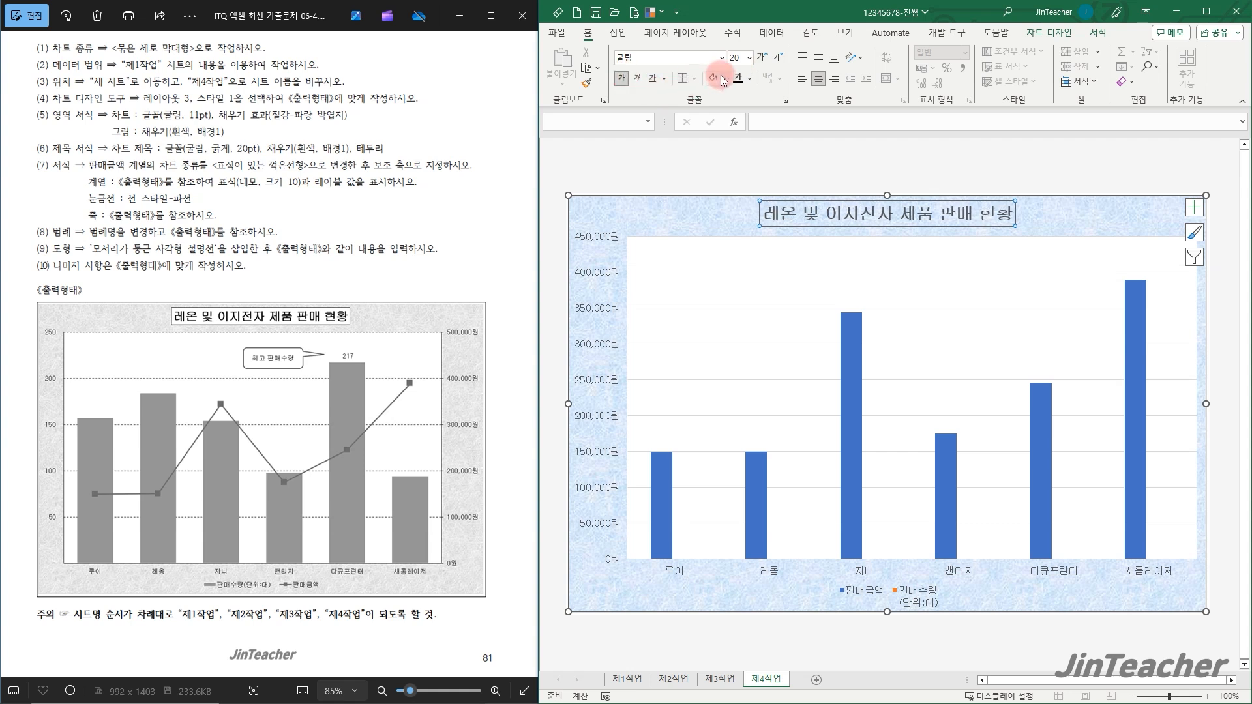
Give the chart title a white fill (흰색, 배경 1) and a black outline.
left_click(724, 78)
left_click(716, 134)
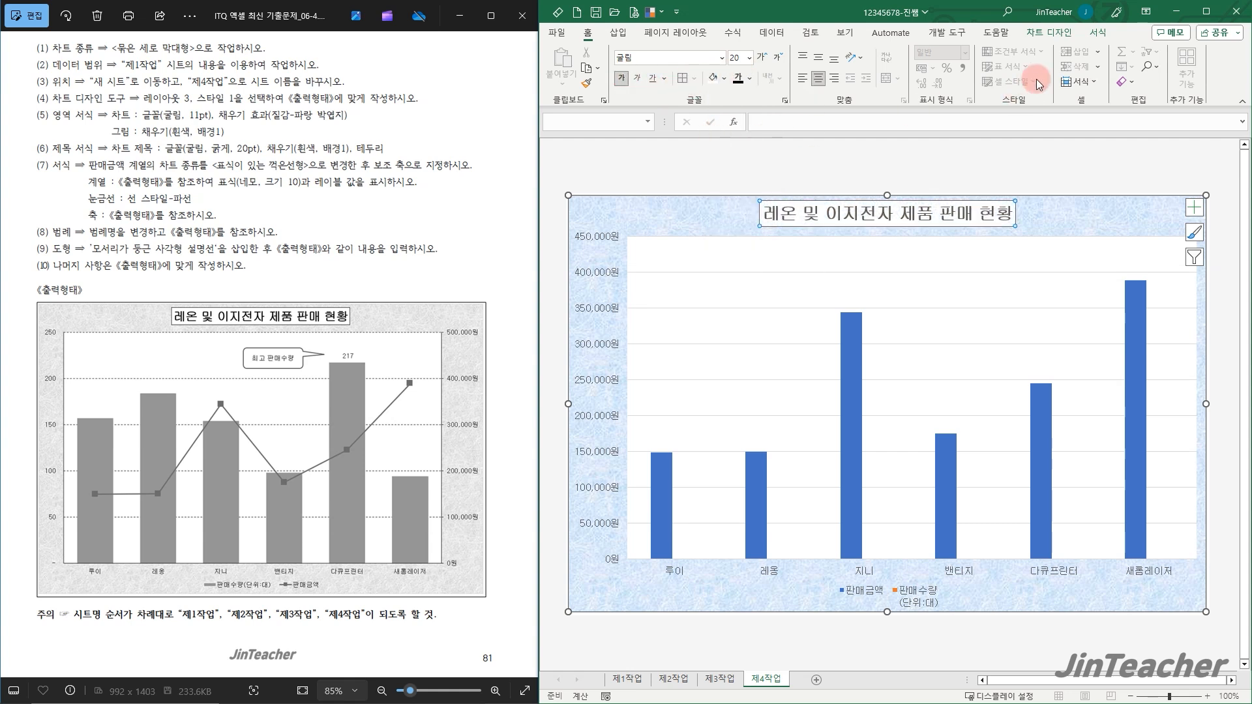
left_click(1098, 32)
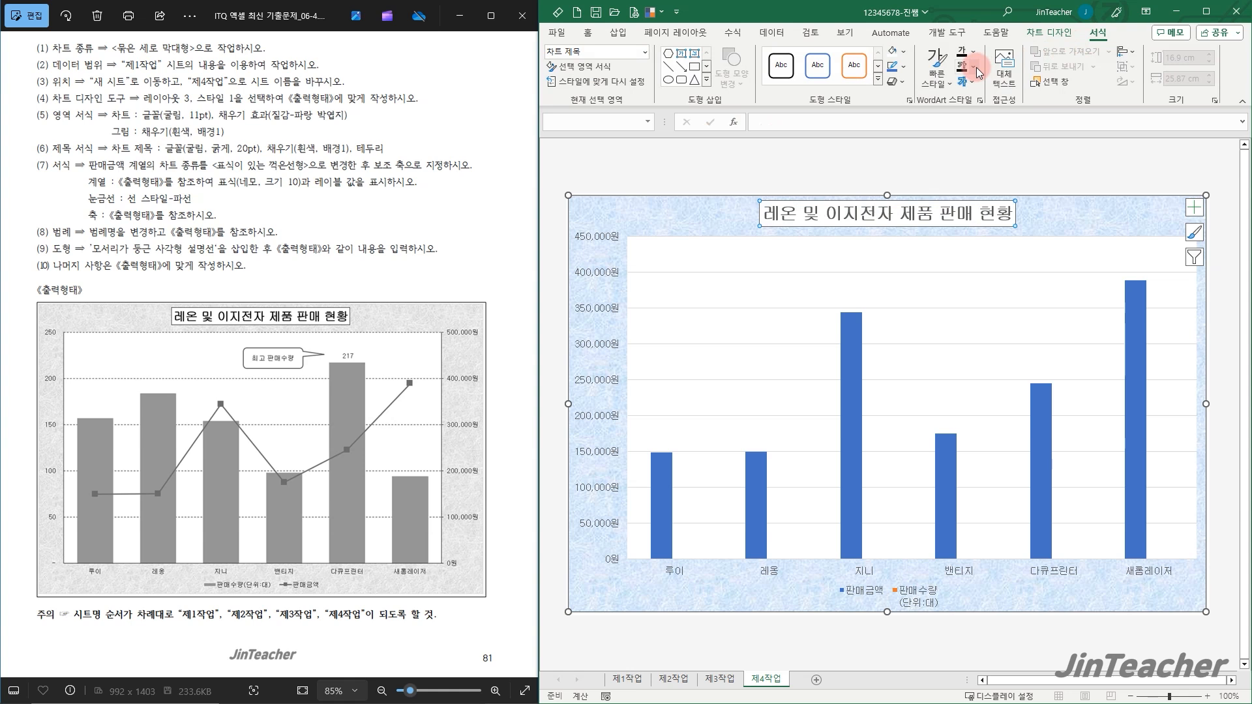
left_click(905, 69)
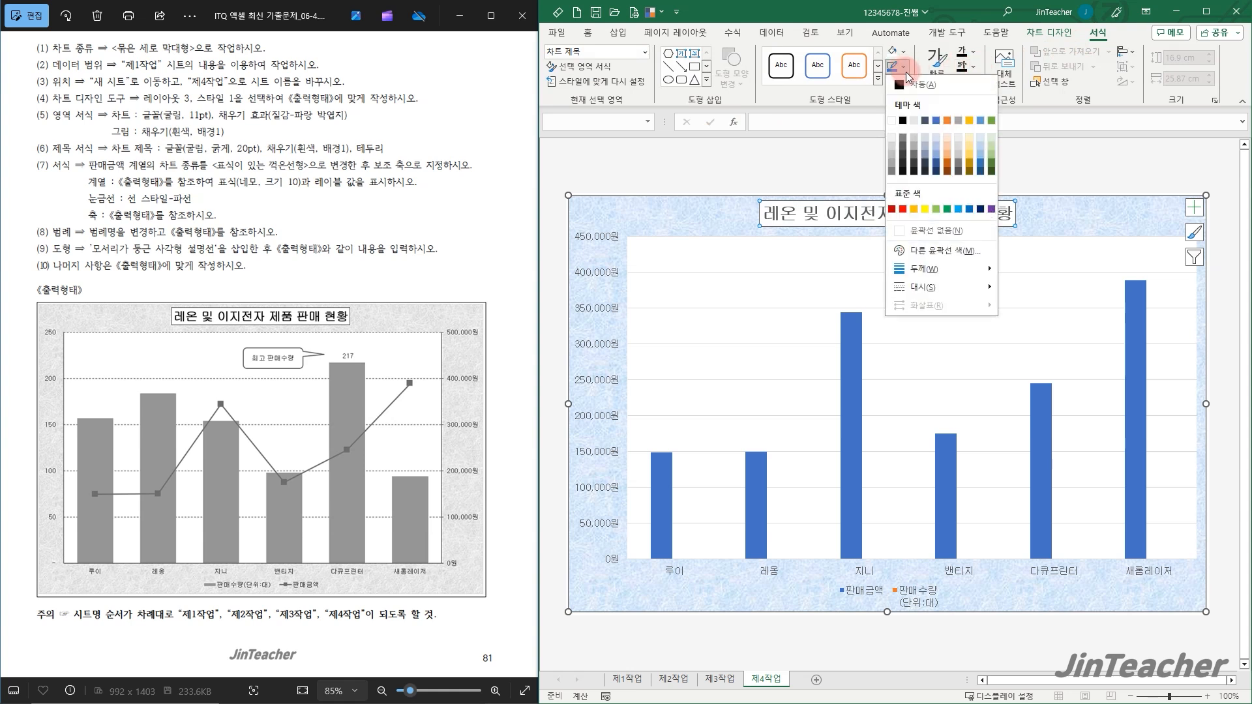
left_click(906, 120)
left_click(1073, 210)
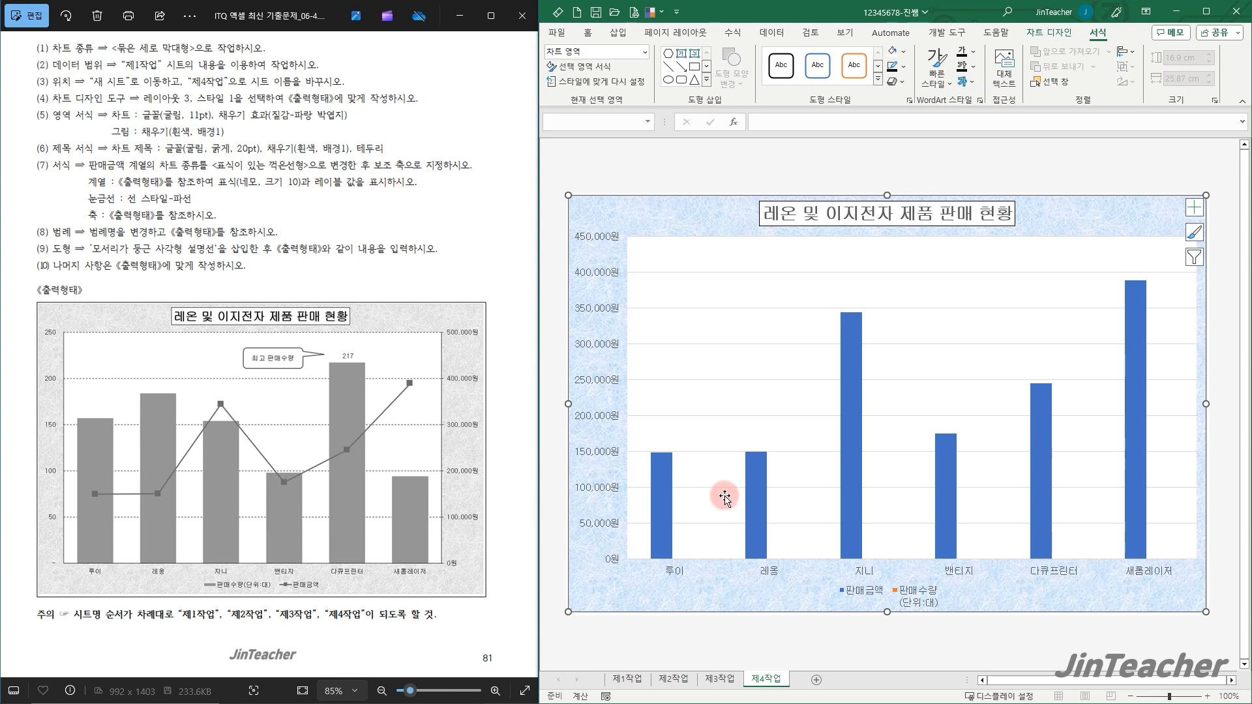
Change the 판매금액 series to 표식이 있는 꺾은선형 and plot it on the secondary axis.
left_click(661, 478)
right_click(661, 479)
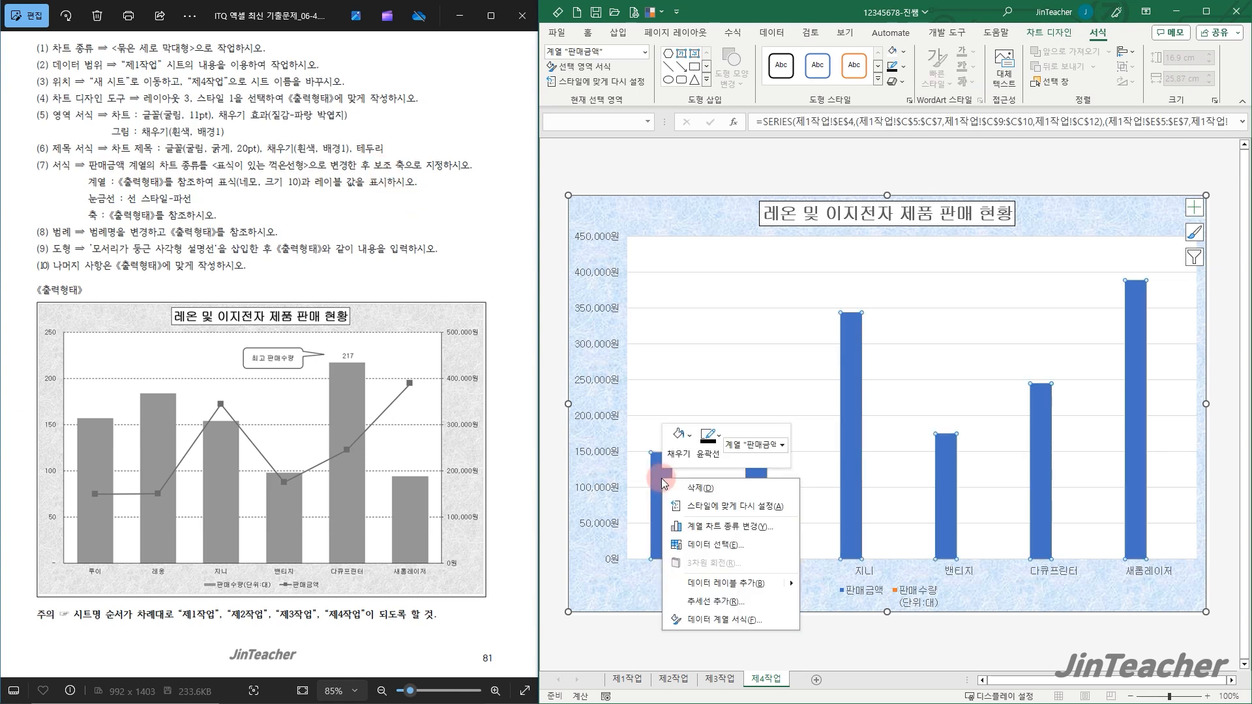
left_click(755, 522)
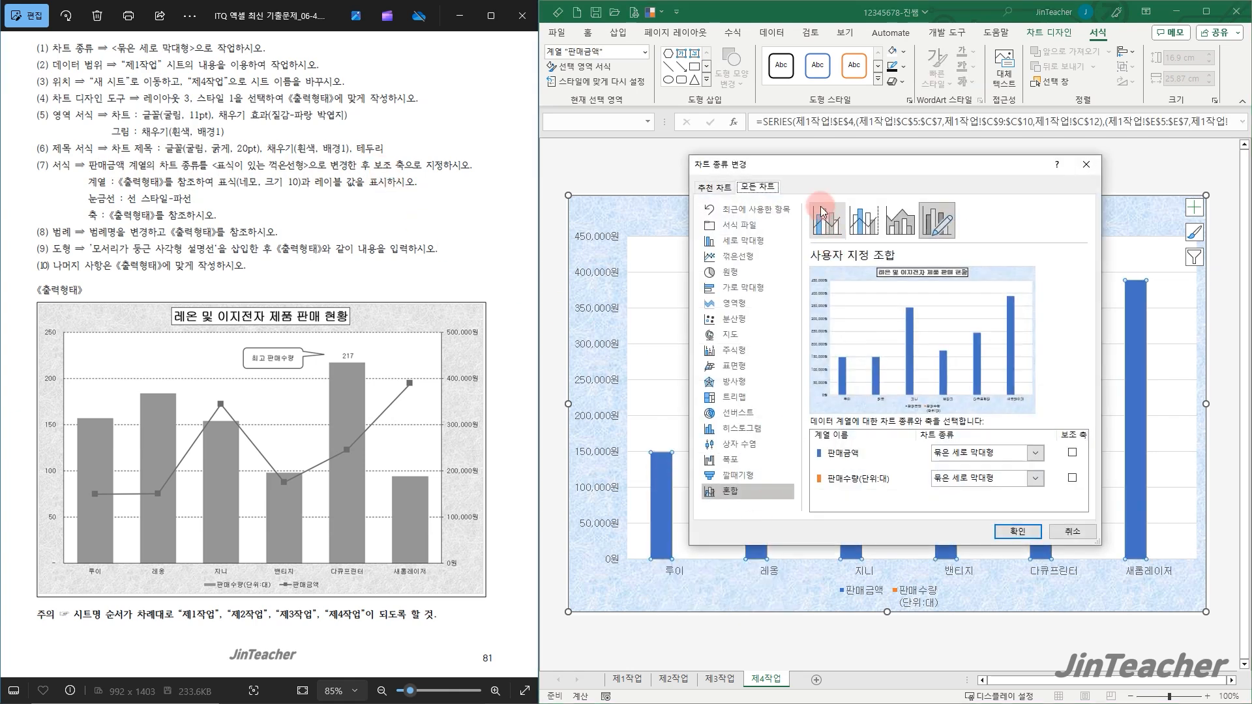
left_click(1027, 452)
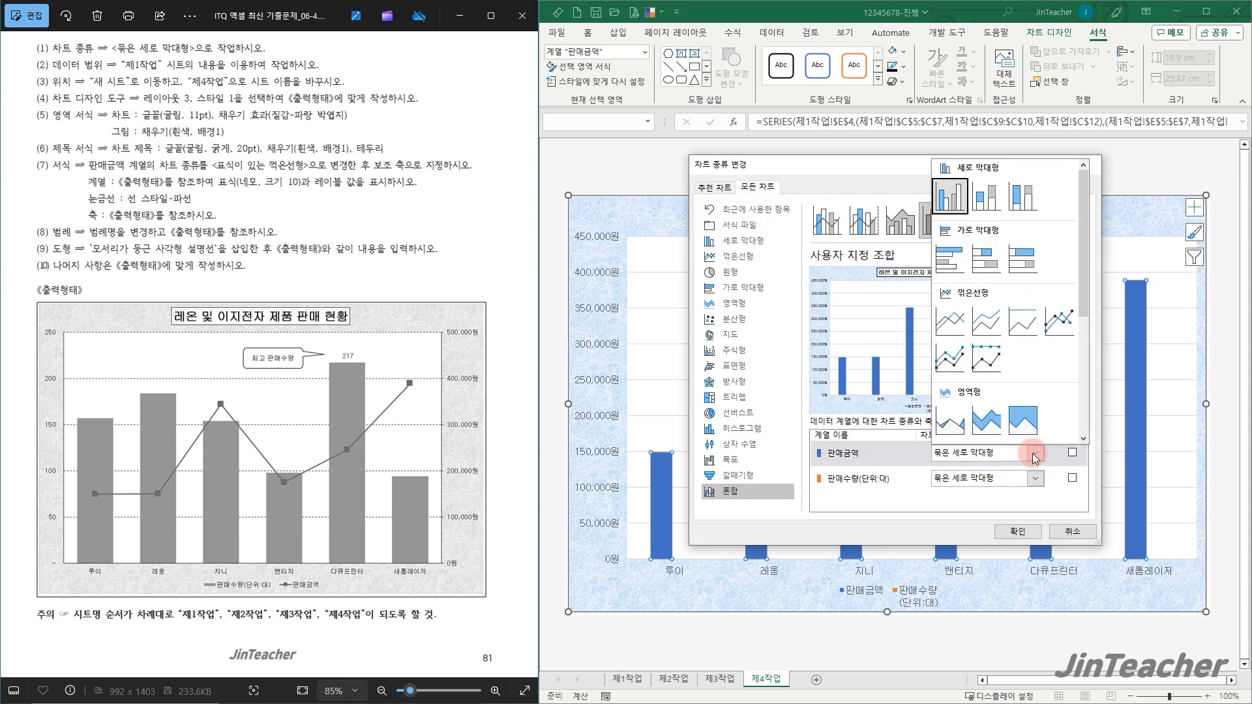
left_click(1070, 331)
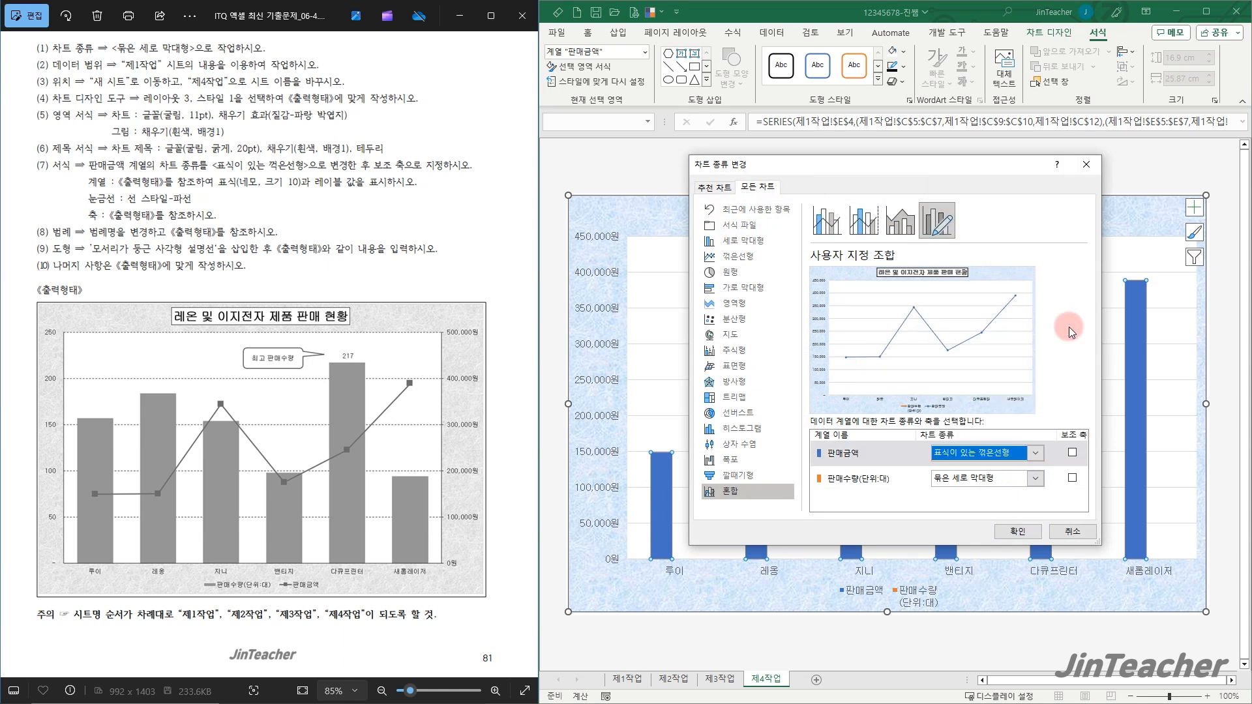
left_click(1072, 453)
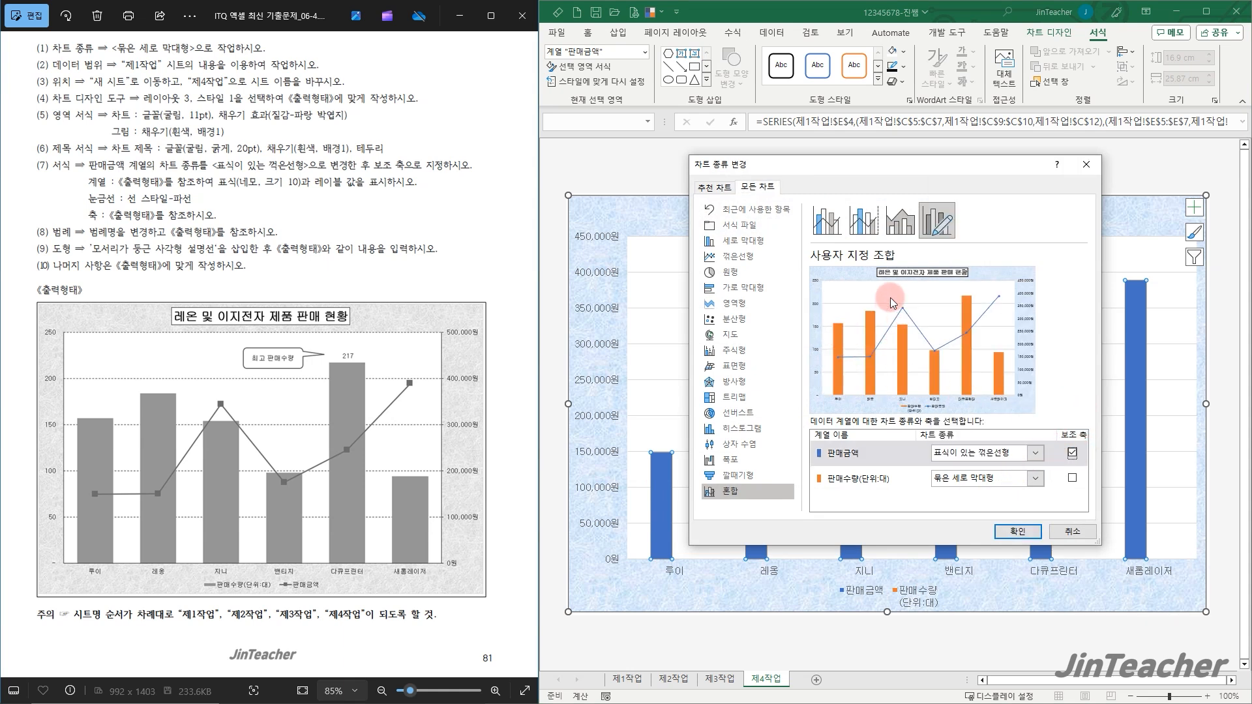
left_click(1012, 530)
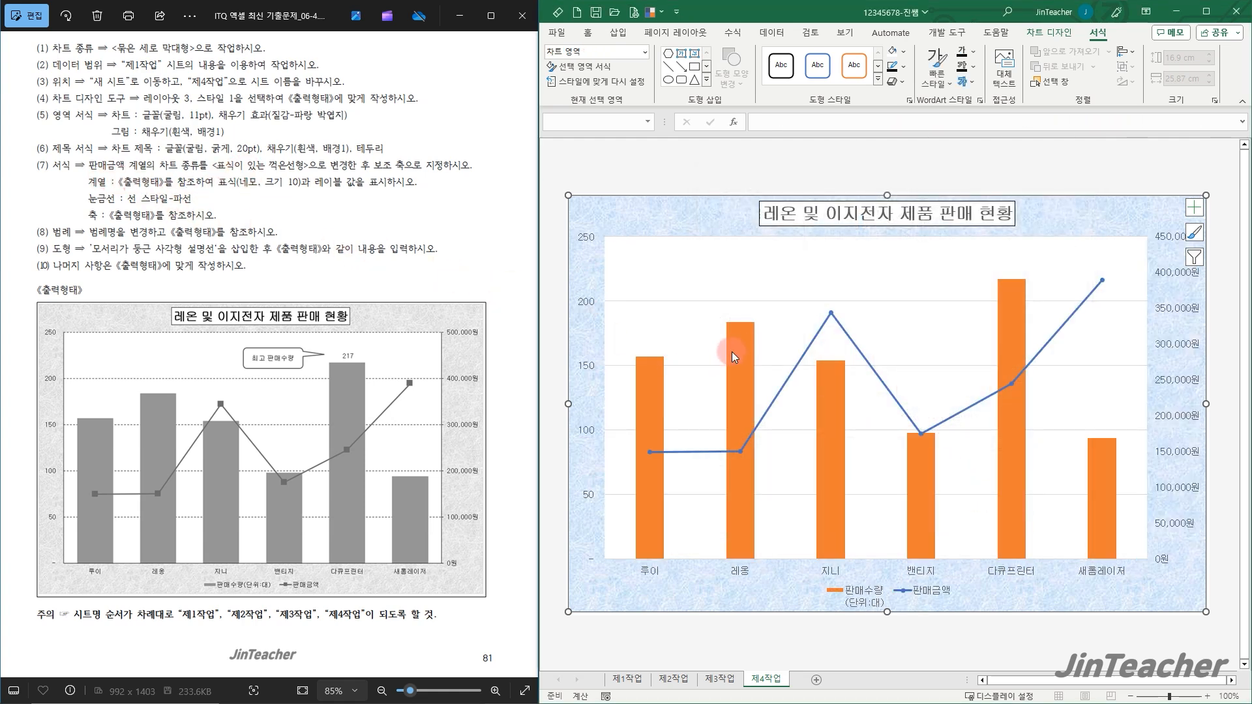
Give the 판매금액 line series built-in square markers with size 10.
double_click(805, 350)
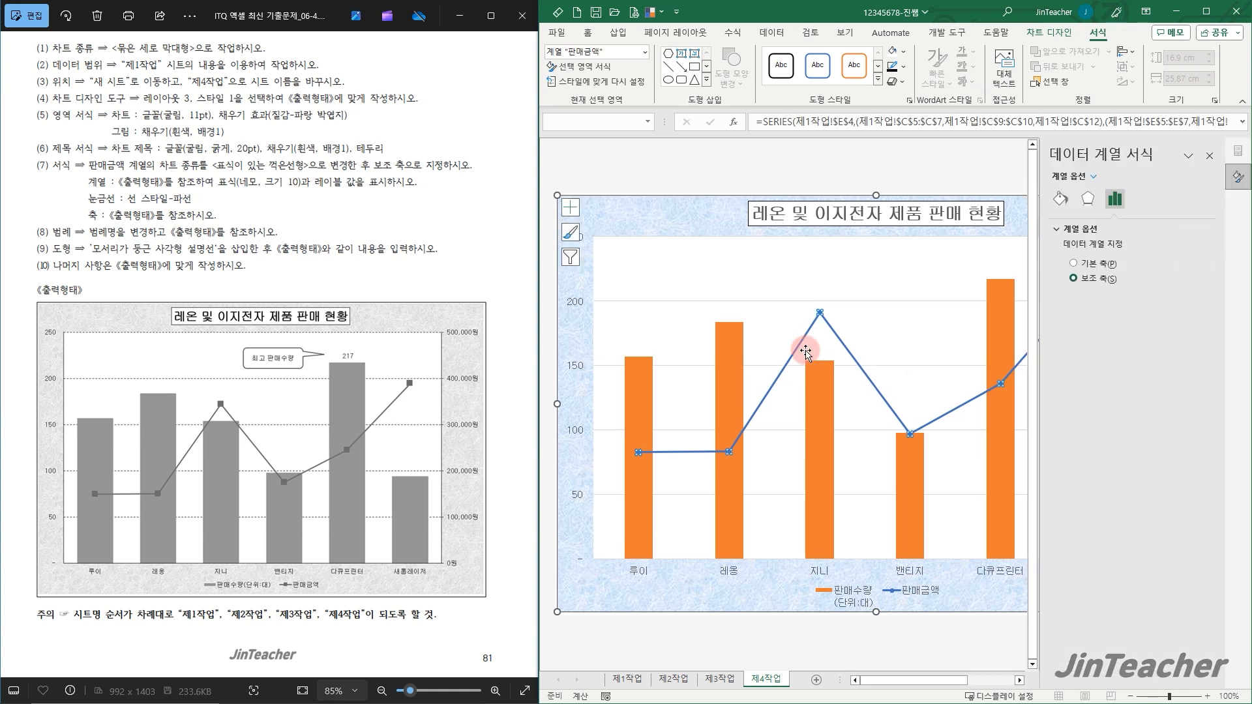
left_click(1061, 199)
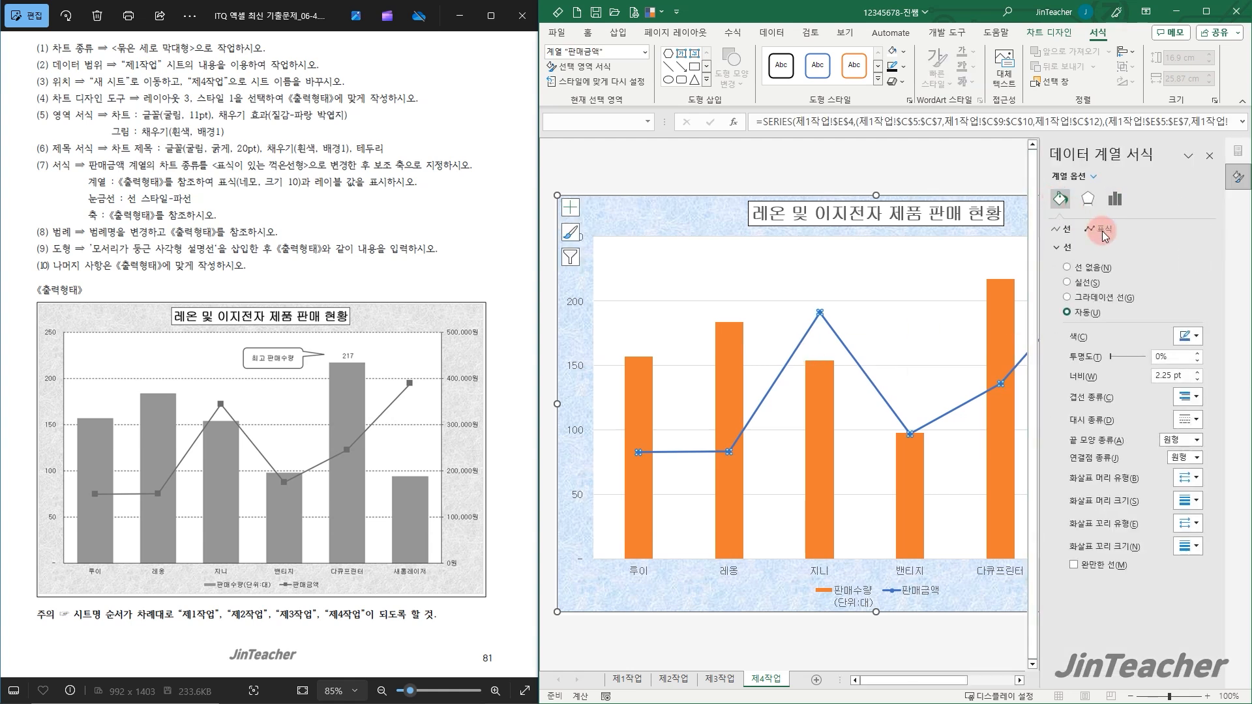
left_click(1091, 229)
left_click(1091, 247)
left_click(1101, 295)
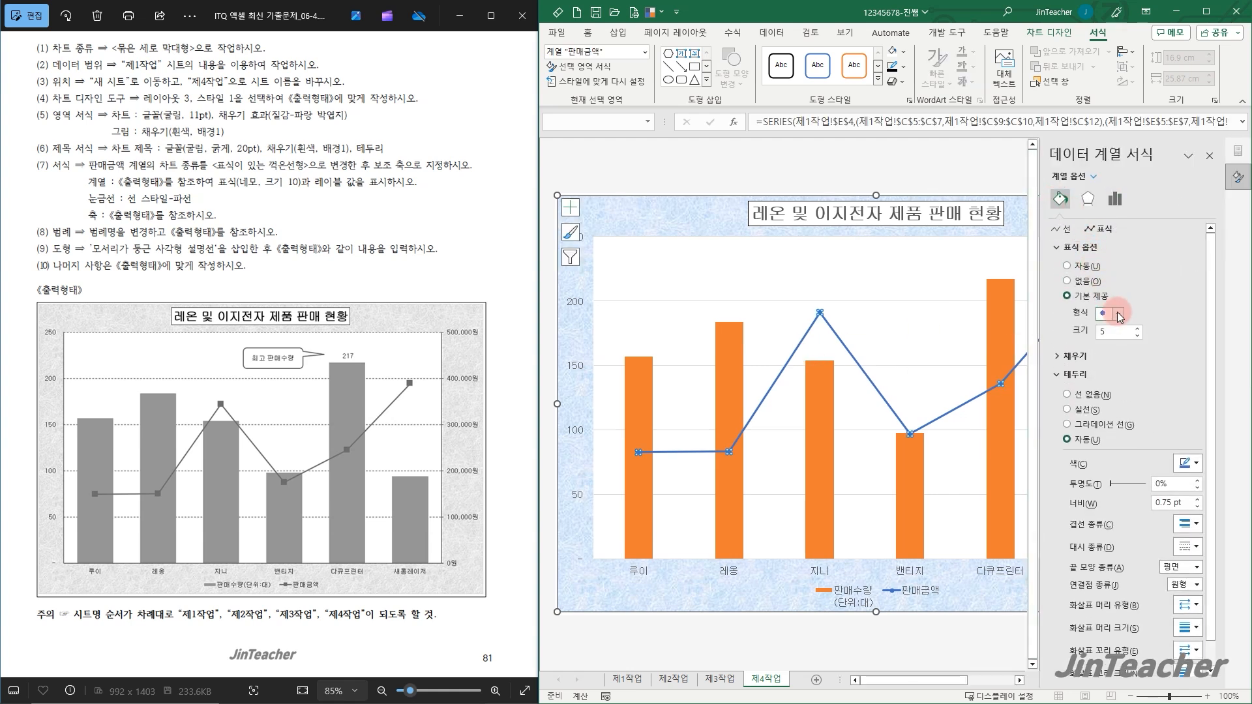
left_click(1117, 314)
left_click(1110, 328)
left_click(1137, 329)
left_click(1137, 328)
left_click(1137, 328)
left_click(1138, 329)
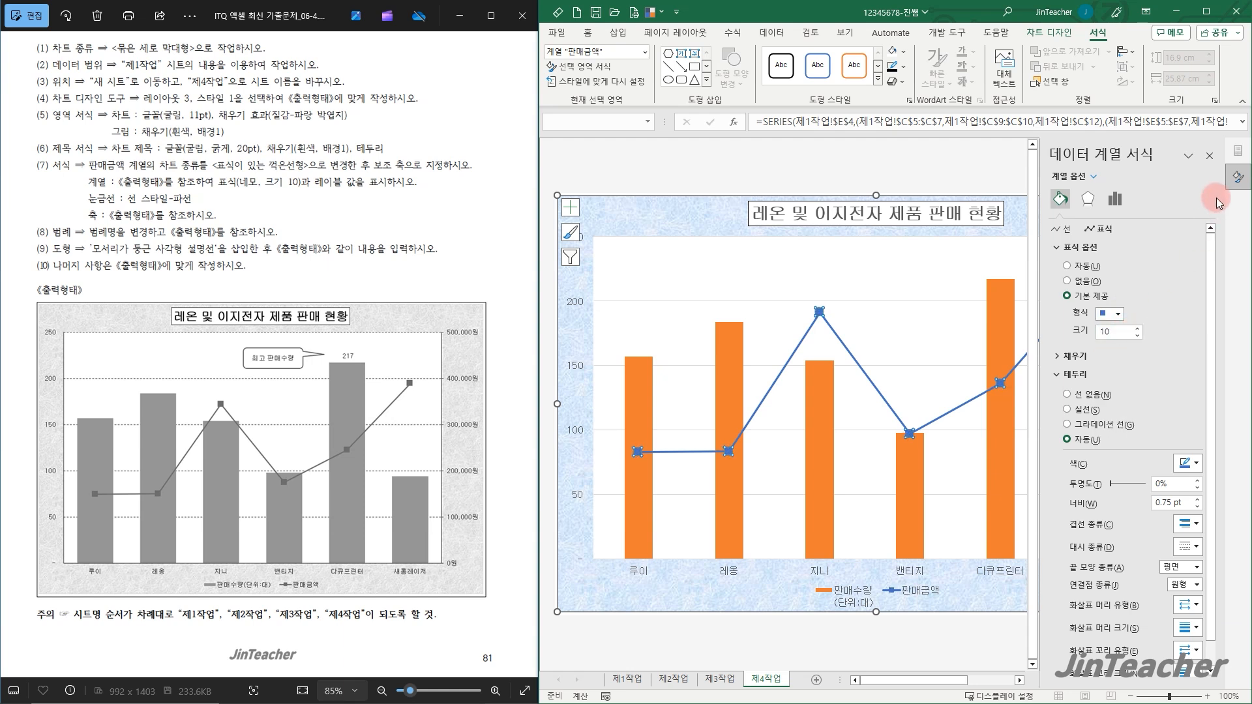
left_click(1210, 155)
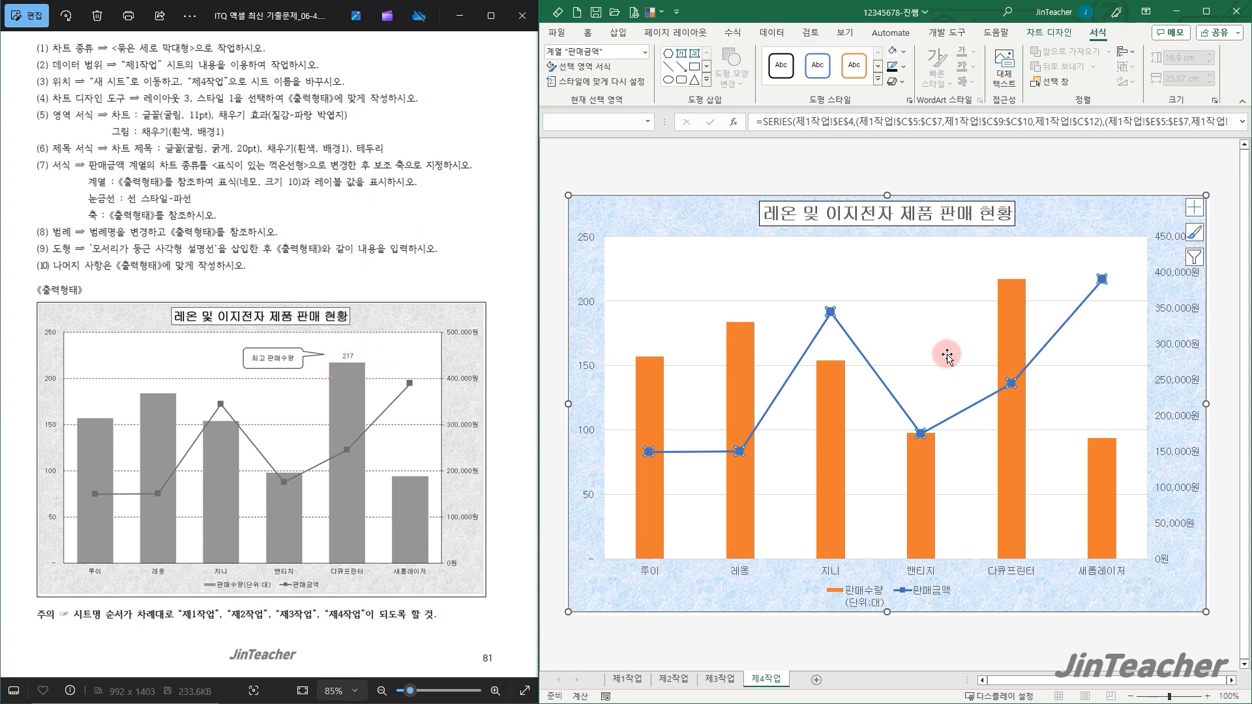
Add a data label at 바깥쪽 끝에 to only the 다큐프린터 bar of the 판매수량 series.
left_click(1010, 329)
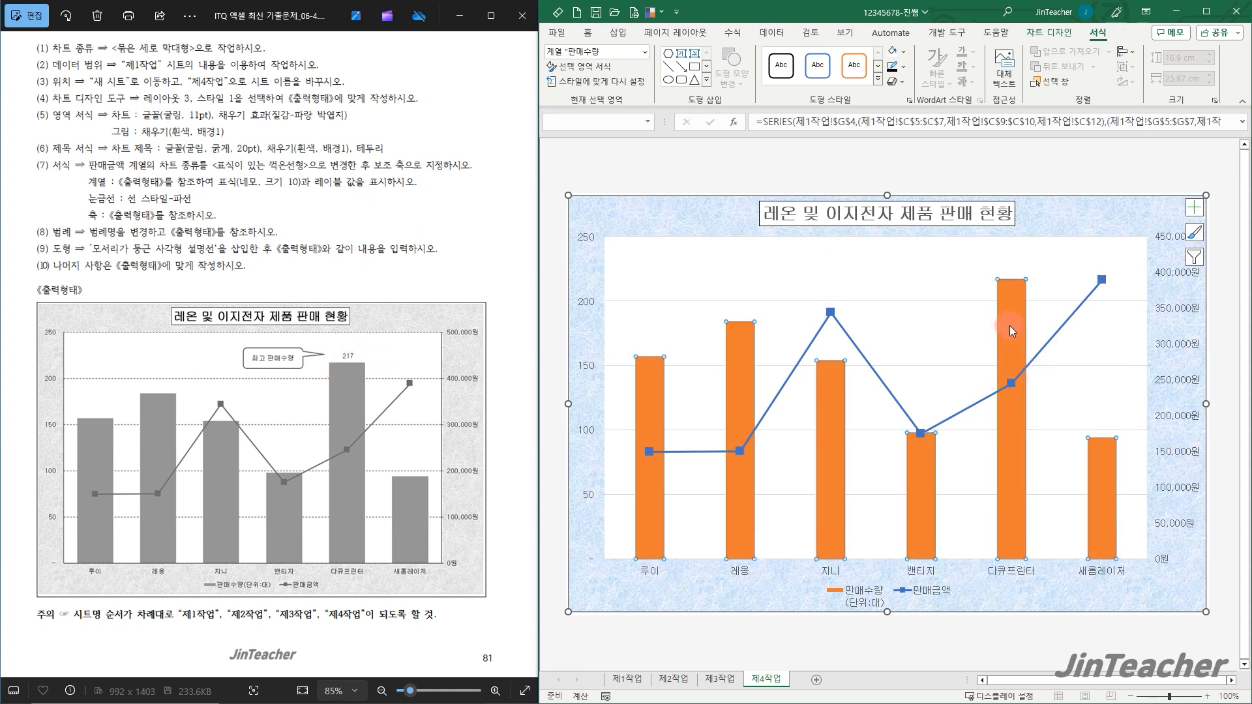
left_click(1010, 327)
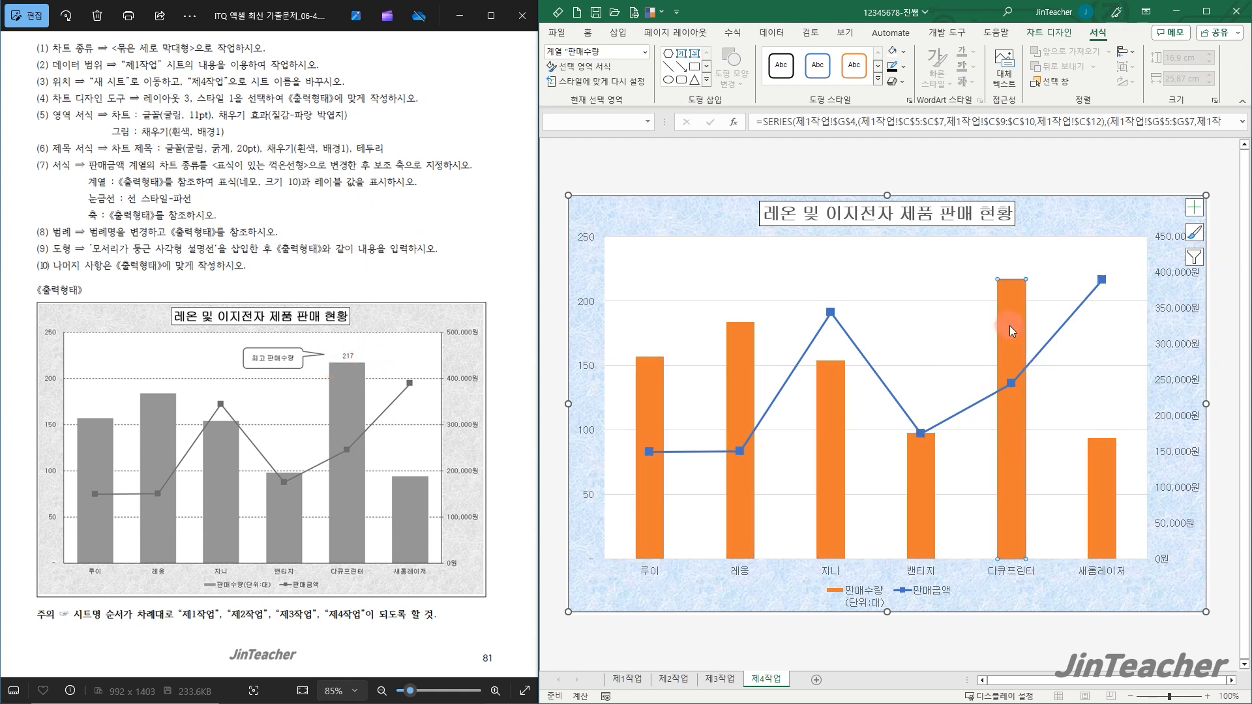
left_click(1043, 34)
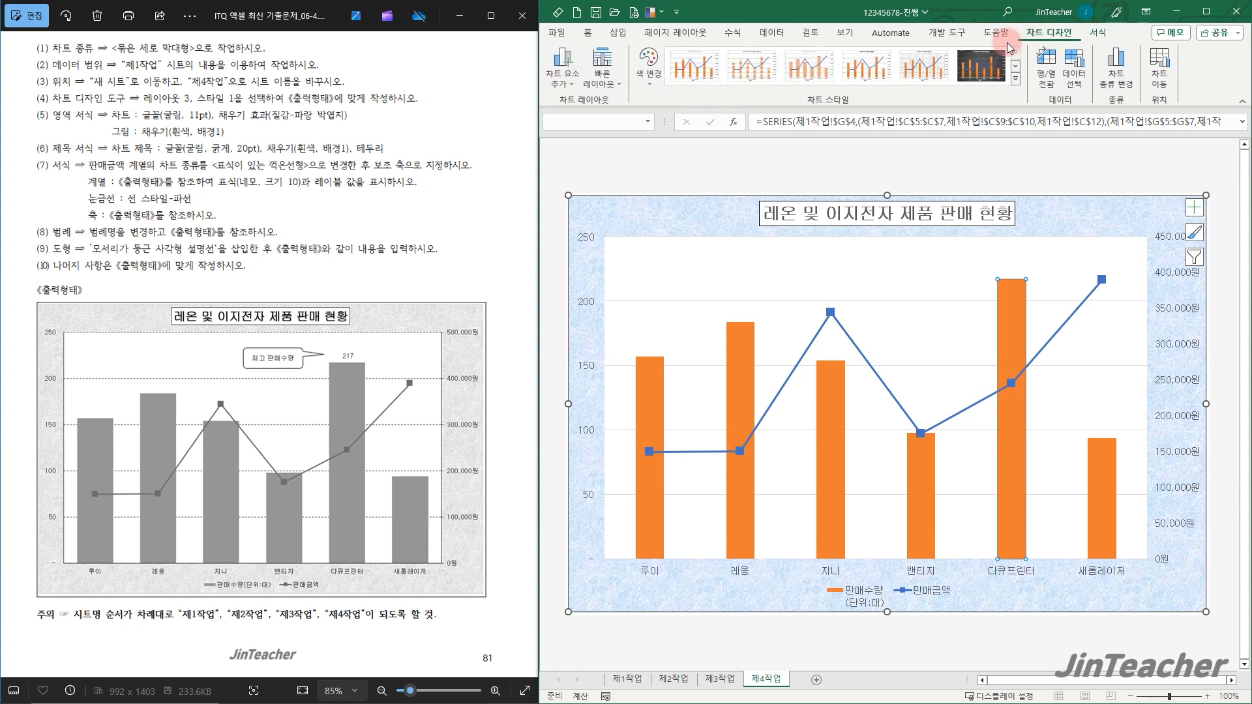
left_click(556, 83)
mouse_move(576, 158)
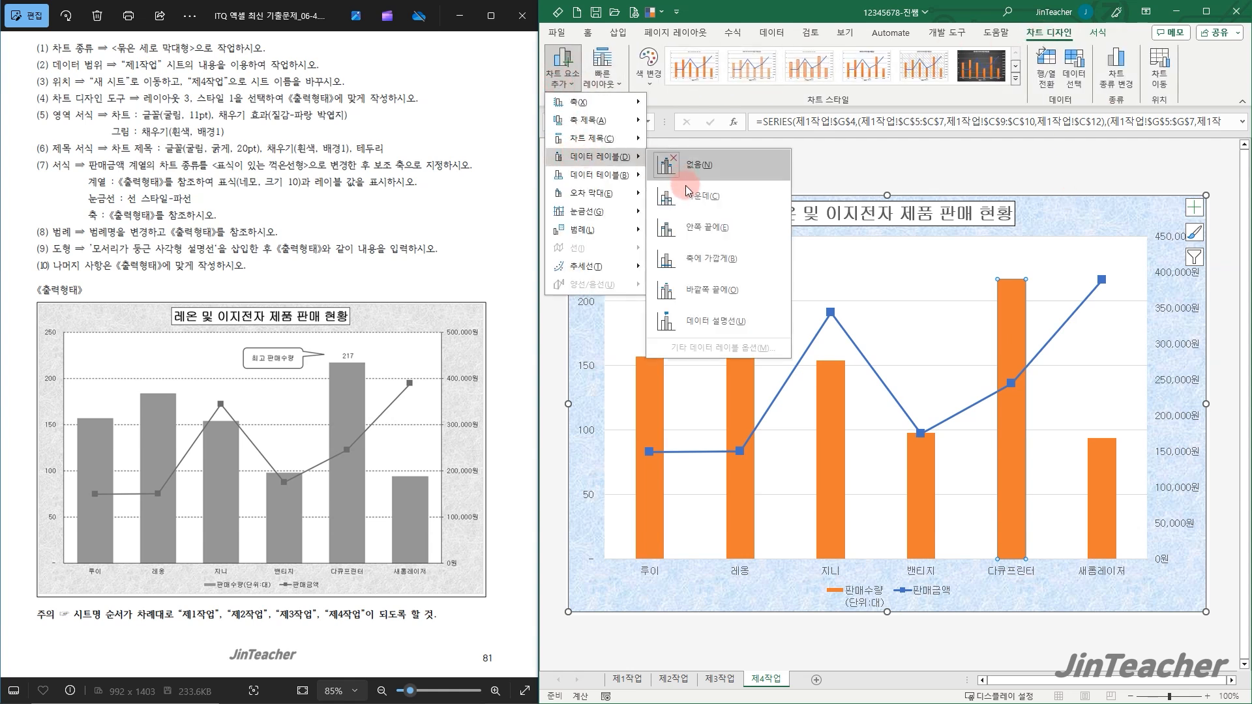
left_click(716, 296)
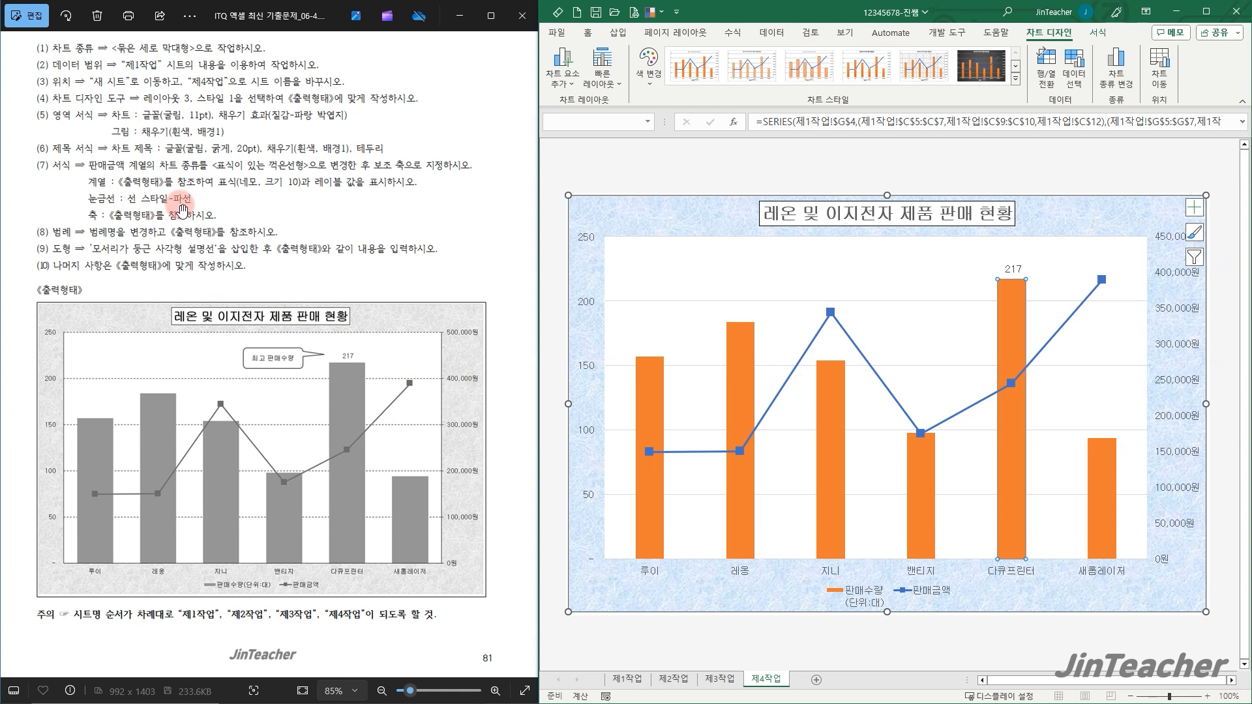
Format the chart's major horizontal gridlines as black dashed lines (파선).
left_click(772, 365)
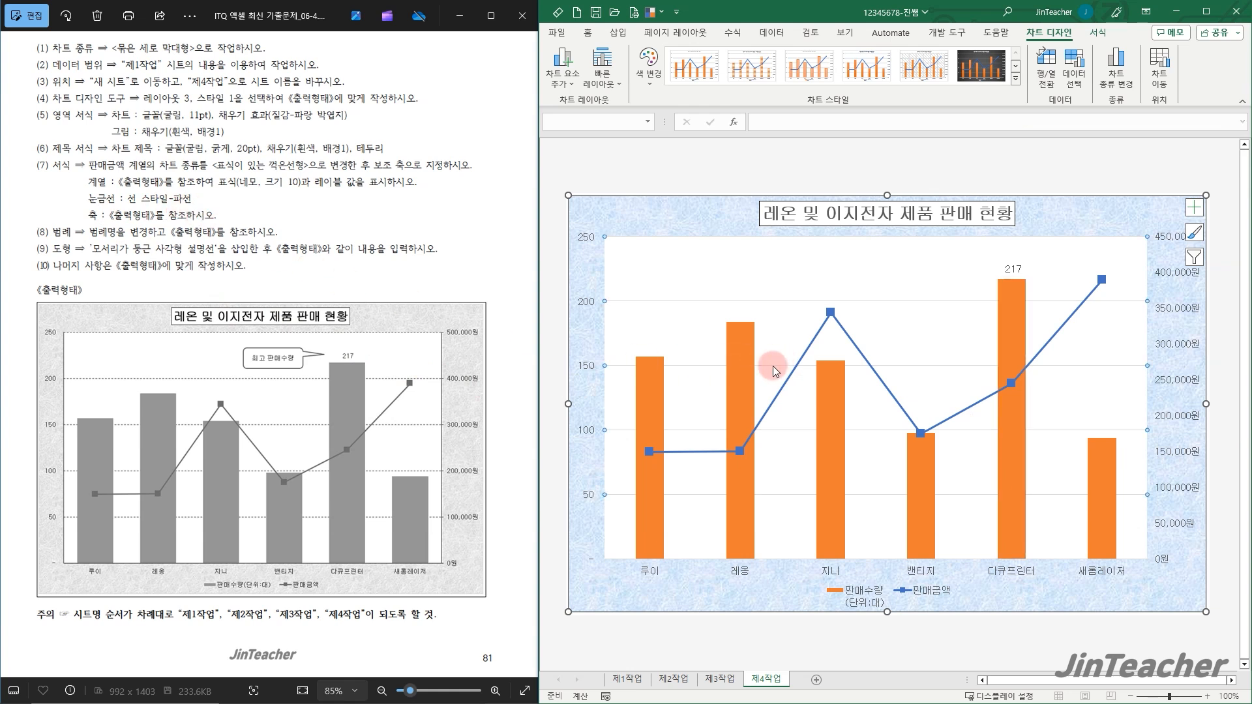
left_click(1106, 37)
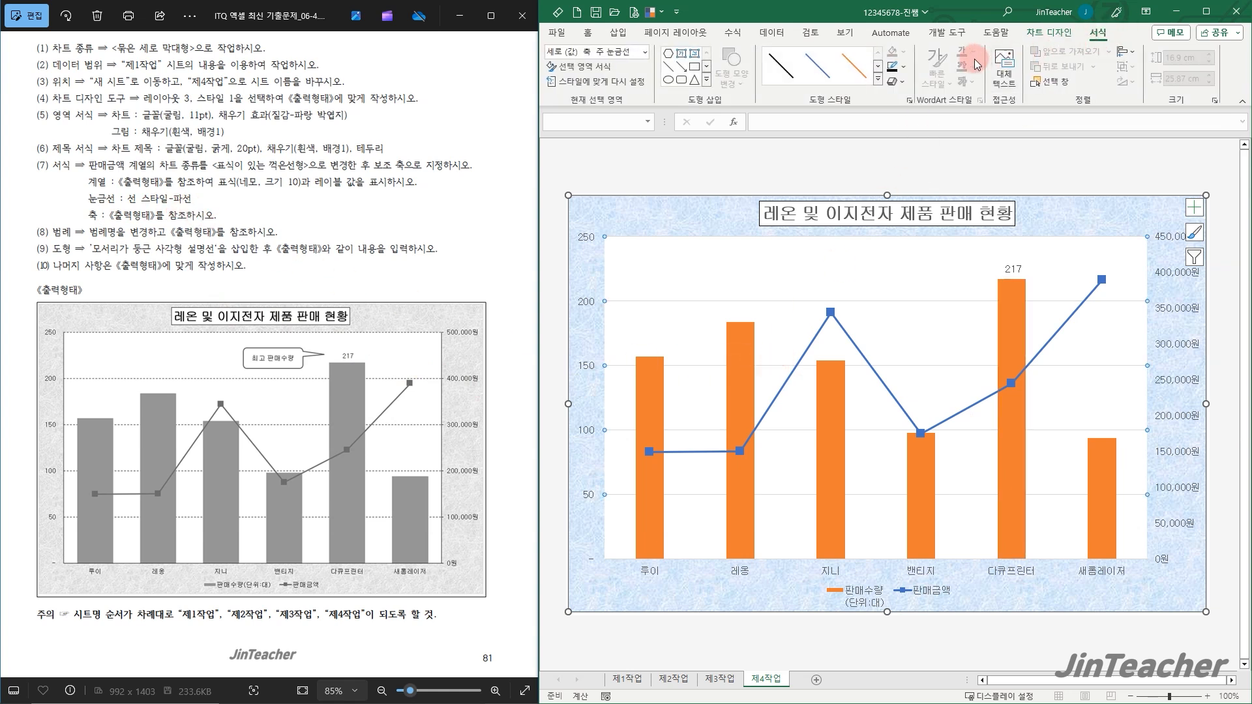
left_click(909, 66)
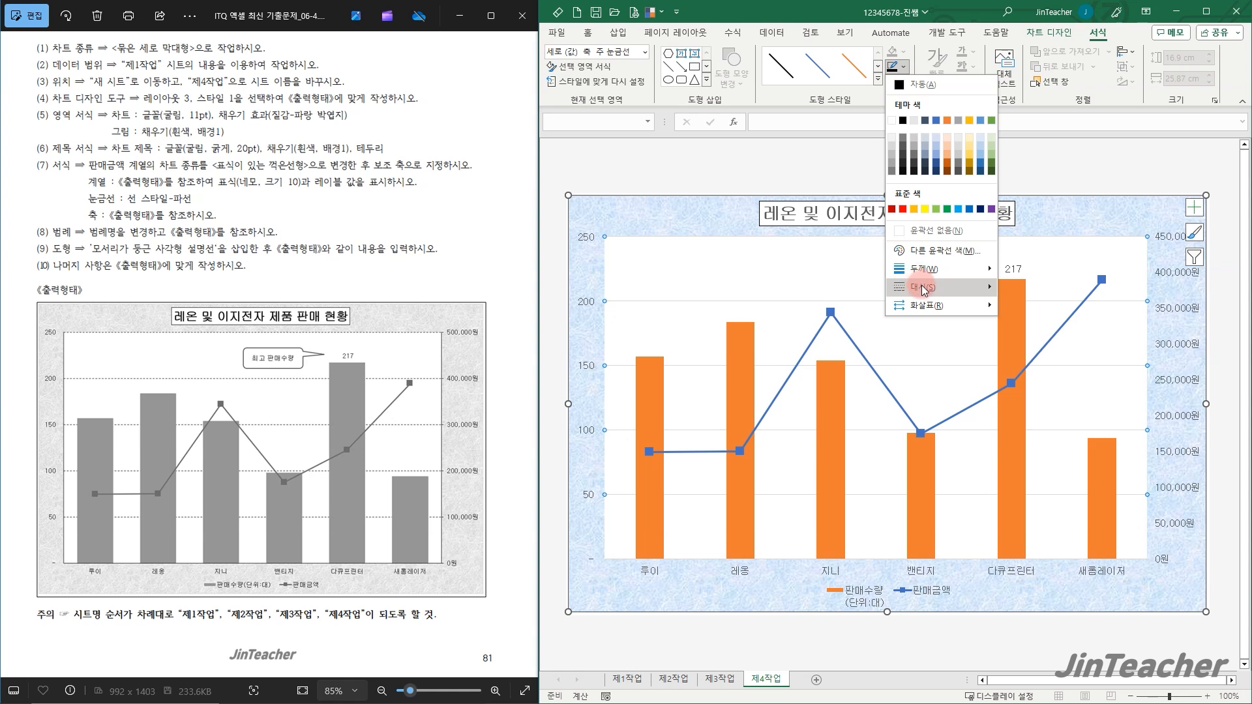
mouse_move(921, 285)
left_click(1033, 315)
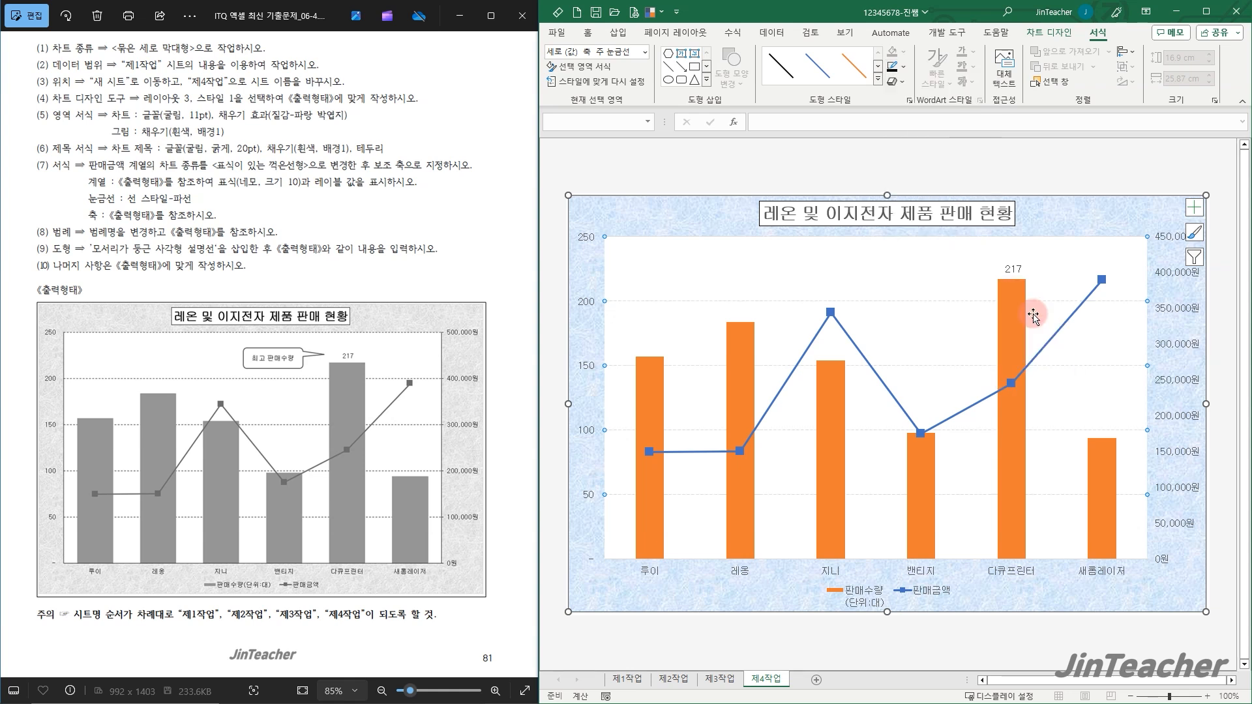
left_click(904, 66)
left_click(903, 120)
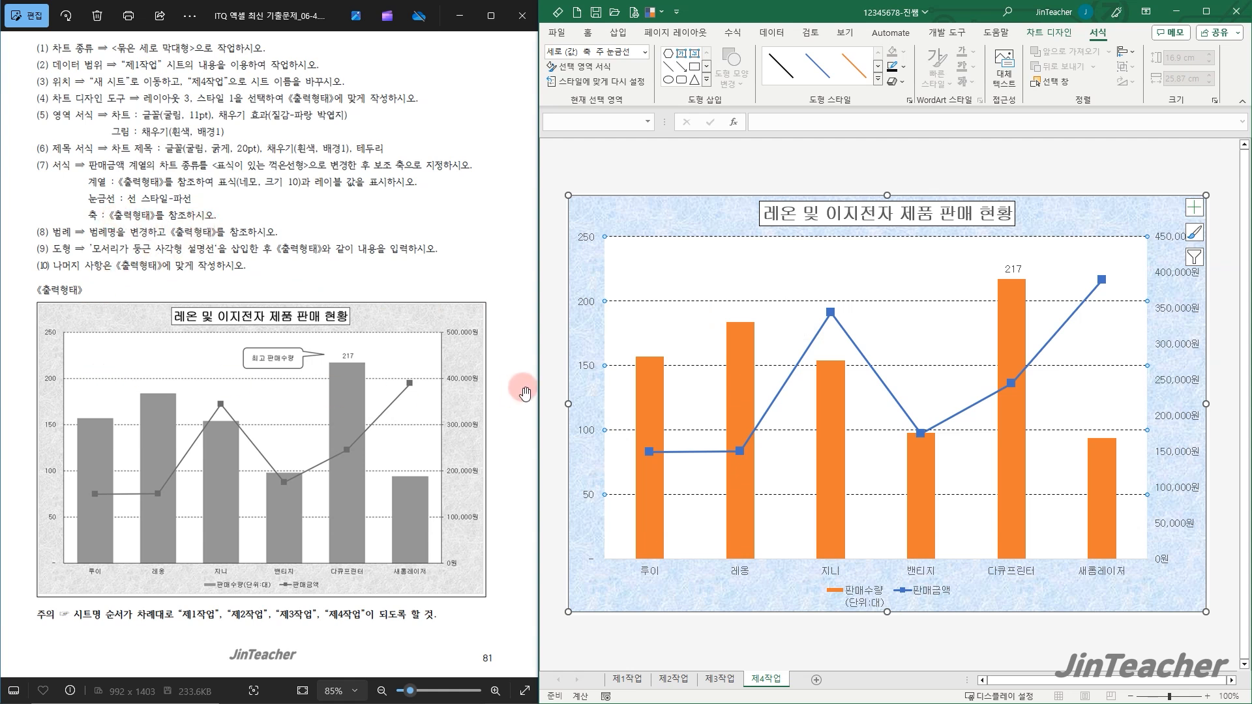
Apply a black outline to the primary vertical axis, the horizontal category axis and the secondary vertical axis.
left_click(590, 308)
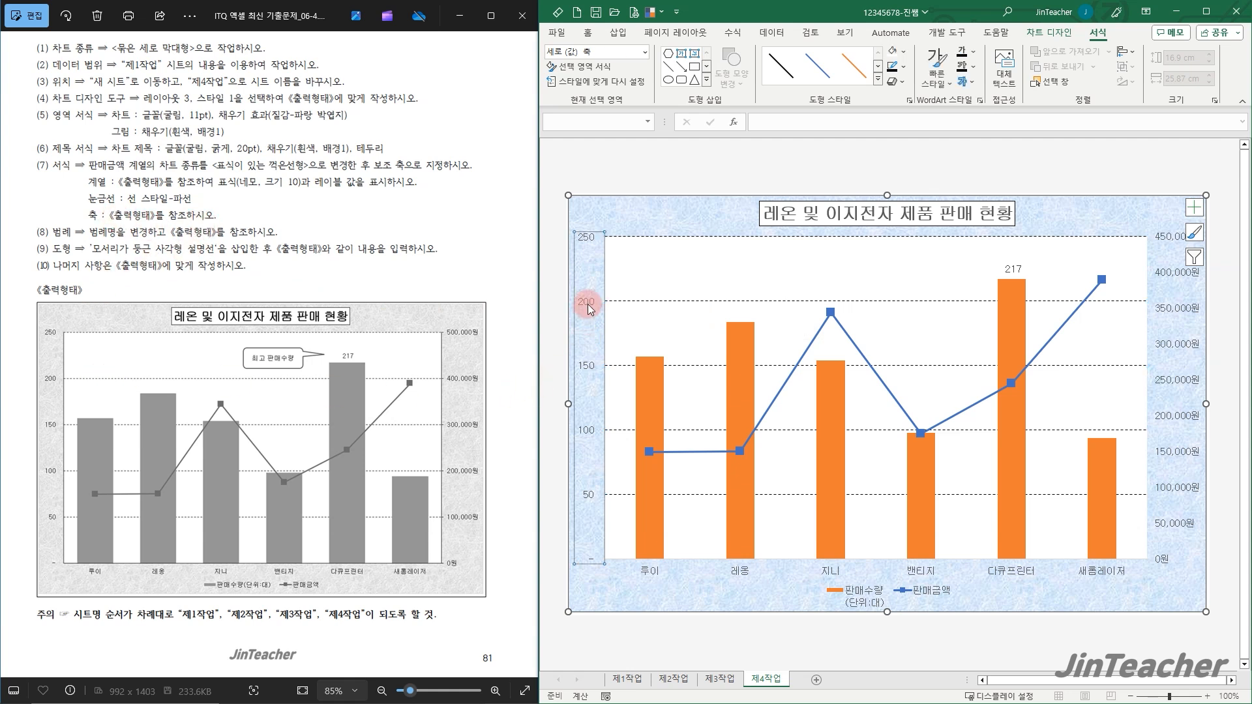
left_click(900, 65)
left_click(903, 120)
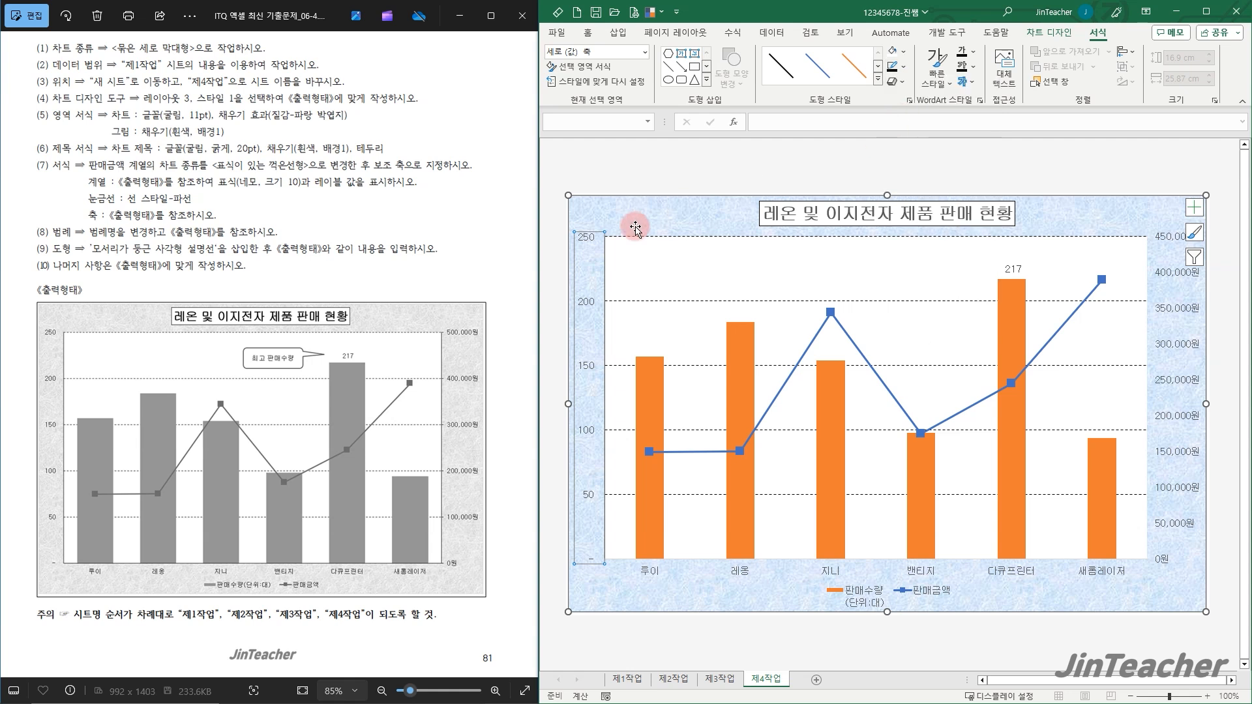
left_click(738, 573)
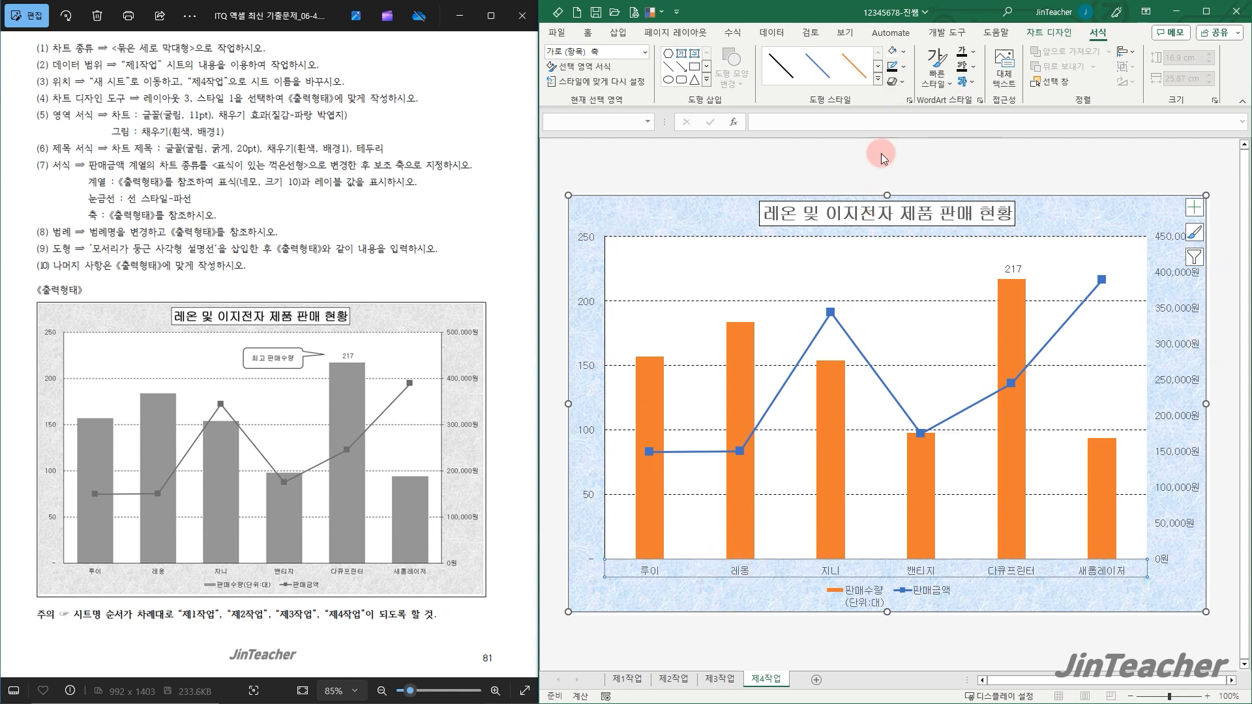
left_click(900, 67)
left_click(902, 119)
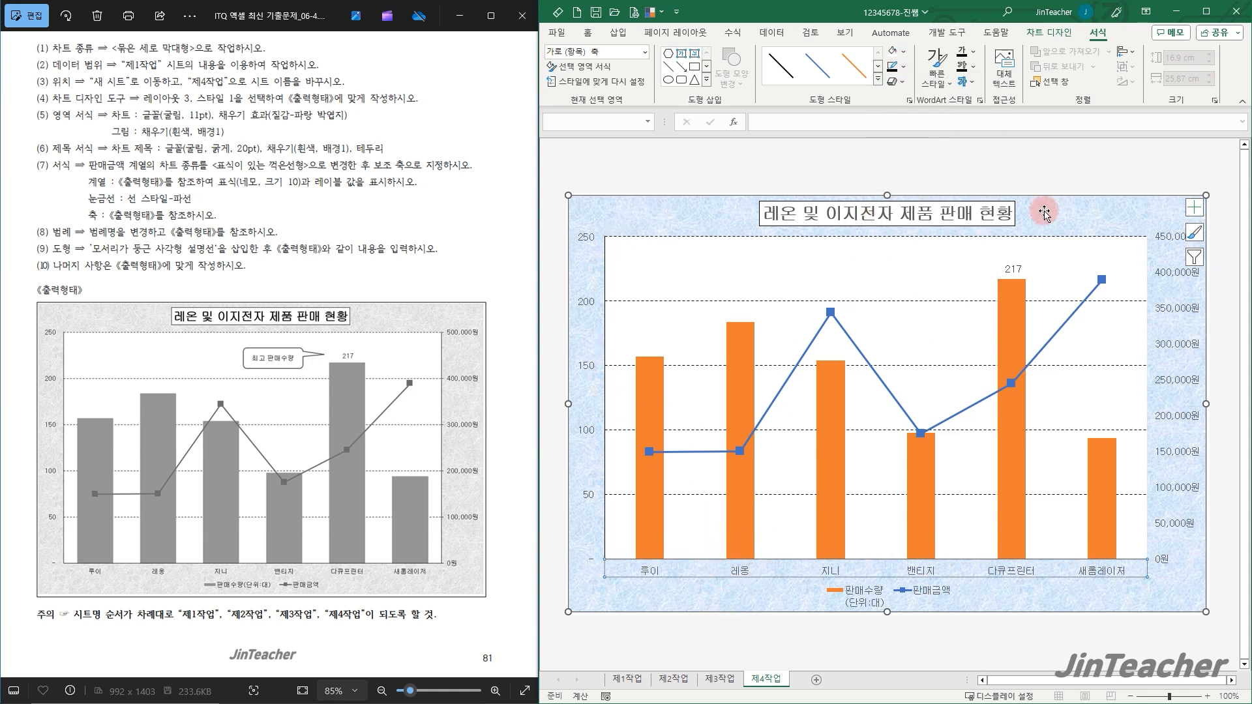
left_click(1170, 273)
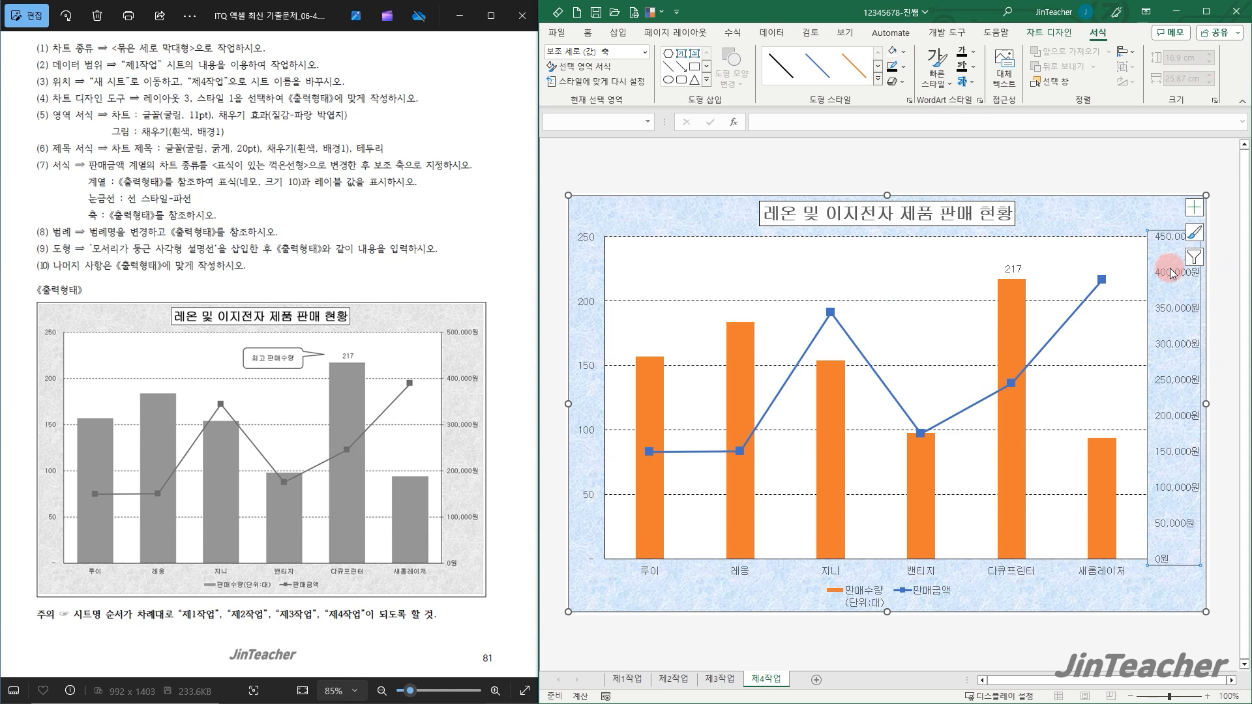
left_click(906, 68)
left_click(906, 119)
left_click(703, 213)
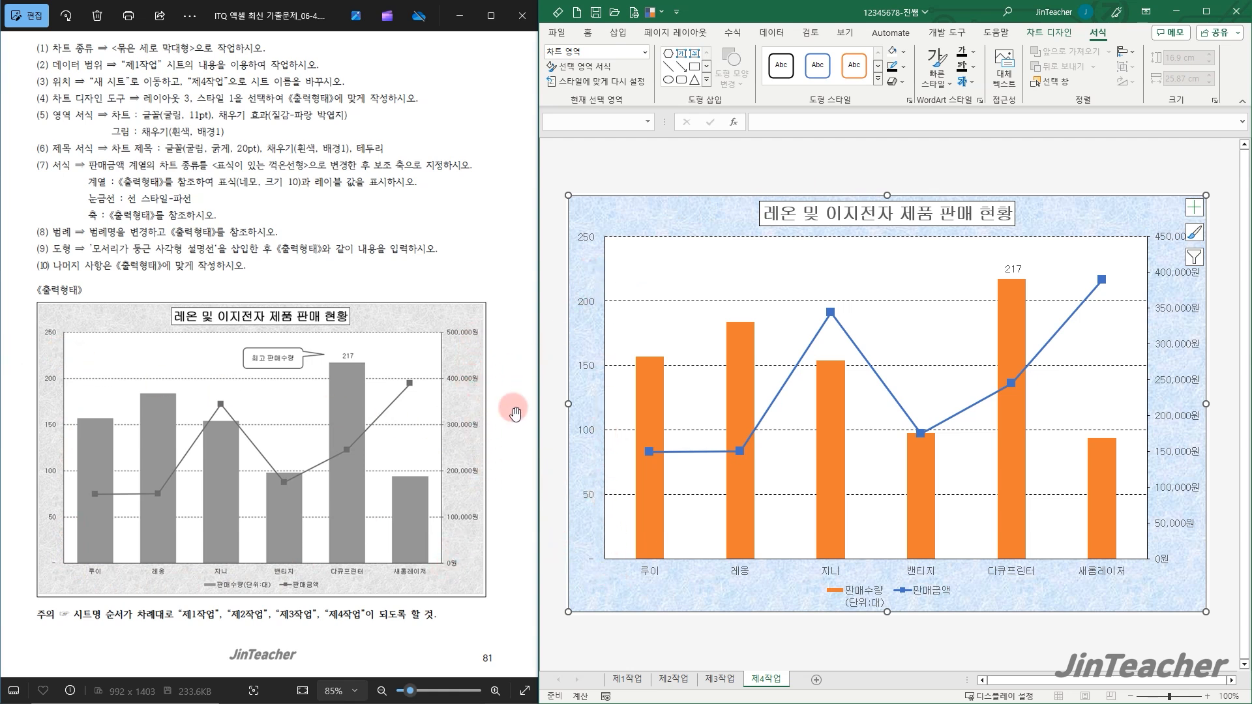
Set the secondary vertical axis maximum to 500000 and its major unit to 100000.
left_click(1177, 312)
double_click(1177, 312)
double_click(1138, 279)
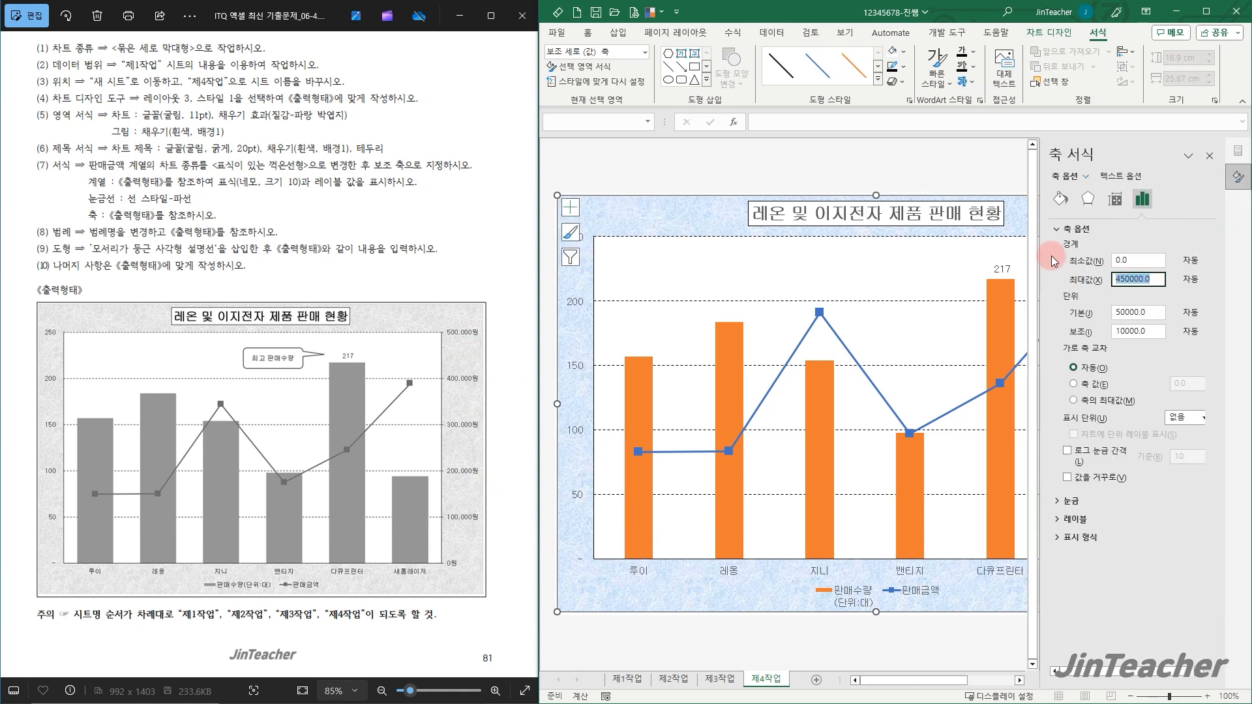
type("5")
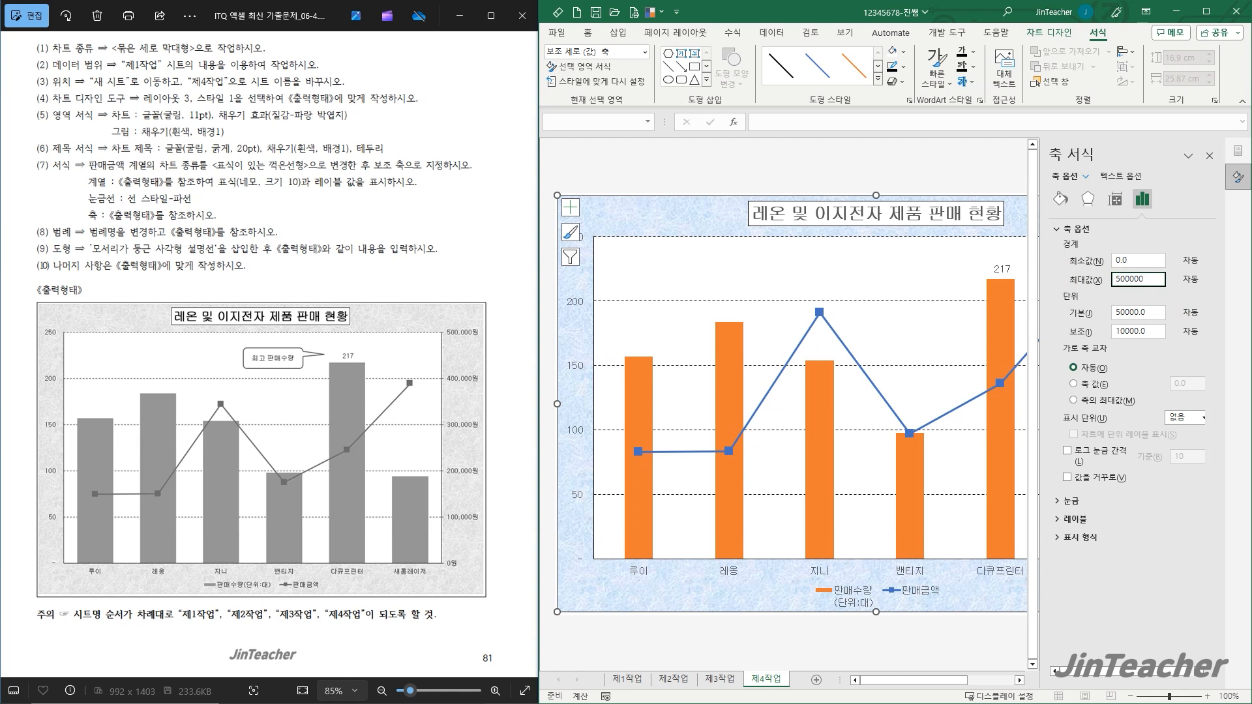
double_click(1138, 312)
type("10")
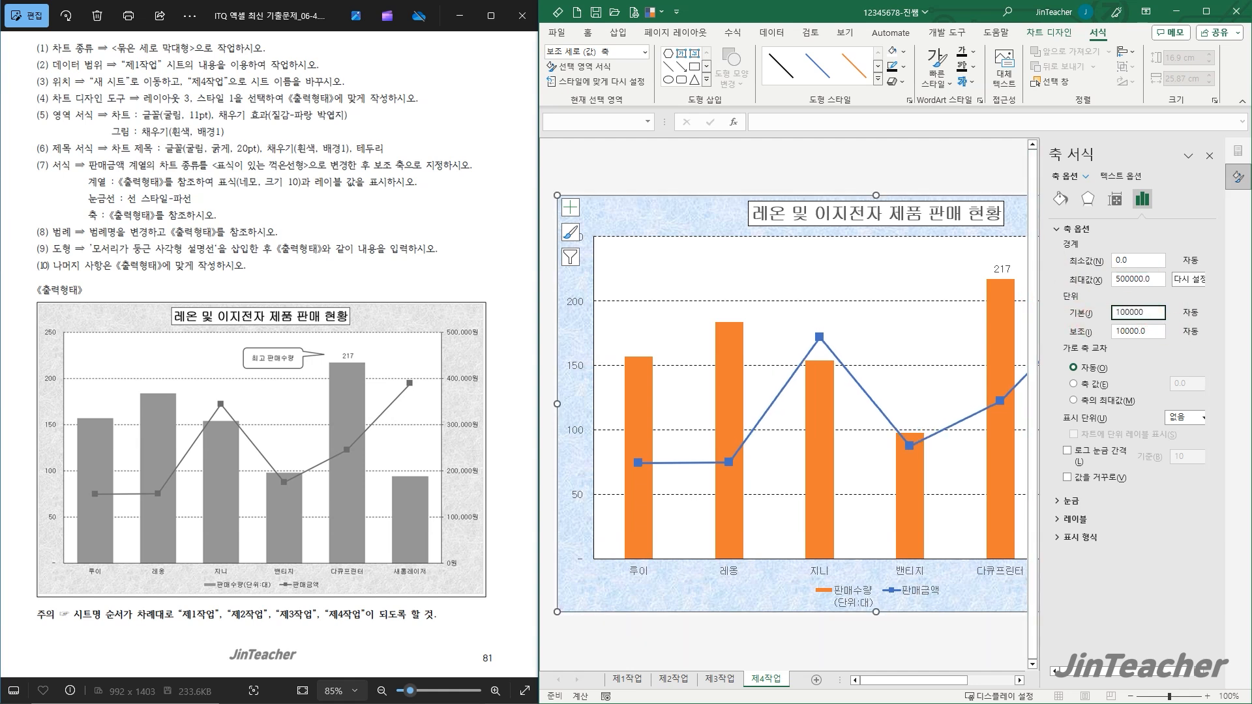
left_click(1210, 156)
left_click(1111, 172)
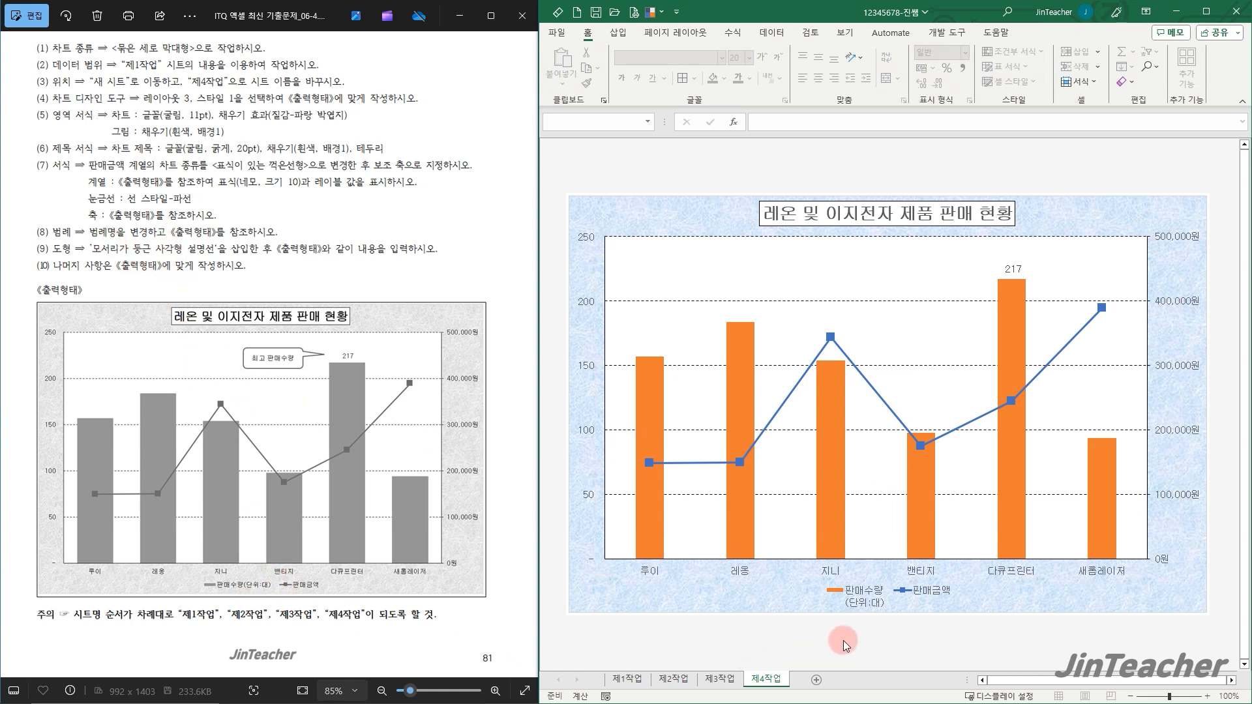
Rename the 판매수량 series in the chart's data source to "판매수량(단위:대)" so its legend entry fits on one line.
left_click(687, 318)
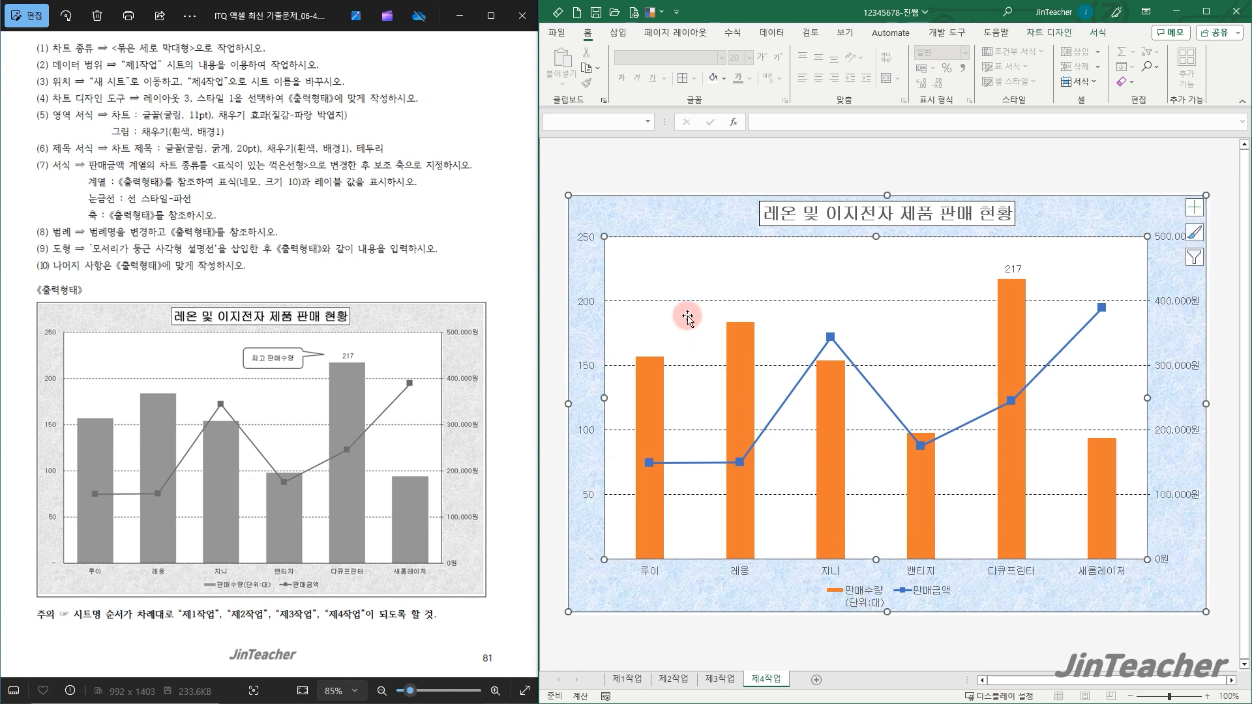
right_click(687, 317)
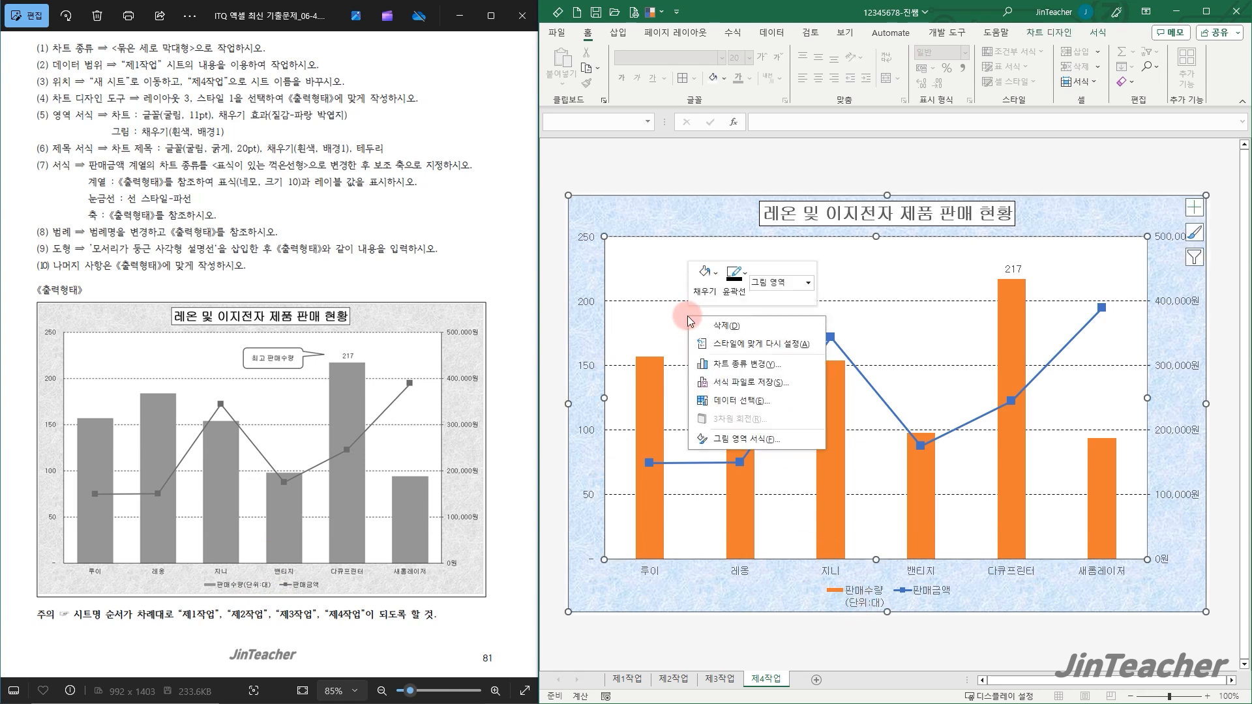
left_click(765, 401)
left_click(842, 341)
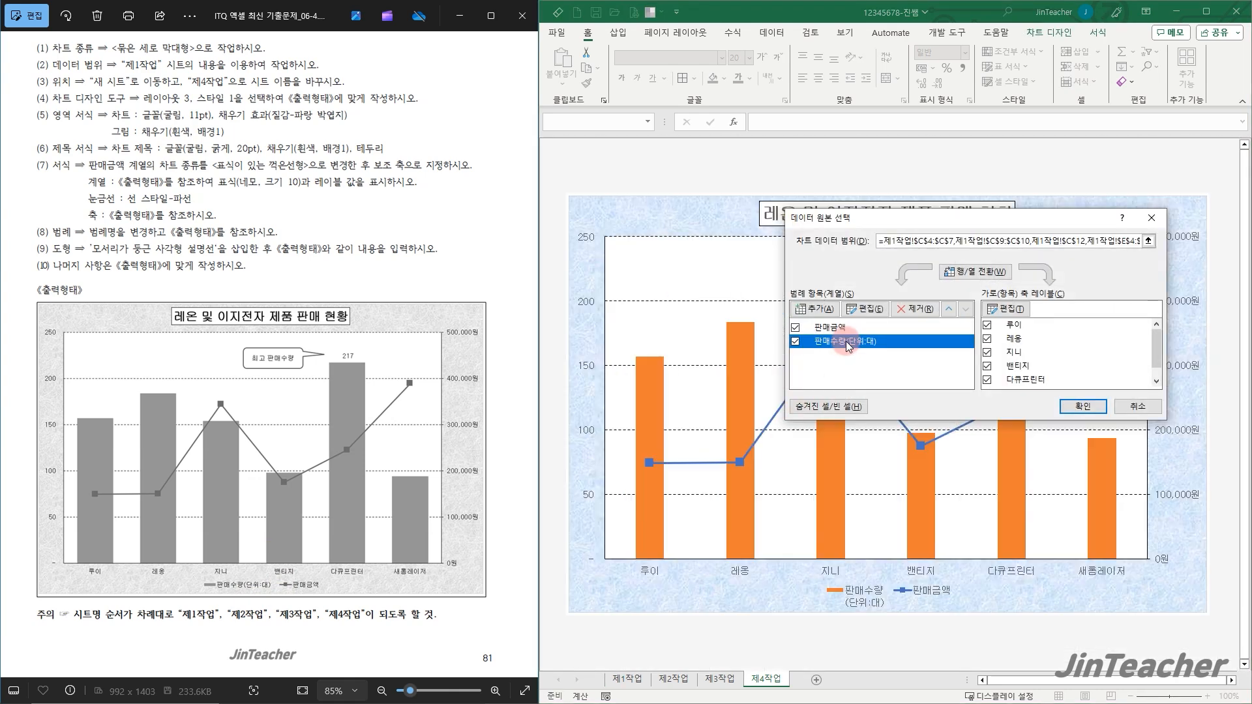
left_click(867, 315)
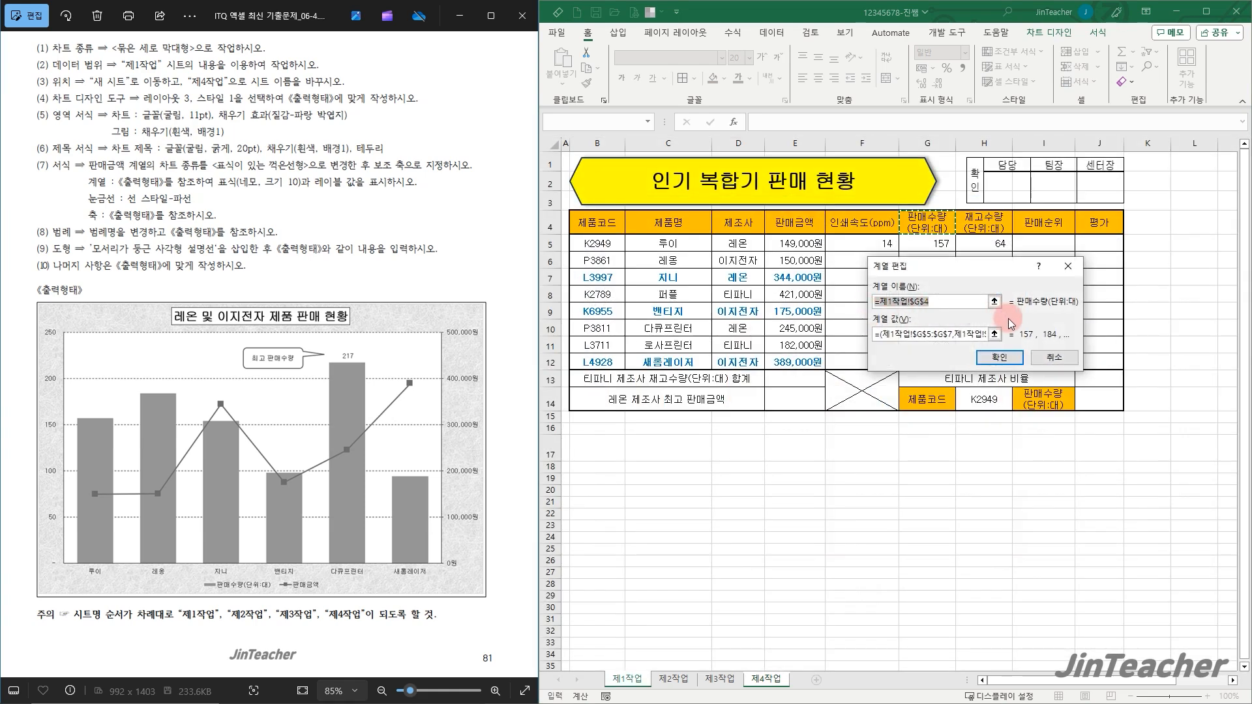
type("판매수량(단위:대)")
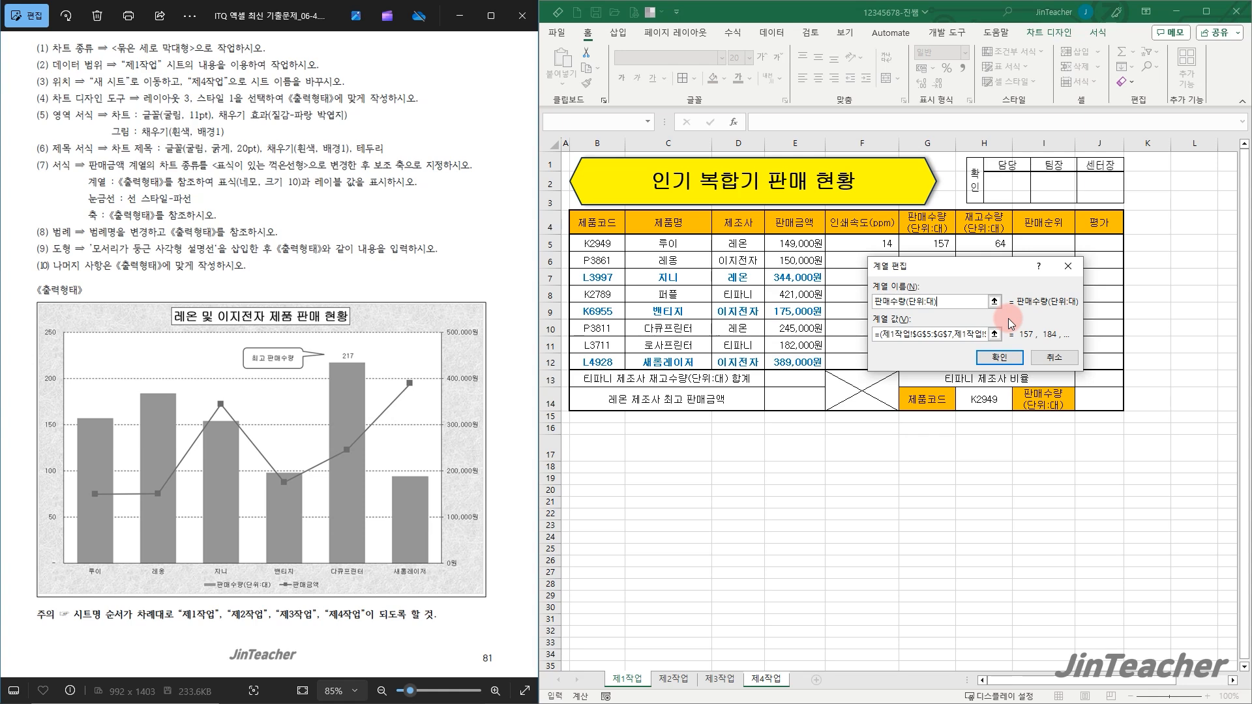
left_click(999, 357)
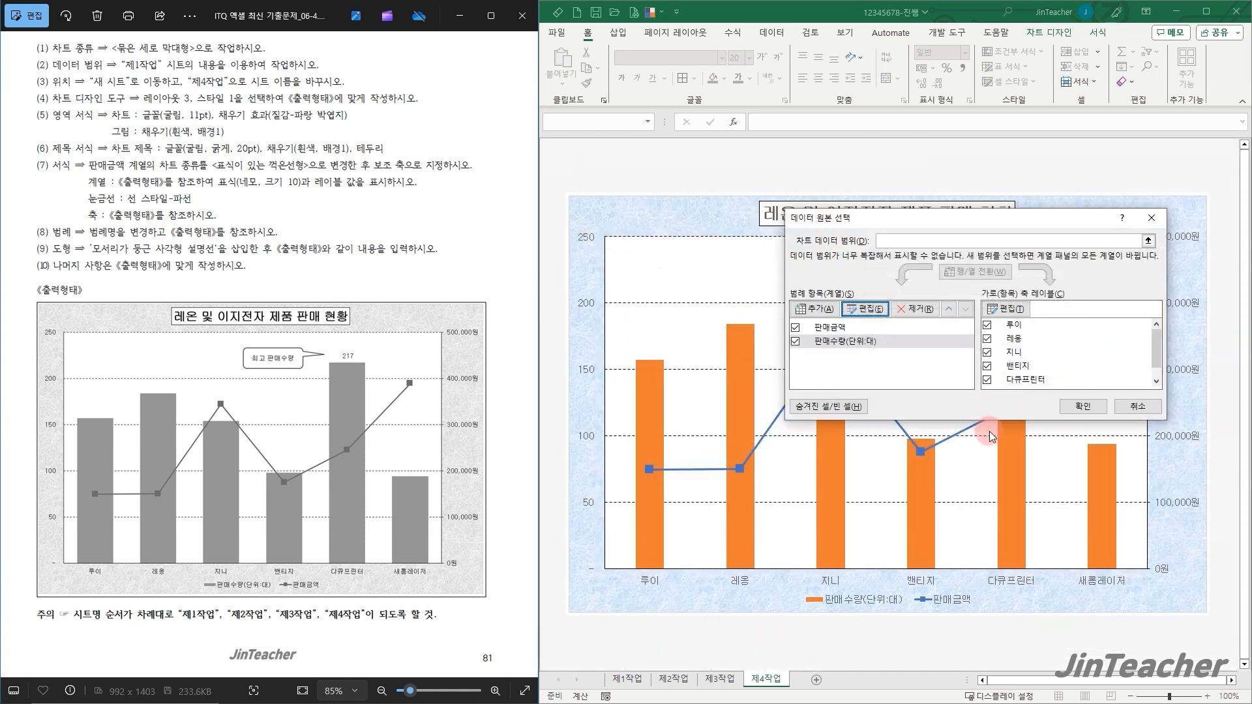
left_click(1084, 407)
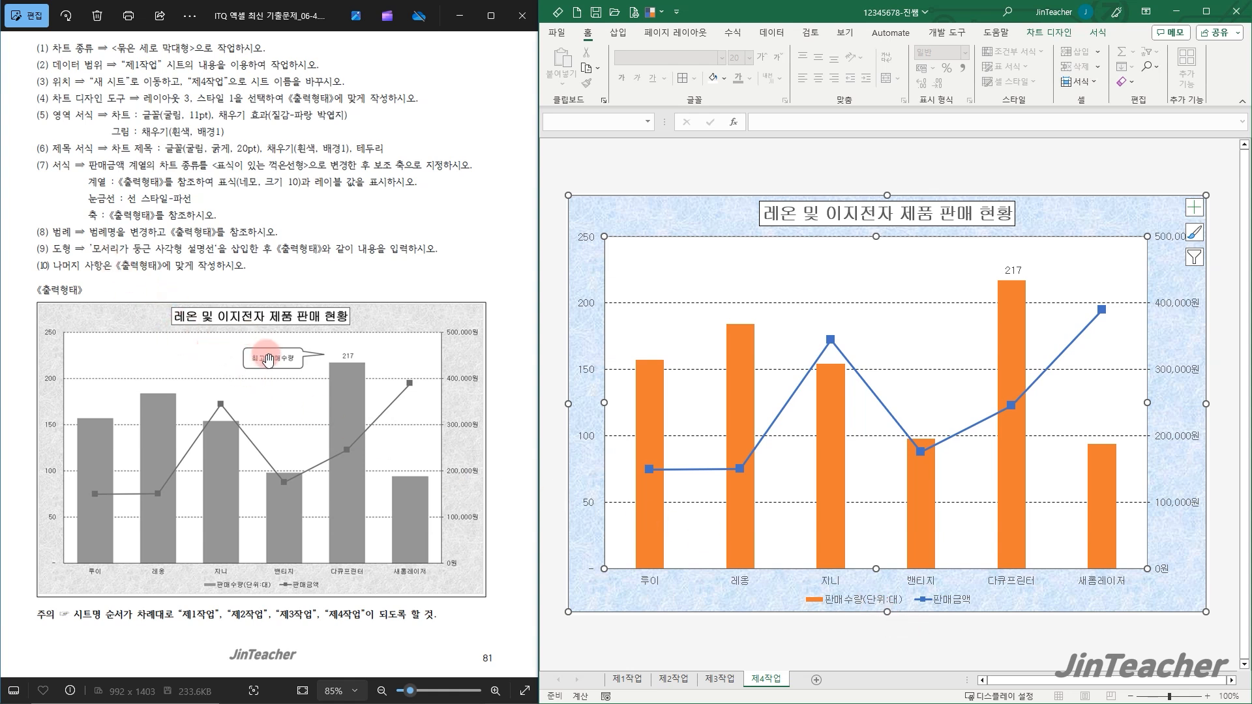
left_click(679, 185)
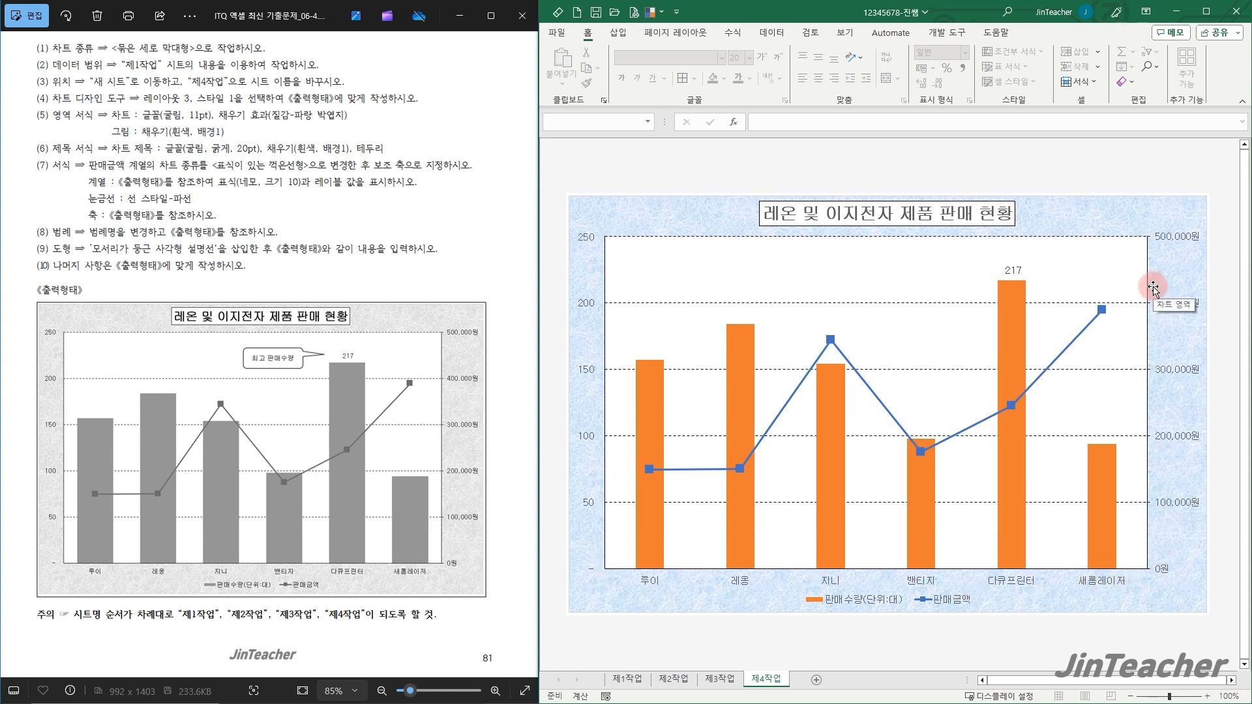
Set the gap width (간격 너비) of the 판매수량(단위:대) column series to 75%.
left_click(831, 392)
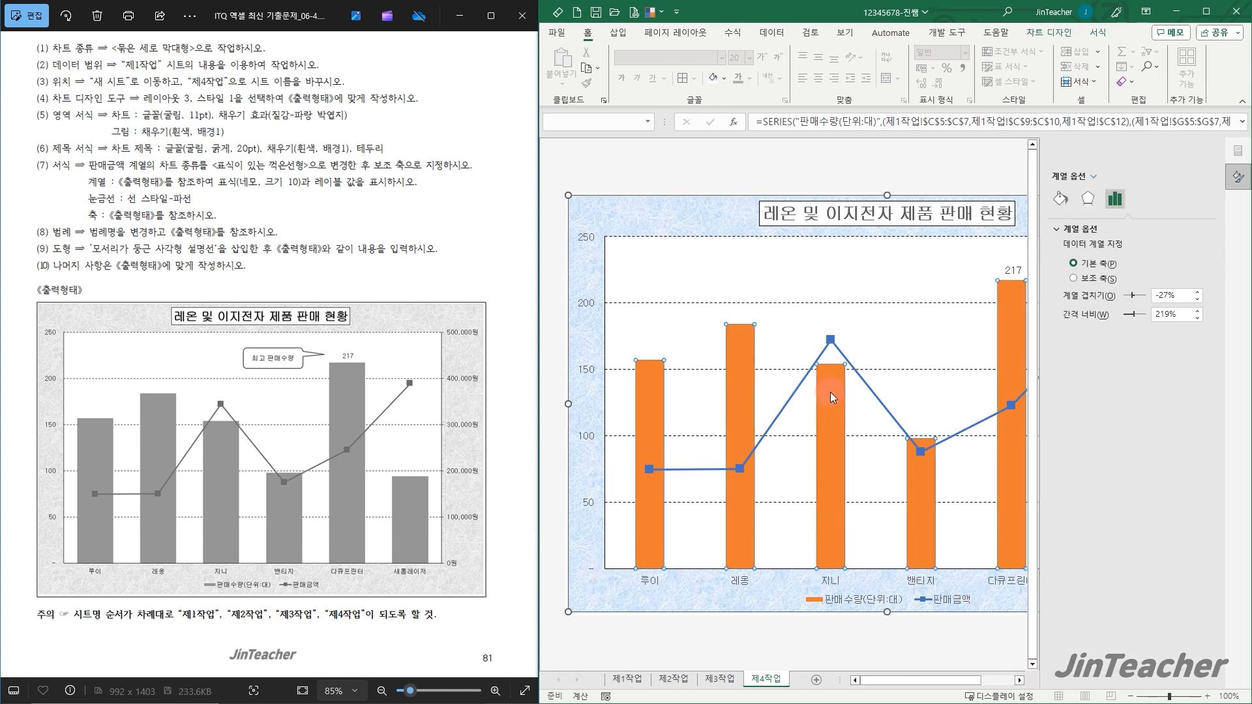
double_click(830, 393)
double_click(1172, 314)
type("75")
key("Return")
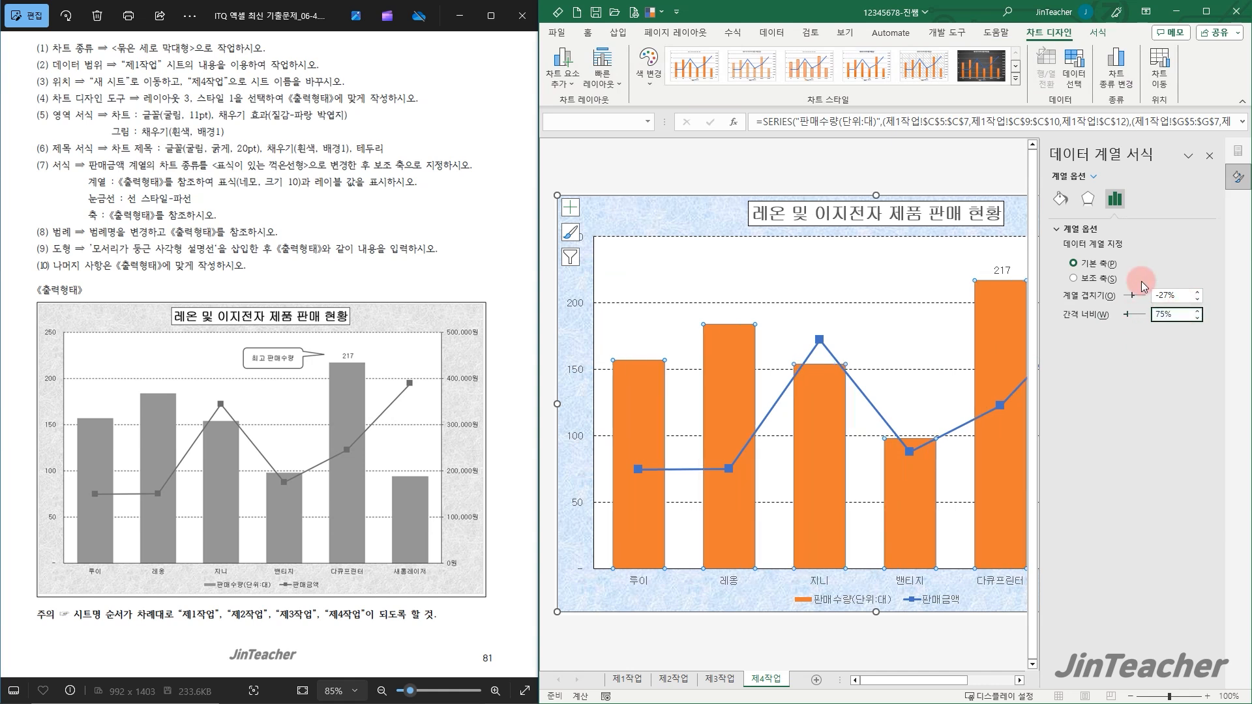
Insert a rounded rectangular callout beside the 다큐프린터 column's data label, containing the text "최고 판매수량".
left_click(1210, 156)
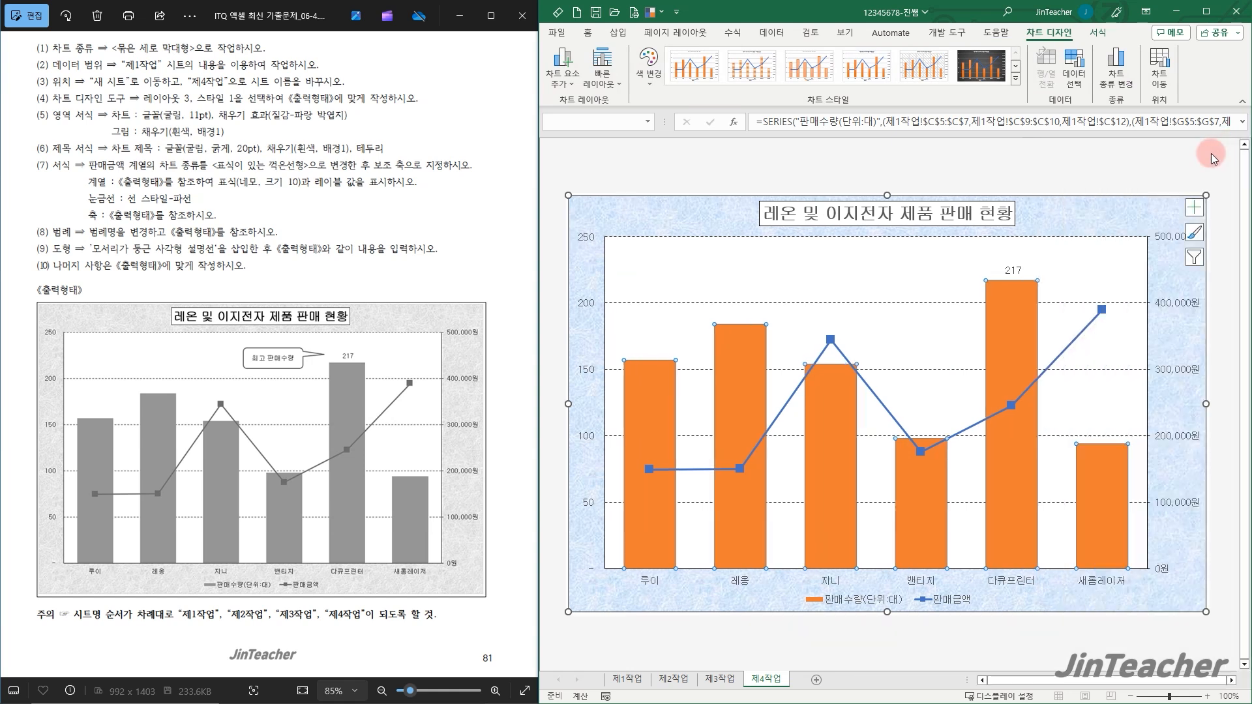
left_click(1062, 206)
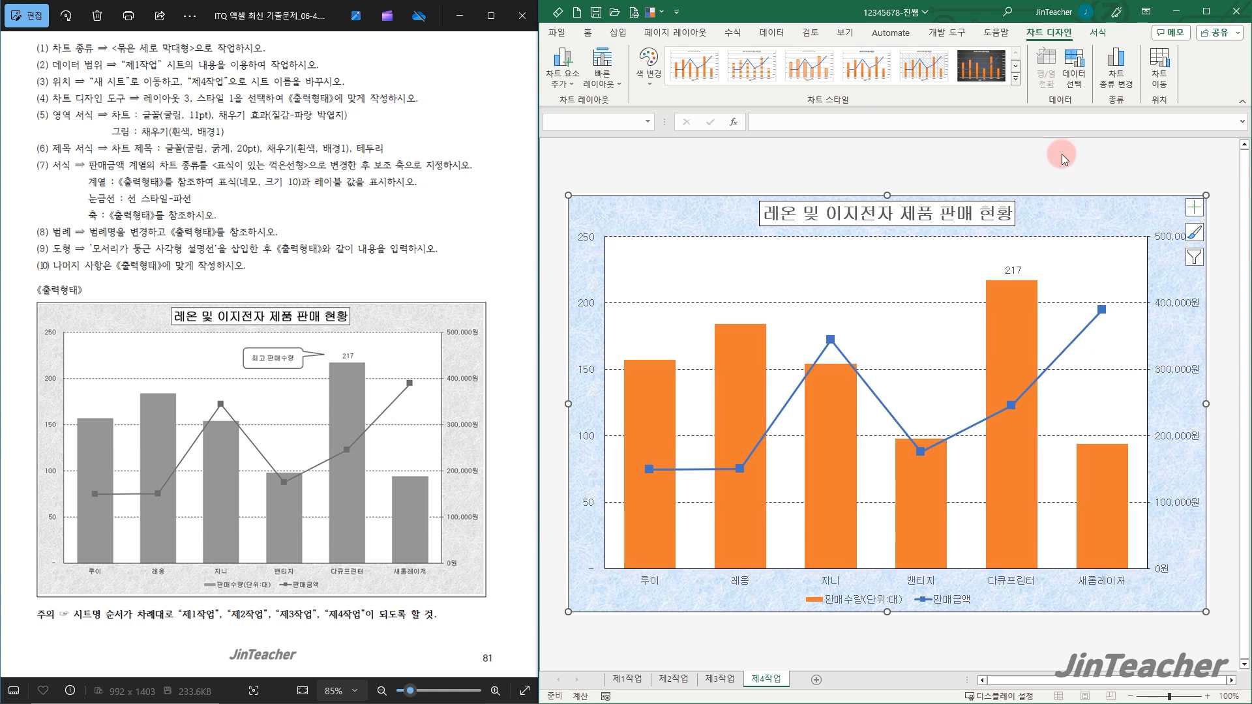
left_click(1098, 33)
left_click(707, 83)
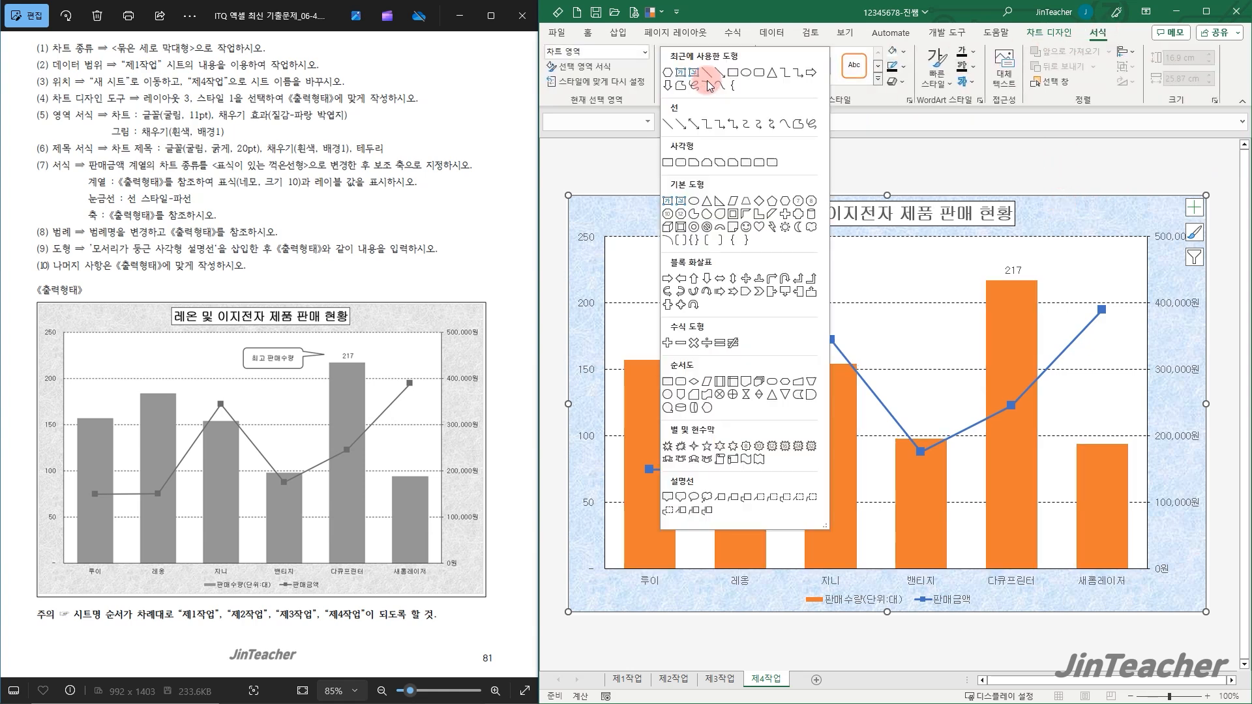
left_click(681, 497)
left_click_drag(861, 262, 958, 295)
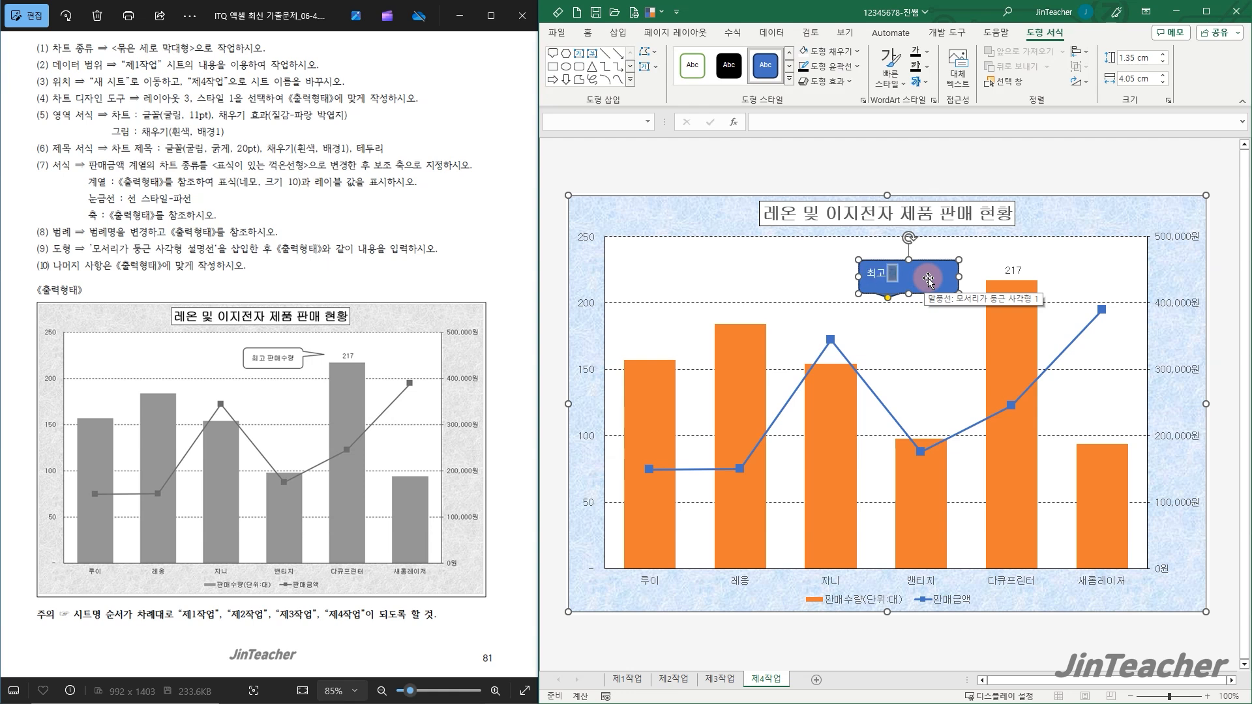
type("최고 판매수량")
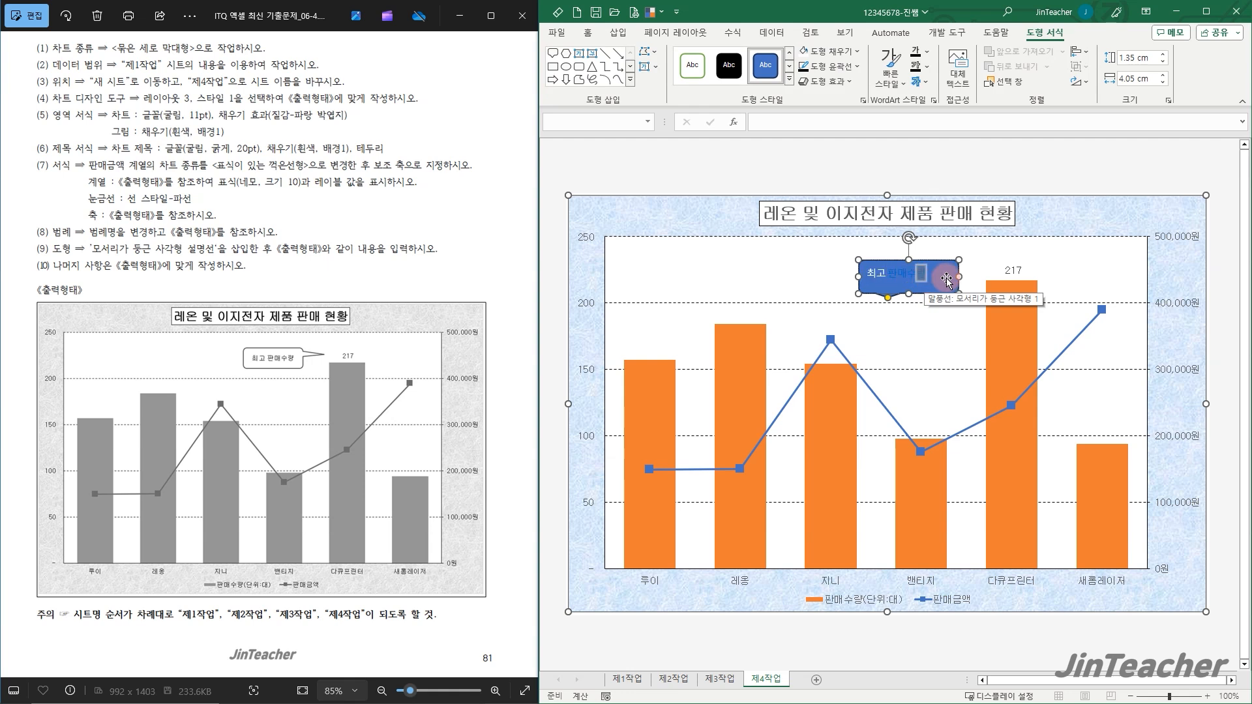
Format the callout with 굴림 font, black text centred in the shape and a white fill.
left_click(589, 34)
left_click(678, 60)
type("굴림")
key("Return")
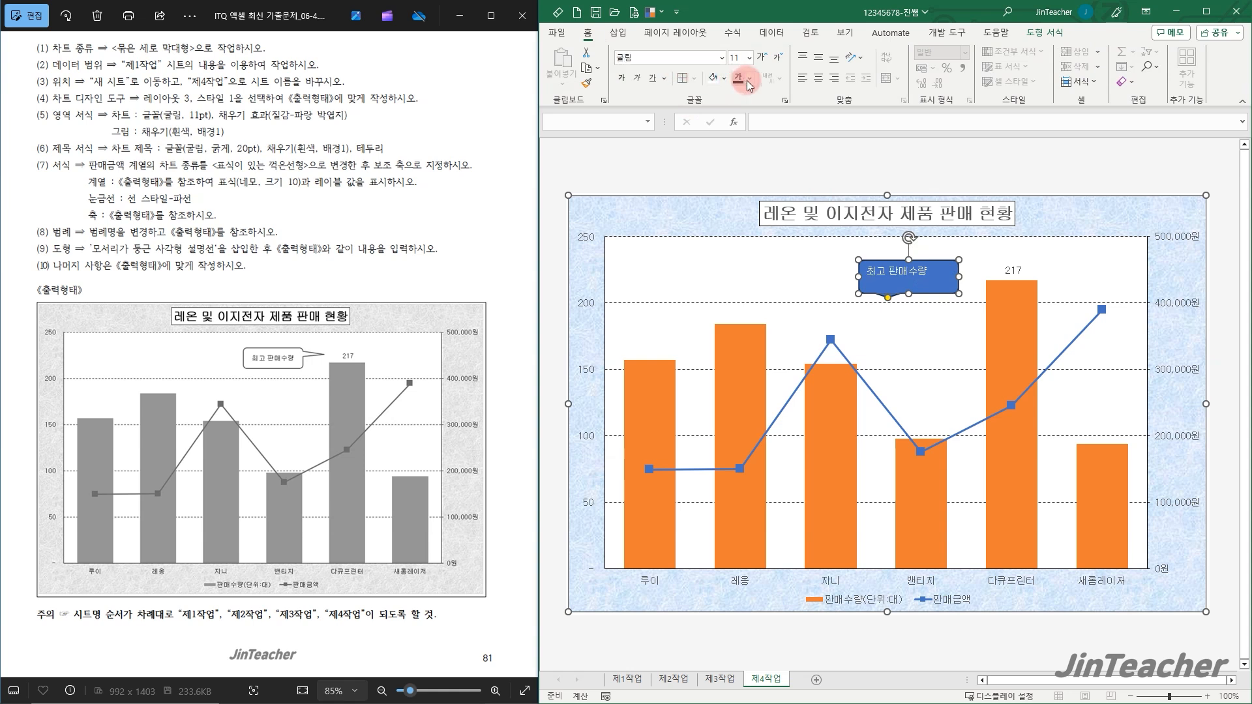
left_click(749, 78)
left_click(750, 133)
left_click(724, 79)
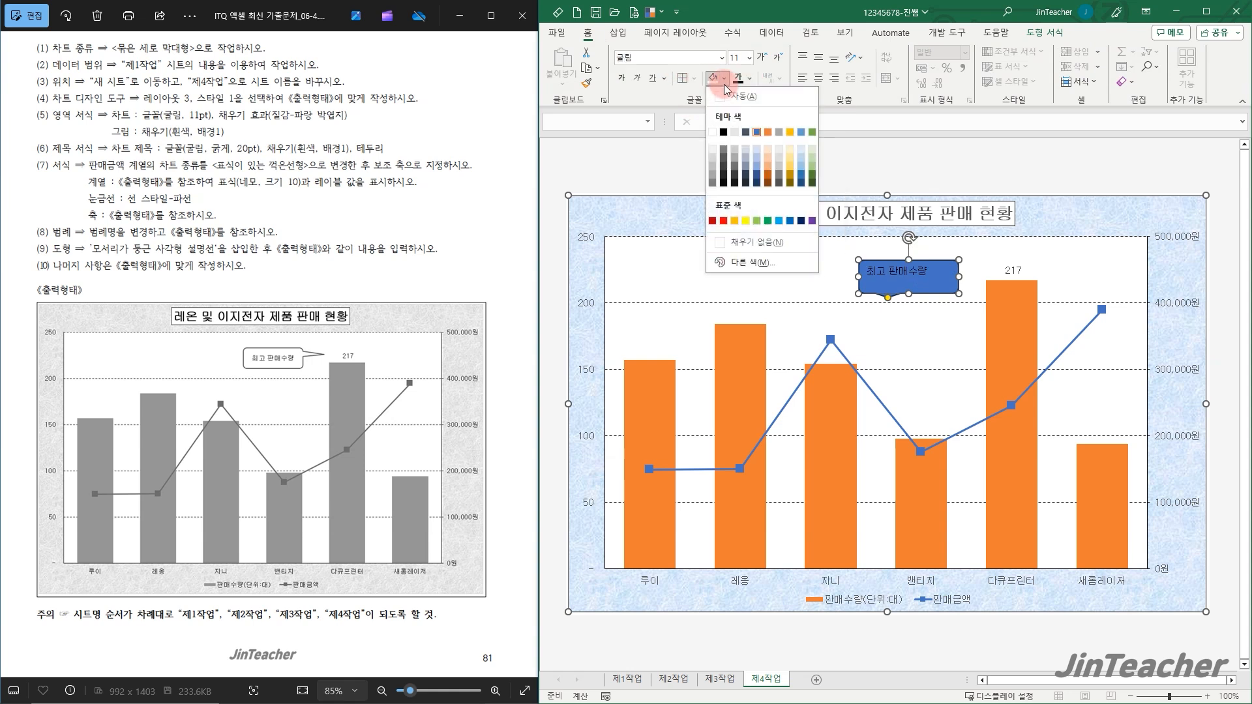
left_click(717, 132)
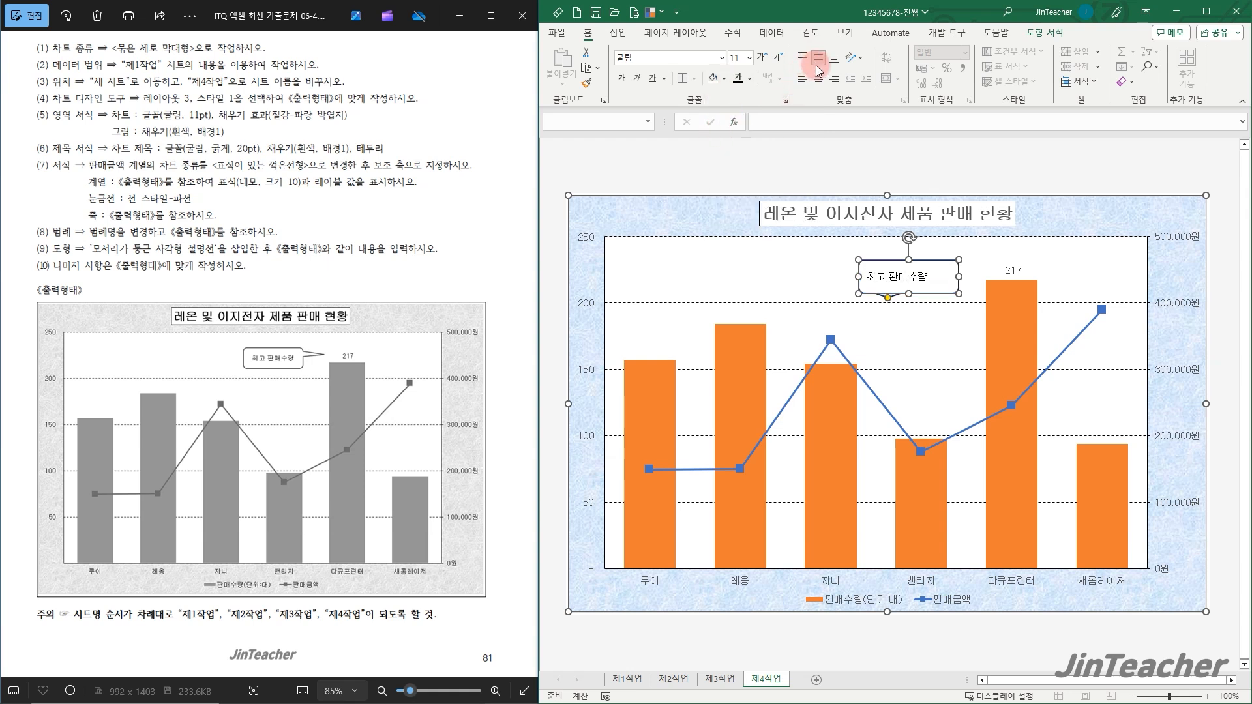
Point the callout's tail at the 217 data label, narrow the shape slightly and move it up to match the sample chart.
left_click_drag(888, 297, 957, 278)
left_click_drag(859, 277, 868, 277)
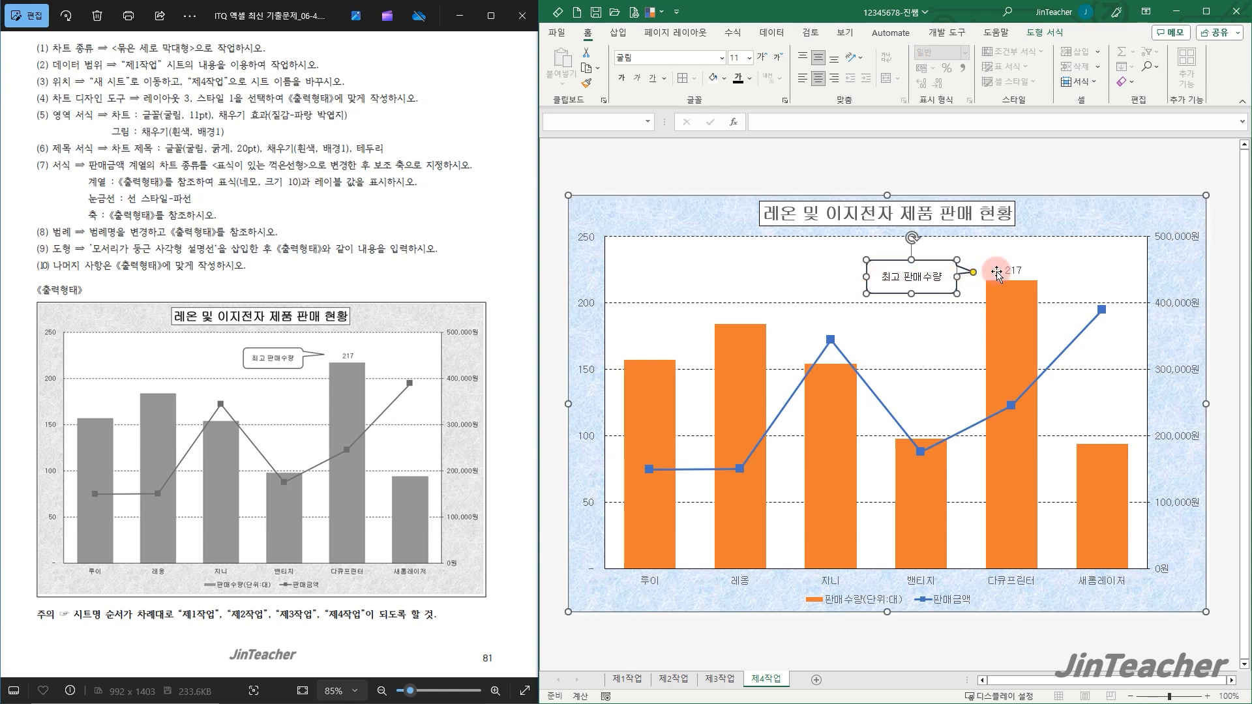
left_click_drag(973, 272, 976, 268)
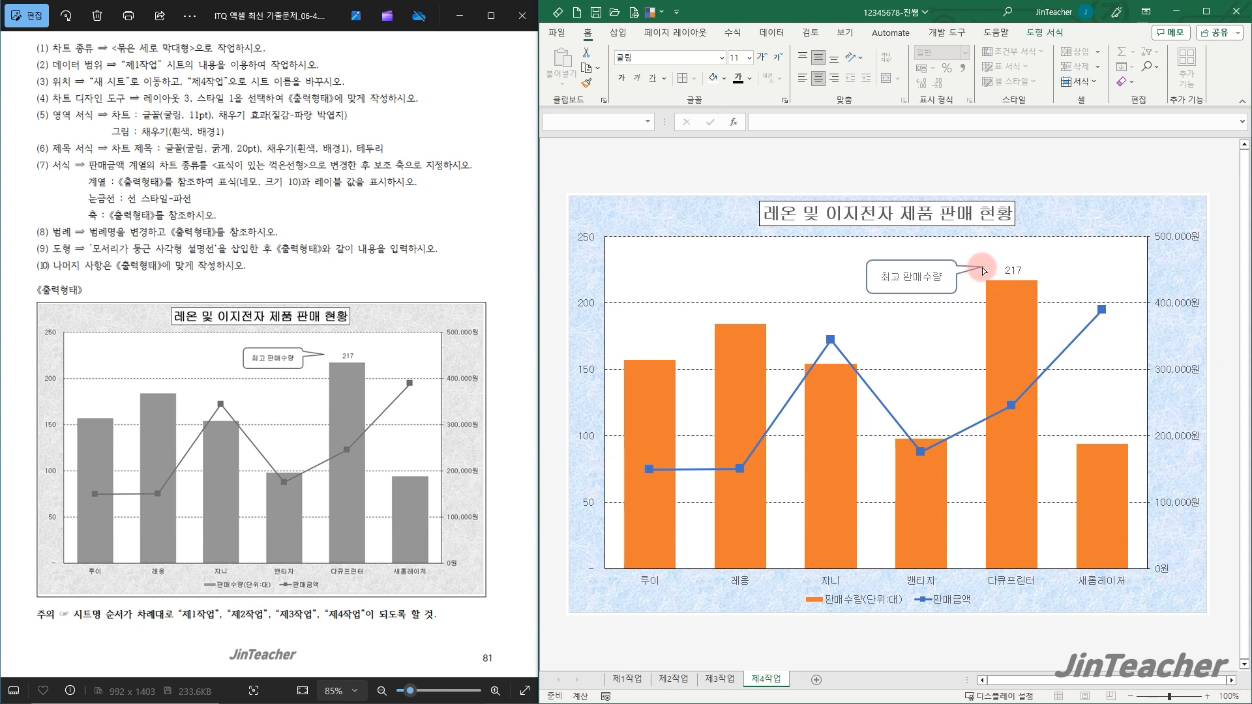
left_click_drag(982, 268, 947, 287)
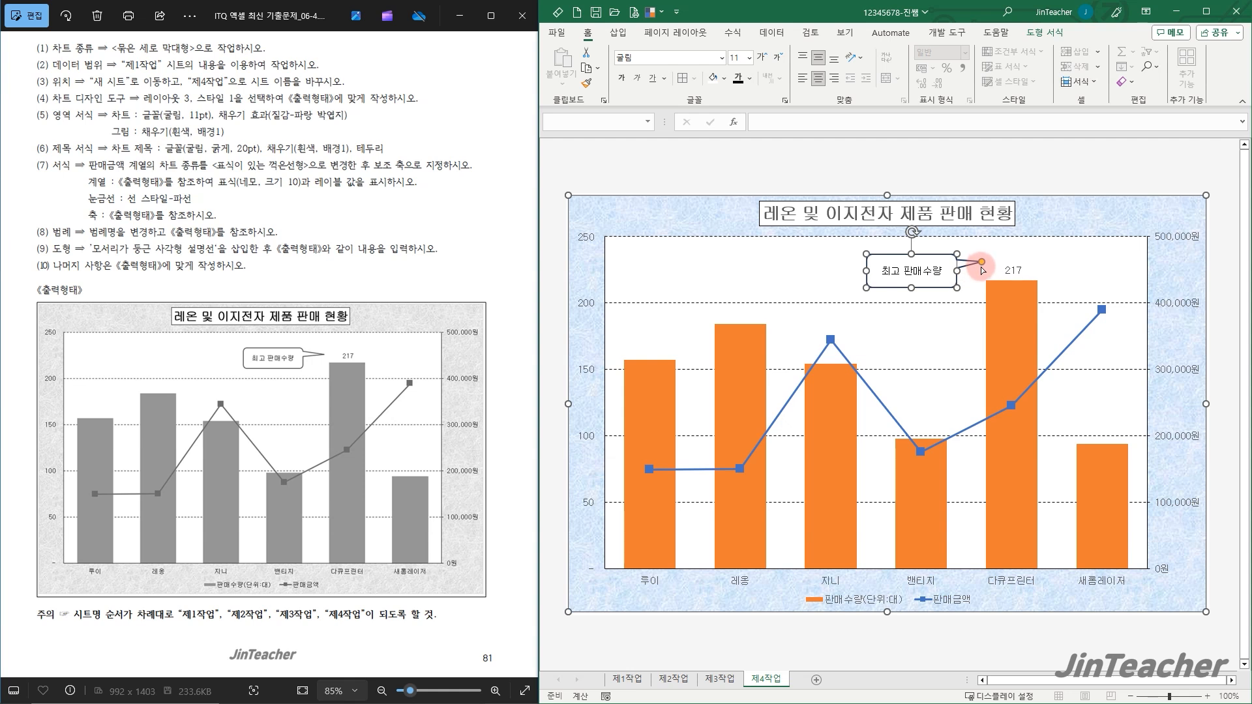
left_click(1091, 215)
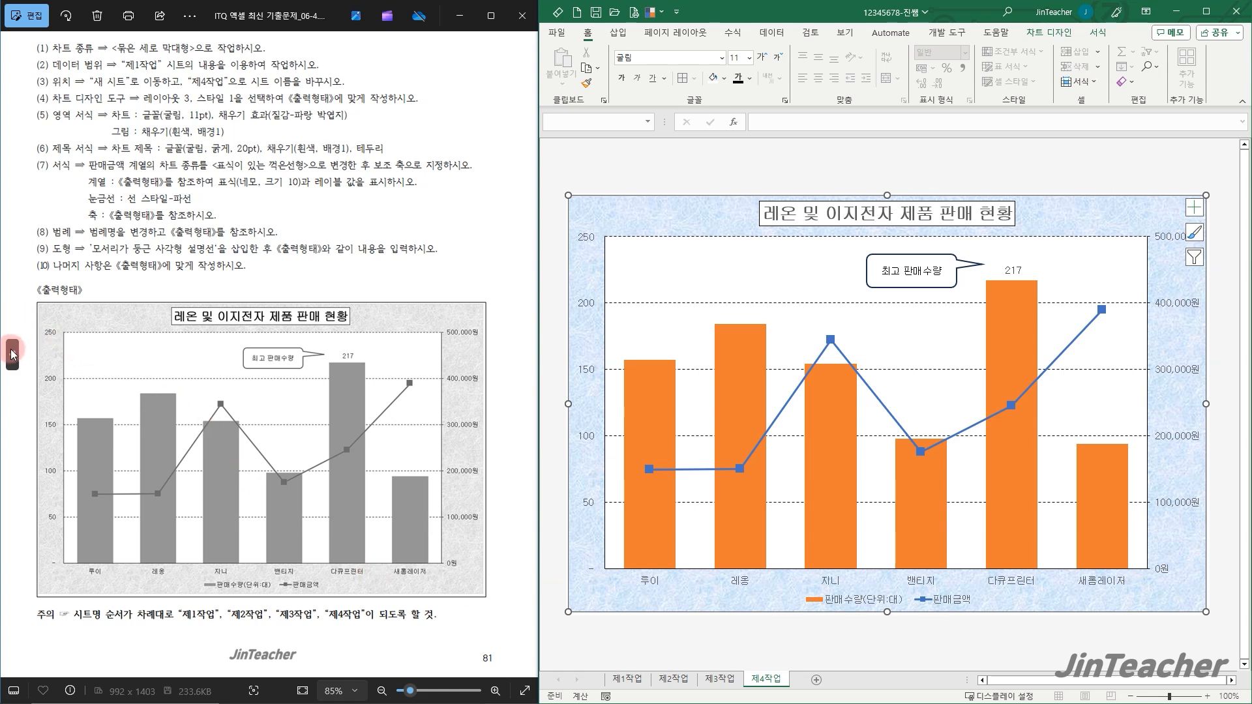
Bring up the exam page listing the function conditions (1) to (7) and switch to sheet 제1작업.
left_click(12, 354)
left_click(12, 354)
scroll(161, 492, "up", 1)
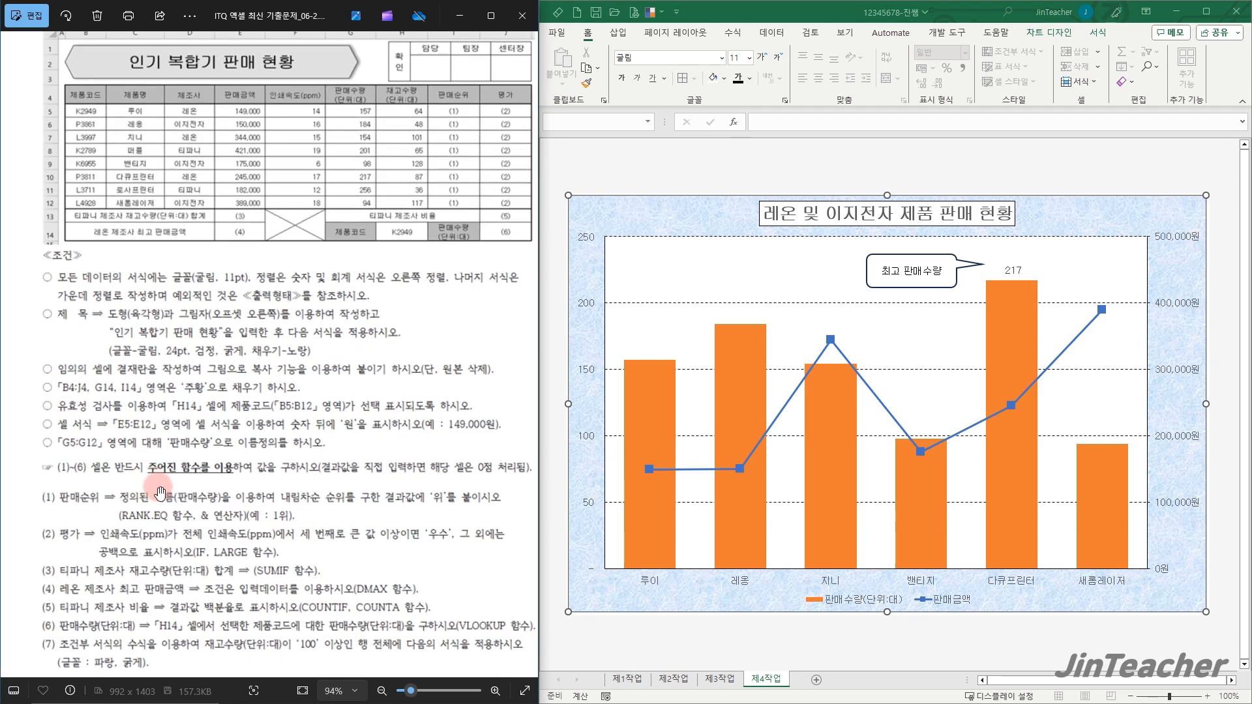
mouse_move(197, 517)
left_mouse_down()
mouse_move(187, 480)
mouse_move(183, 496)
left_mouse_up()
scroll(188, 483, "up", 1)
left_click(627, 679)
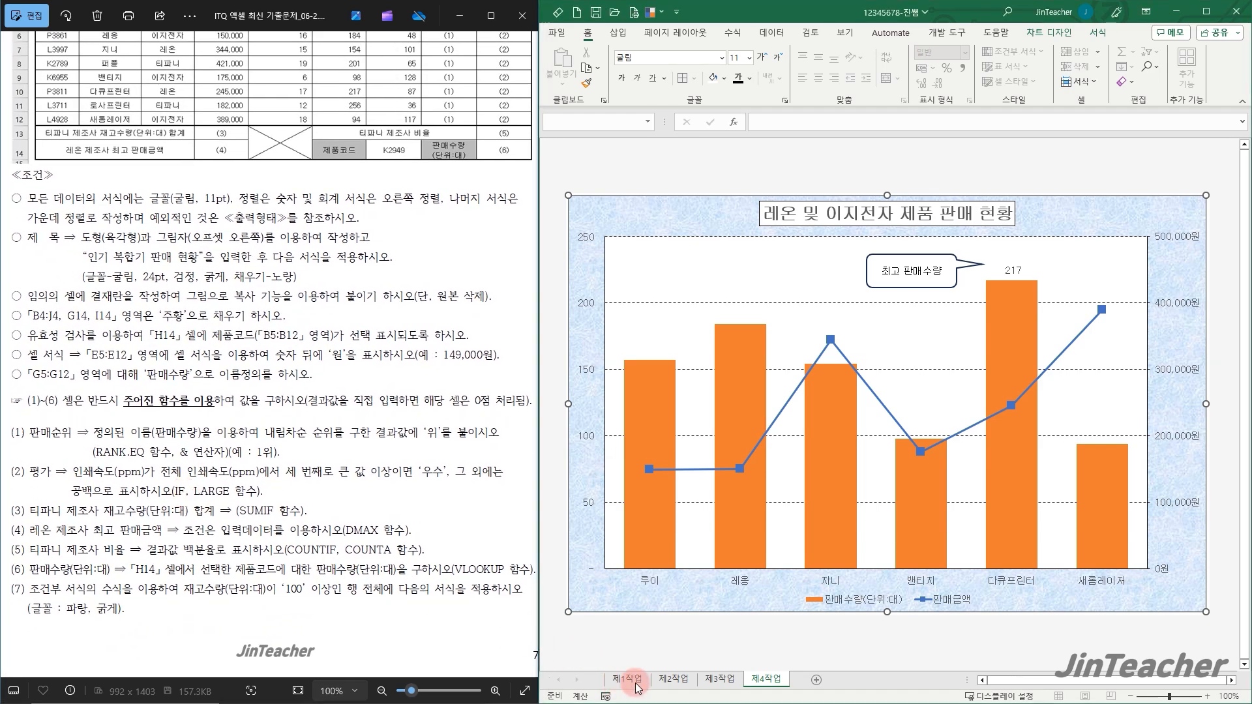
left_click(1100, 449)
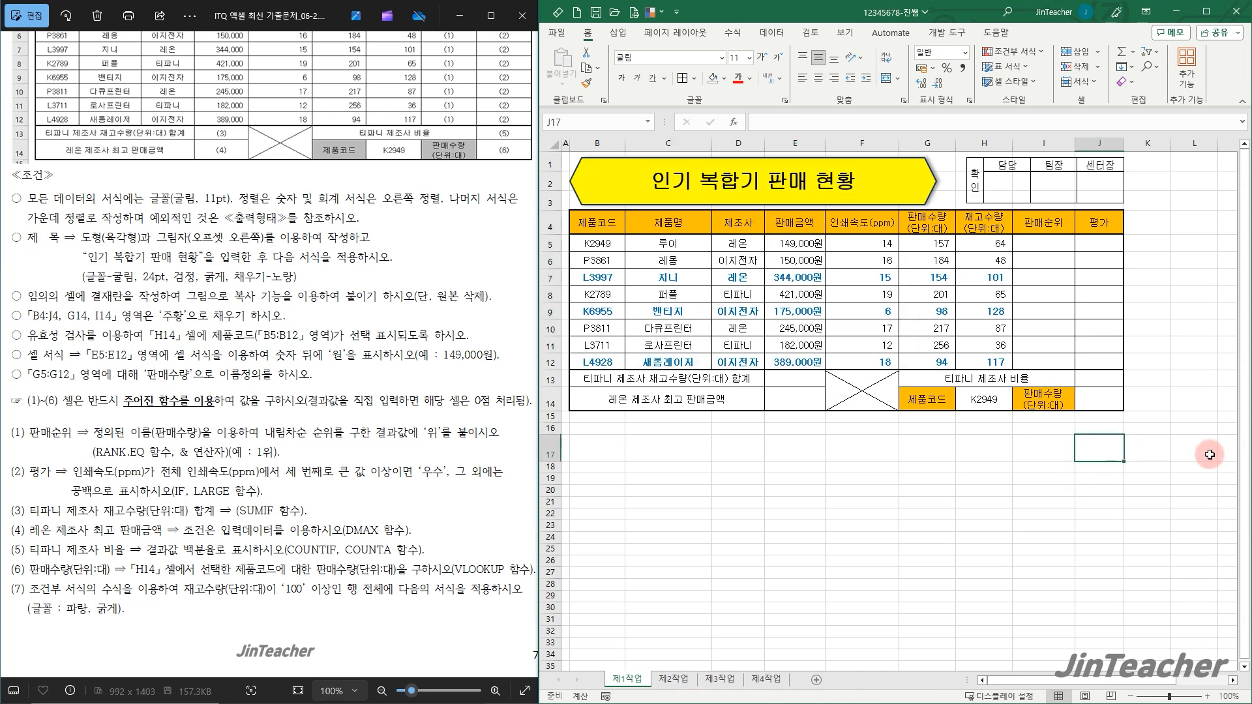
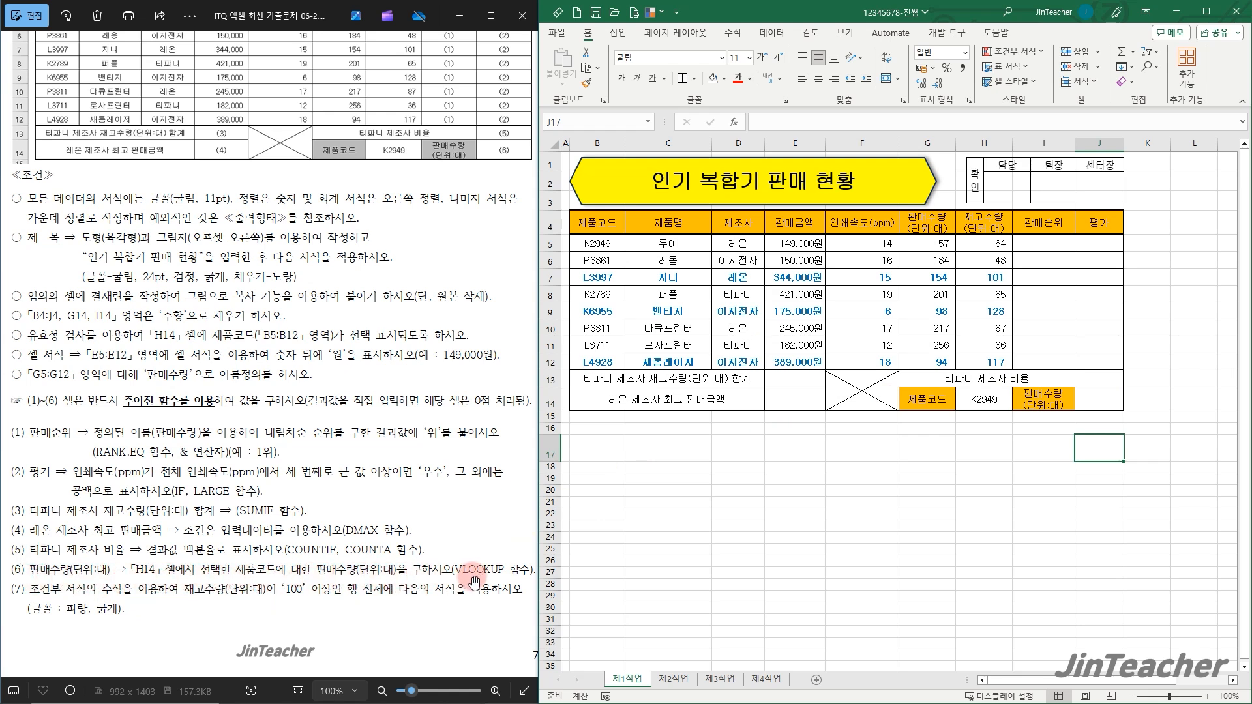
Insert the VLOOKUP function in cell J14 for the 판매수량(단위:대) result.
left_click_drag(598, 244, 926, 361)
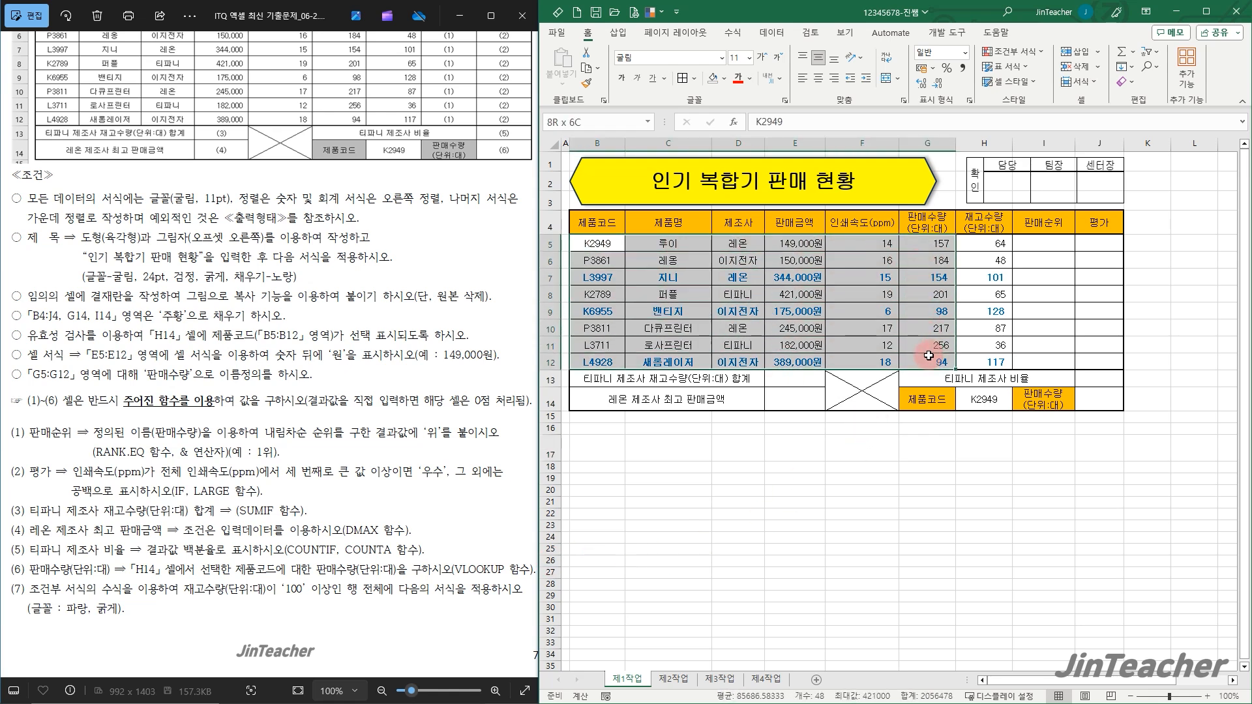
left_click(1100, 399)
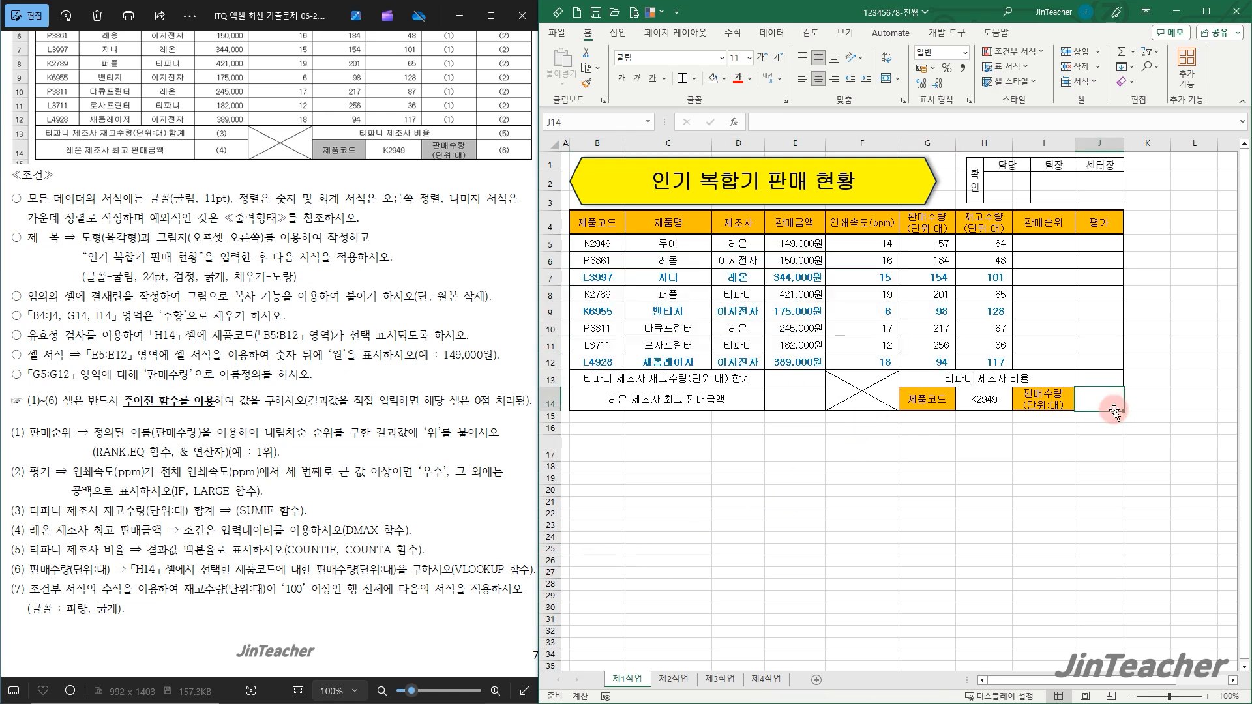
left_click(734, 124)
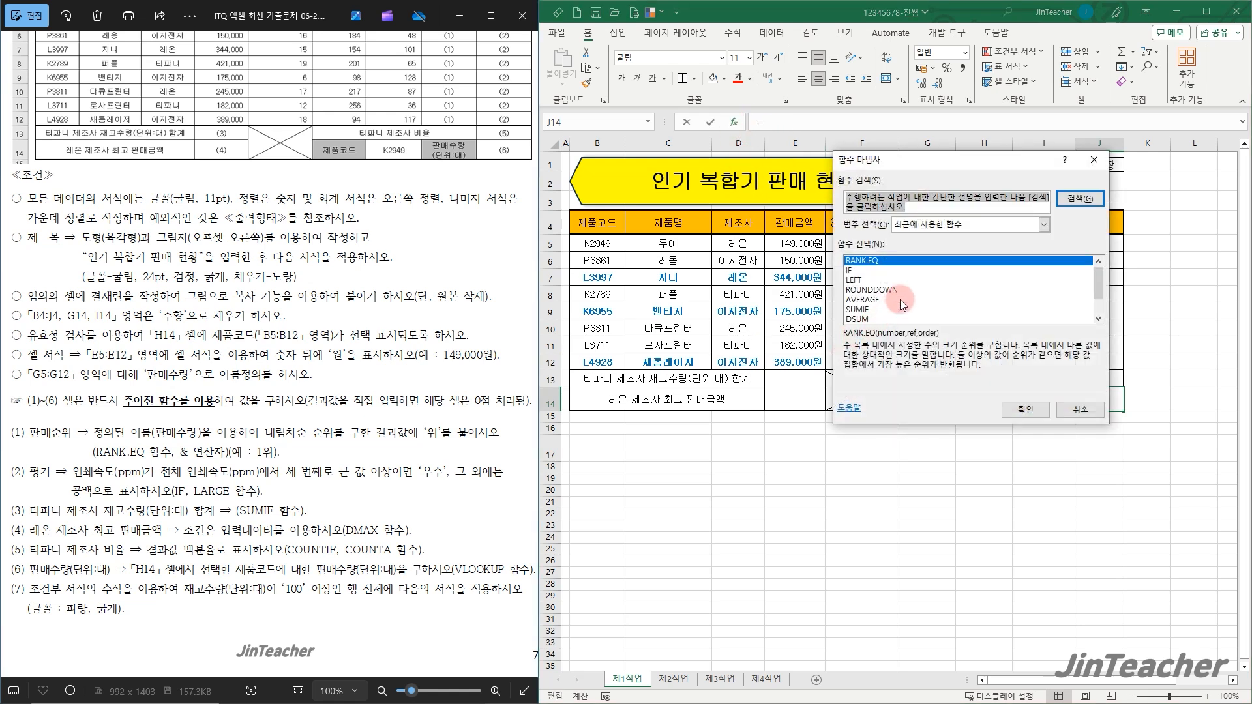
left_click(942, 228)
left_click(911, 248)
left_click(915, 293)
key("v")
scroll(918, 302, "down", 4)
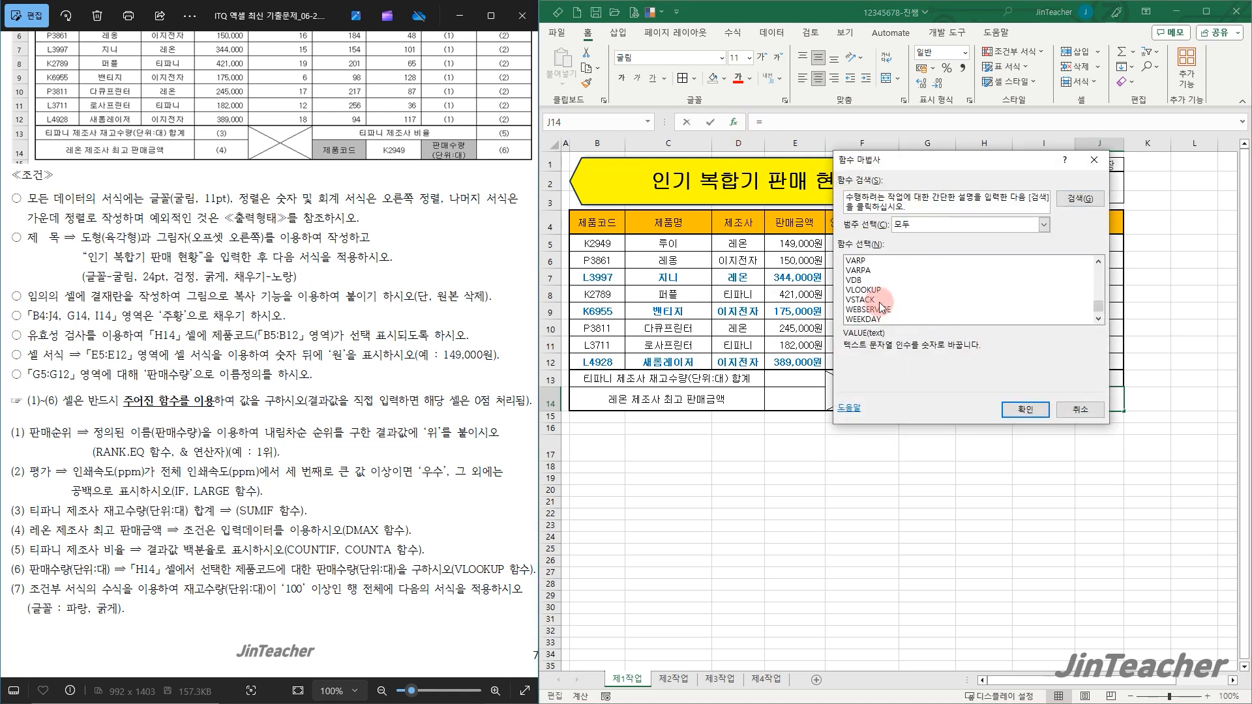
left_click(878, 292)
left_click(1035, 412)
Complete the VLOOKUP in J14 with lookup value H14, table B5:G12, column number 6 and exact match 0.
left_click_drag(921, 366, 397, 319)
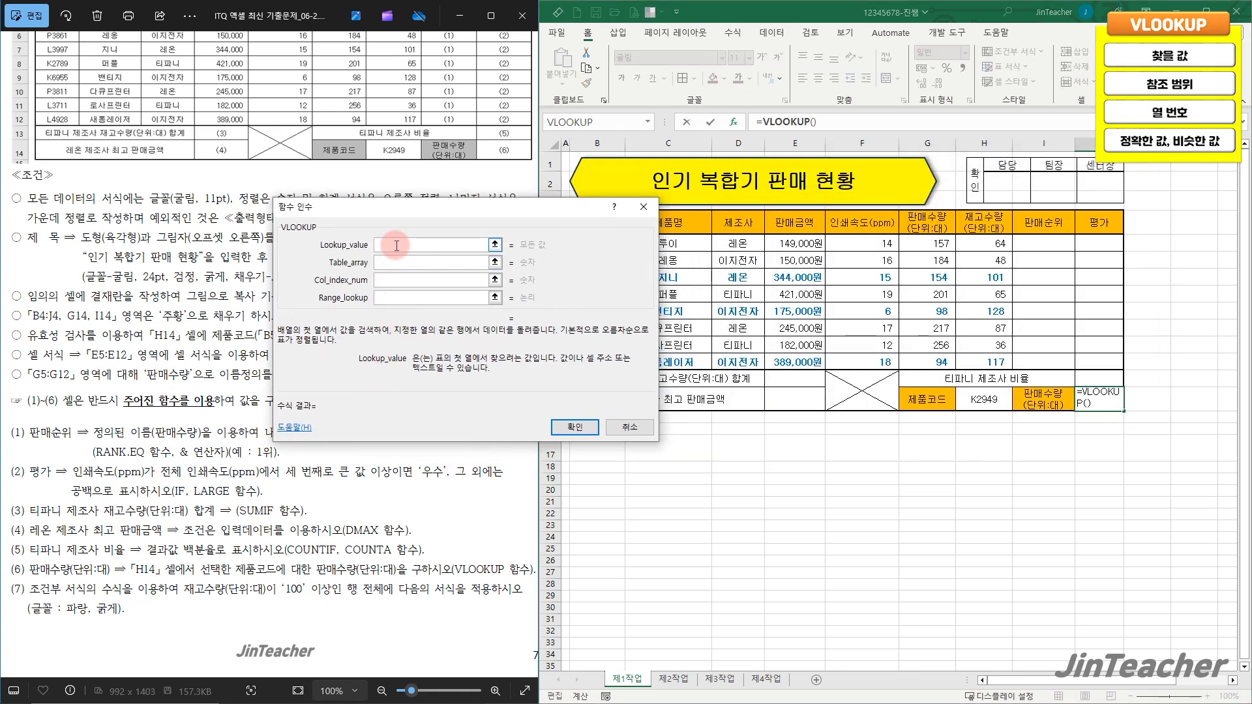
left_click(982, 403)
left_click(409, 264)
left_click_drag(594, 307, 495, 306)
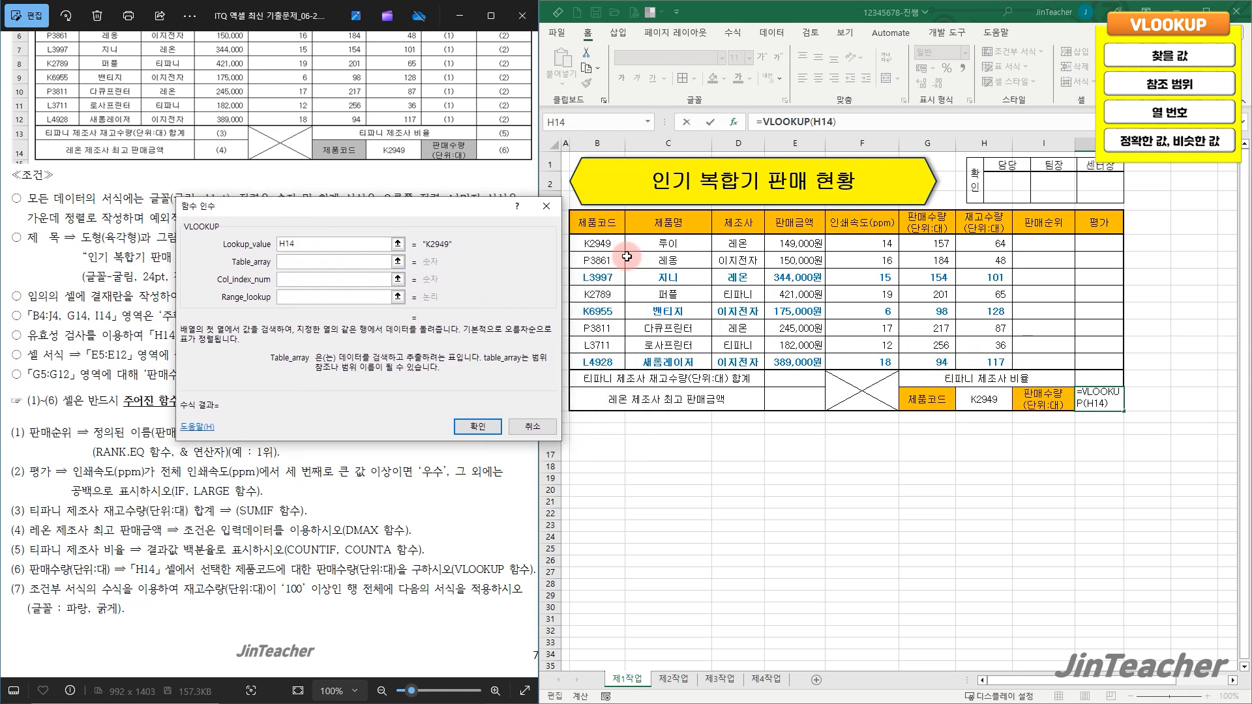
left_click_drag(590, 243, 926, 360)
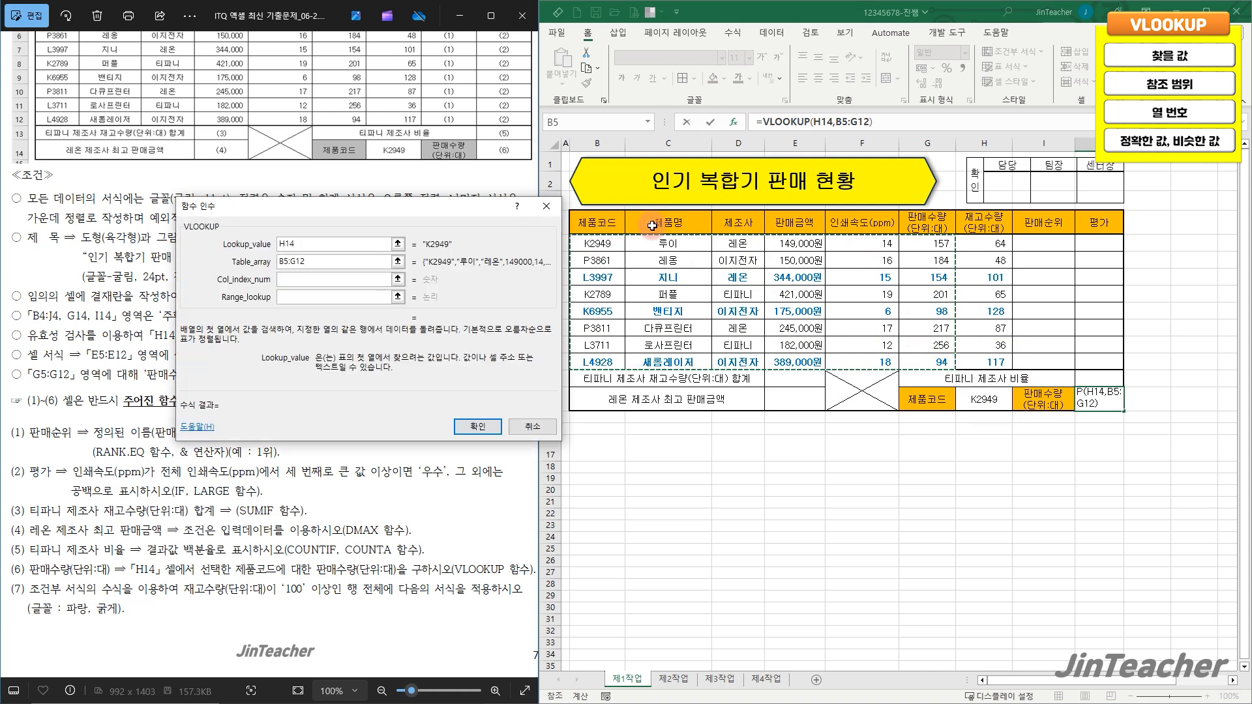
left_click(309, 279)
type("6")
left_click(305, 298)
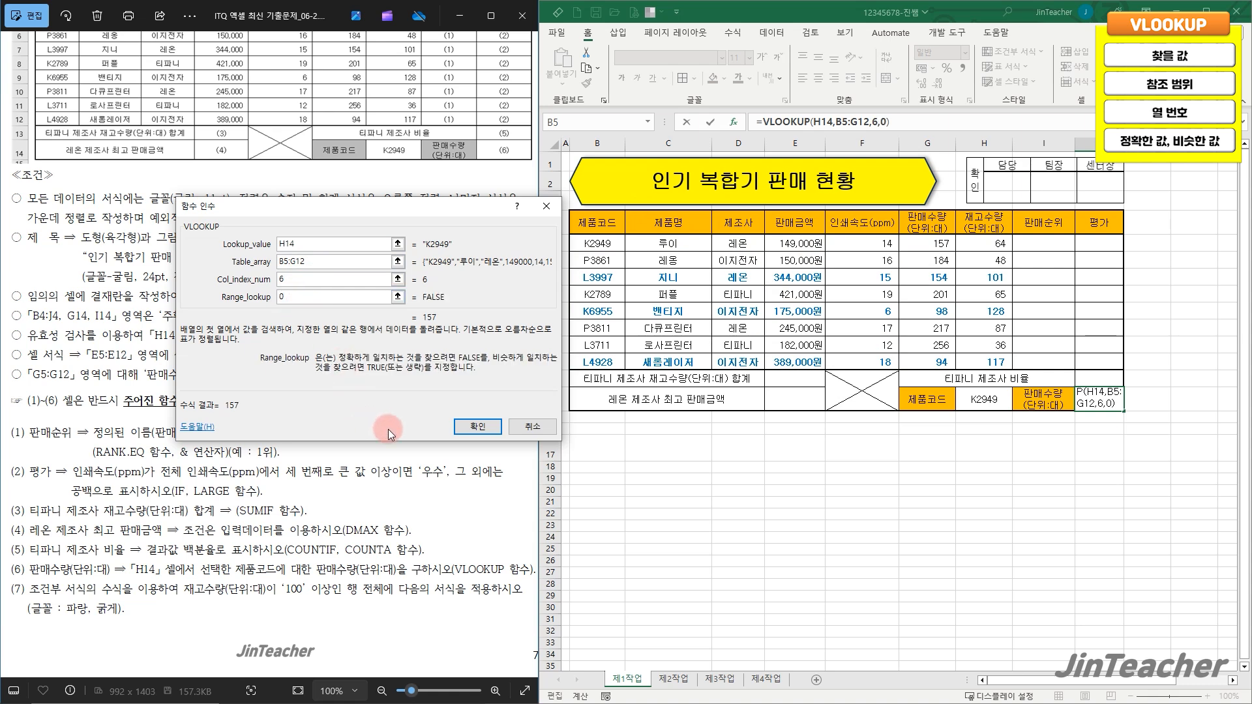
left_click(461, 425)
left_click_drag(604, 244, 935, 246)
left_click(1098, 398)
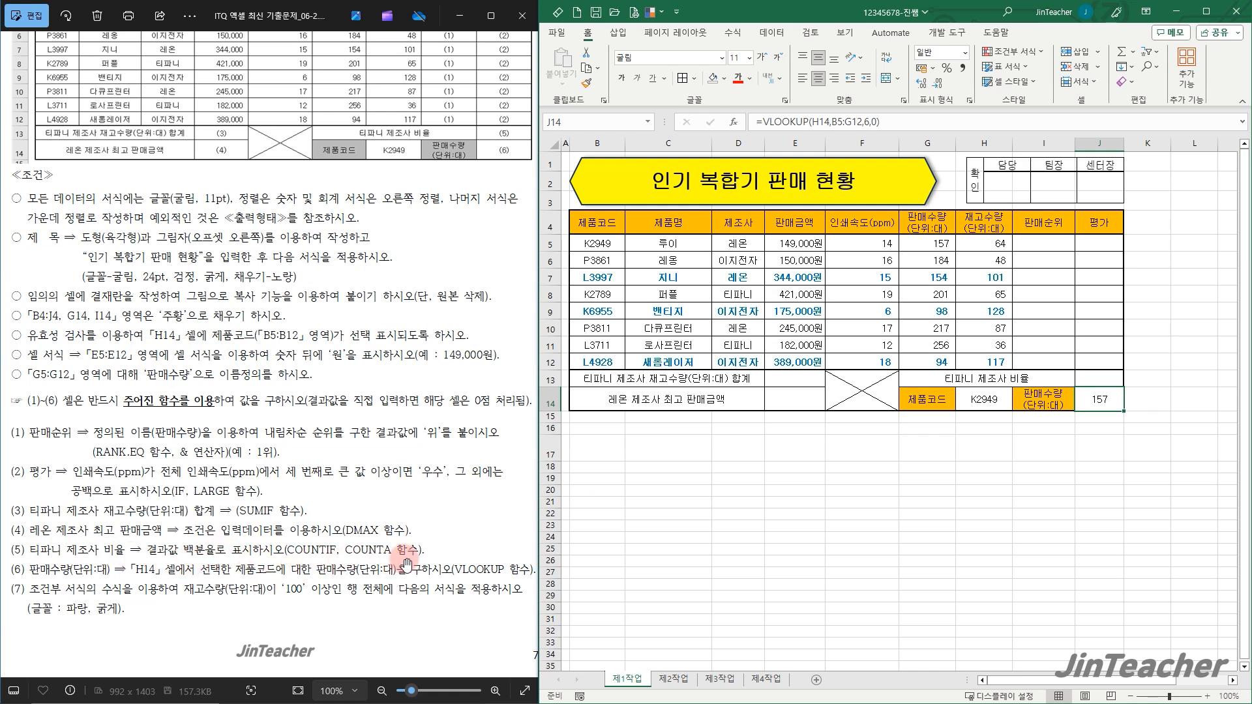
left_click(750, 240)
left_click_drag(750, 240, 744, 364)
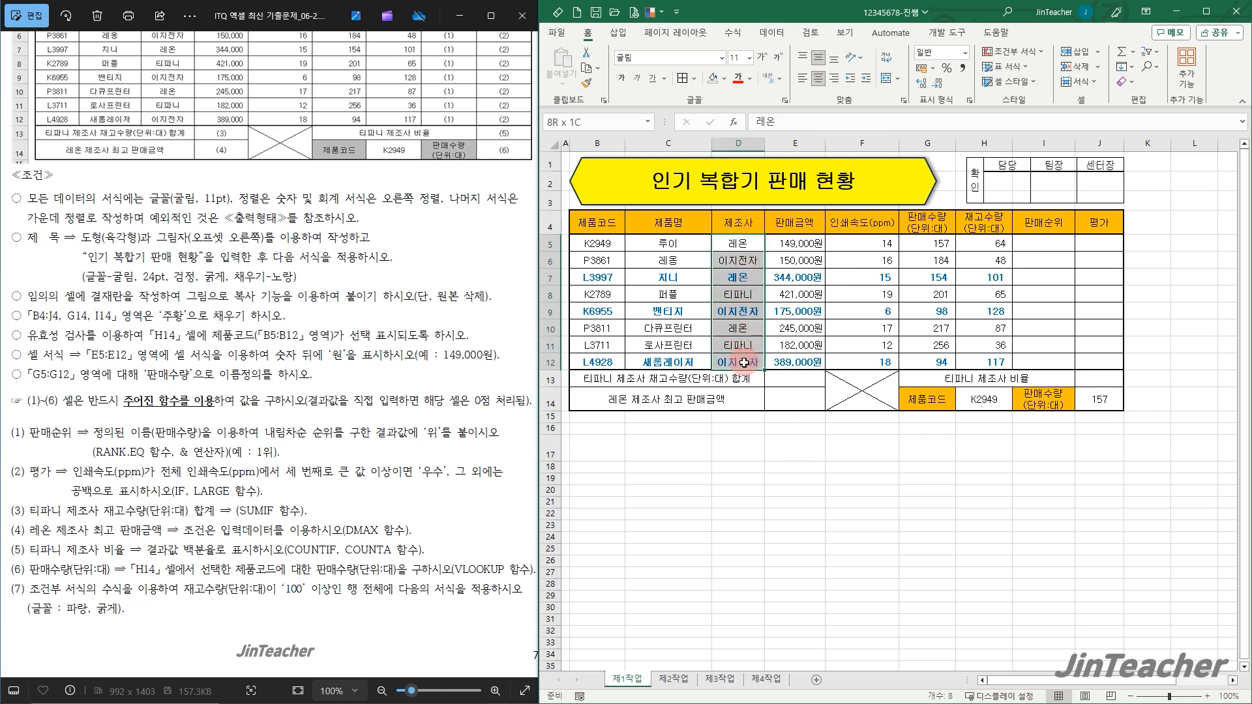
left_click(737, 295)
left_click(747, 350)
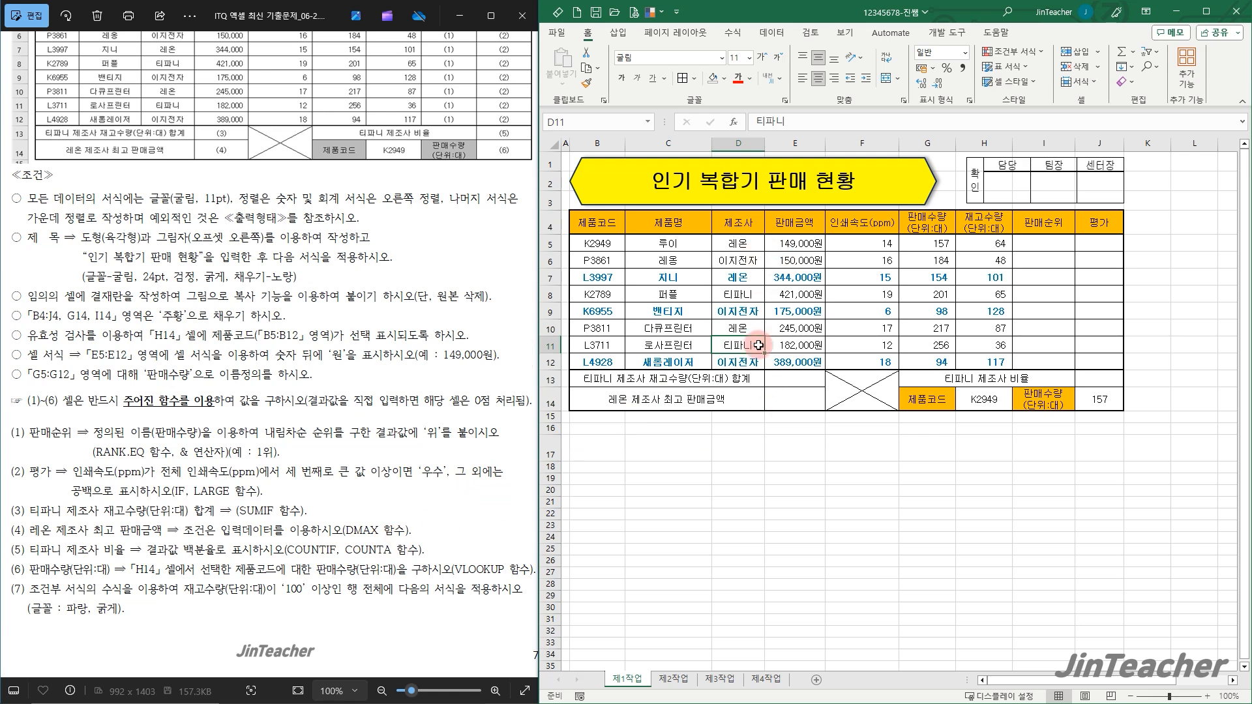
Insert the COUNTIF function in cell J13 for the 티파니 제조사 비율 result.
left_click(1109, 376)
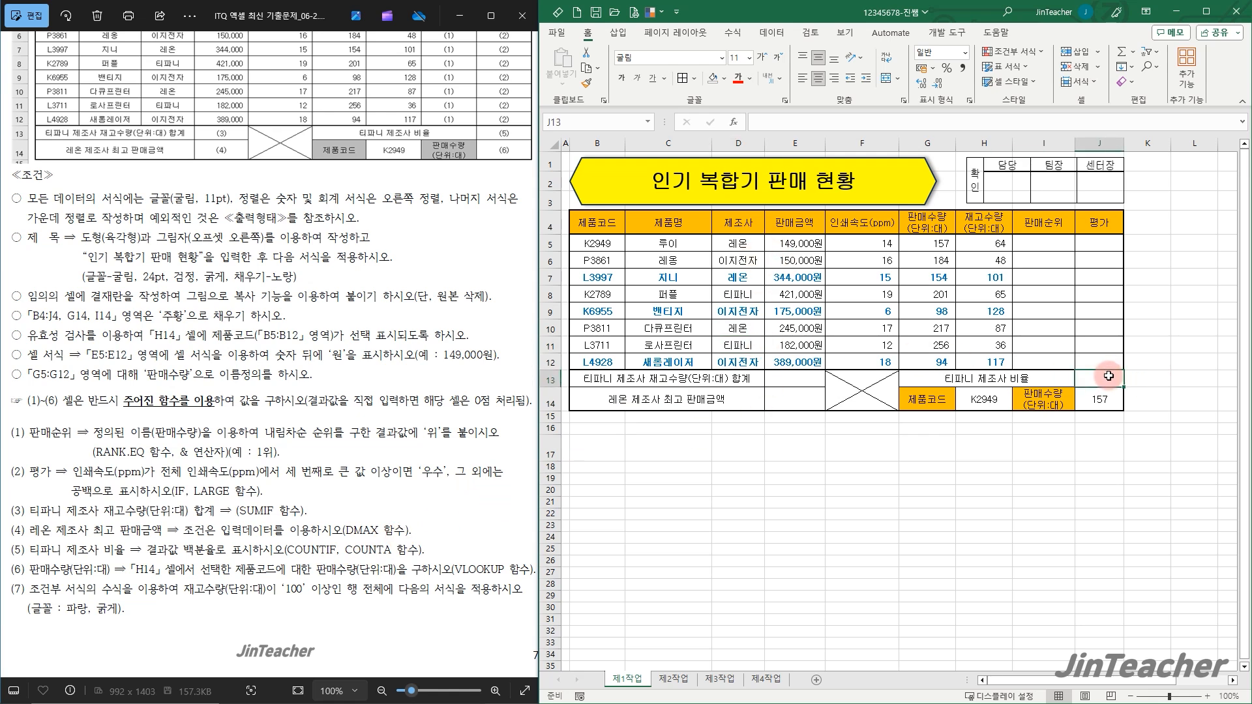
left_click(734, 121)
left_click(404, 320)
key("c")
scroll(405, 320, "down", 5)
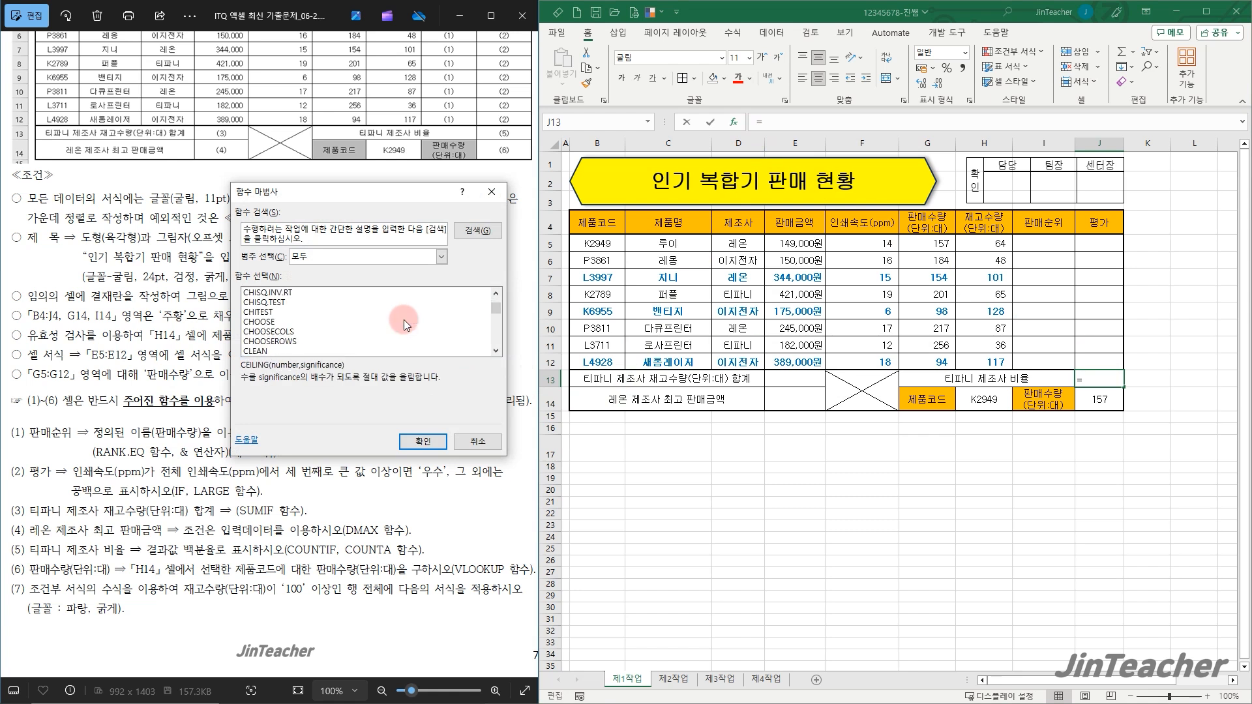
scroll(405, 319, "down", 5)
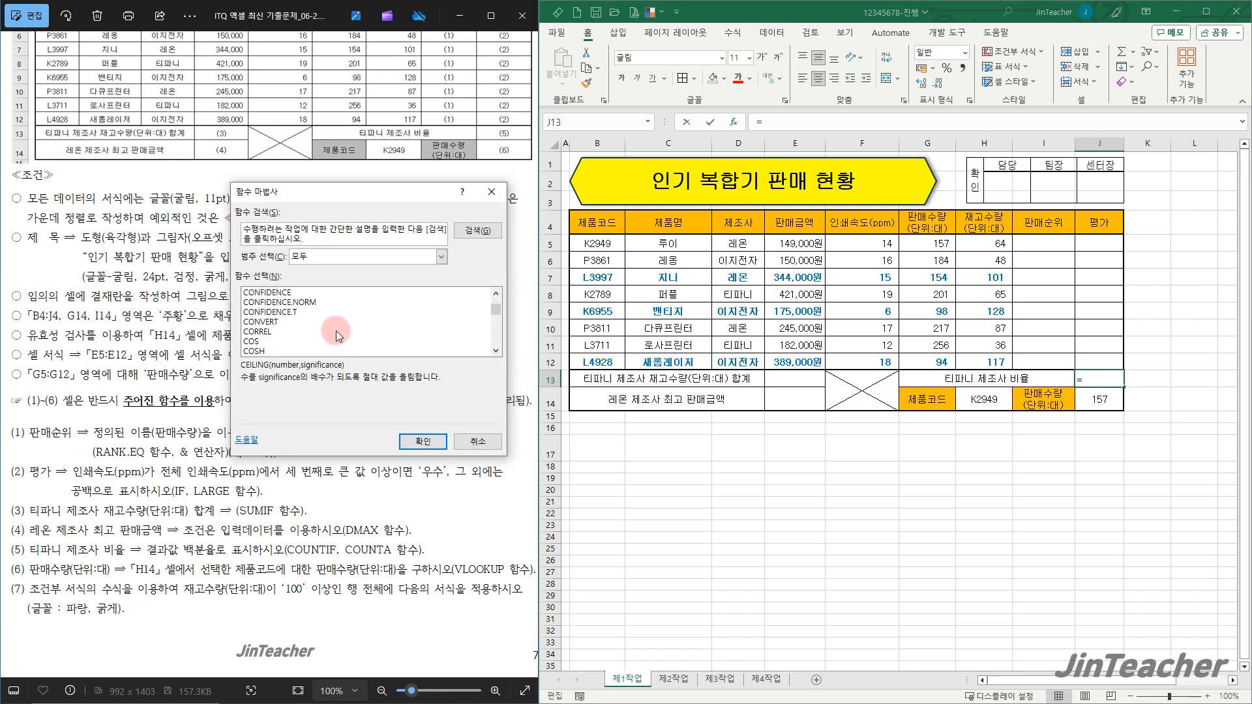
scroll(296, 345, "down", 2)
left_click(292, 351)
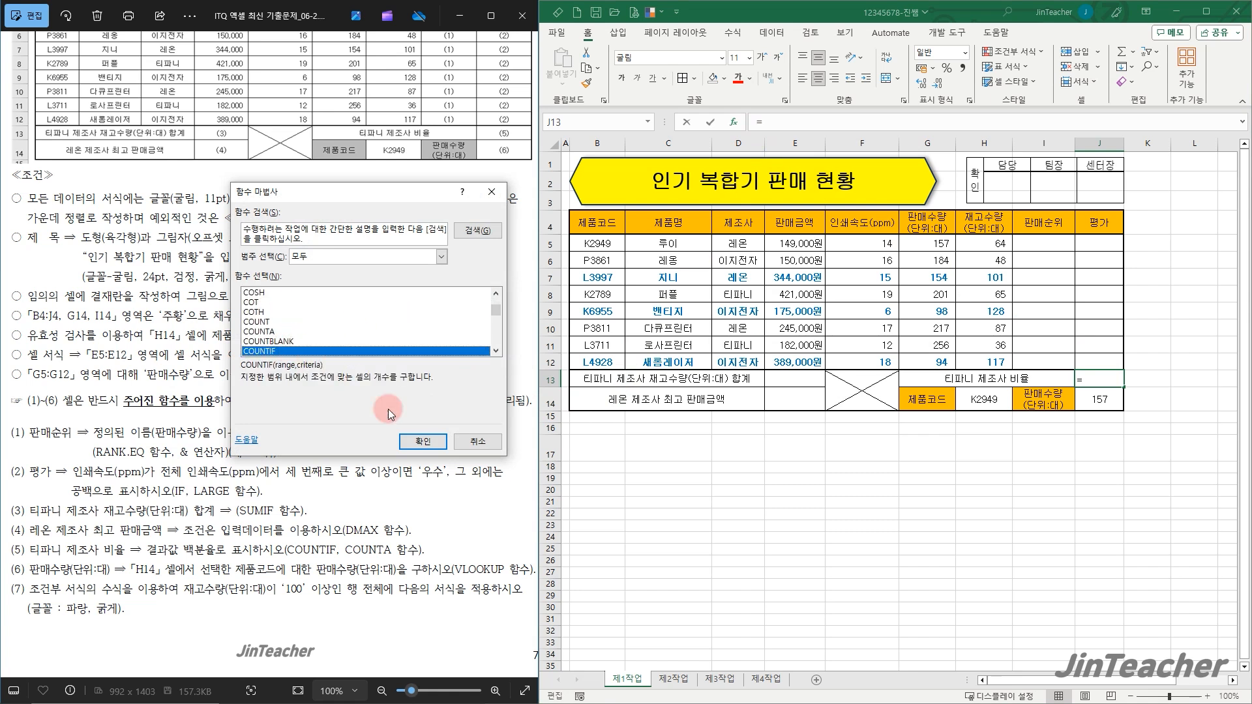
left_click(442, 450)
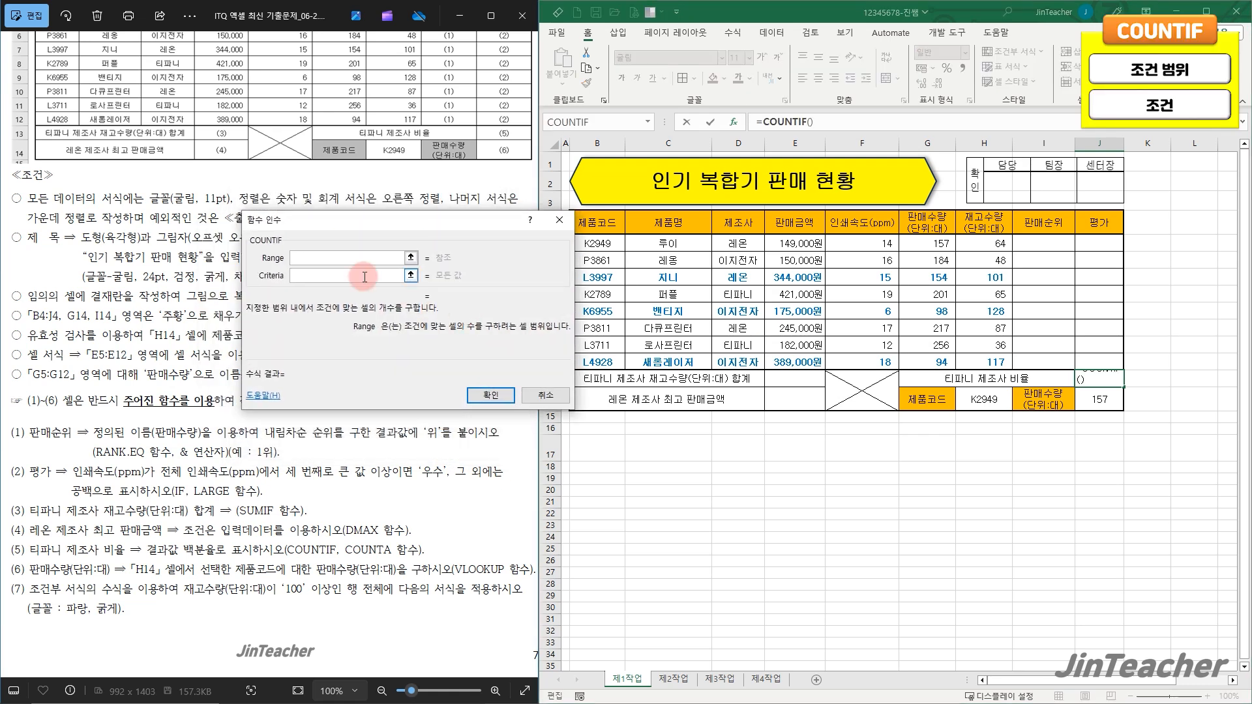
Complete the COUNTIF in J13 with range D5:D12 and the 티파니 cell D8 as its criterion.
left_click(326, 281)
left_click(322, 259)
left_click_drag(737, 243, 737, 356)
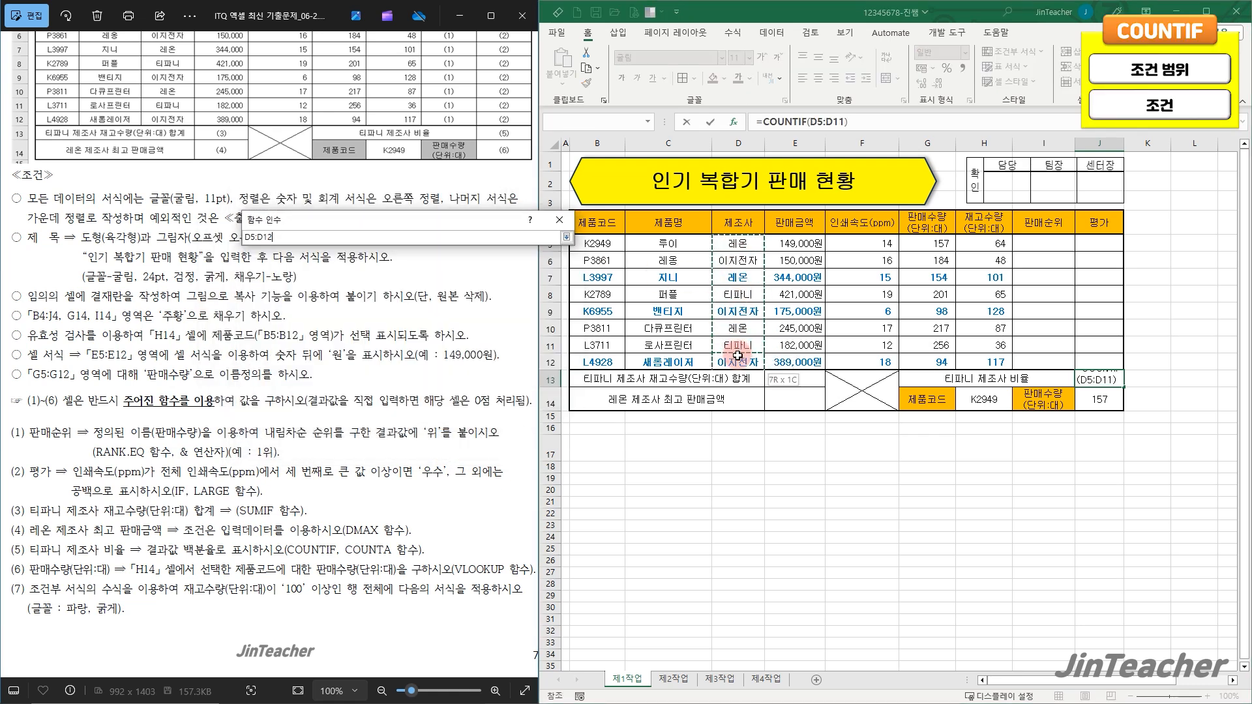
left_click(363, 277)
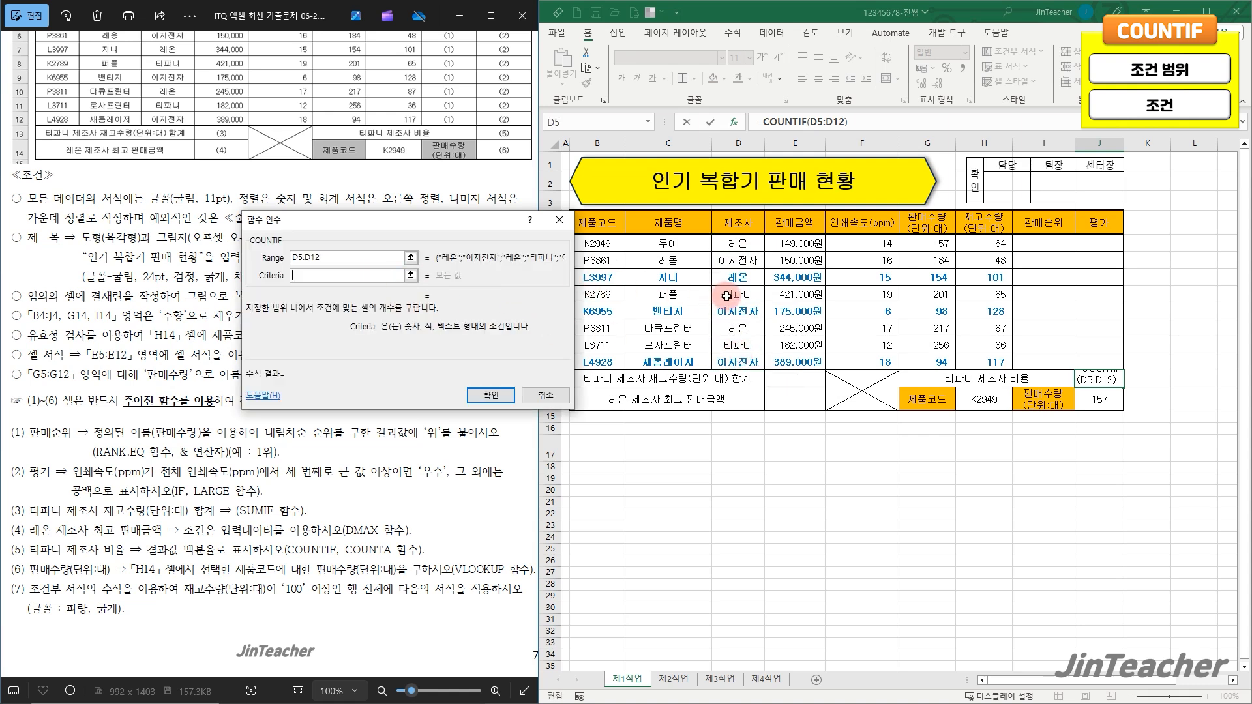
left_click(492, 396)
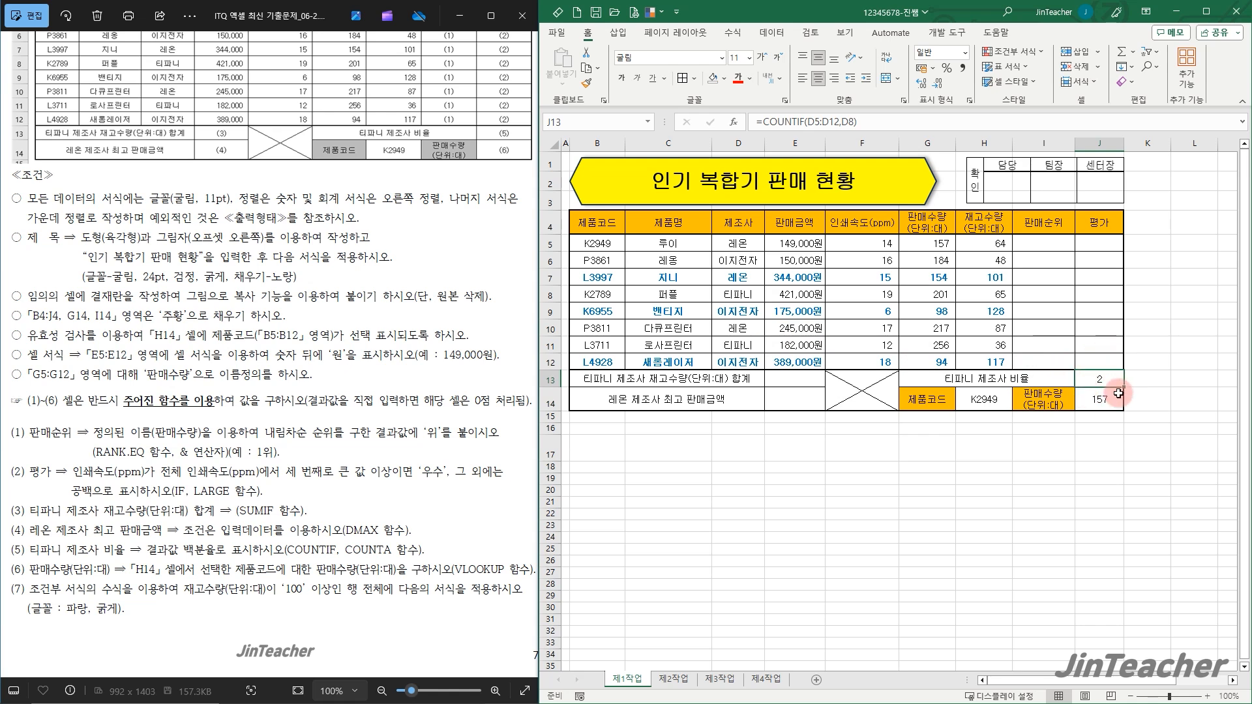
Extend the COUNTIF formula in J13 with a division operator and insert the COUNTA function as the divisor.
left_click(890, 122)
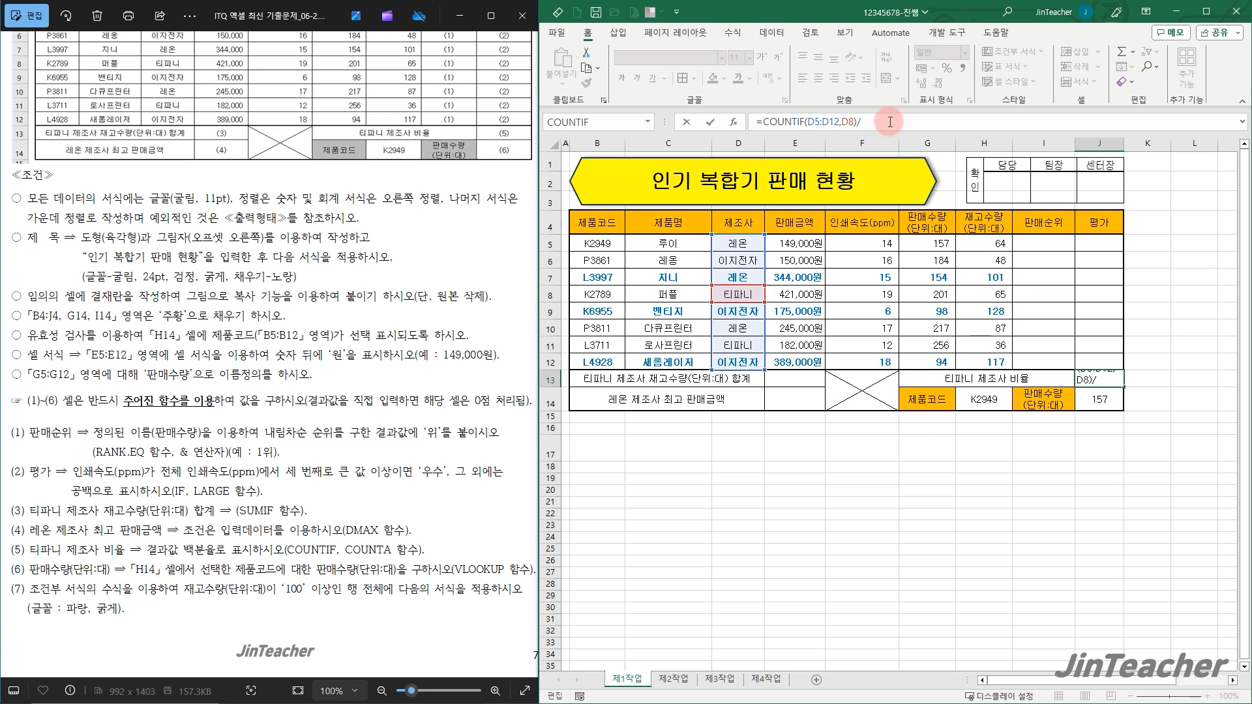
left_click(735, 122)
left_click(384, 322)
key("c")
scroll(380, 319, "down", 7)
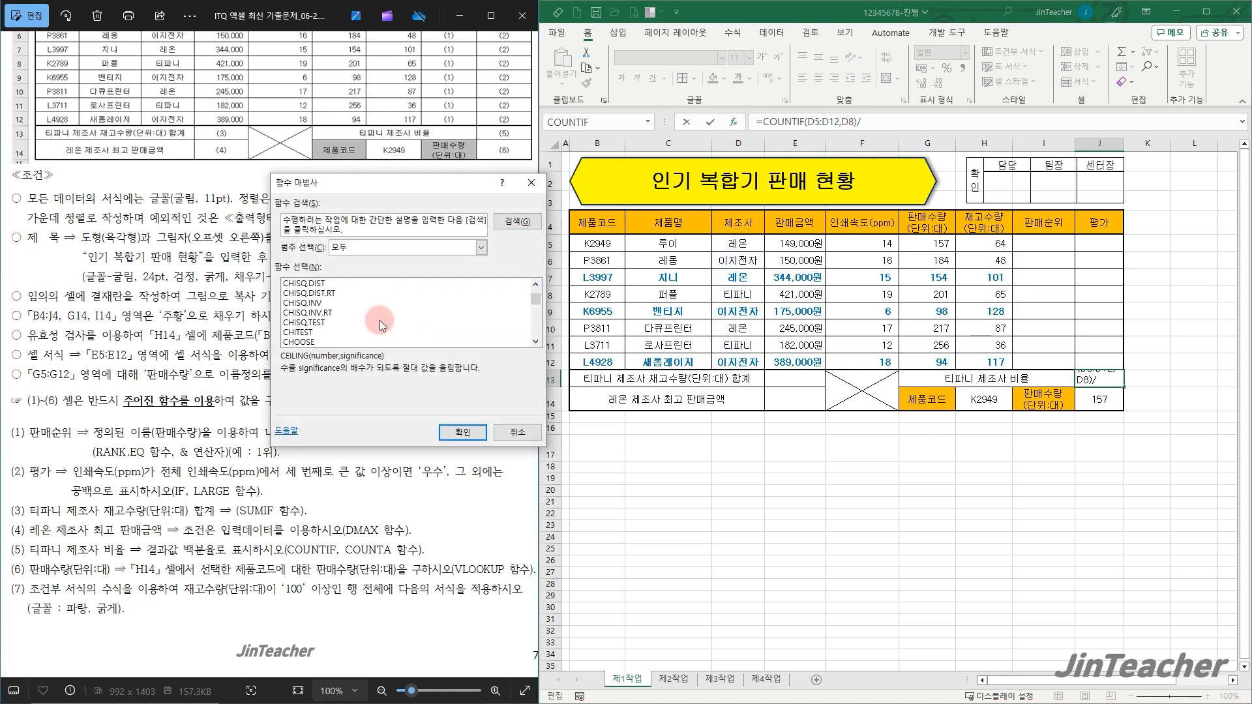
scroll(379, 319, "down", 5)
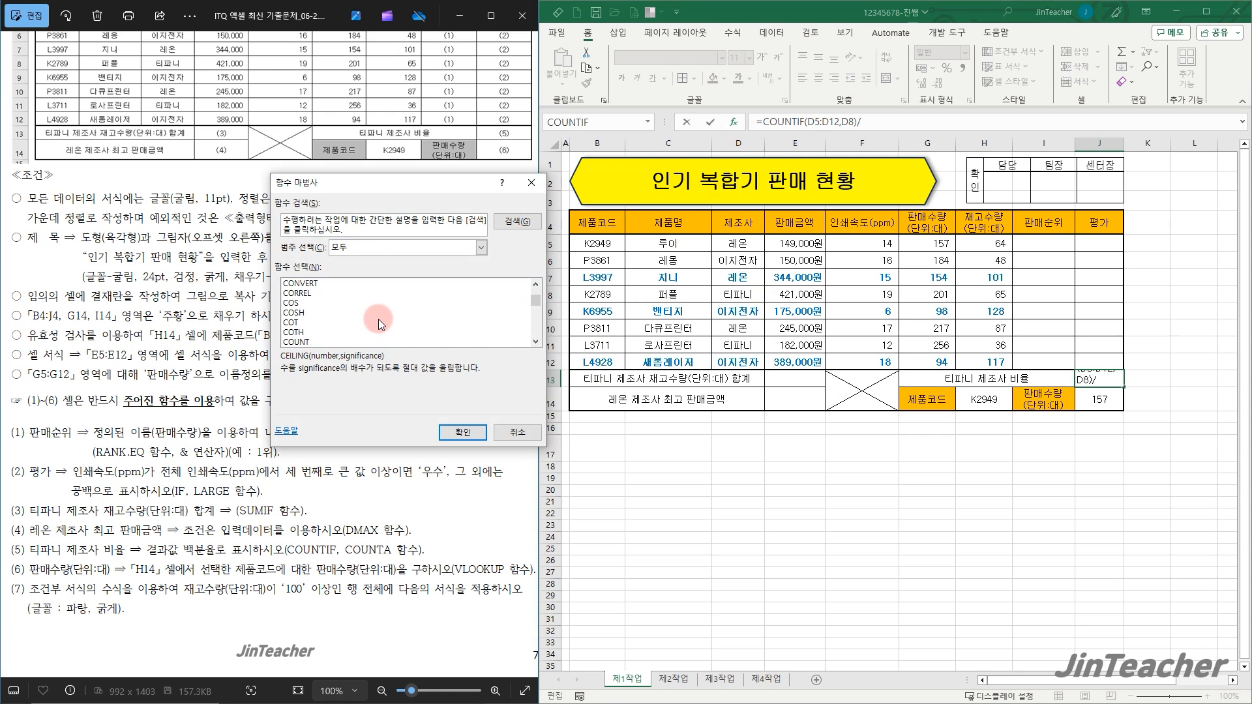
left_click(331, 292)
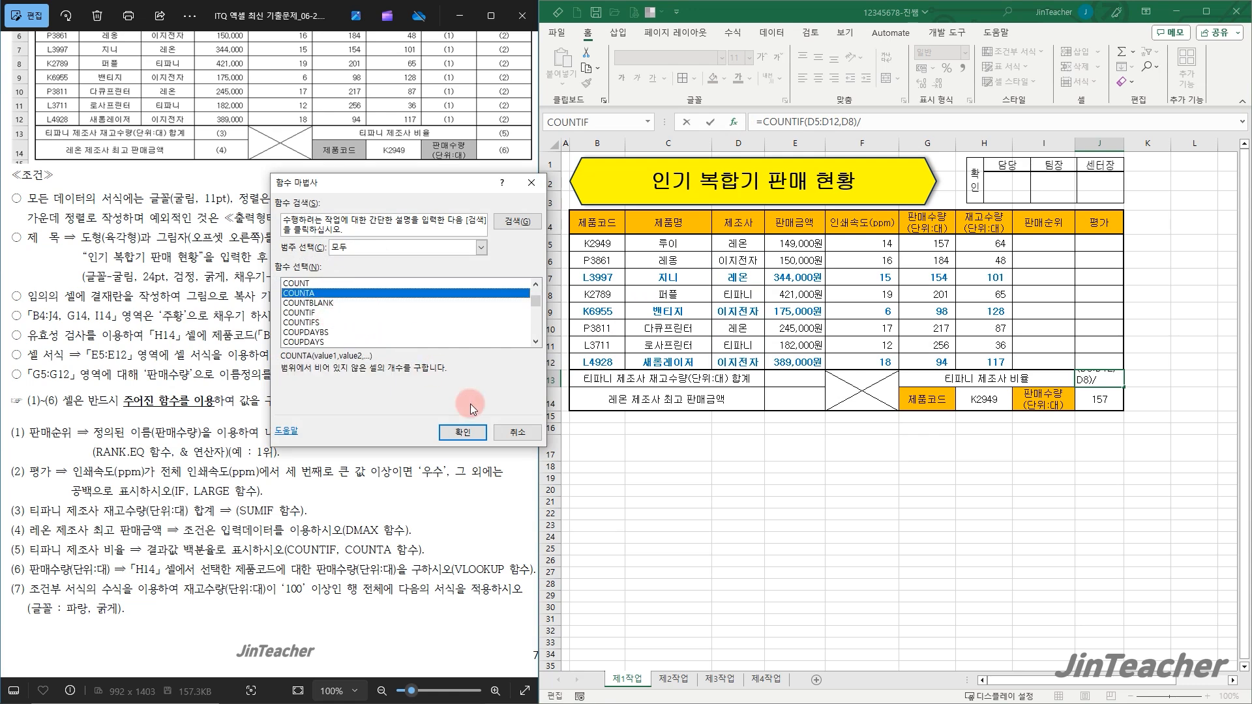
left_click(463, 432)
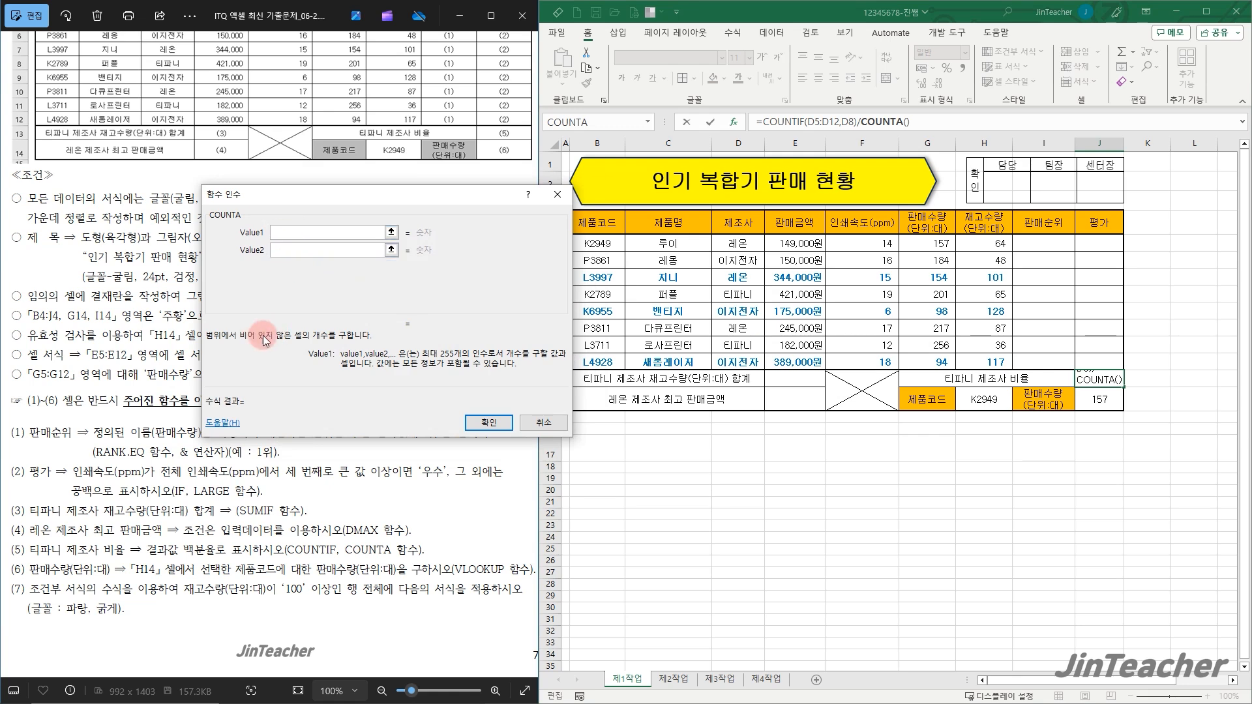
Complete the COUNTA in J13 with range D5:D12 and format the cell as a percentage.
left_click_drag(743, 244, 739, 362)
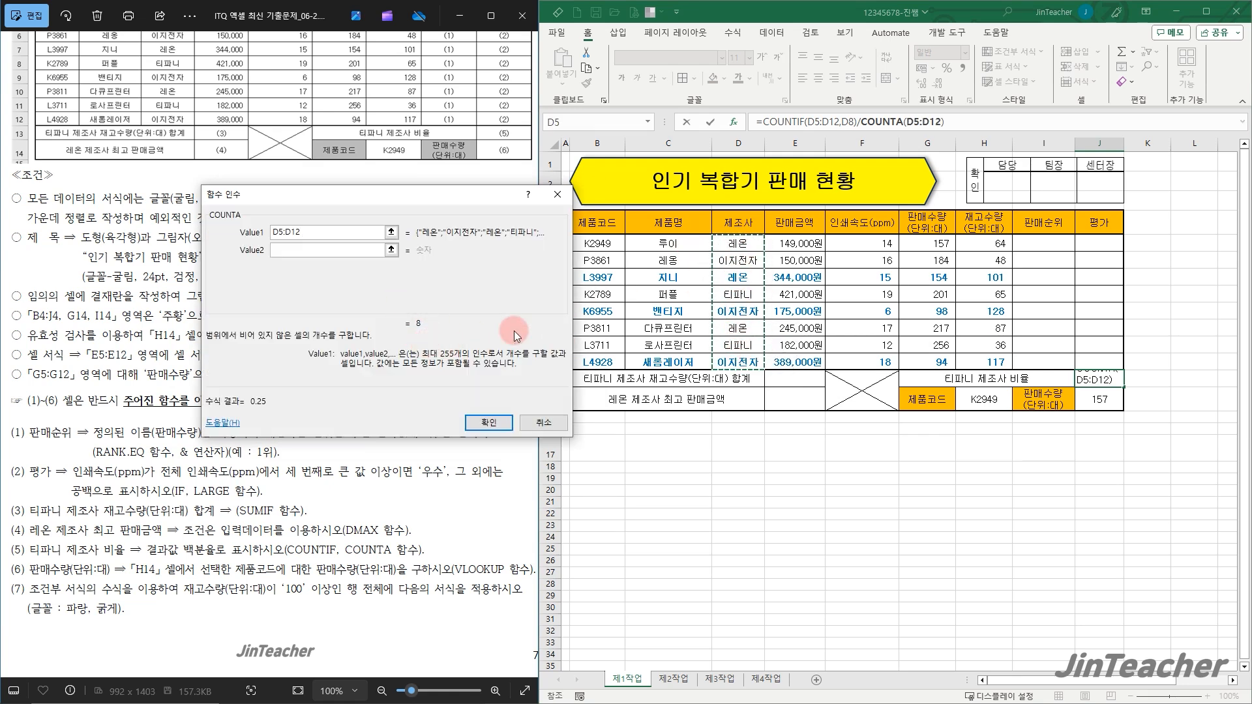
left_click(499, 427)
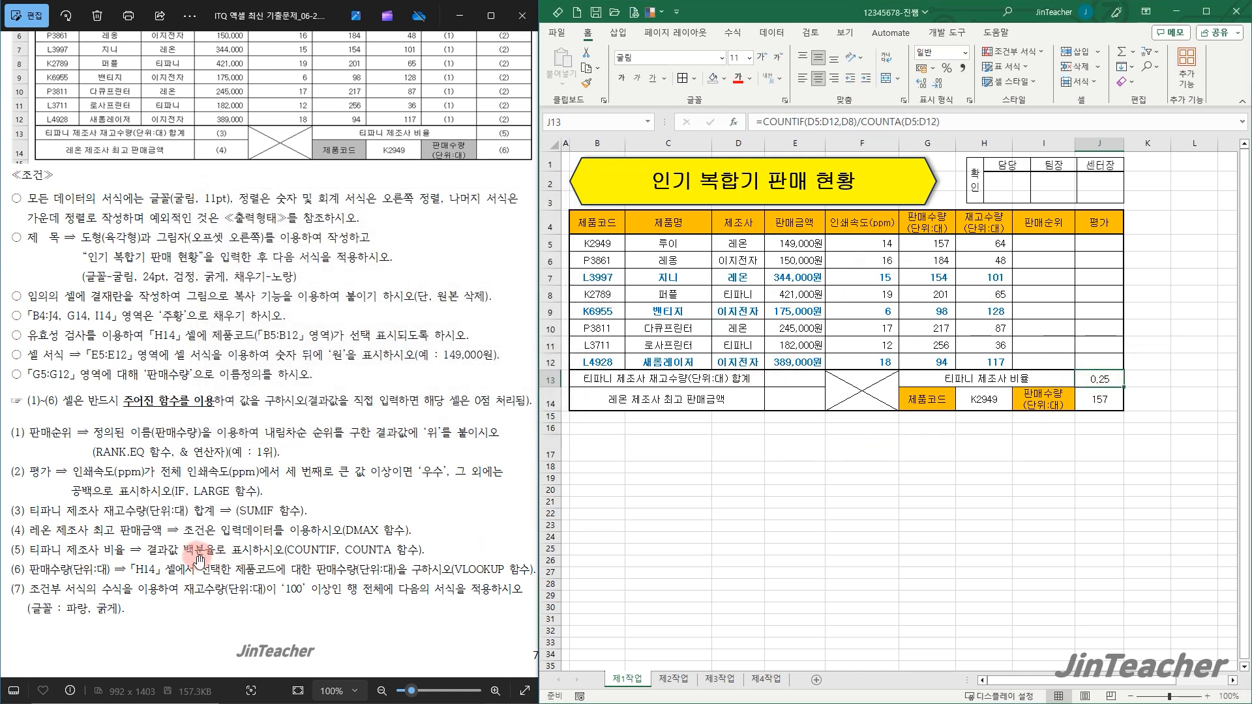
left_click(947, 69)
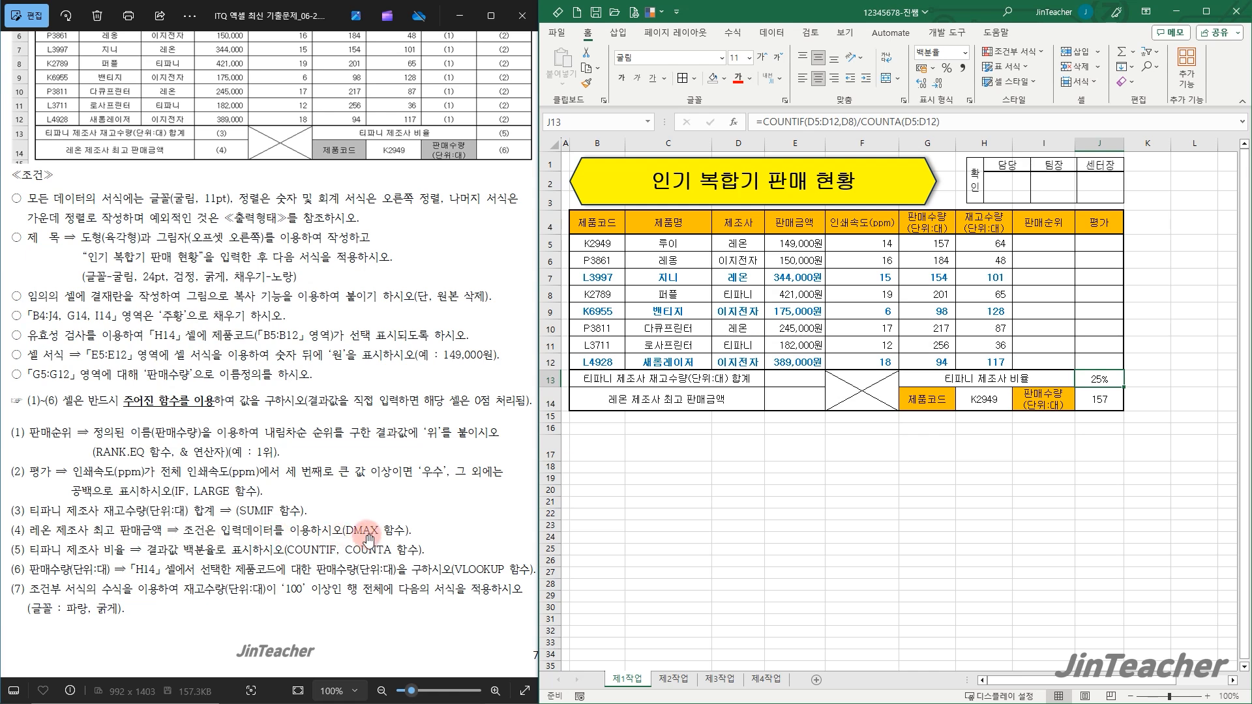
Insert the DMAX function in cell E14 for the 레온 제조사 최고 판매금액 result.
left_click(794, 399)
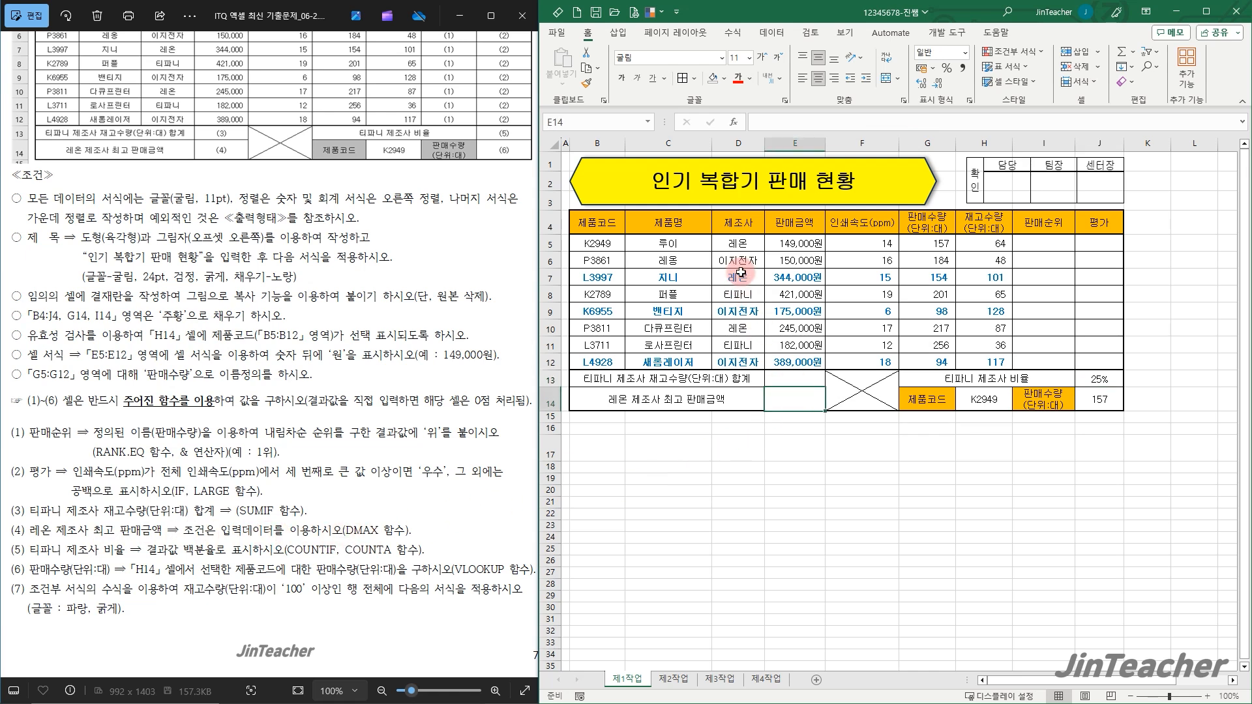
left_click(733, 223)
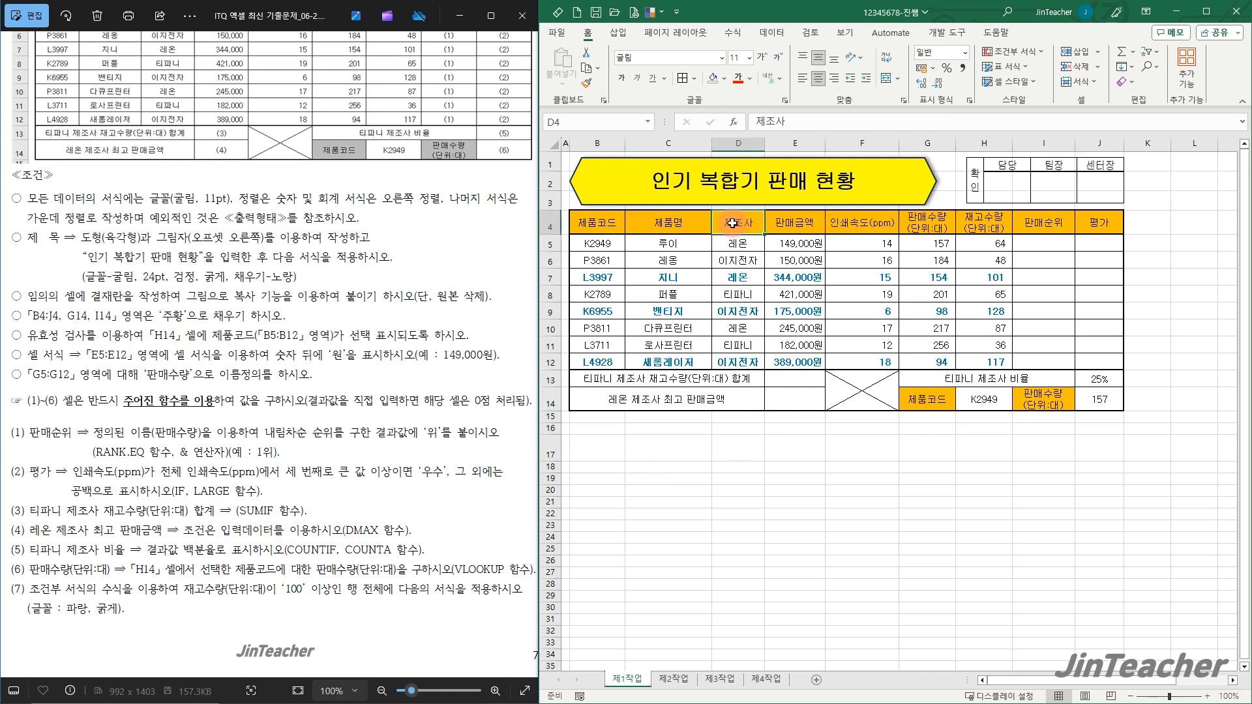
left_click_drag(733, 223, 793, 358)
left_click(794, 399)
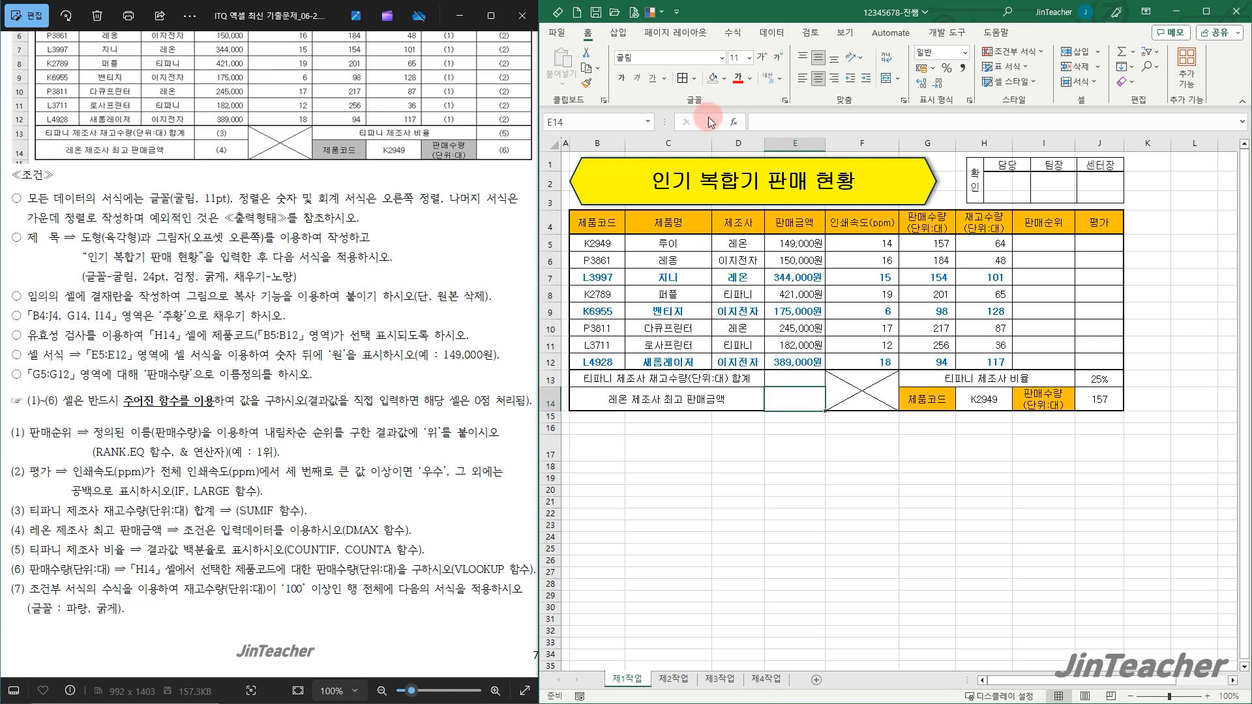
left_click(734, 120)
left_click(346, 322)
key("d")
scroll(344, 322, "down", 1)
scroll(345, 323, "down", 7)
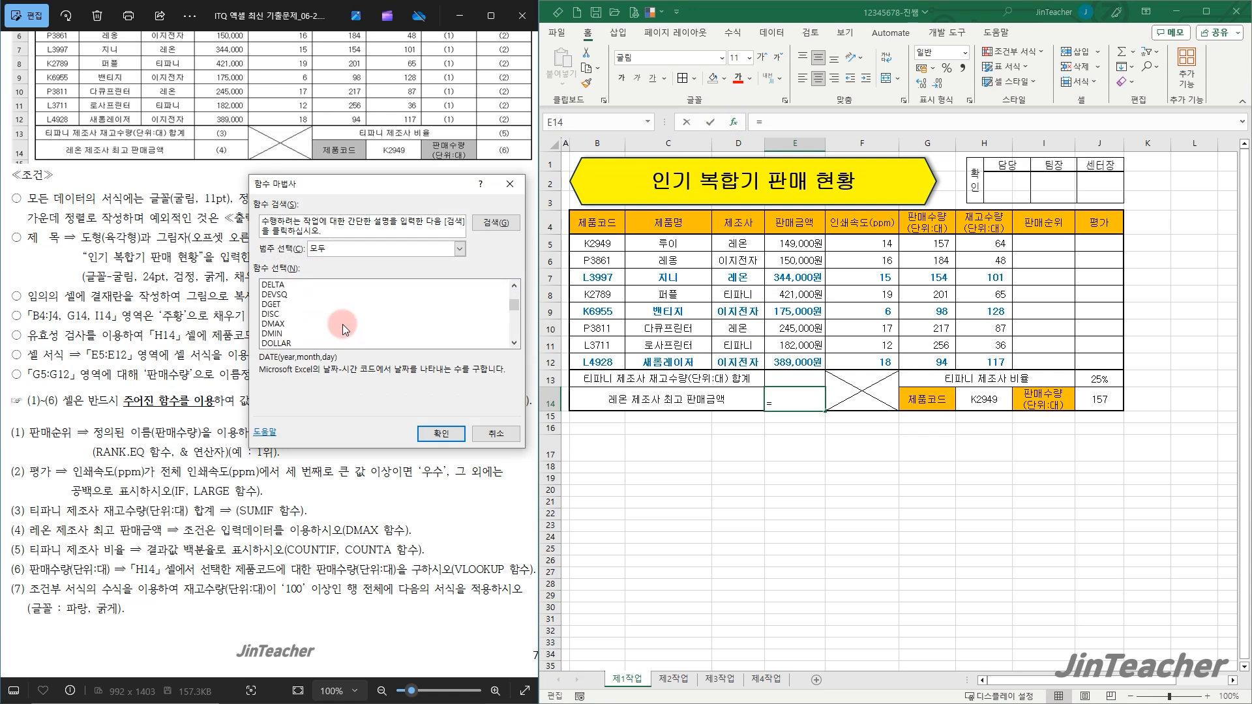
left_click(297, 295)
left_click(442, 435)
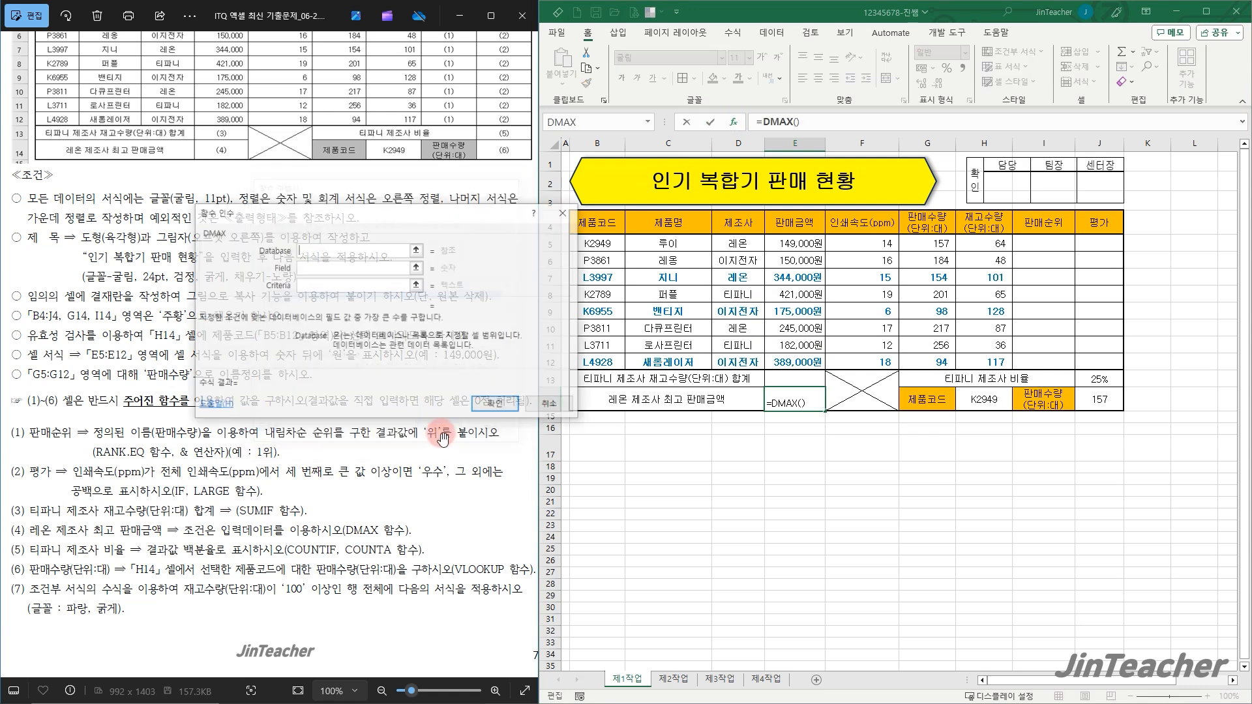
Complete the DMAX in E14 with database D4:E12, field 2 and criteria range D4:D5.
left_click_drag(456, 350, 439, 350)
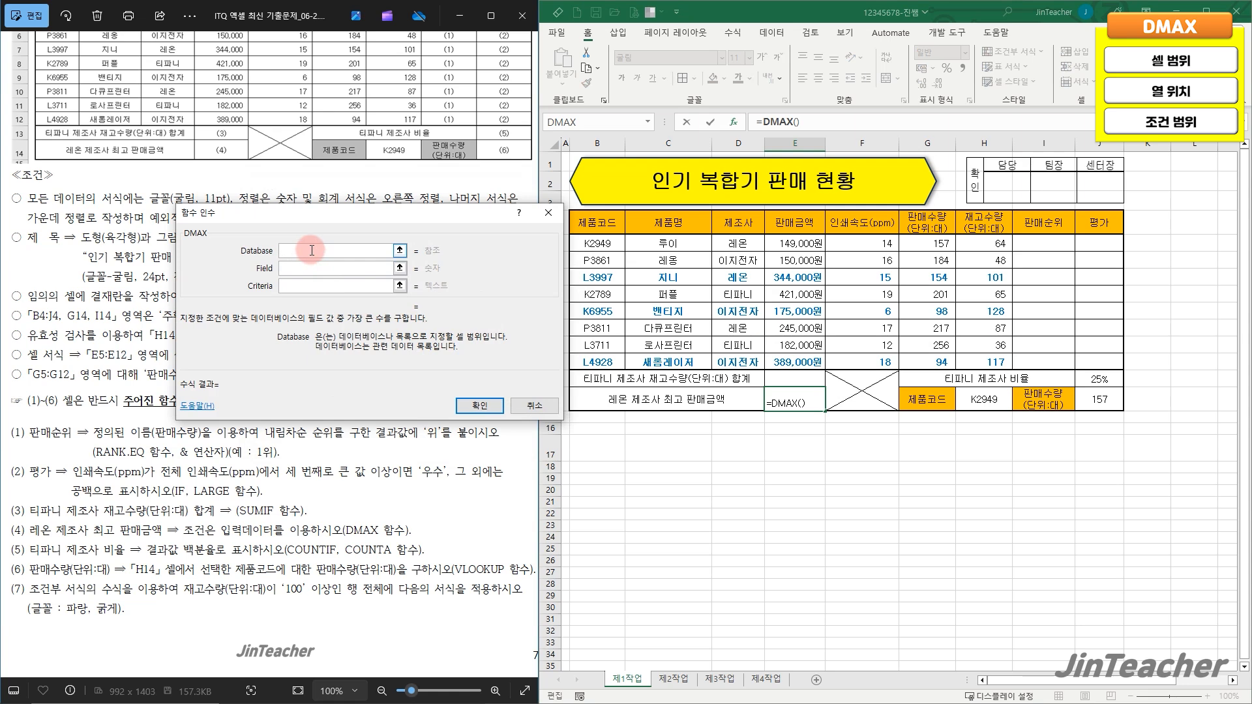
left_click_drag(717, 222, 790, 363)
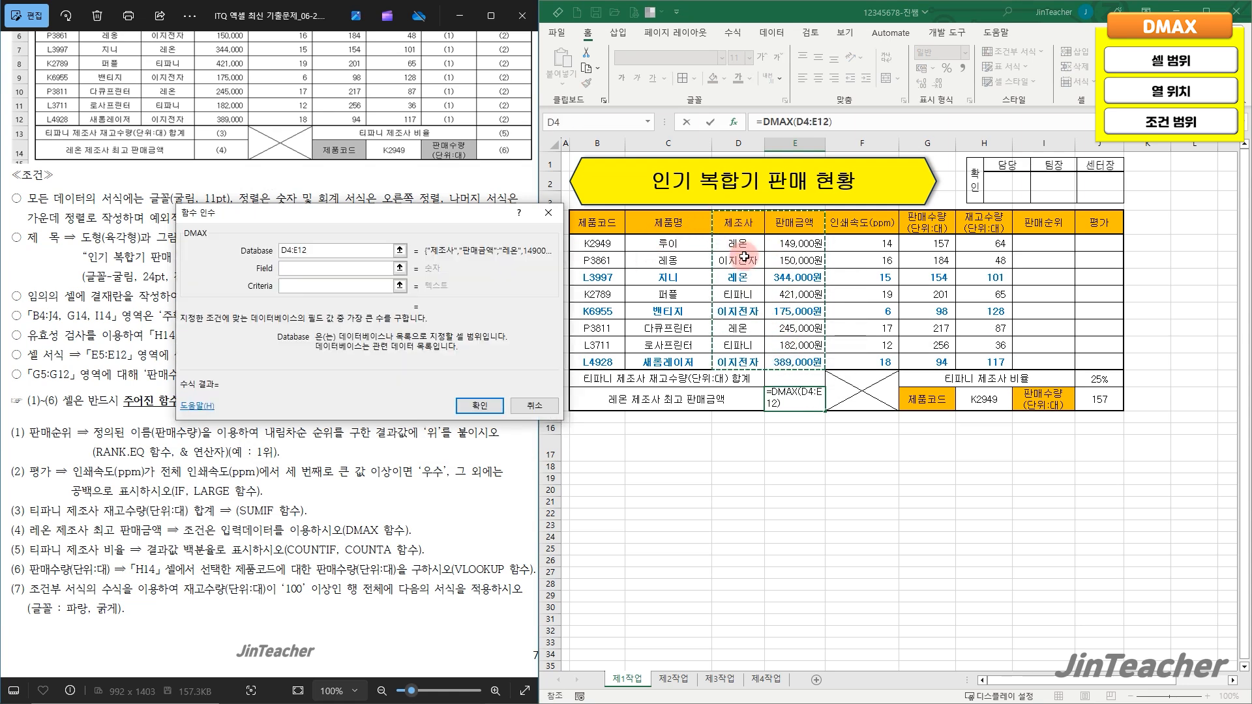
left_click(324, 269)
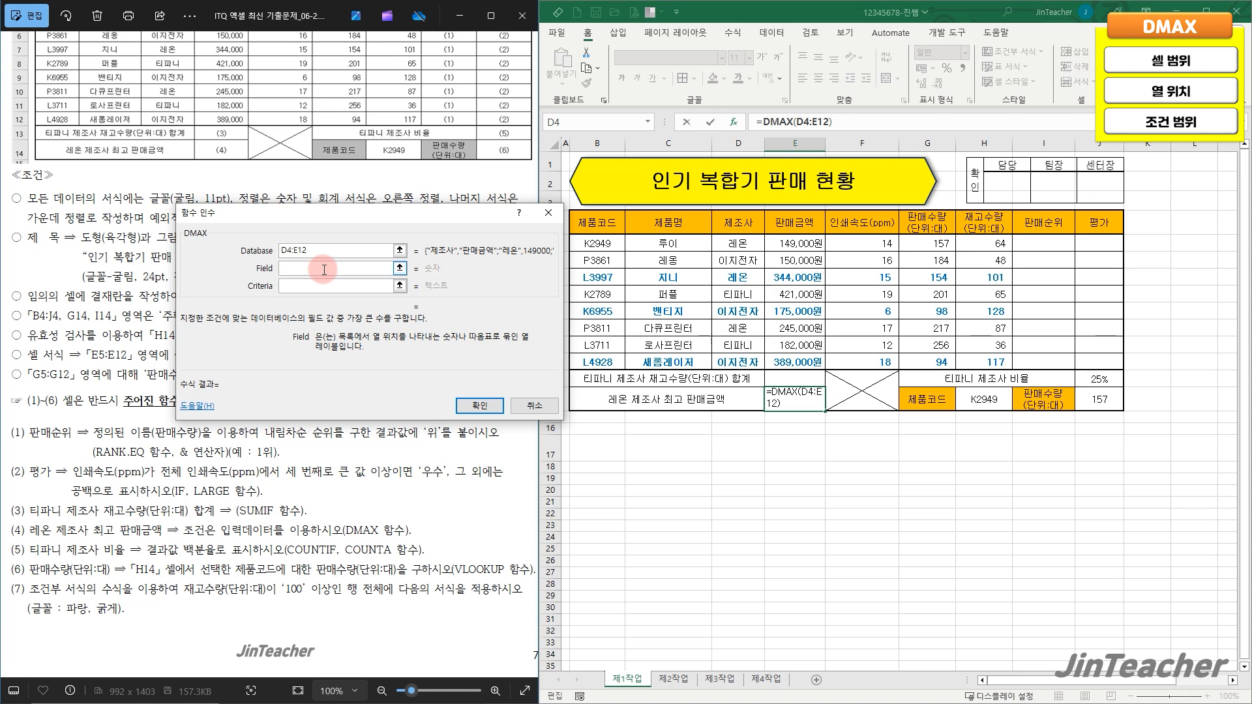
type("2")
left_click(298, 287)
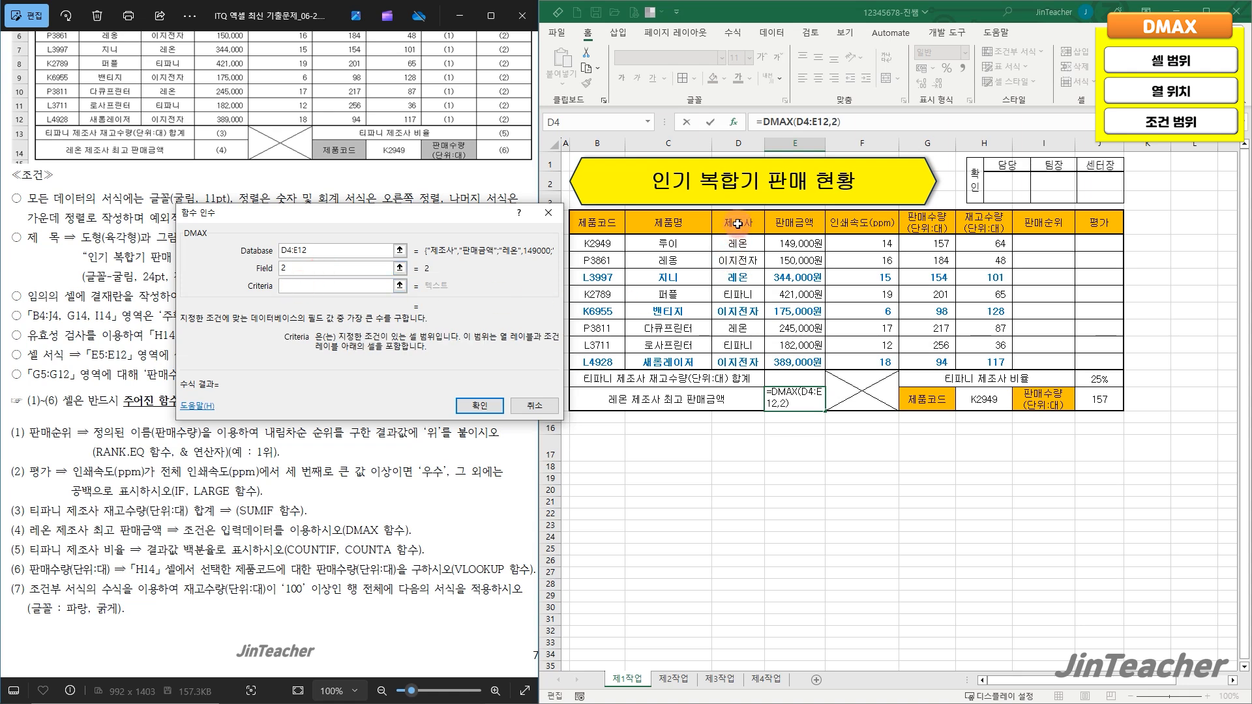
left_click_drag(738, 224, 738, 243)
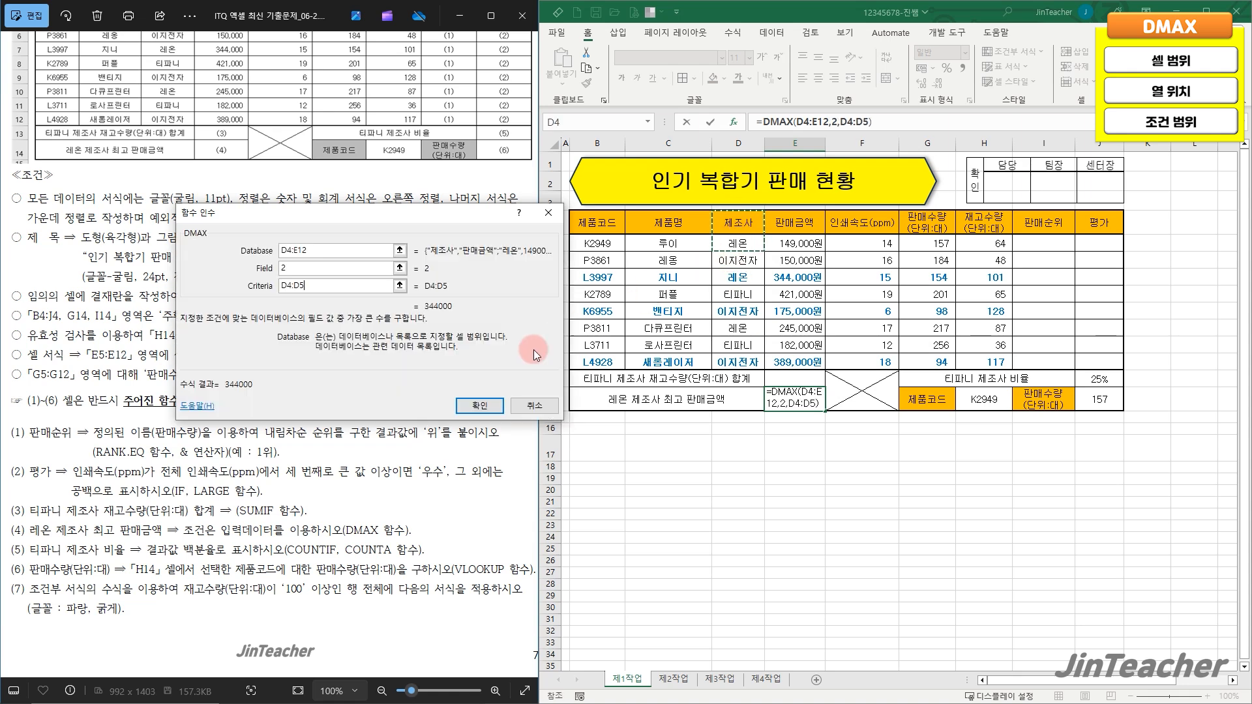
left_click(479, 405)
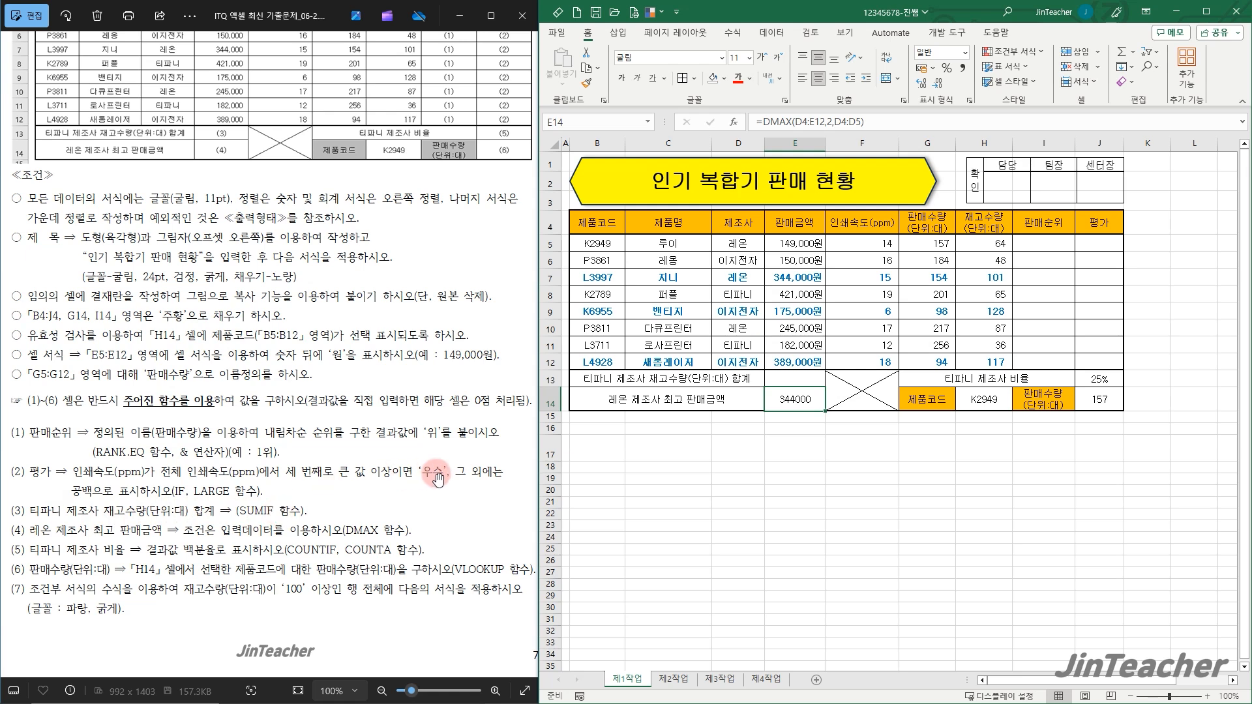
Insert the SUMIF function in cell E13 for the 티파니 제조사 재고수량(단위:대) 합계 result.
left_click_drag(751, 245, 737, 364)
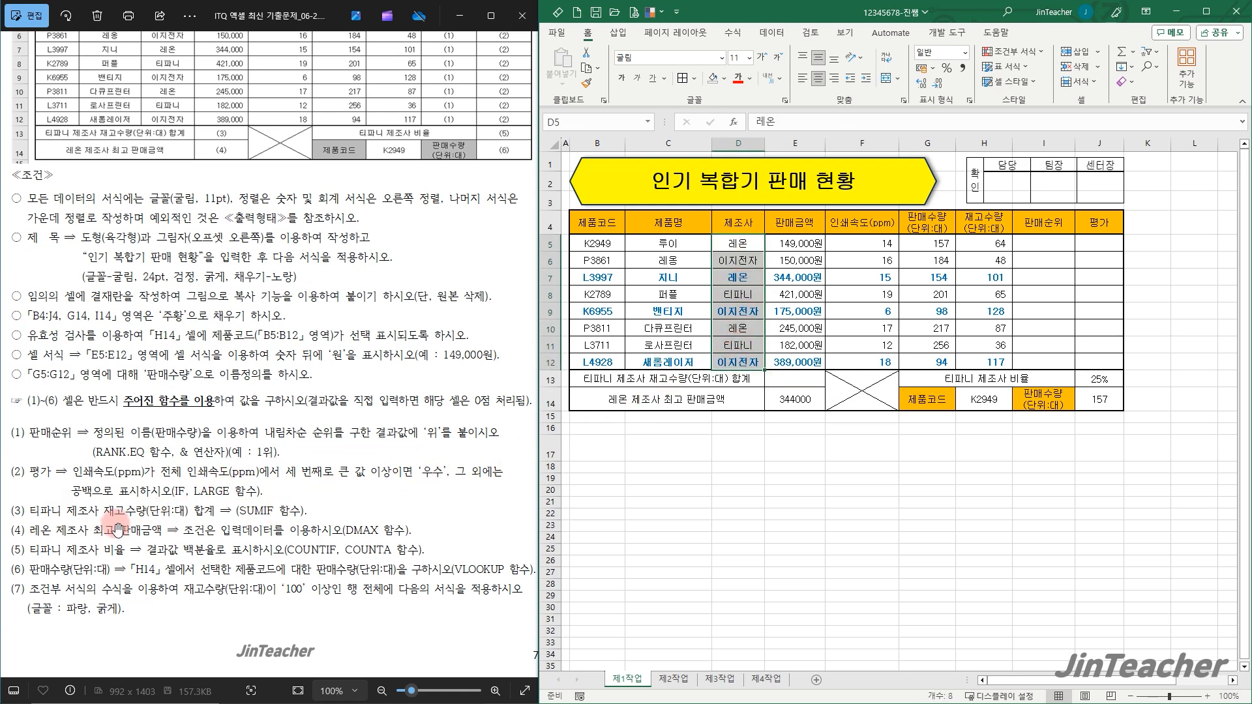
left_click_drag(988, 243, 991, 361)
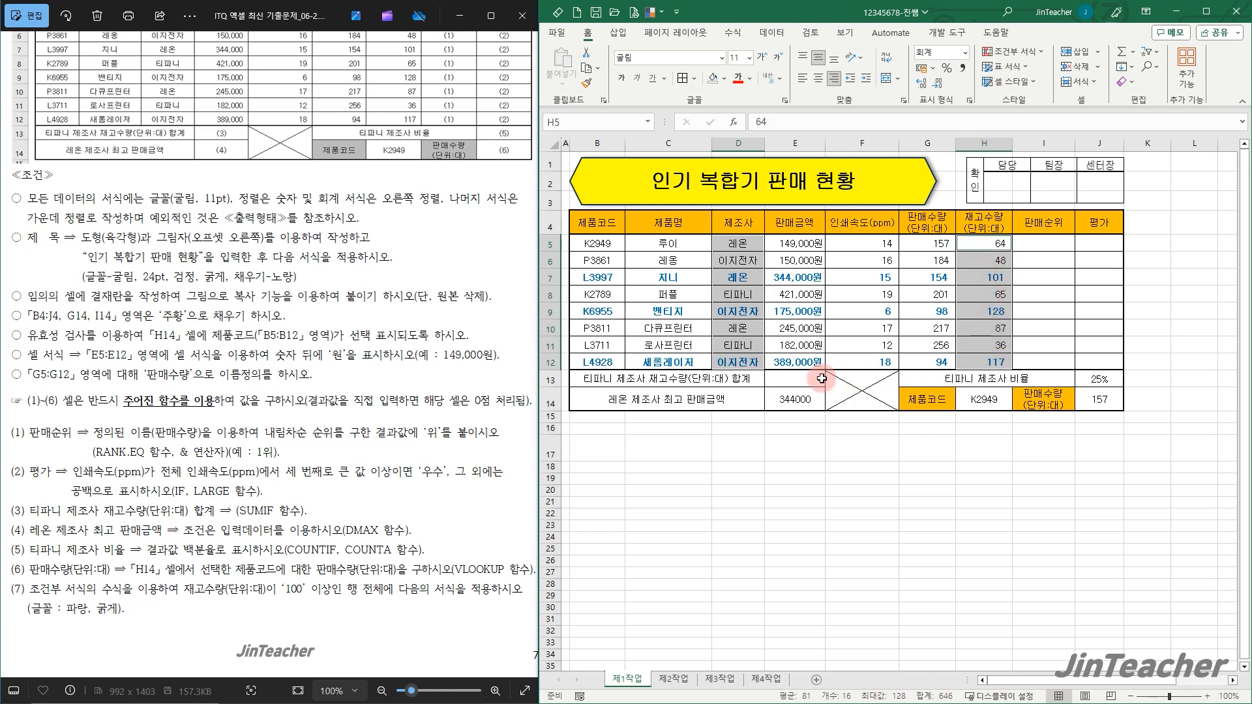
left_click(794, 379)
left_click(736, 122)
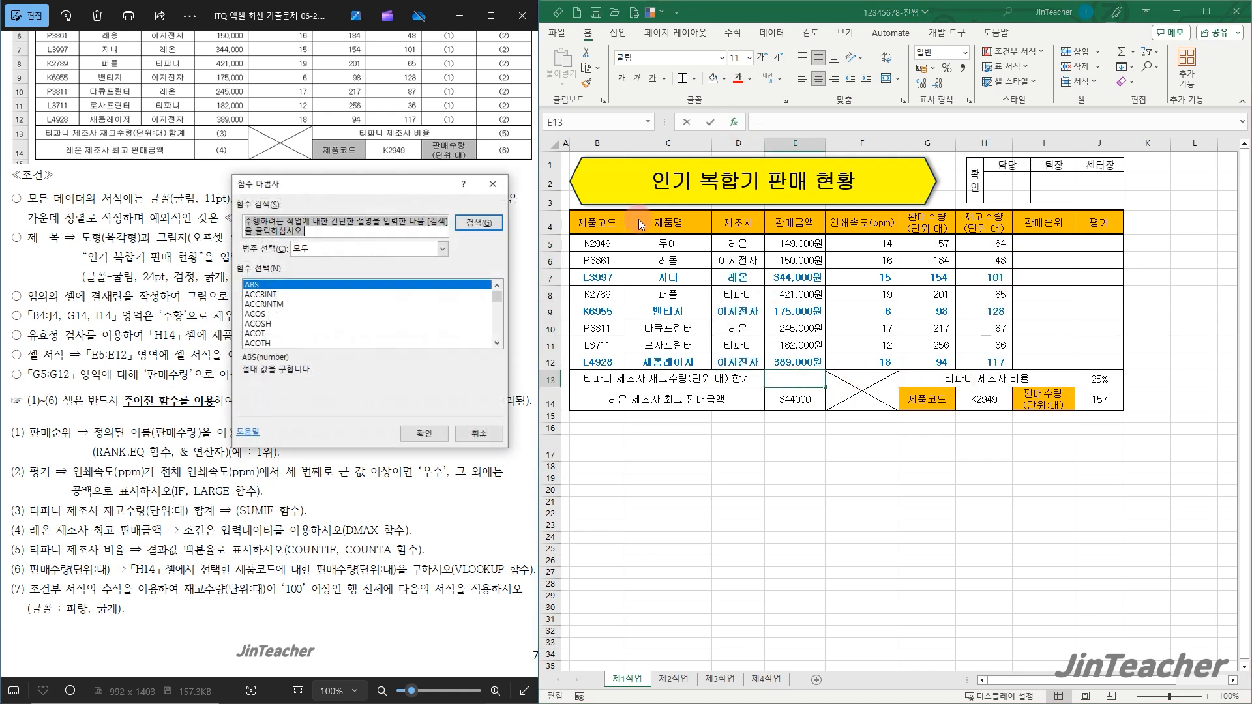
left_click(386, 327)
key("s")
scroll(385, 327, "down", 7)
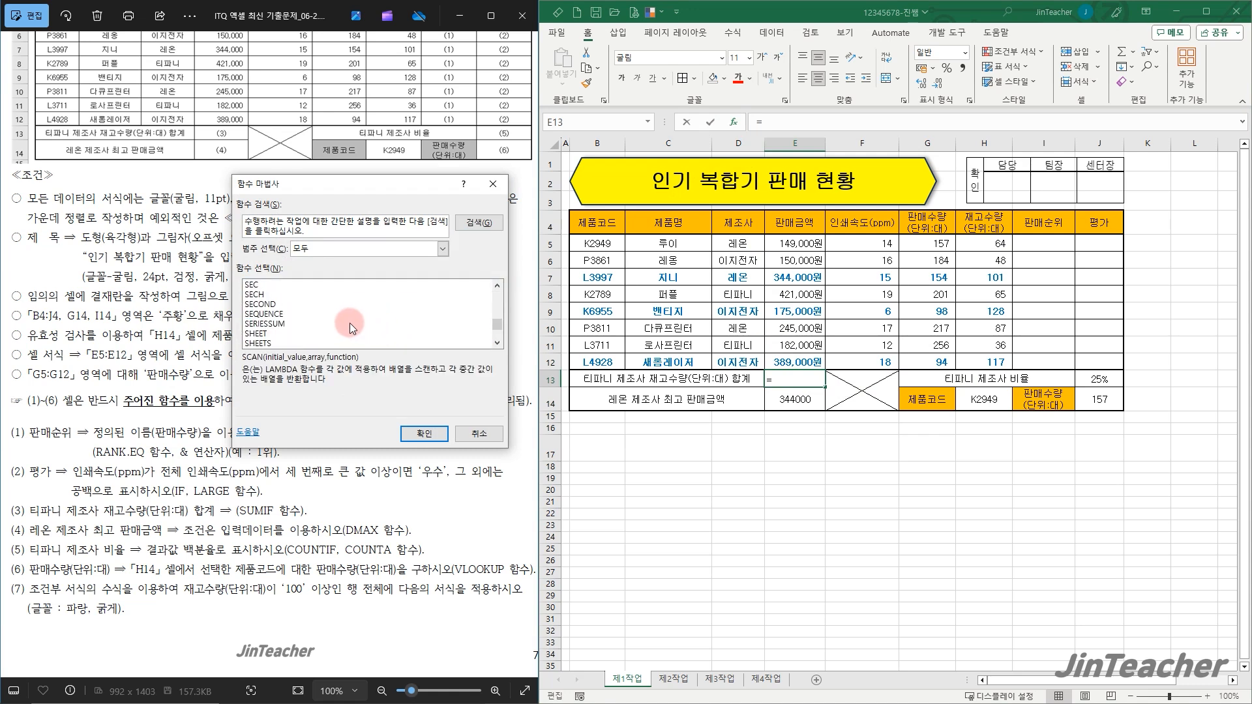
scroll(329, 322, "down", 5)
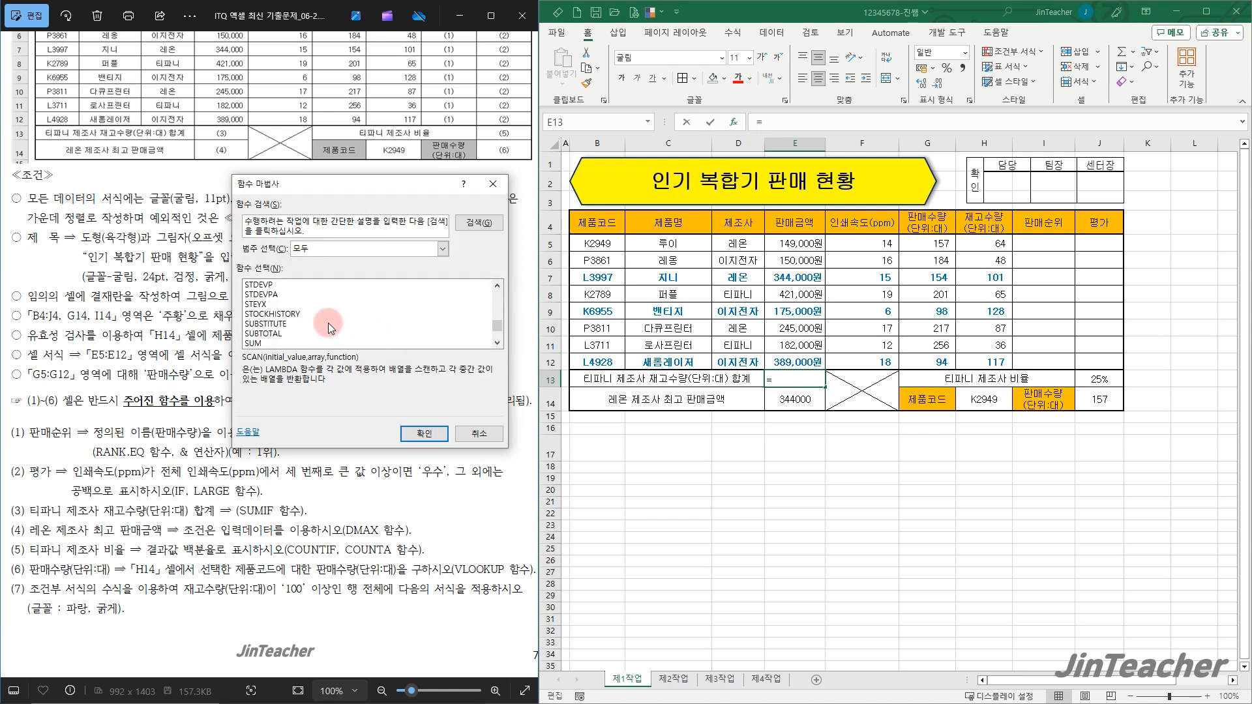
left_click(282, 294)
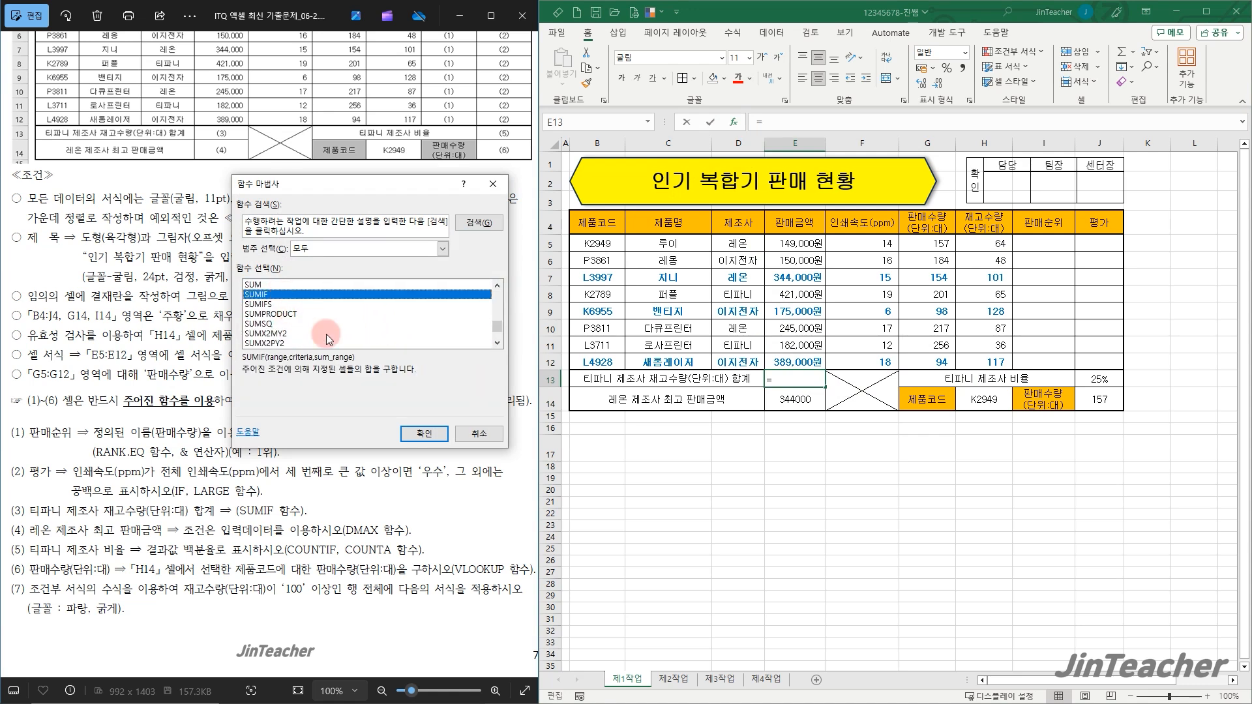
left_click(433, 438)
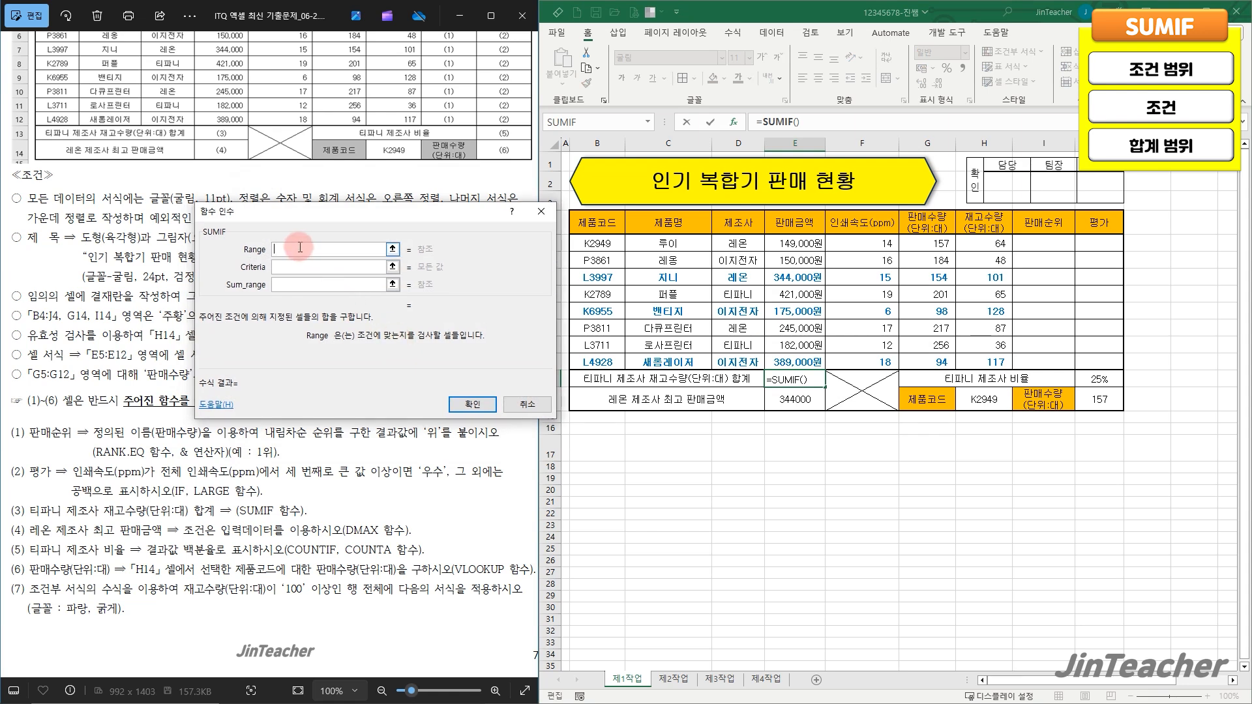
Complete the SUMIF in E13 with range D5:D12, the 티파니 cell D8 as criterion and sum range H5:H12.
left_click_drag(733, 241, 739, 361)
left_click(737, 294)
left_click(329, 282)
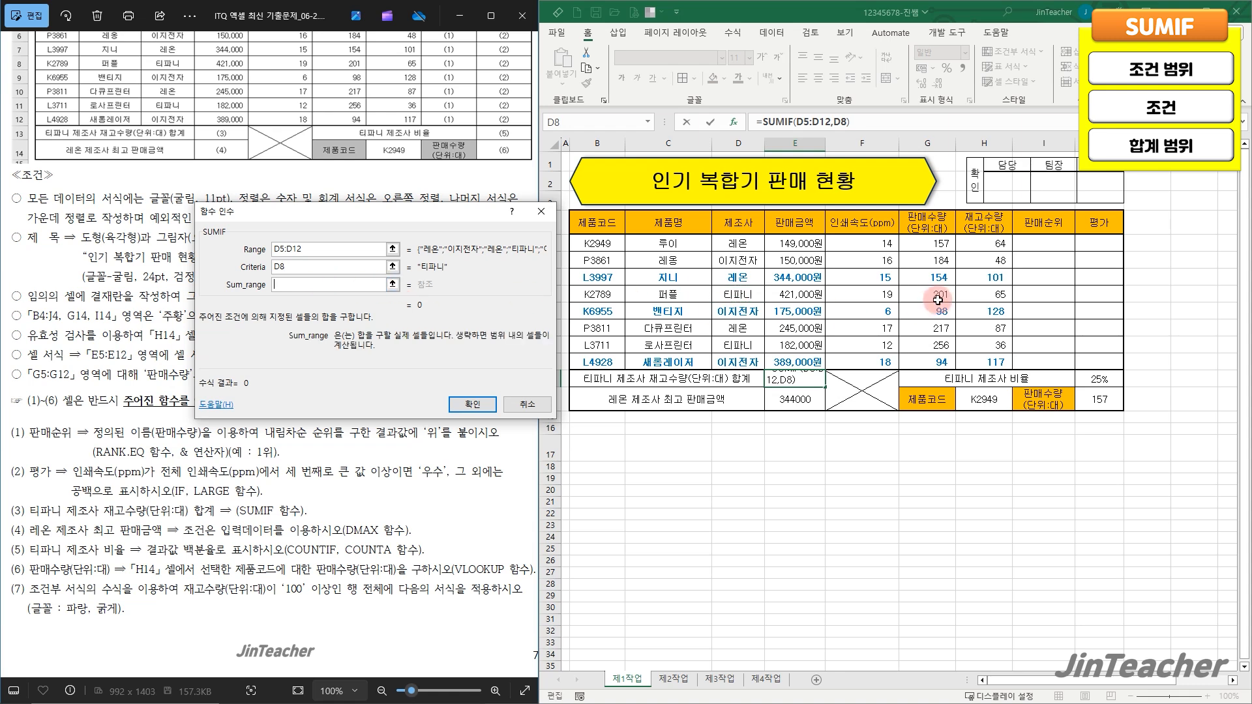
left_click_drag(982, 244, 989, 360)
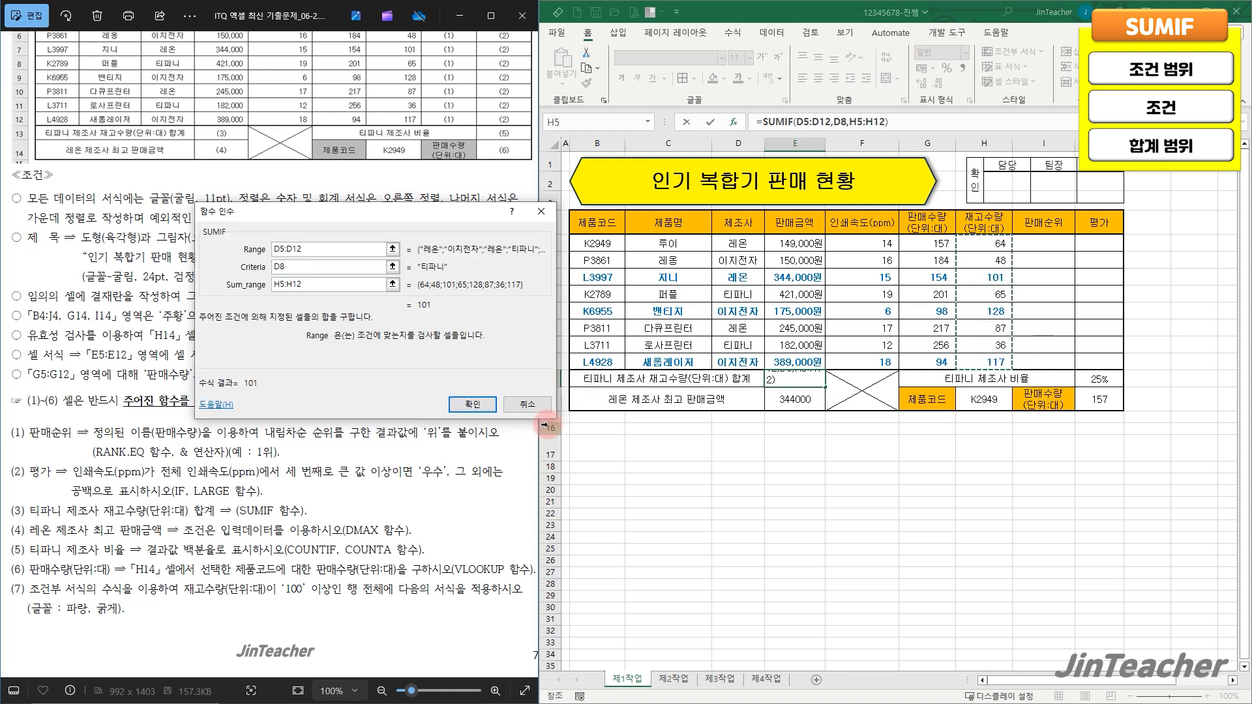
left_click(452, 407)
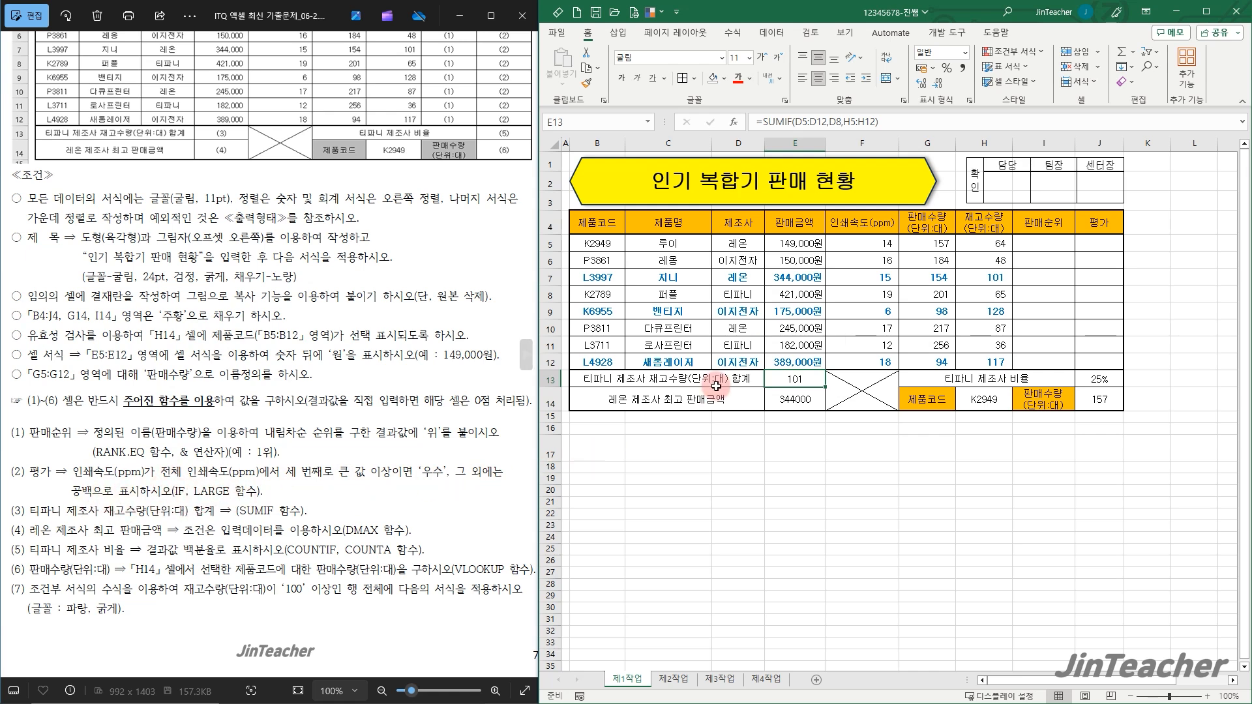
Insert the LARGE function in the empty cell K5 beside the 평가 column to evaluate the 인쇄속도(ppm) values.
left_click(910, 279)
left_click(880, 246)
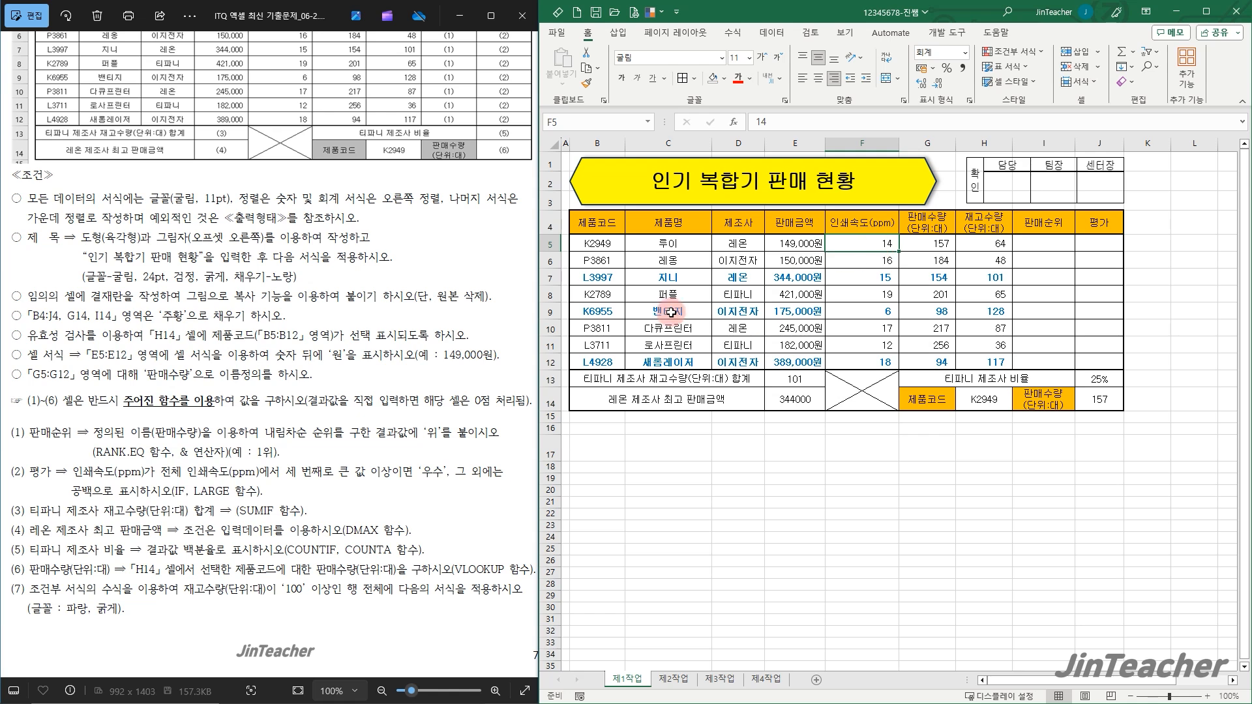
left_click_drag(879, 244, 871, 362)
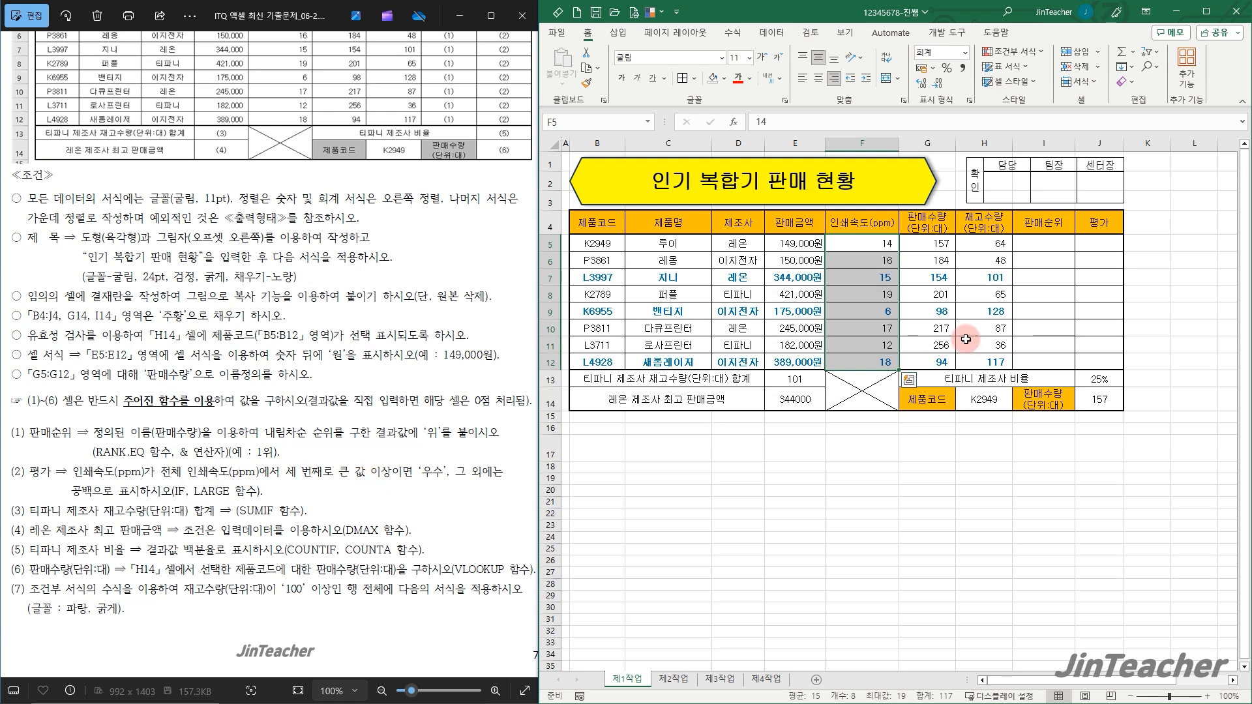
left_click(1161, 244)
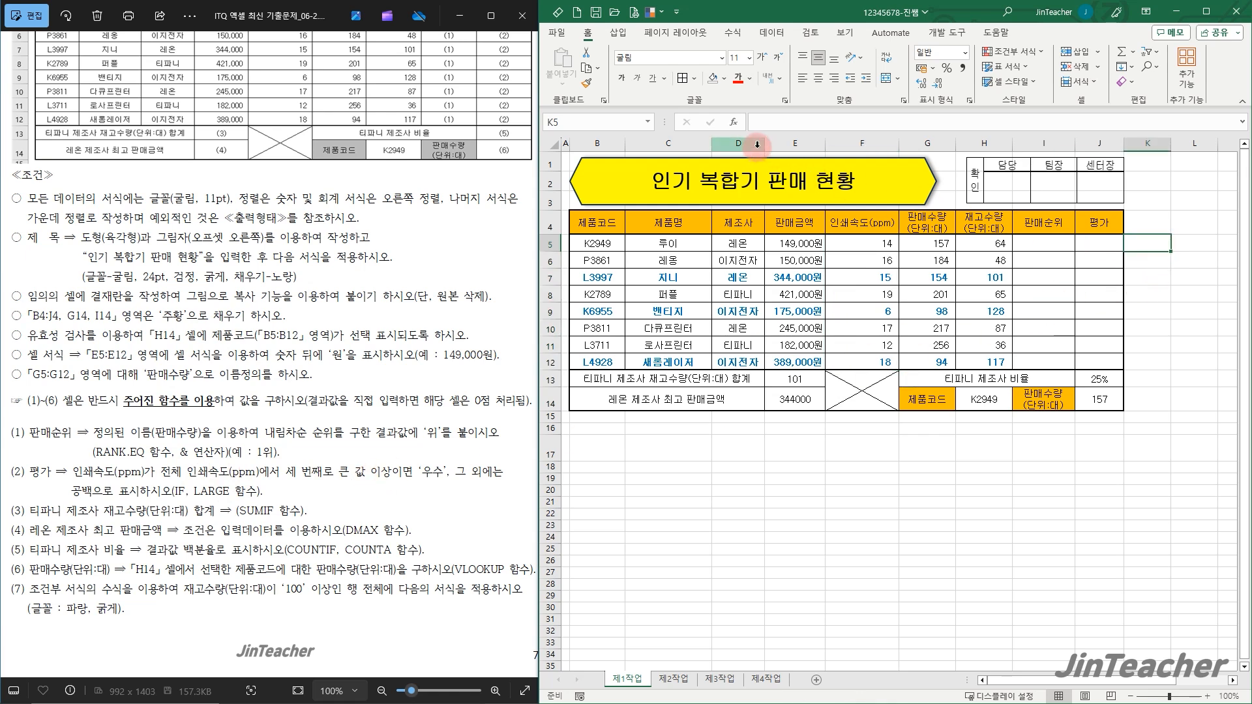
left_click(733, 122)
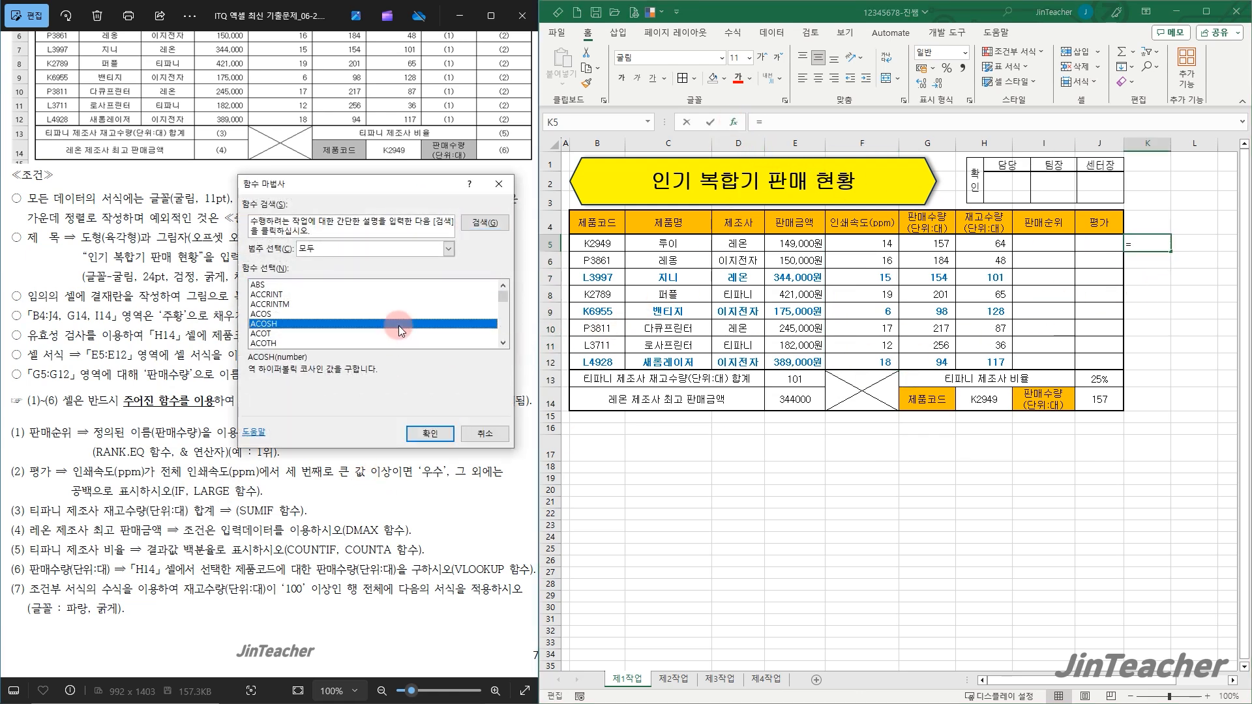
key("l")
scroll(398, 326, "down", 1)
left_click(289, 325)
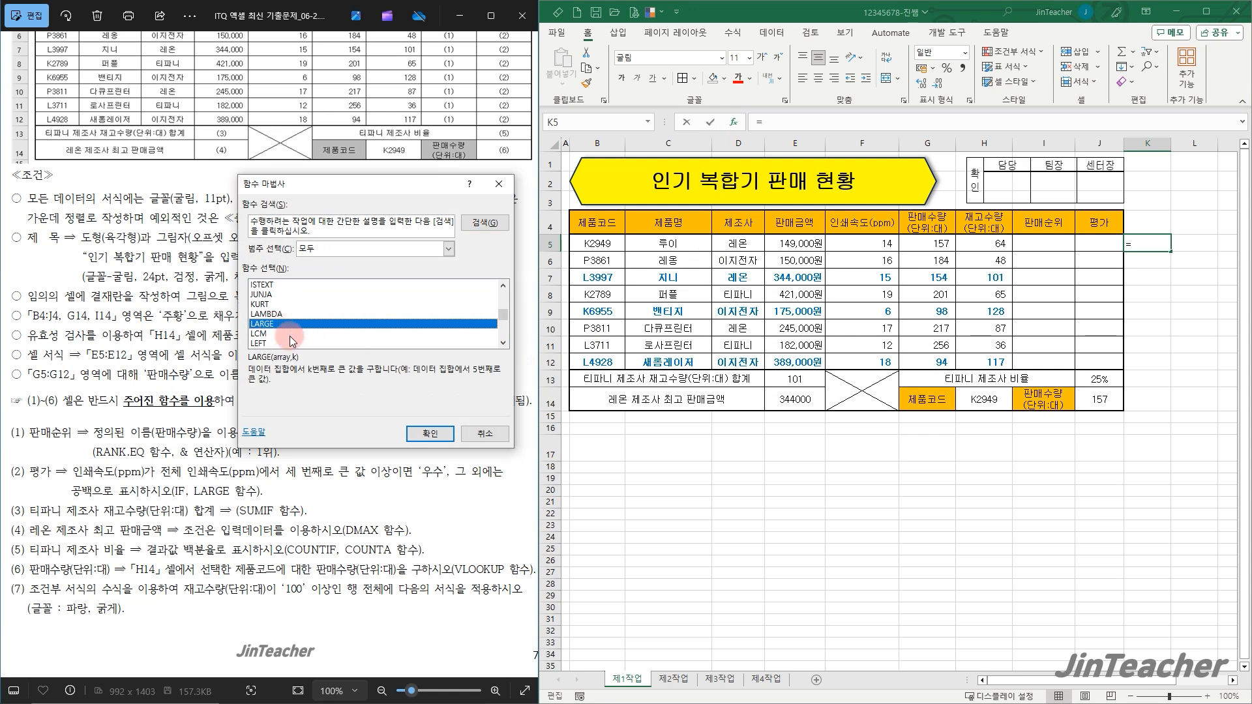
left_click(422, 434)
Complete the LARGE in K5 with the absolute range $F$5:$F$12 and K value 3, and fill it down to K12.
left_click_drag(445, 354, 589, 352)
left_click(472, 267)
left_click_drag(877, 242, 881, 360)
left_click(465, 272)
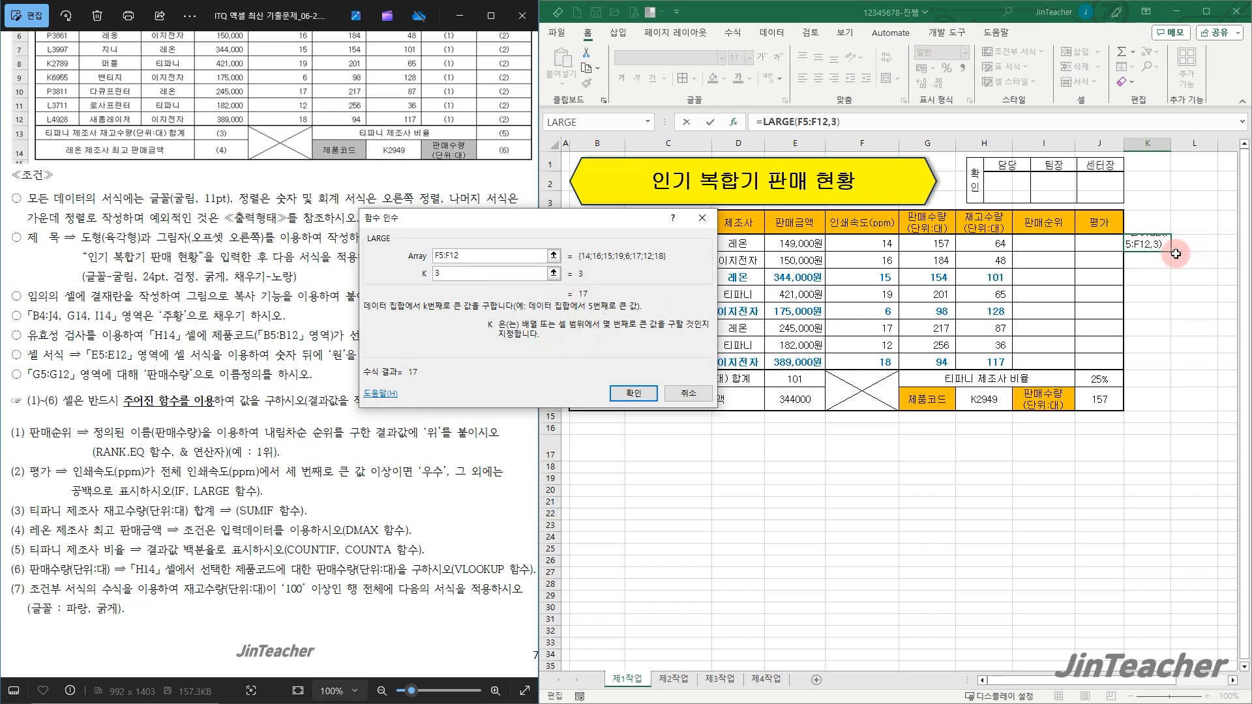
left_click_drag(484, 254, 438, 261)
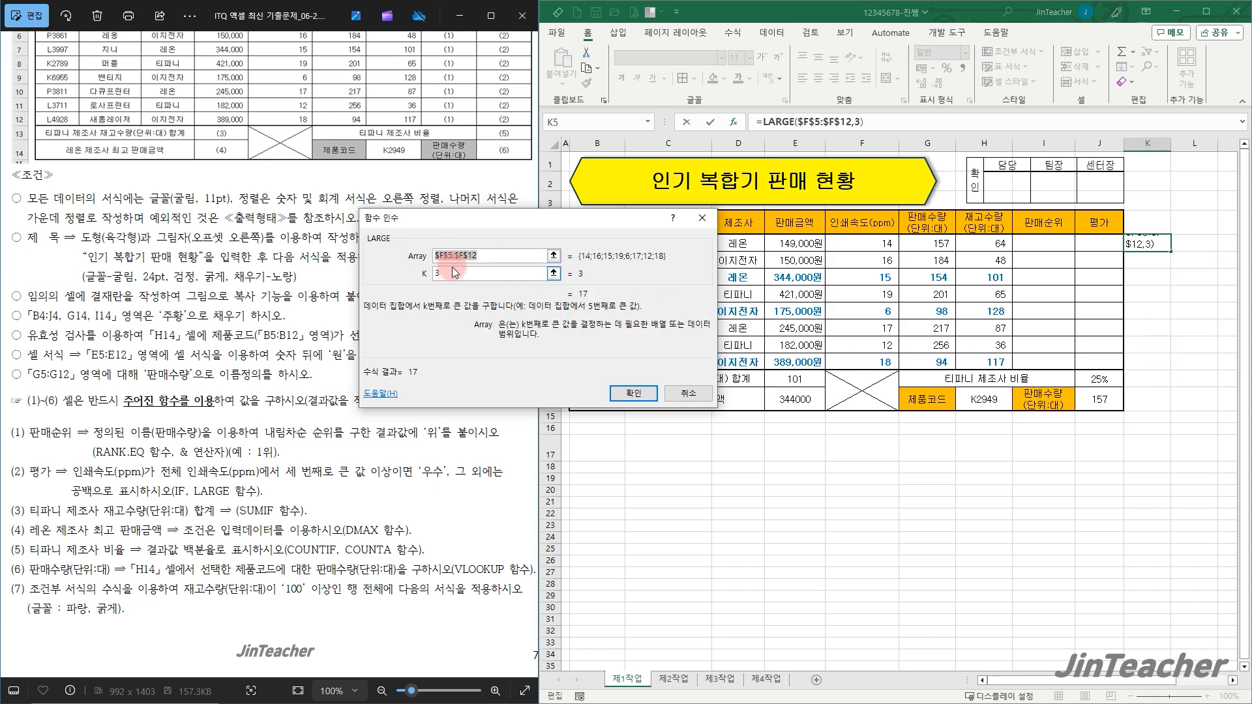
left_click(638, 393)
left_click_drag(1172, 251, 1163, 370)
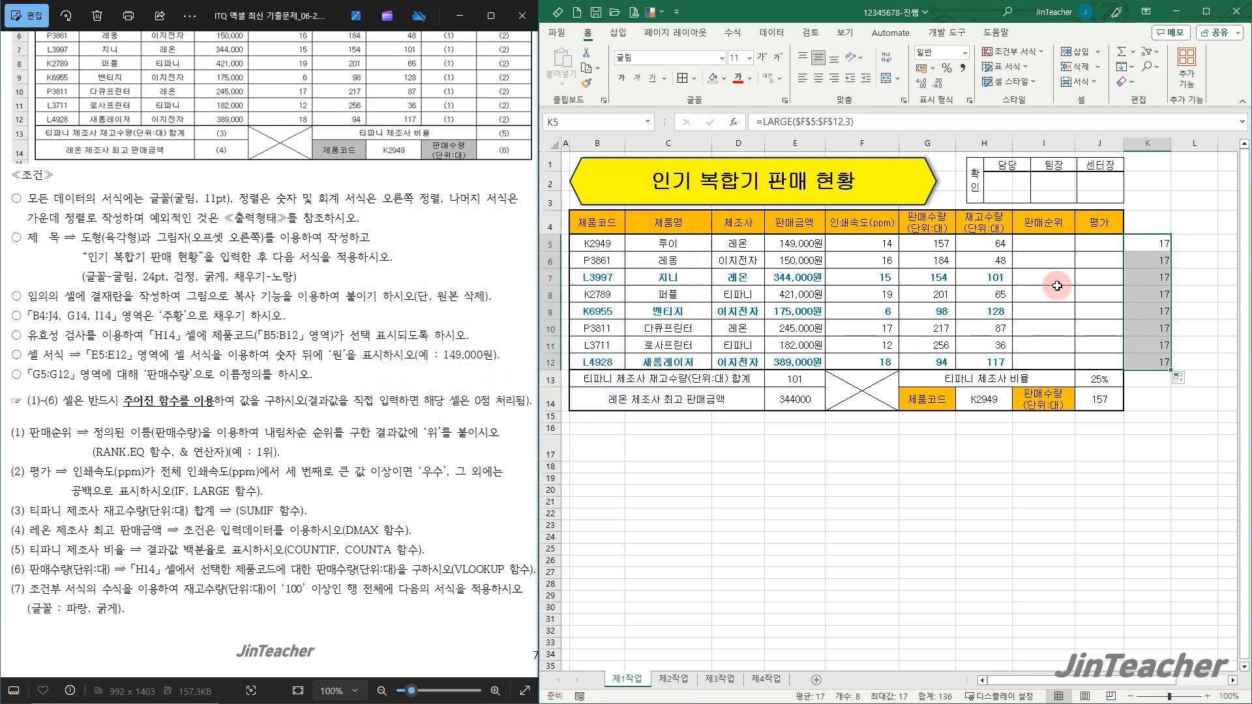
Insert the LARGE function in J5, the first cell of the 평가 column.
left_click(876, 241)
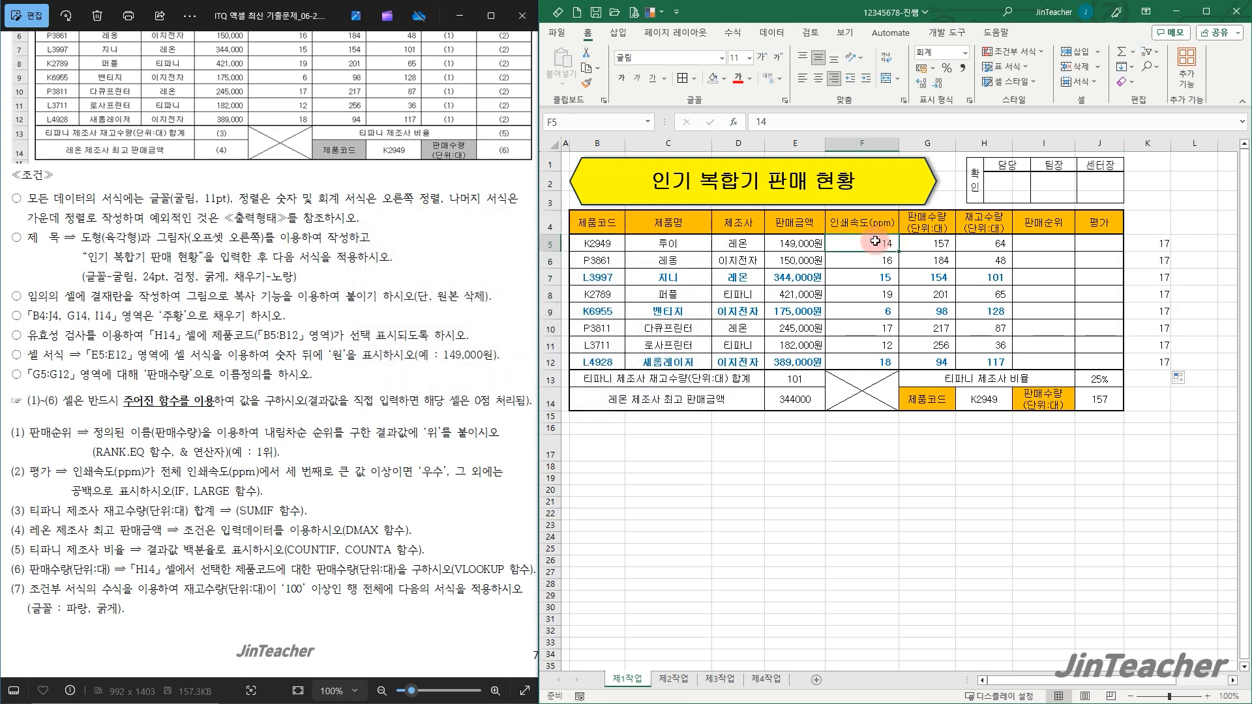
left_click(1161, 244)
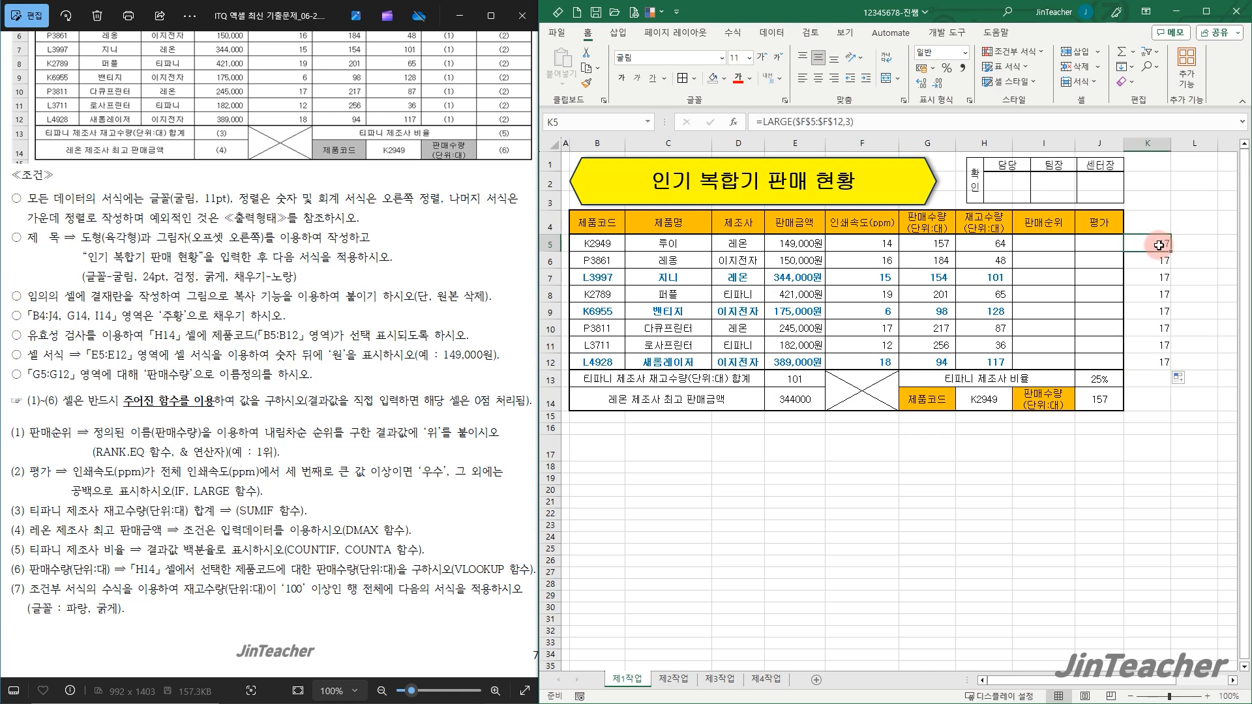
left_click(1096, 247)
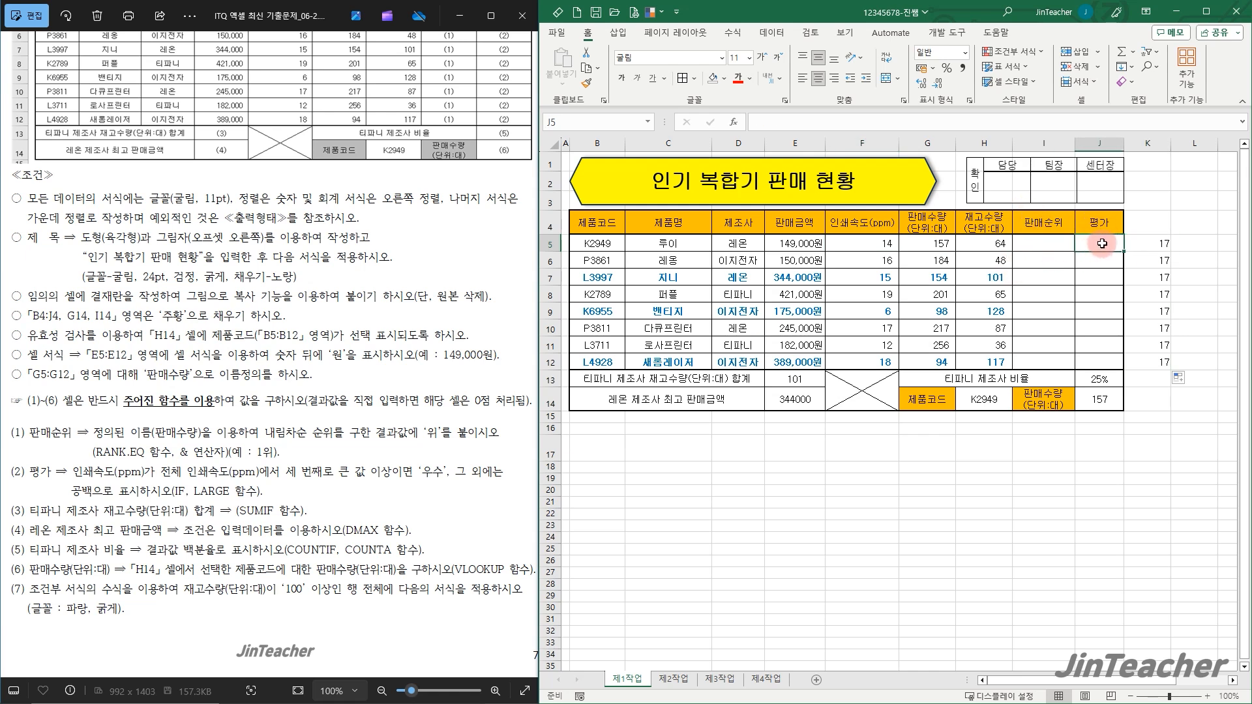
left_click(733, 122)
left_click(472, 307)
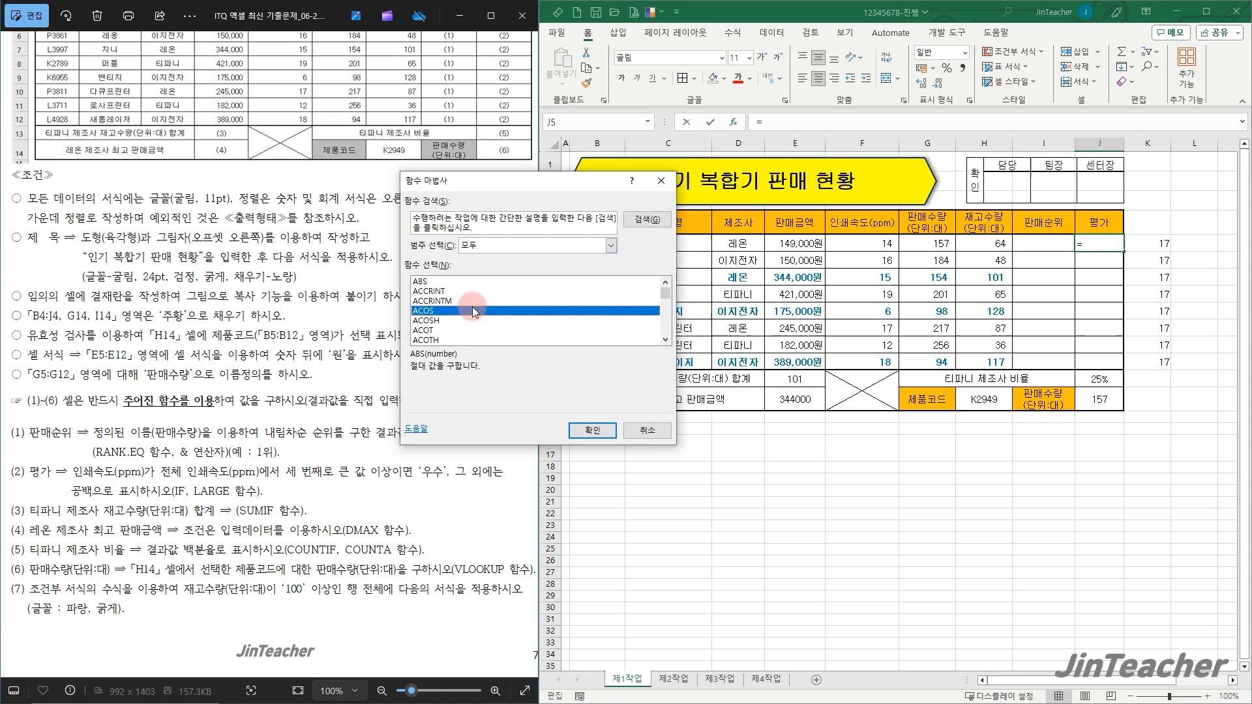
key("l")
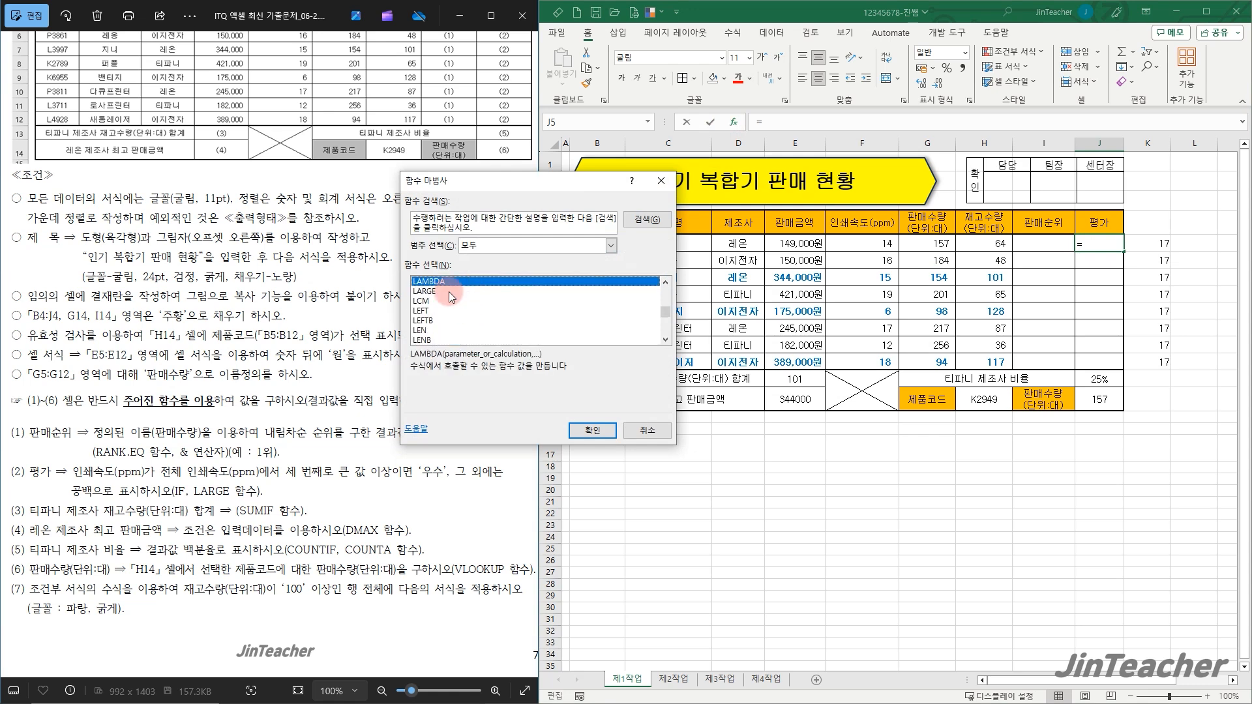
left_click(449, 292)
left_click(595, 431)
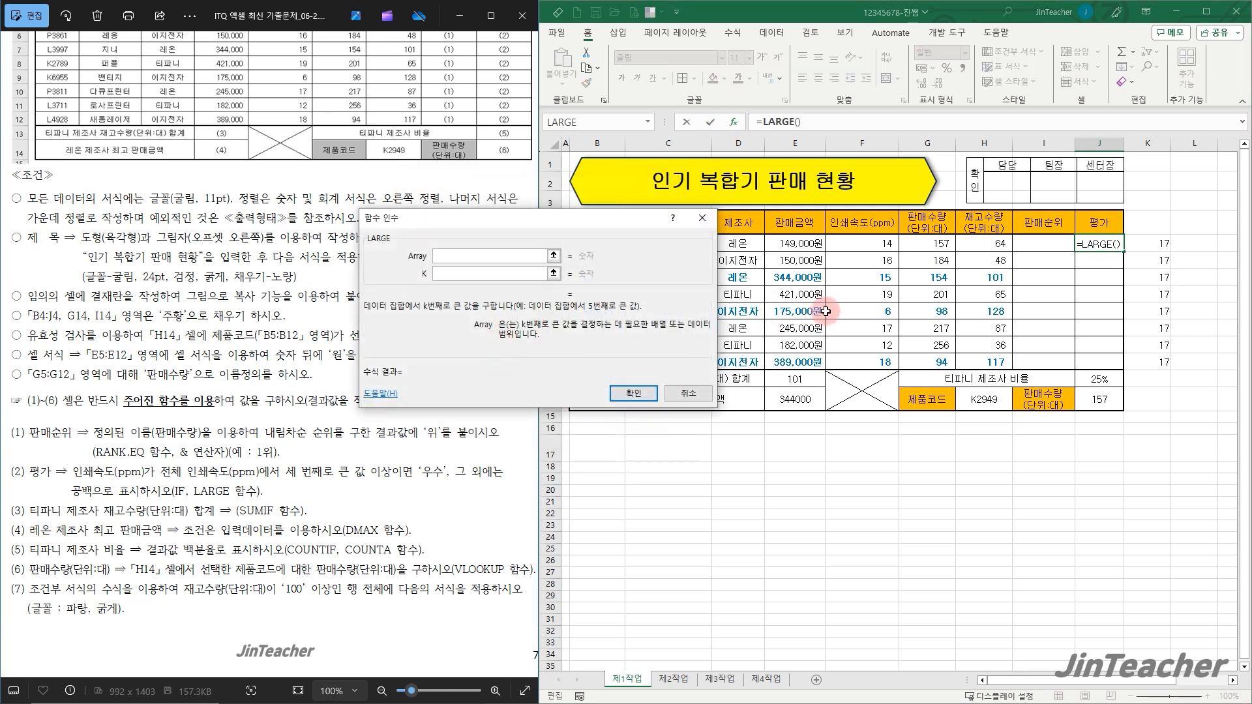
Complete the LARGE in J5 with the absolute range $F$5:$F$12 and K value 3.
left_click_drag(861, 243, 861, 364)
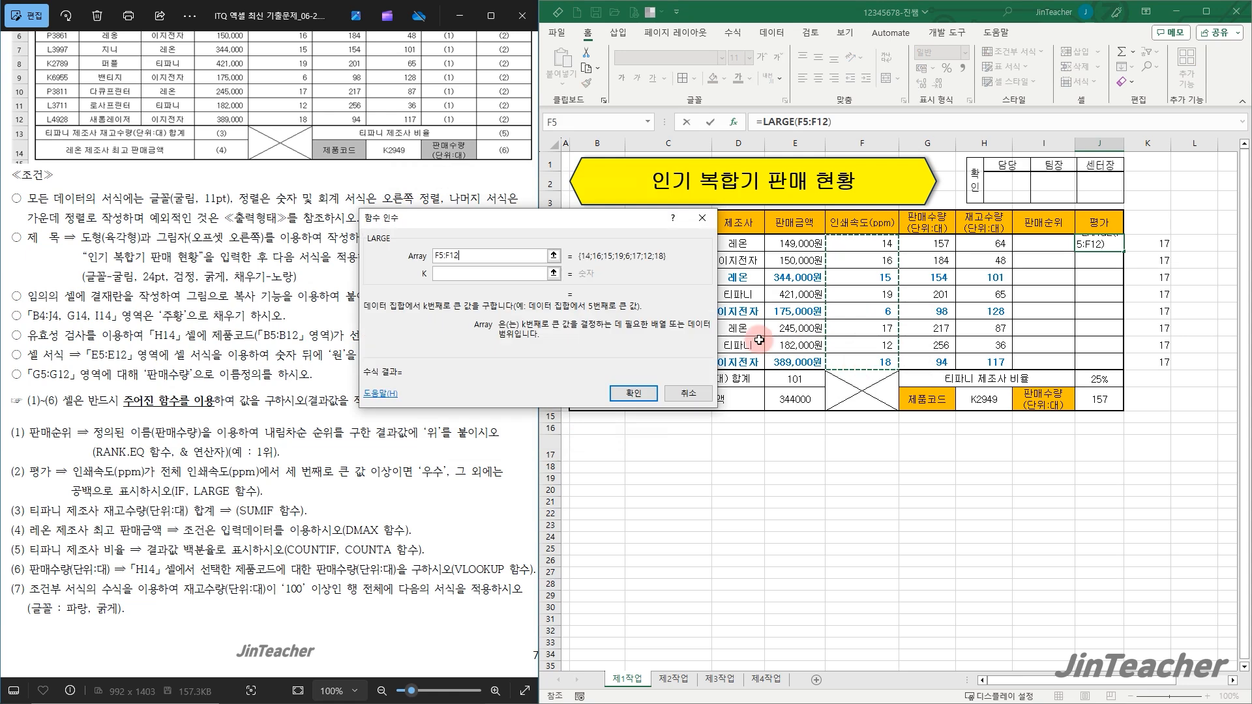
left_click_drag(495, 258, 378, 256)
key("F4")
left_click(472, 275)
left_click(634, 394)
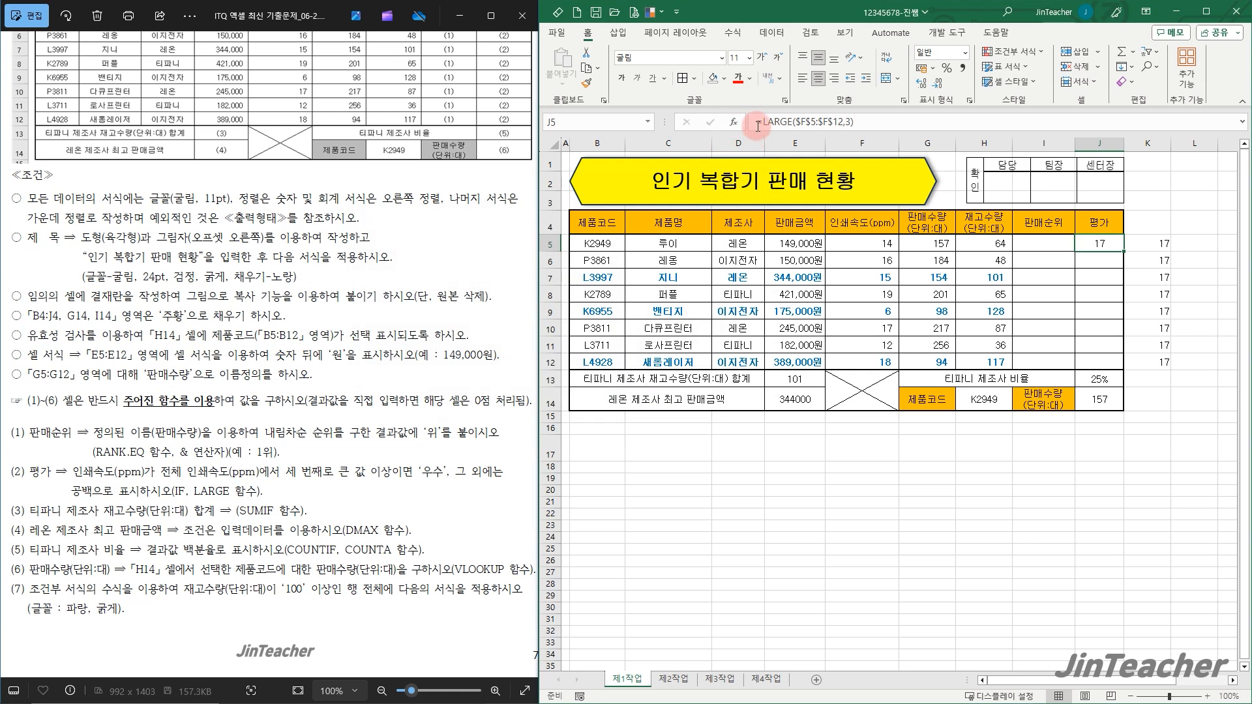
Cut the LARGE expression out of the J5 formula, keeping the equals sign, and insert the IF function instead.
left_click_drag(763, 122, 902, 128)
key("BackSpace")
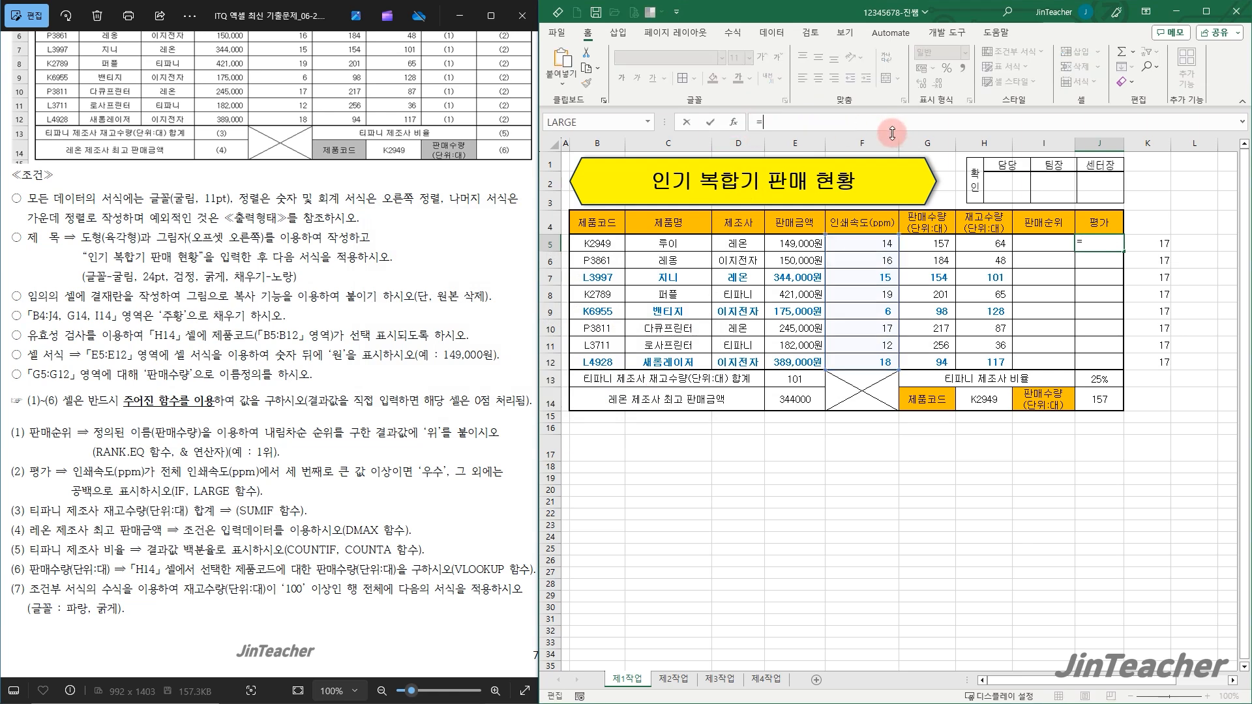
left_click(733, 122)
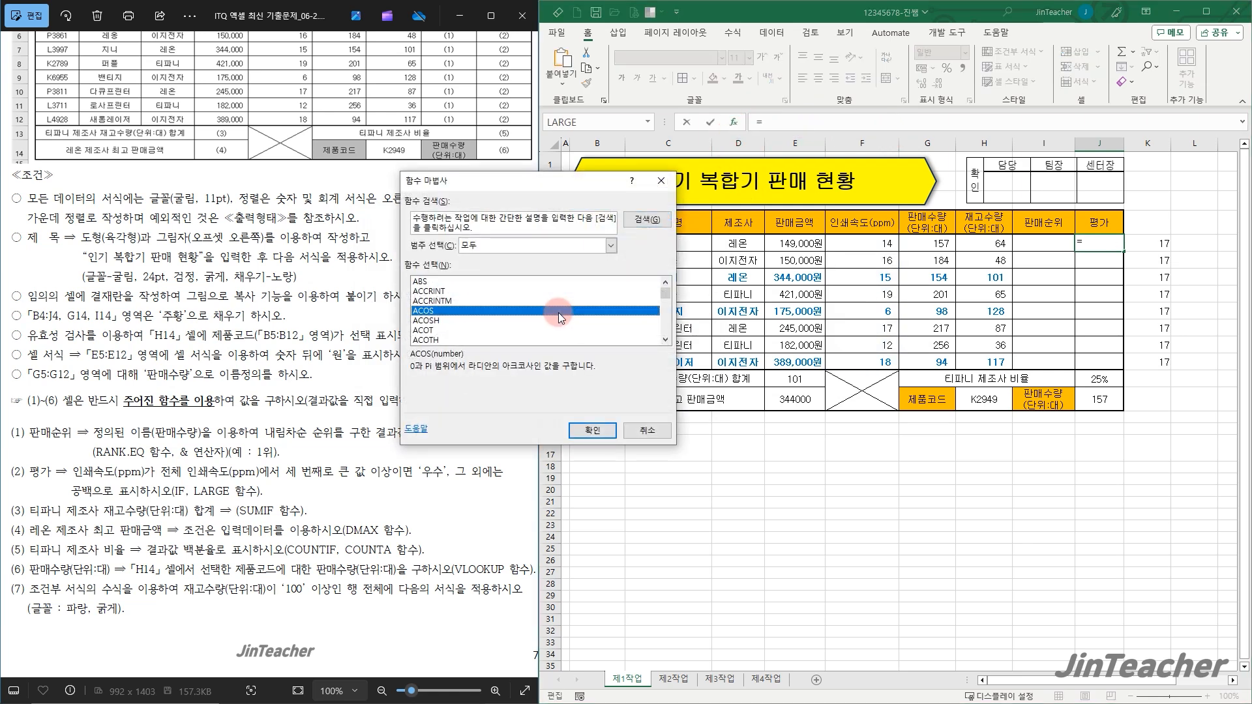
type("if")
left_click(592, 430)
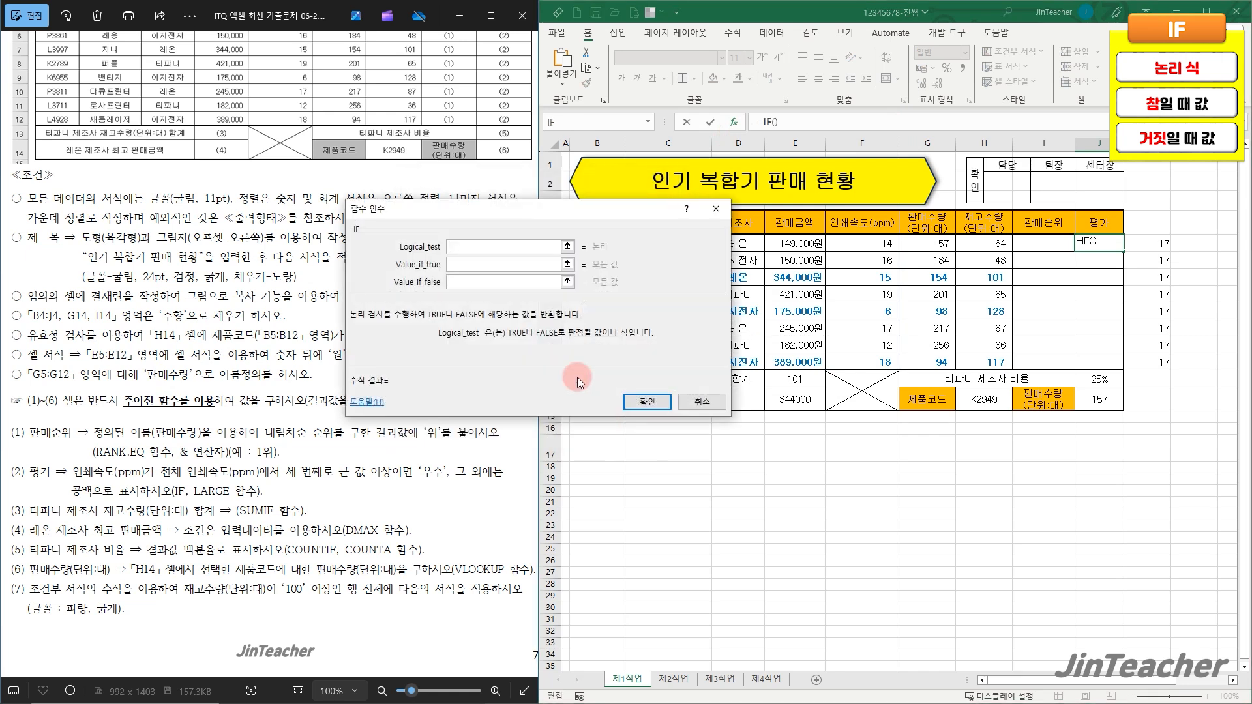
Complete the IF in J5 with test F5>=LARGE($F$5:$F$12,3), true value "우수" and an empty string as false value.
left_click_drag(558, 347, 544, 351)
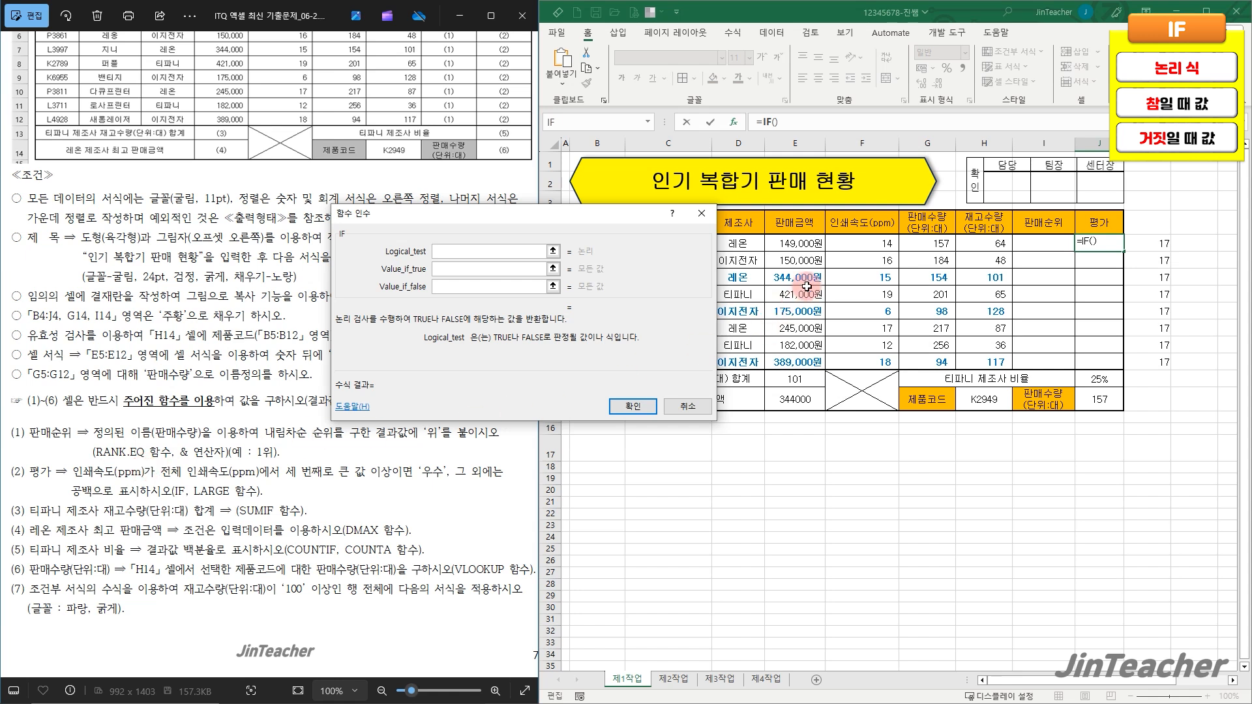
left_click(871, 239)
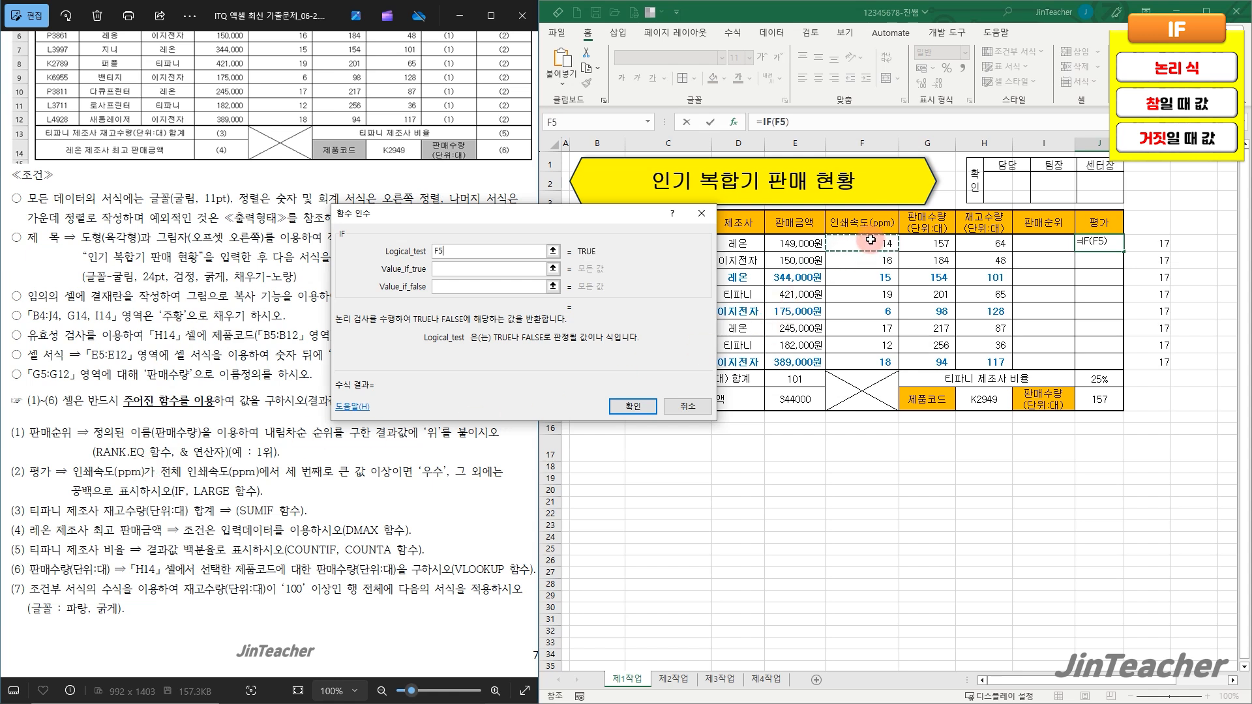
left_click(508, 257)
type(">=LARGE($F$5:$F$12,3)")
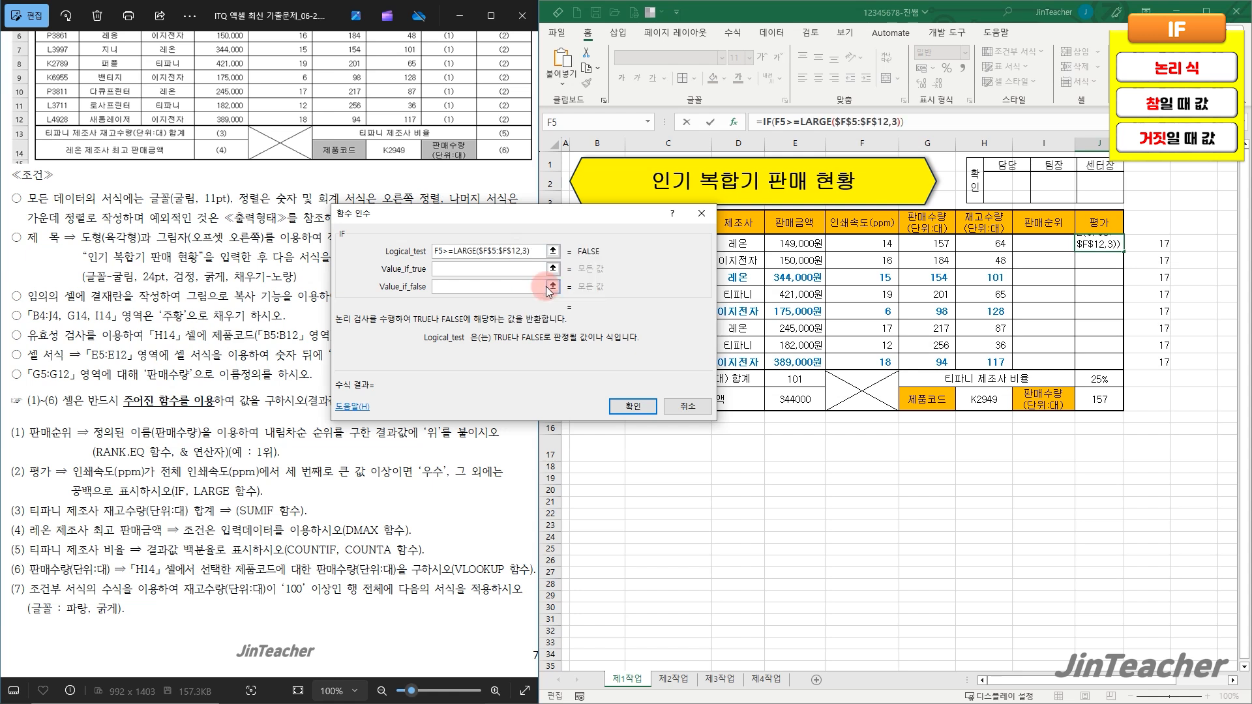
left_click(488, 269)
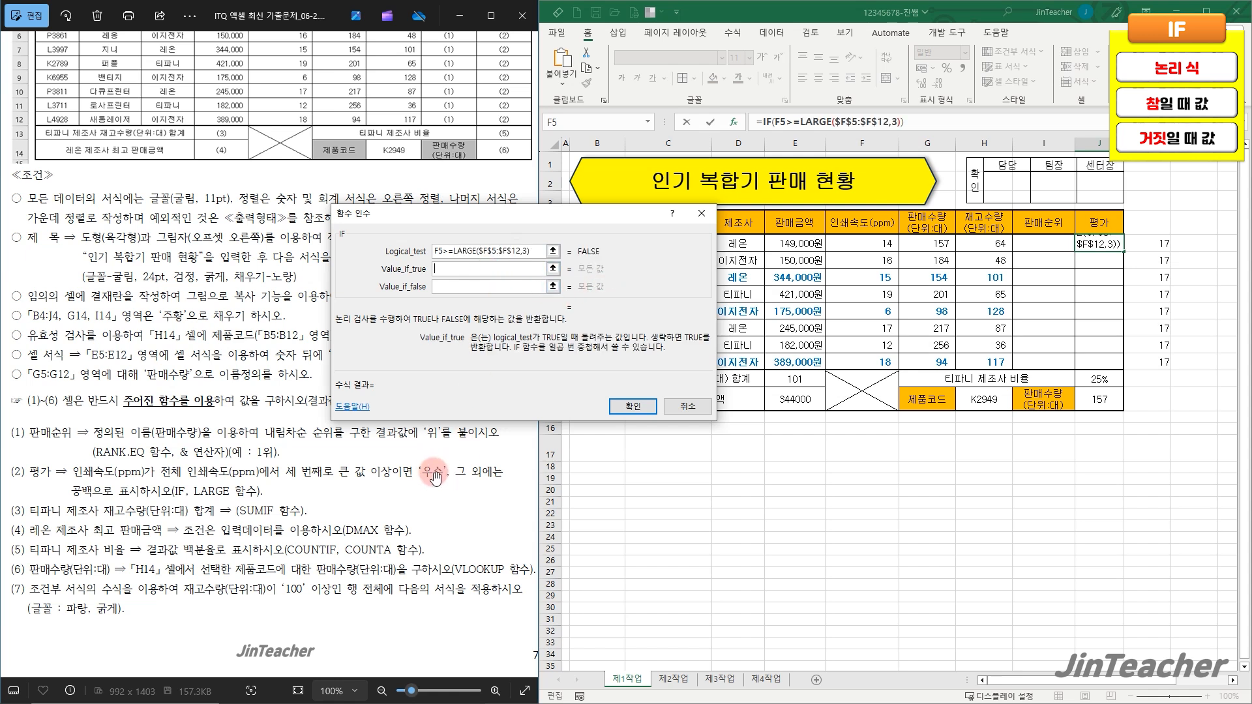
type("우수")
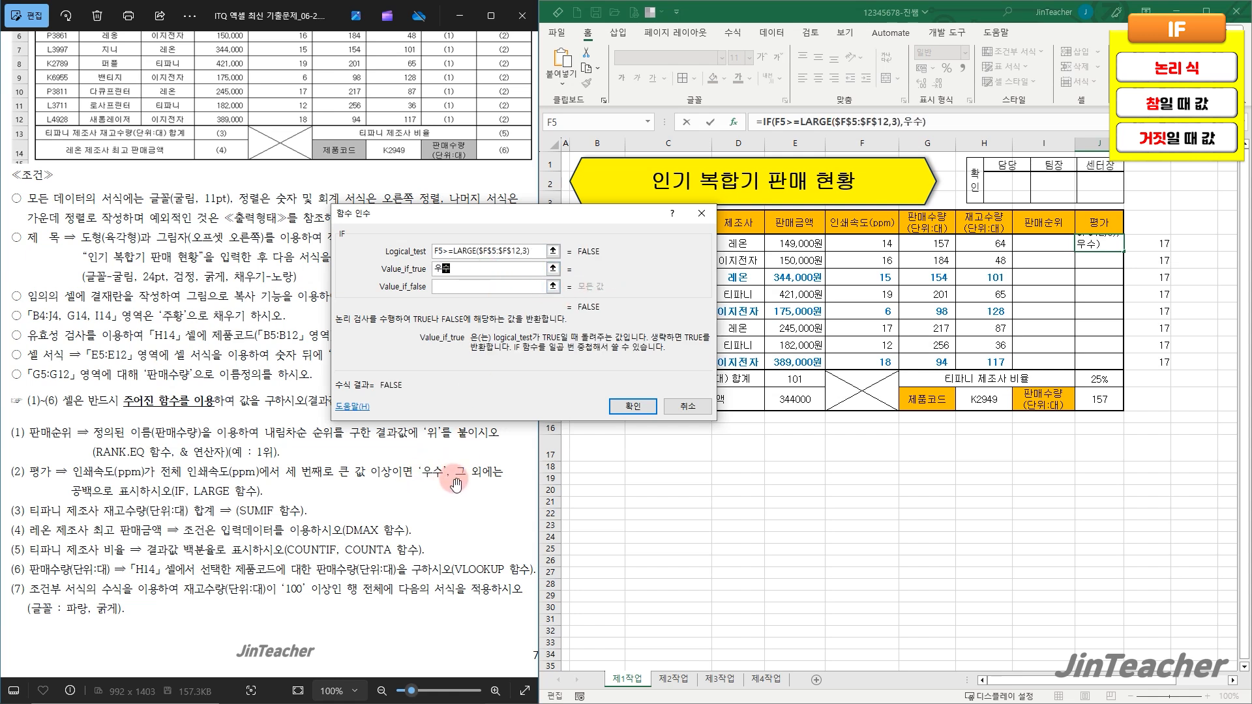
left_click(460, 291)
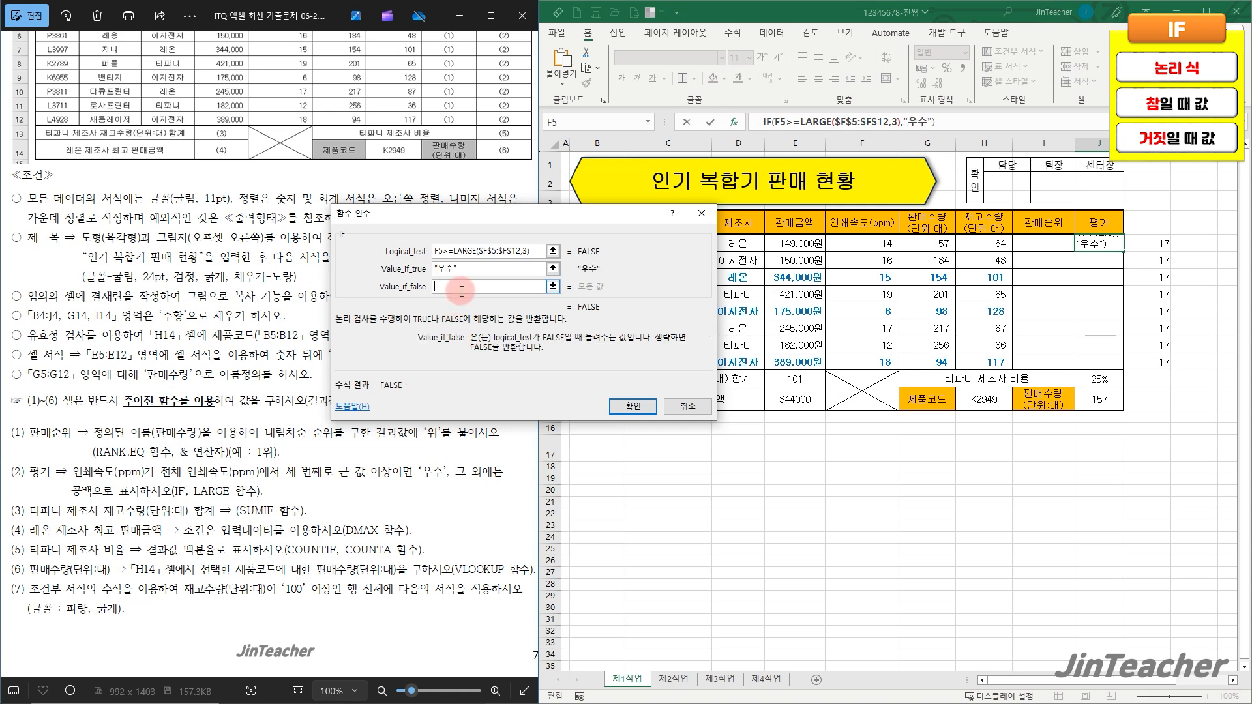
type("\"\"")
left_click(630, 405)
Fill the J5 formula down to J12 without formatting and check the formula in J12.
left_click_drag(1125, 253, 1122, 373)
left_click(1129, 378)
left_click(1177, 425)
left_click(1110, 358)
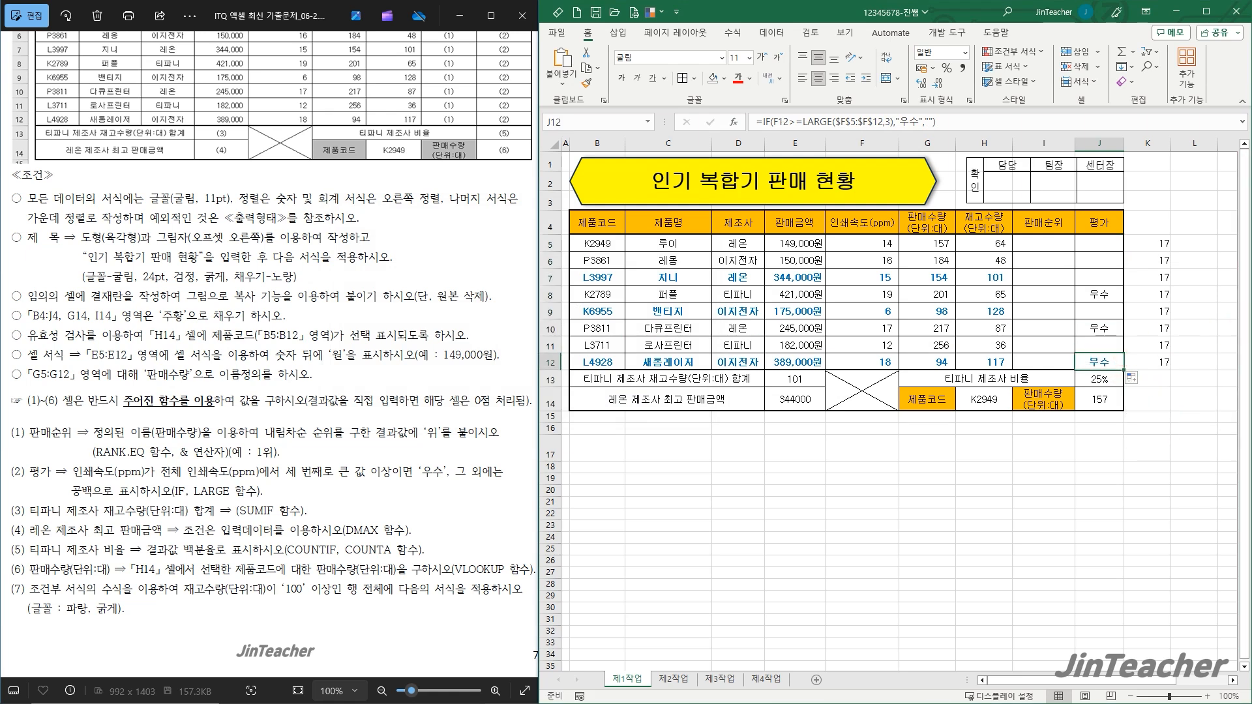
Clear the 평가 formulas from J5:J12.
left_click_drag(1100, 245, 1097, 364)
key("Delete")
left_click(1090, 229)
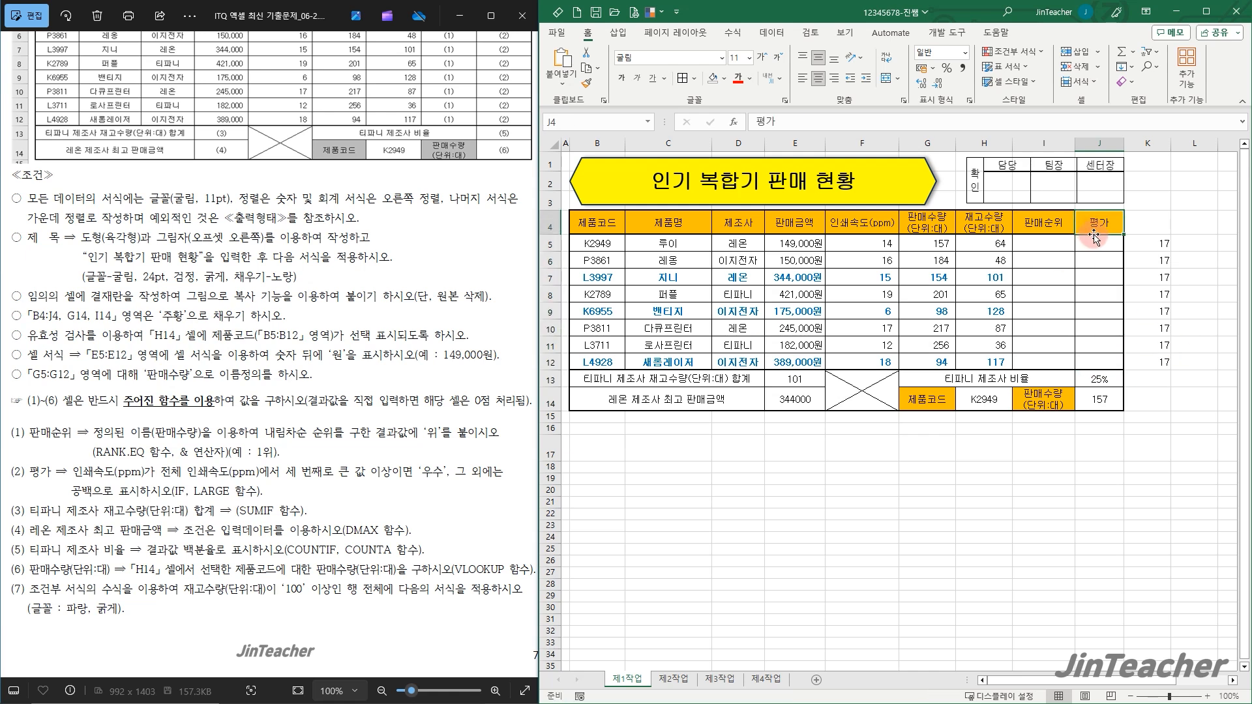
Insert the LARGE function again in the emptied 평가 cell J5.
left_click(1097, 243)
left_click(734, 122)
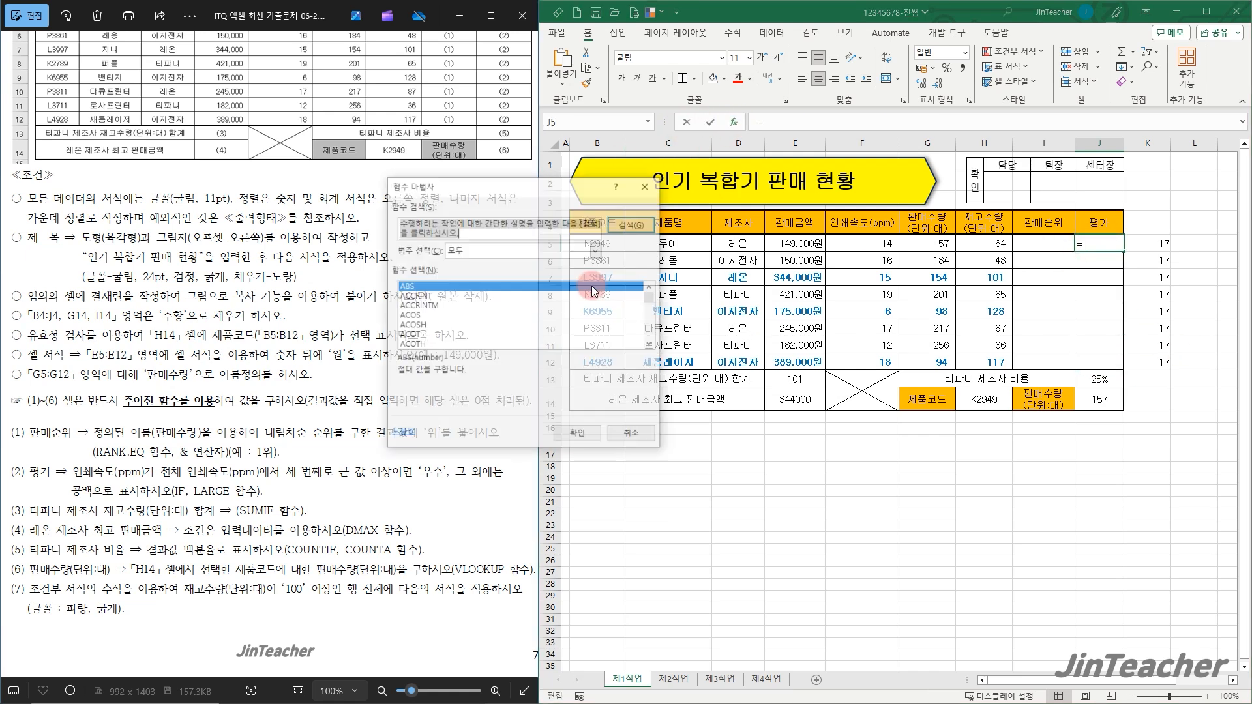
key("l")
scroll(509, 323, "down", 1)
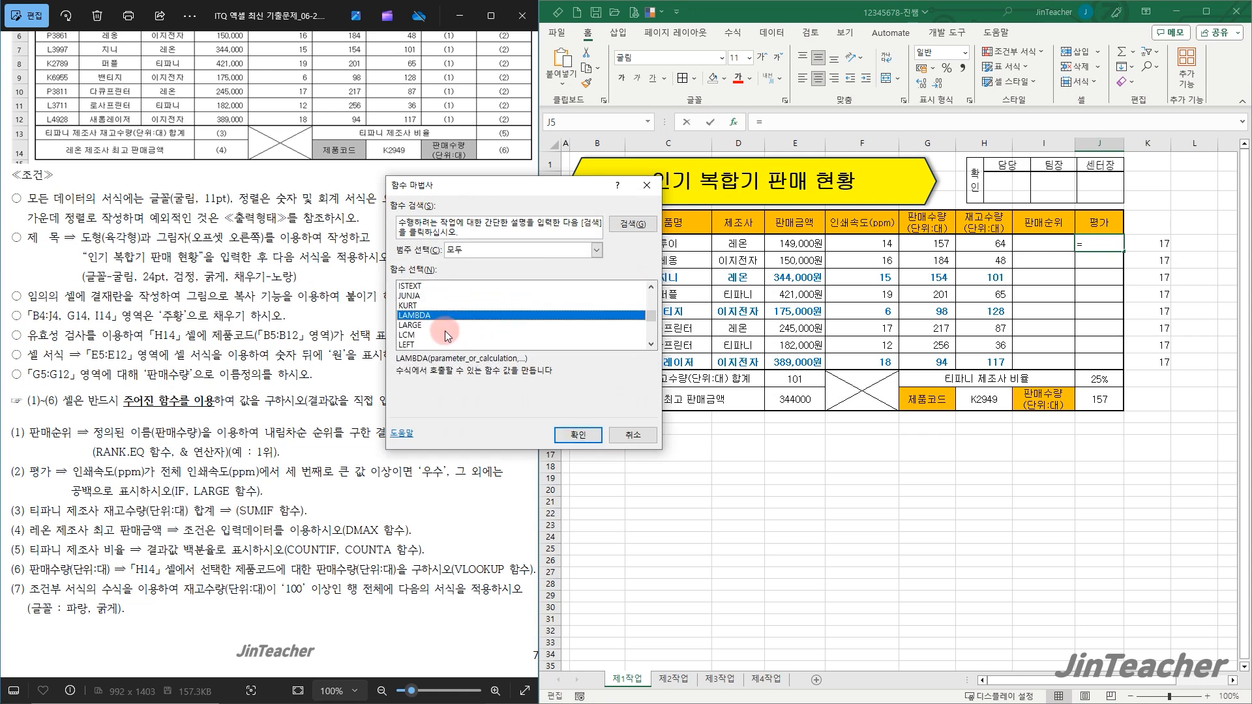
left_click(430, 328)
left_click(578, 435)
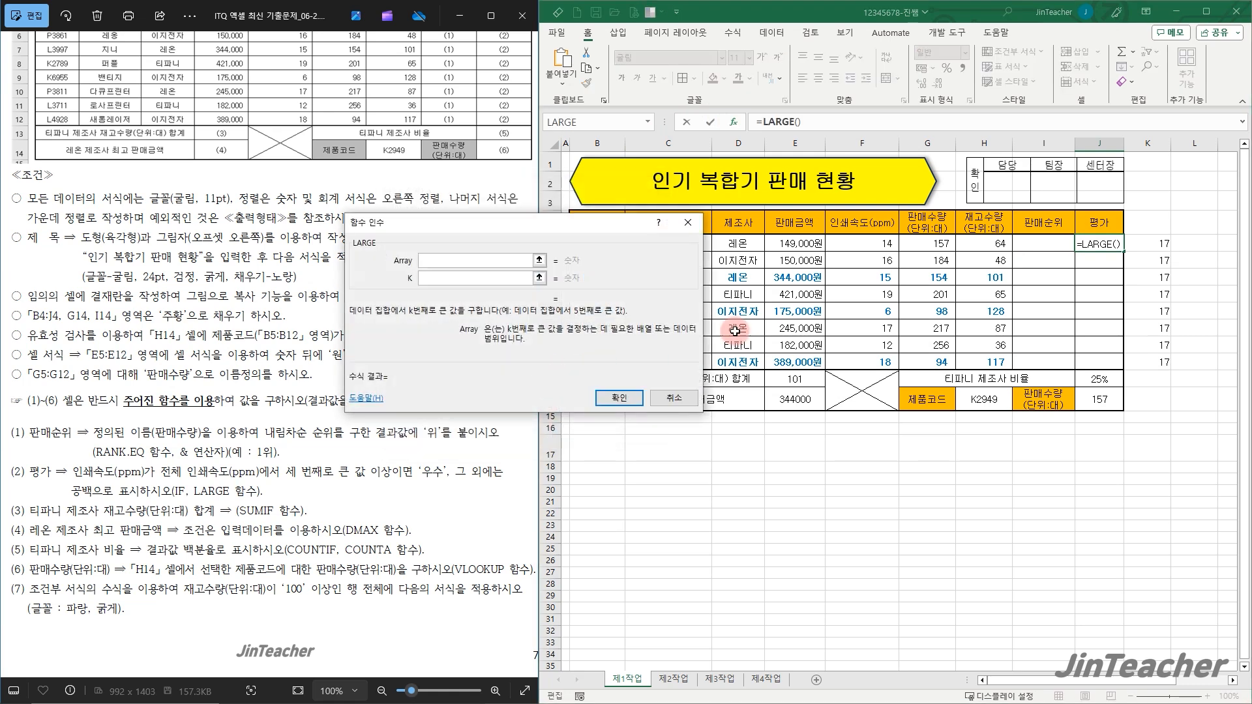
Set the LARGE in J5 to the absolute 인쇄속도(ppm) range $F$5:$F$12 with K value 3.
left_click_drag(862, 244, 863, 358)
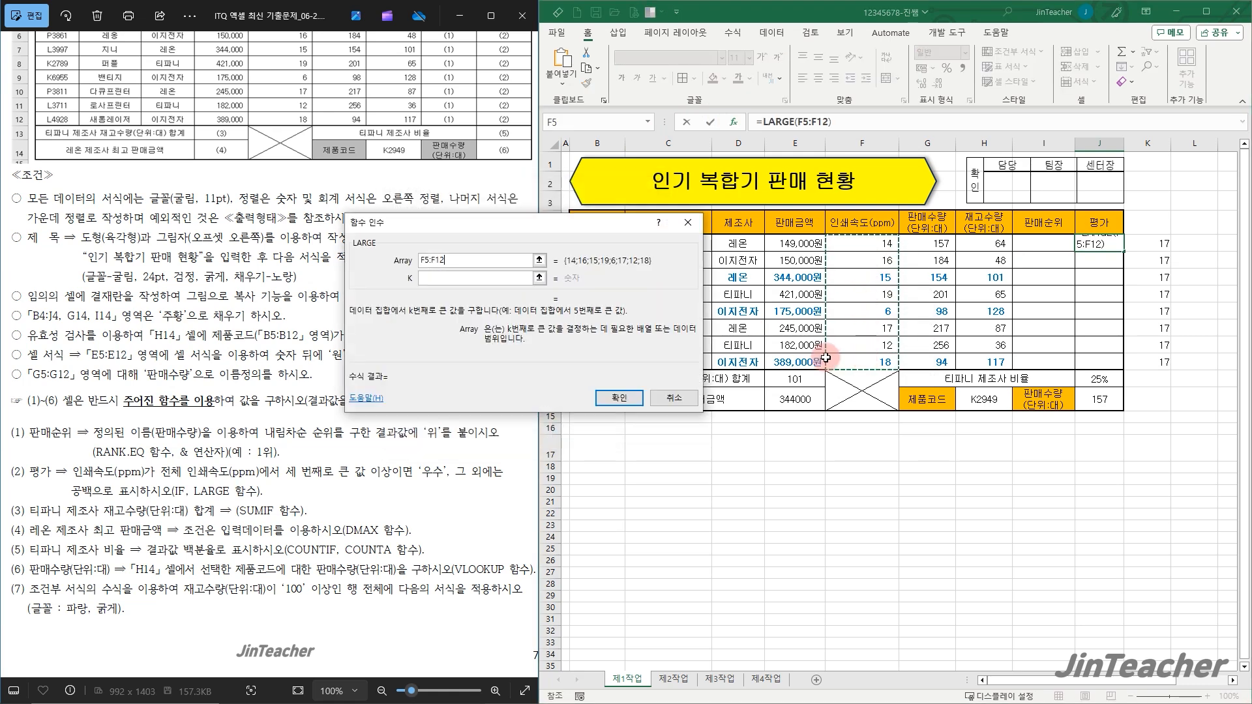
key("F4")
left_click(467, 282)
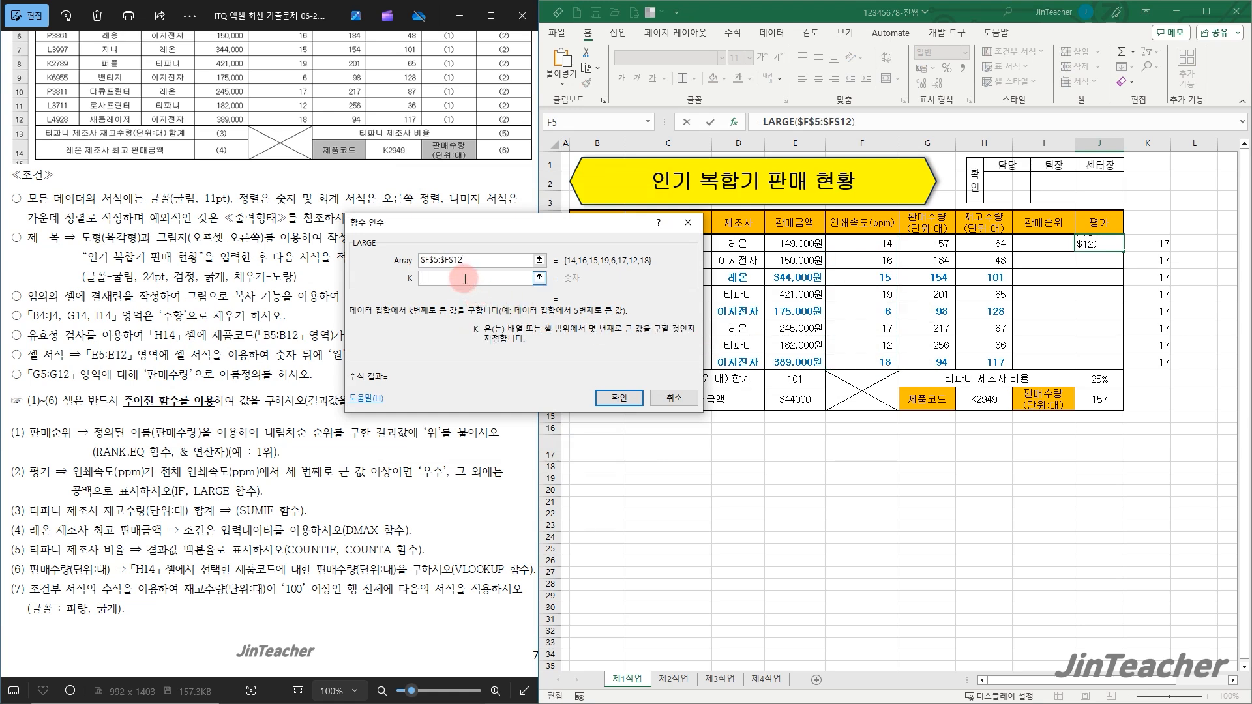
type("3")
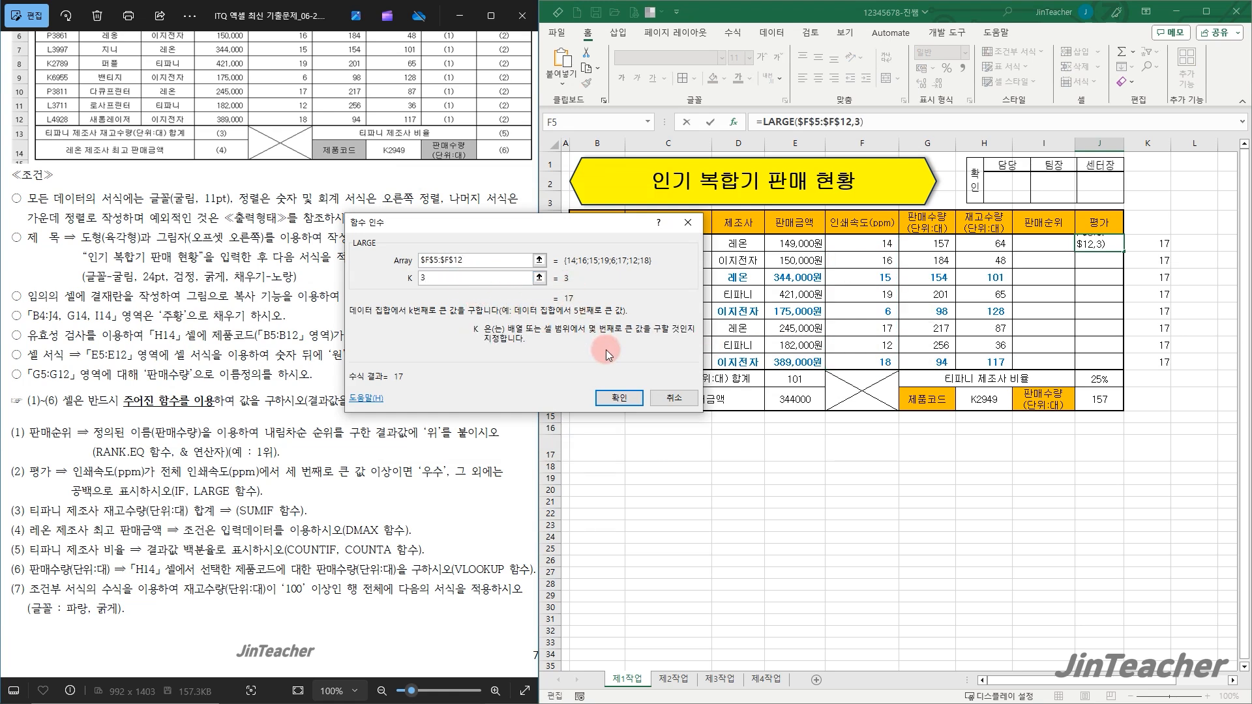
left_click(623, 398)
Cut the LARGE expression from the J5 formula after the equals sign and insert the IF function in its place.
left_click_drag(765, 123, 882, 123)
key("ctrl+x")
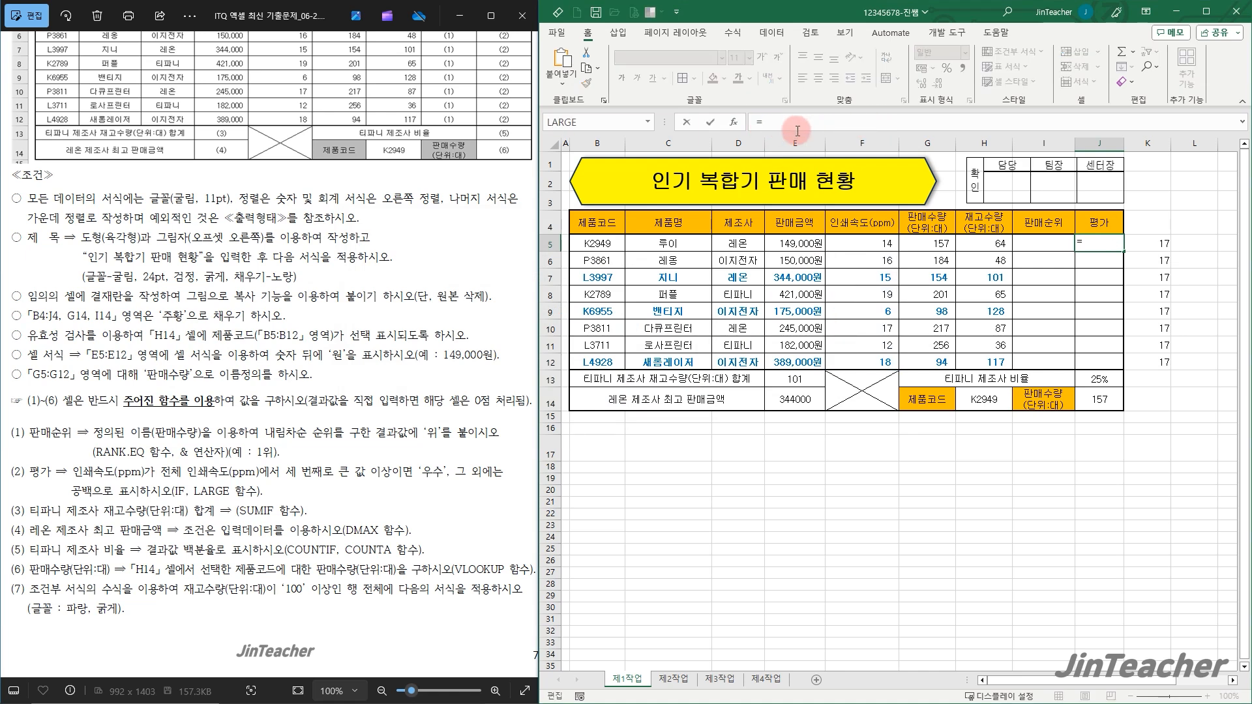
left_click(736, 121)
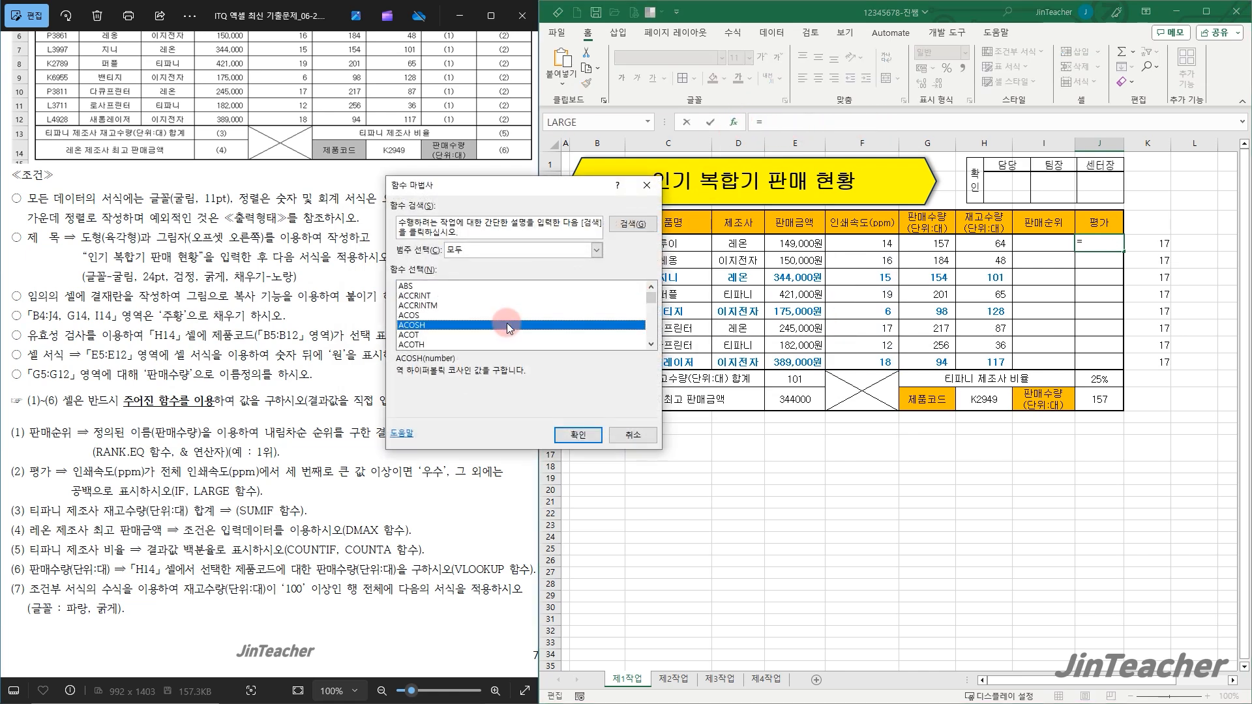
key("i")
left_click(591, 434)
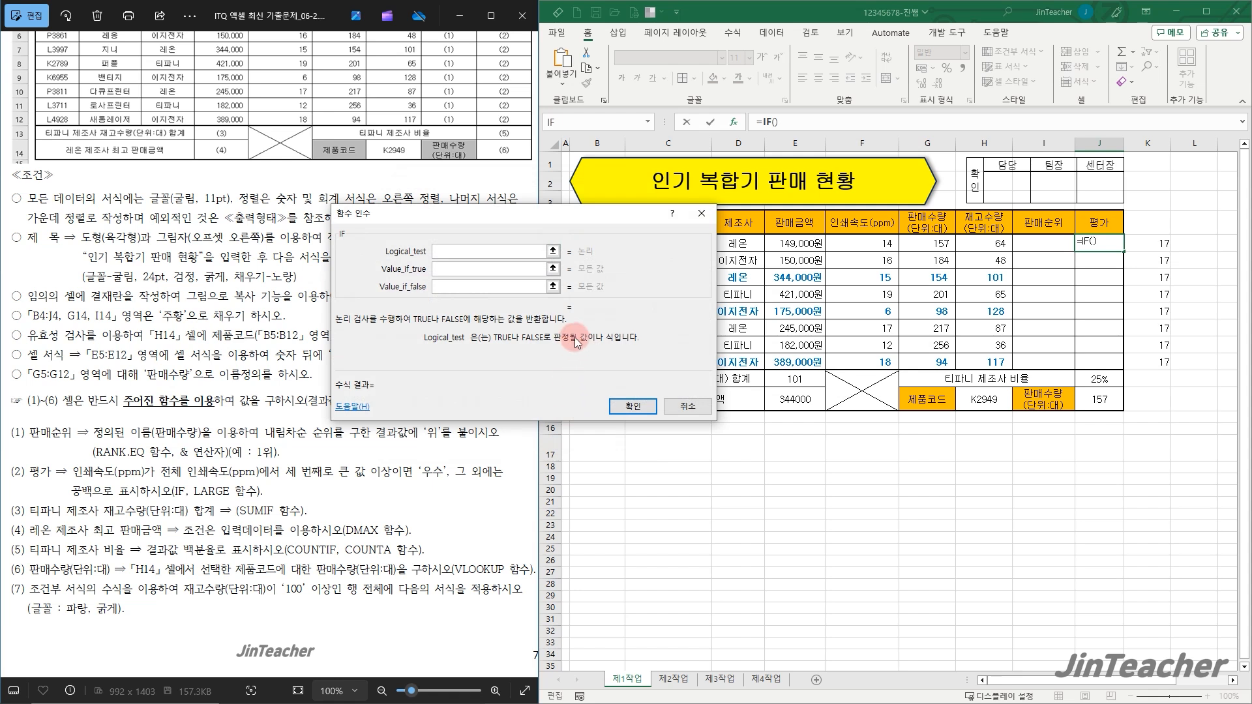
Complete the IF in J5 with the test F5>=LARGE($F$5:$F$12,3), returning "우수" when true and "" when false.
left_click(875, 248)
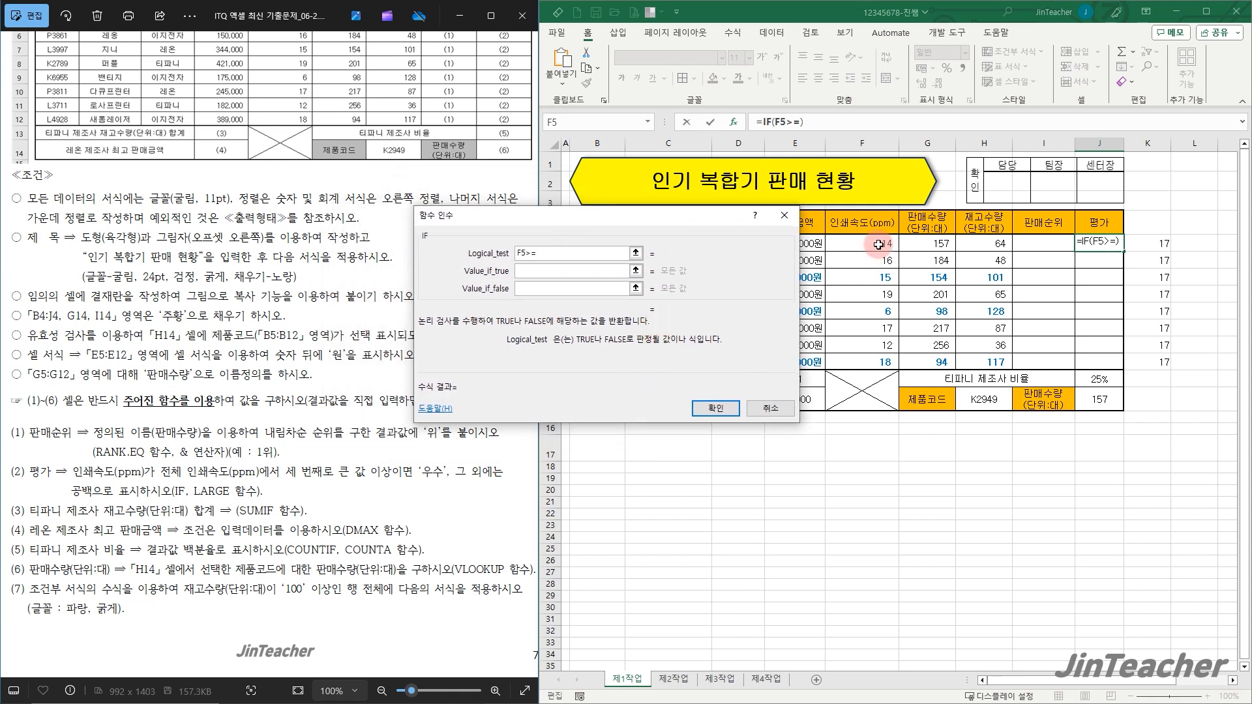
type(">=LARGE($F$5:$F$12,3)")
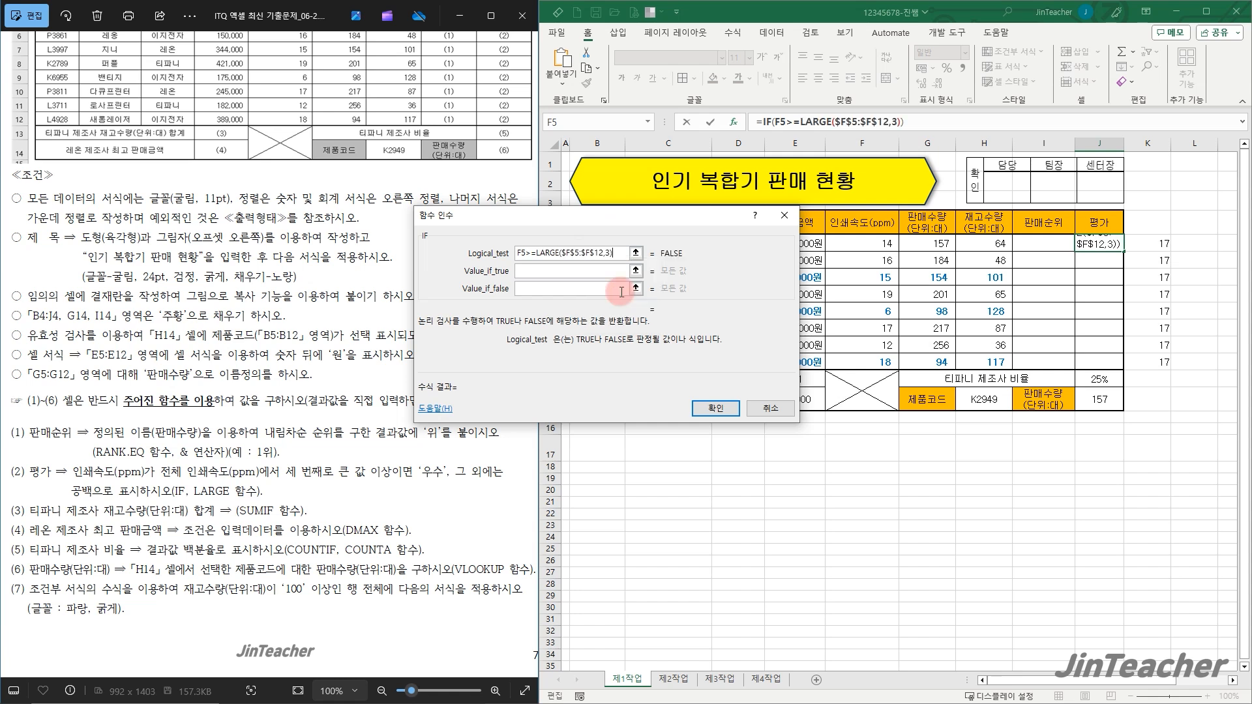
left_click(573, 272)
type("ㅇ")
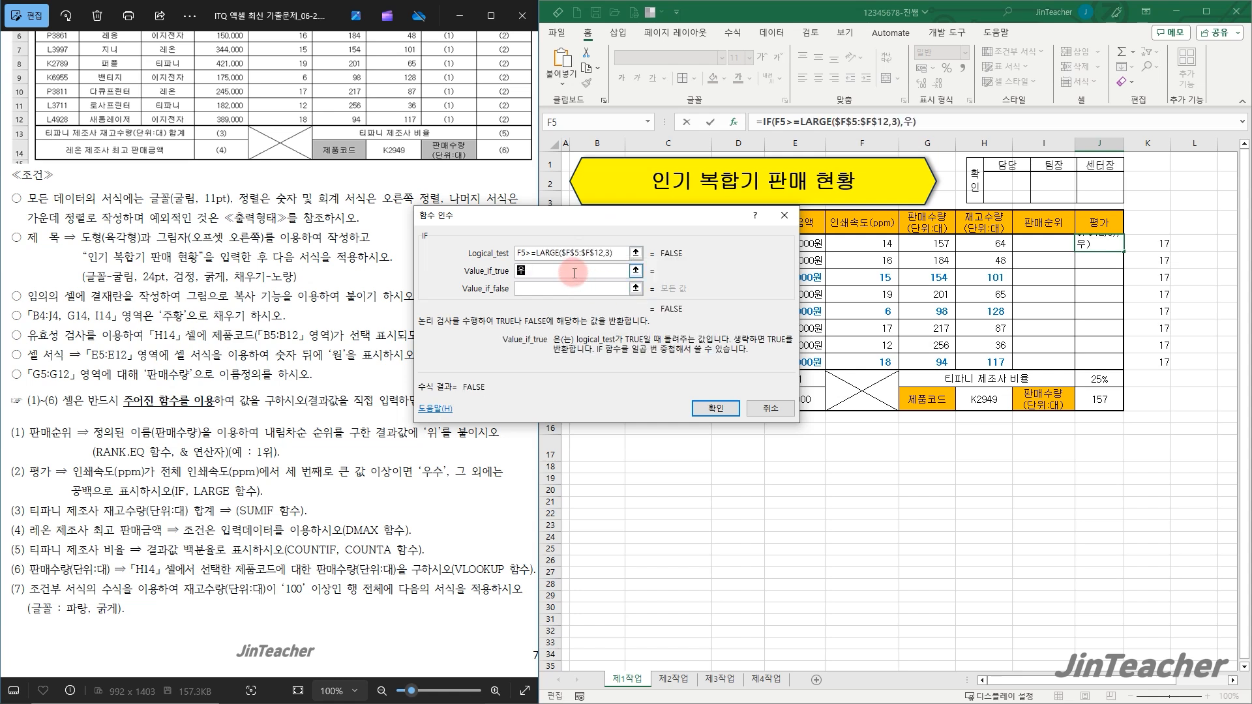
type("수")
key("Tab")
type("\"\"")
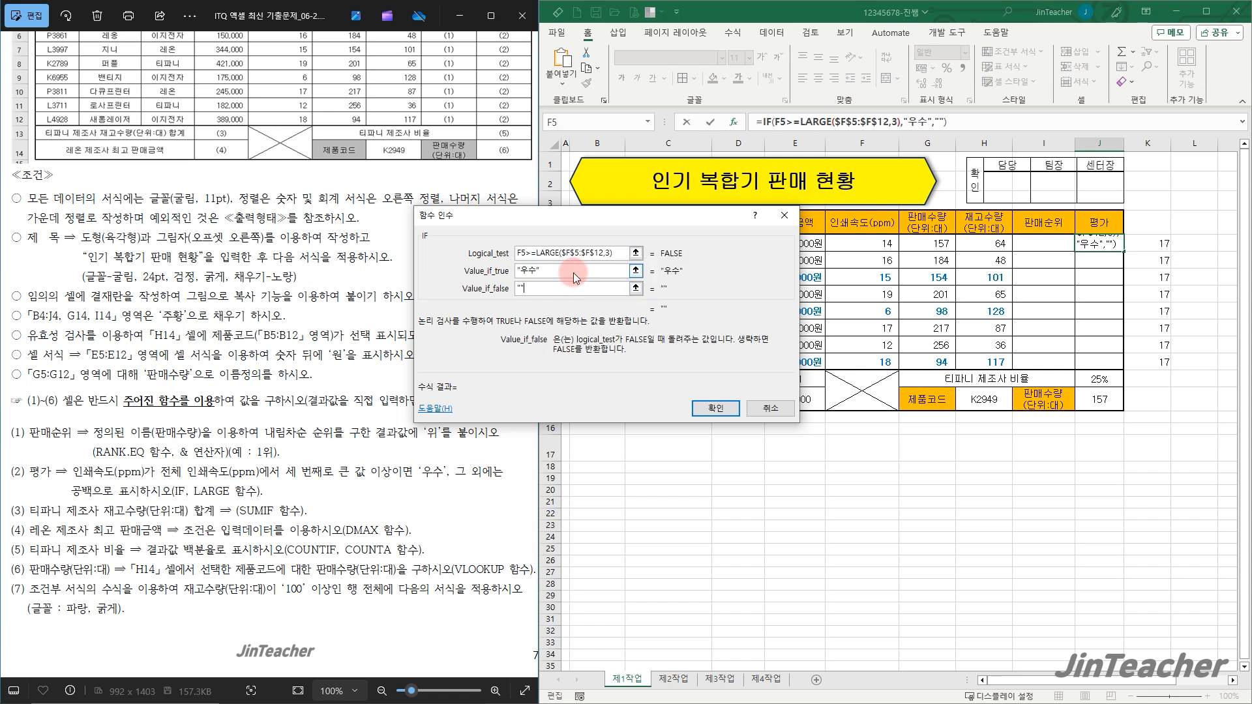
left_click(715, 408)
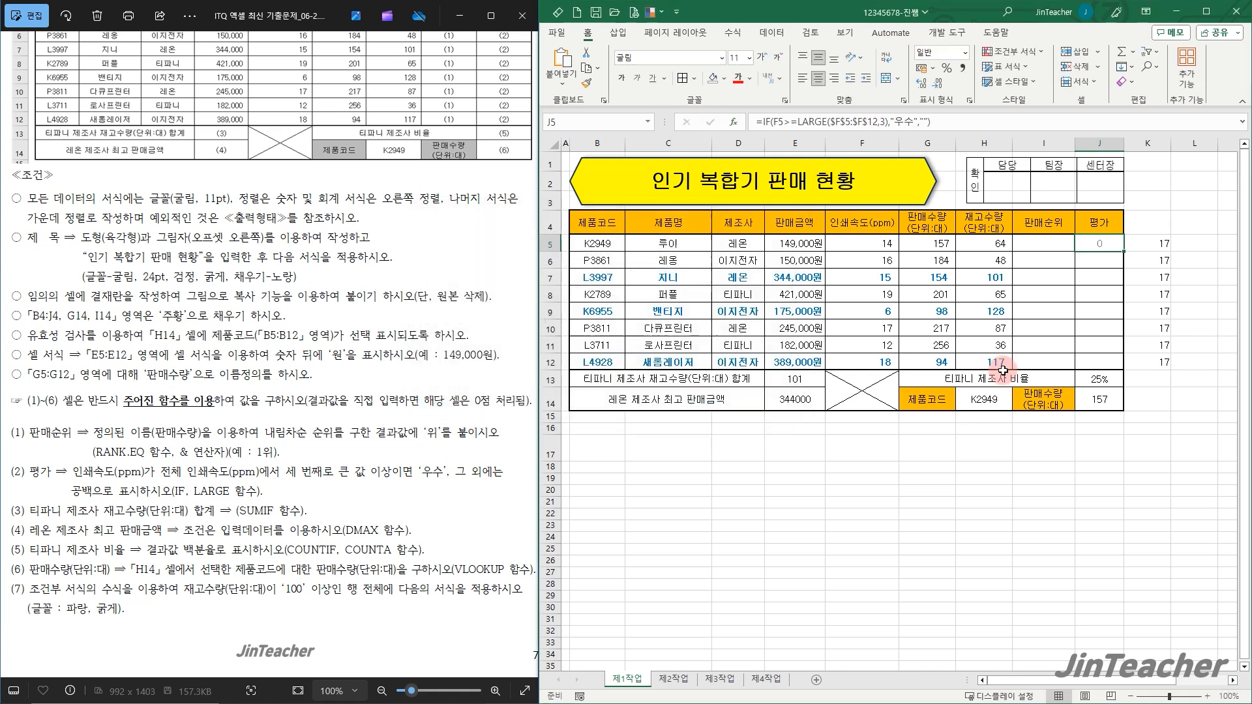
Fill the 평가 formula from J5 down to J12 without copying the formatting.
left_click_drag(1123, 257, 1125, 374)
left_click(1133, 378)
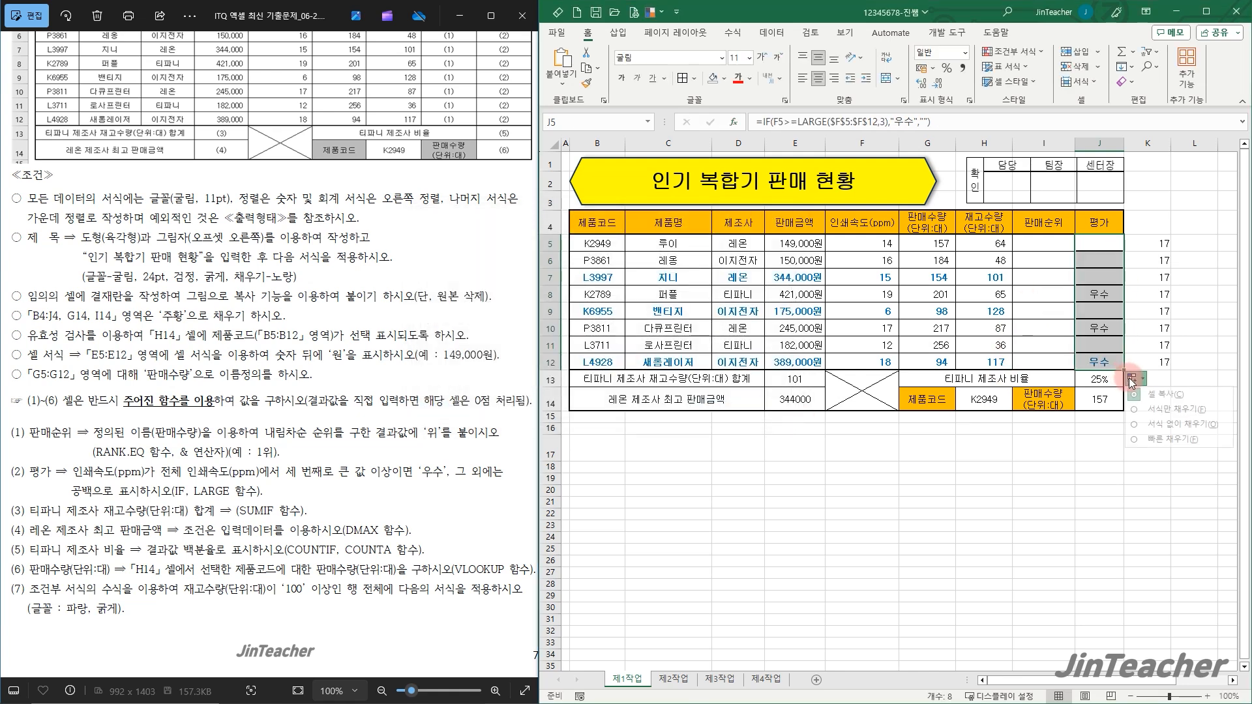
left_click(1195, 425)
Change the array of the LARGE formula in K5 to the relative range F5:F12.
left_click(1166, 246)
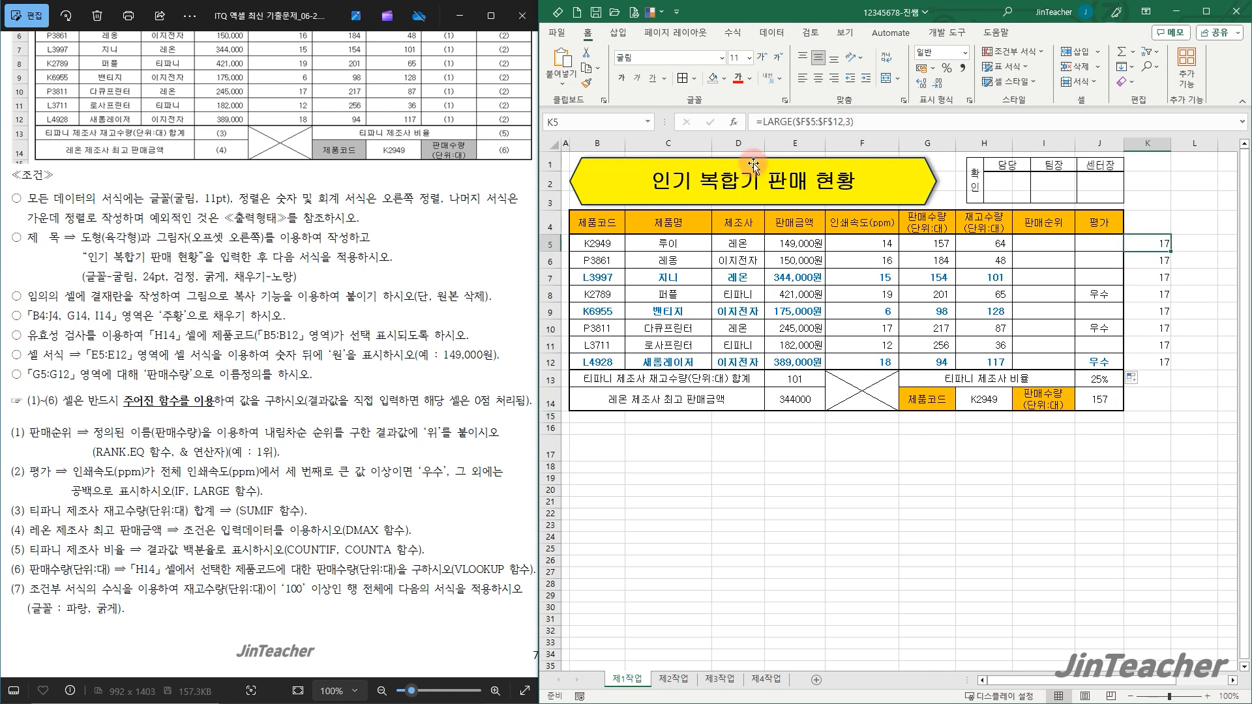
left_click(780, 119)
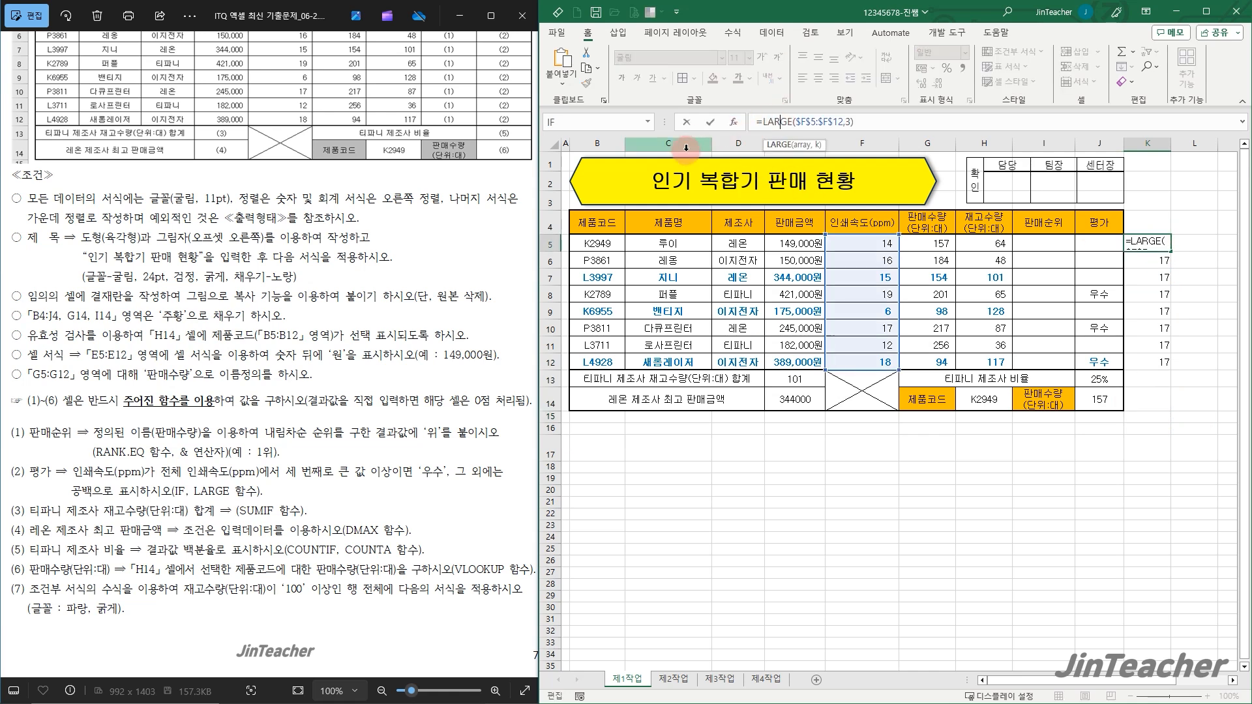
left_click(734, 123)
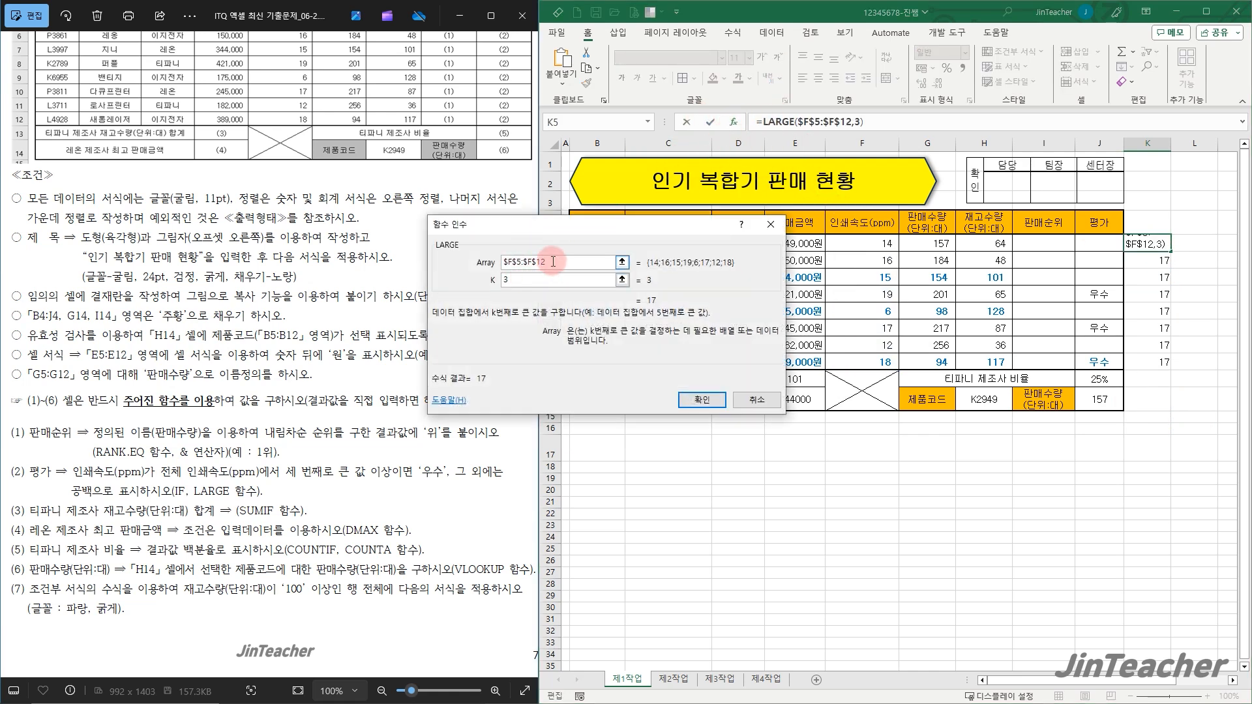
left_click_drag(848, 243, 848, 362)
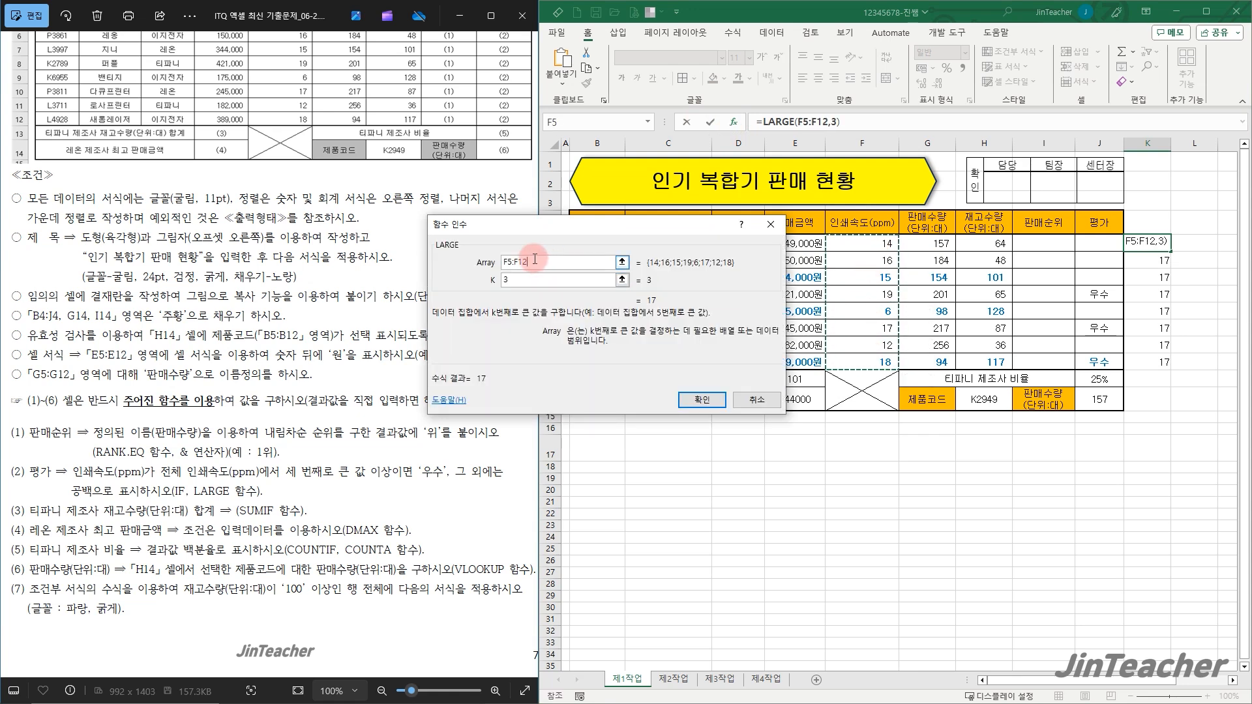
left_click(702, 400)
Fill the relative LARGE formula from K5 down to K12 and inspect the copied formula in K10.
left_click_drag(1172, 251, 1162, 365)
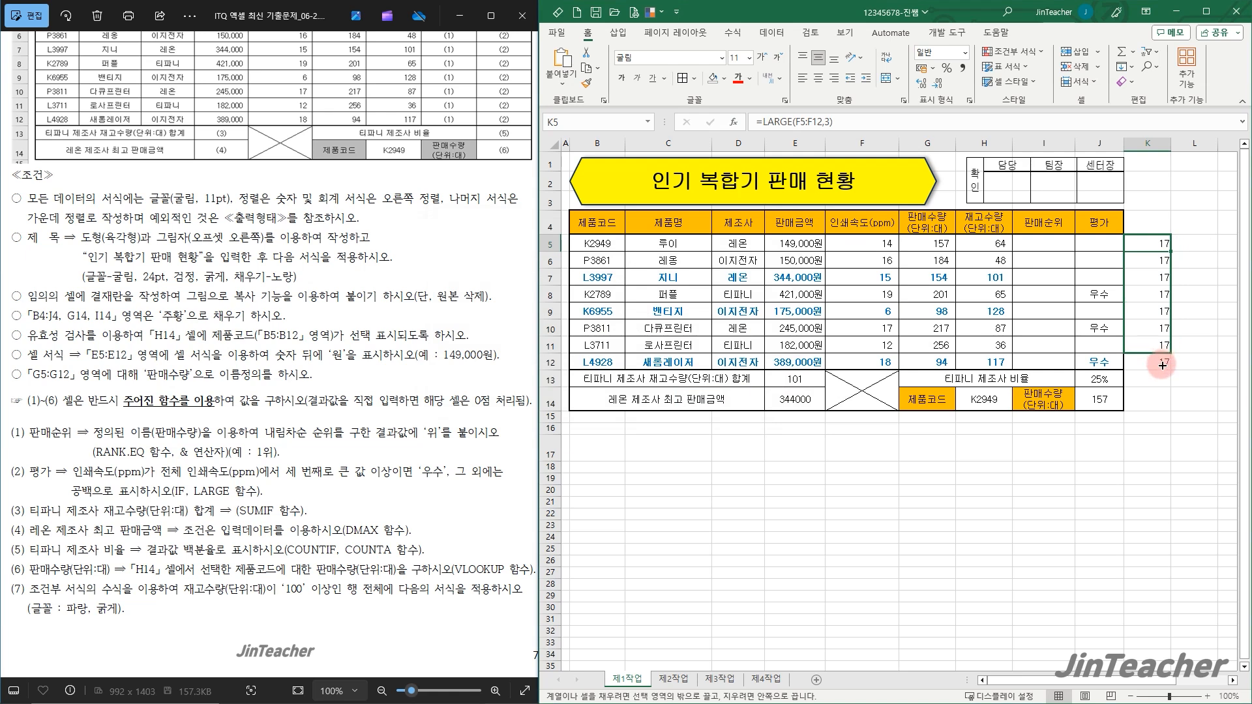
left_click(1158, 455)
left_click(1160, 331)
left_click(1048, 128)
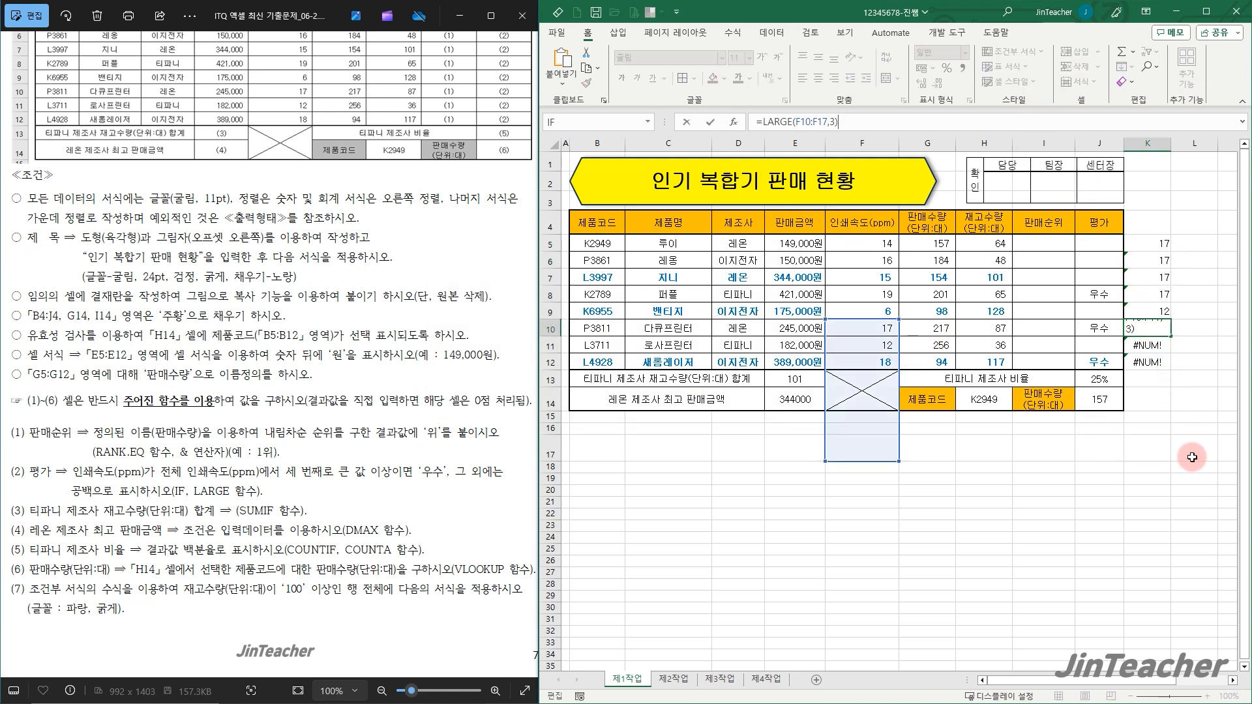
key("Escape")
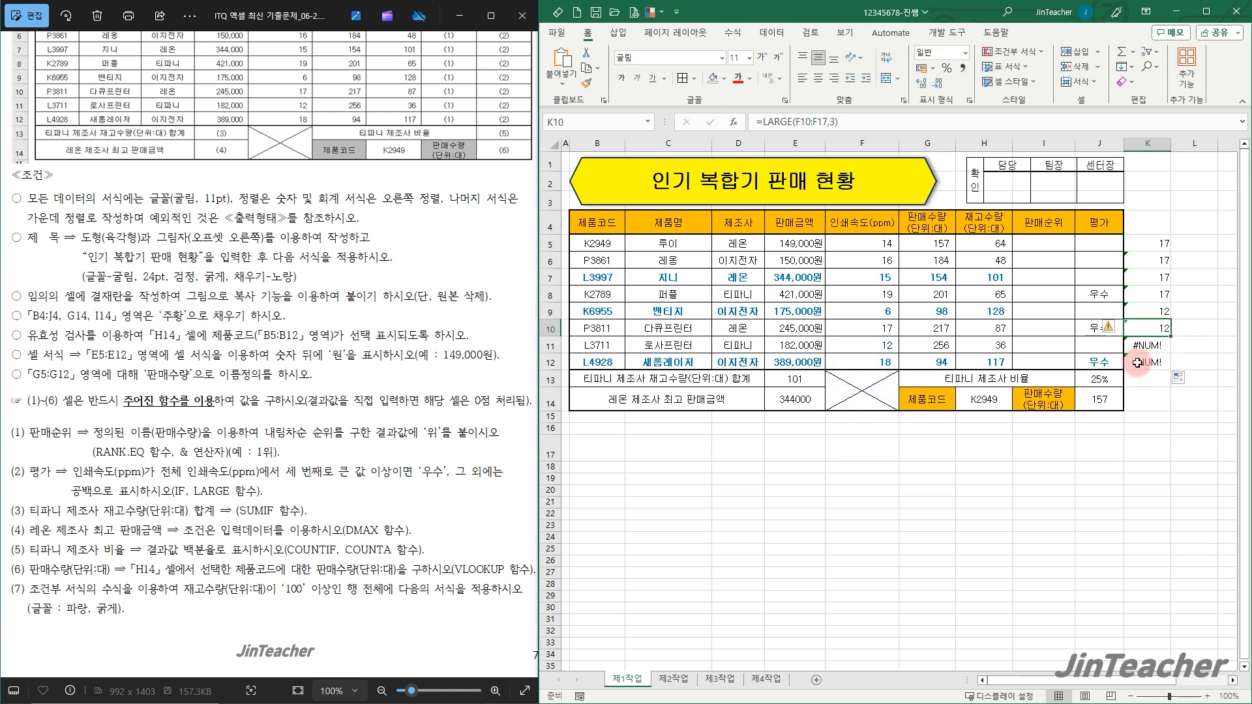
left_click(1102, 363)
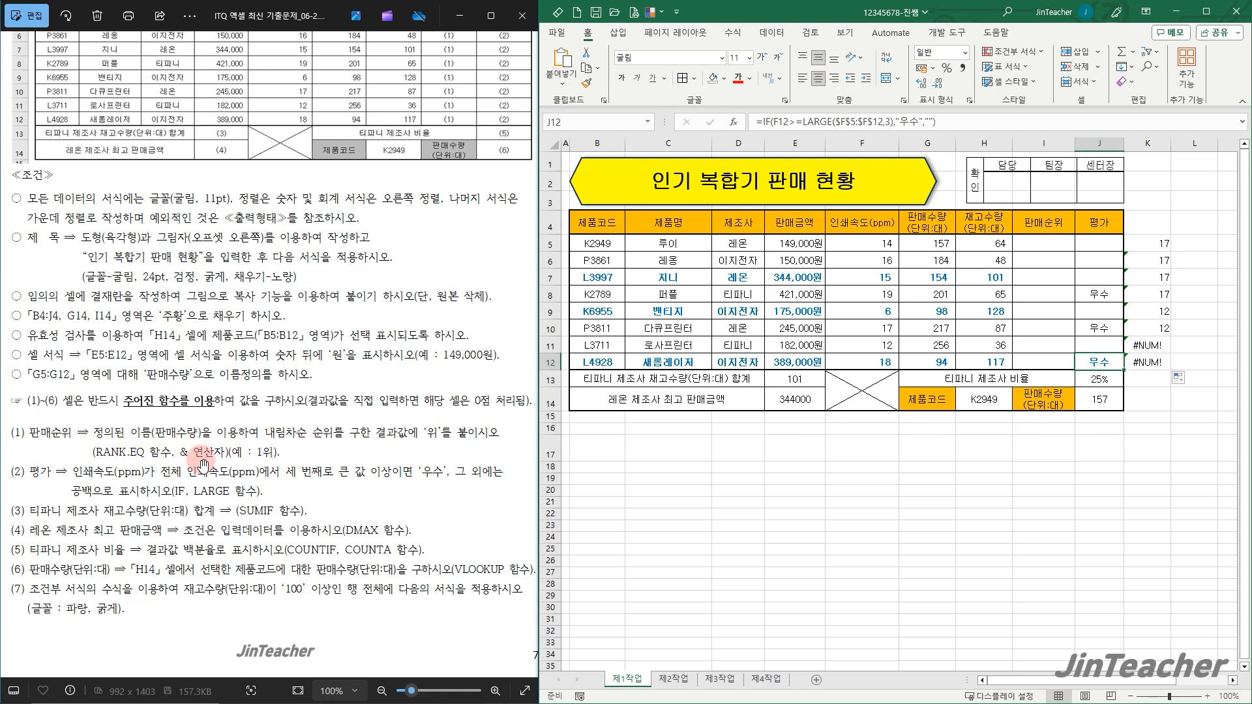
Check the named 판매수량 range G5:G12 and insert the RANK.EQ function in the first 판매순위 cell, I5.
left_click(938, 288)
left_click_drag(939, 243, 939, 362)
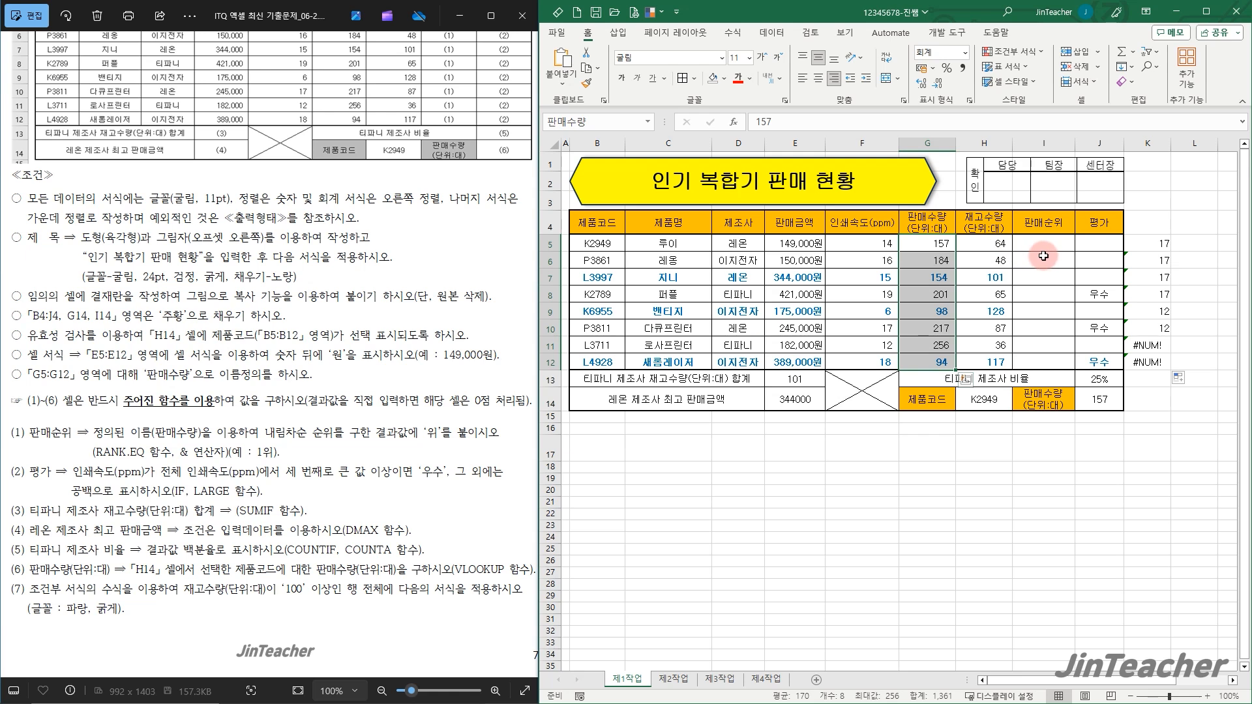
left_click(1056, 245)
left_click(737, 120)
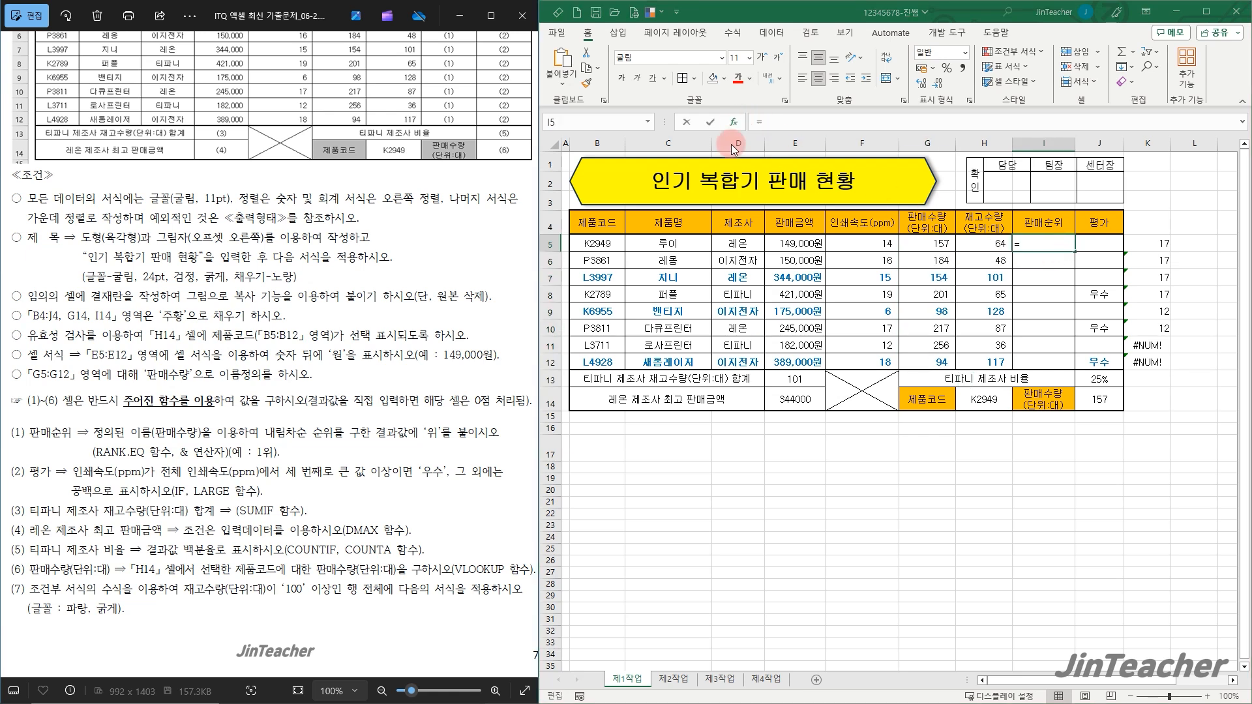
left_click(534, 336)
key("r")
scroll(548, 337, "down", 3)
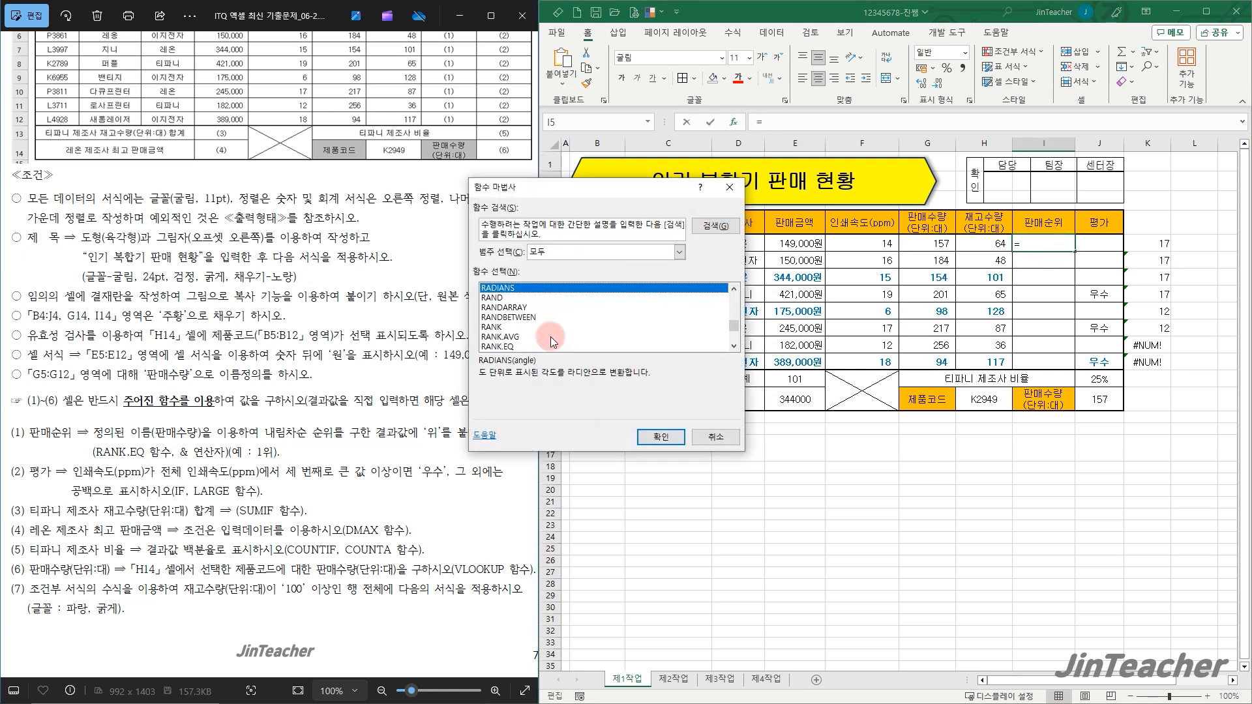
left_click(518, 320)
left_click(661, 436)
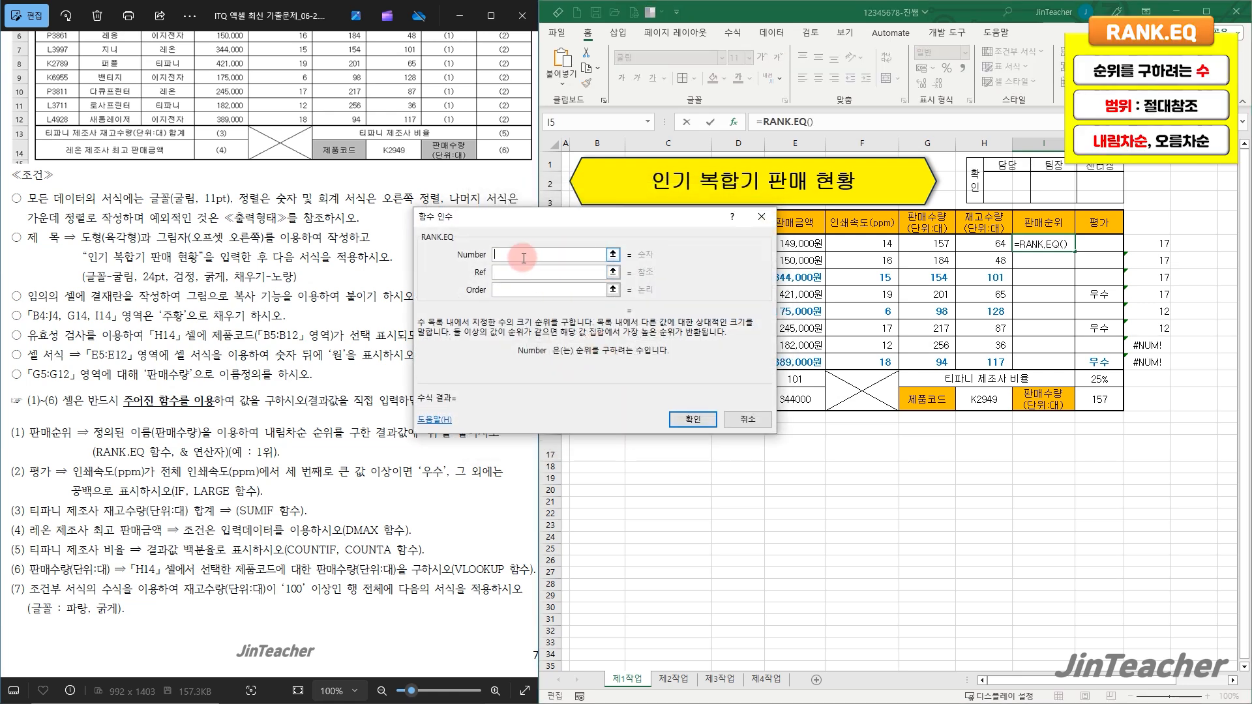
Set RANK.EQ in I5 to rank G5 within the name 판매수량 with order 0, and append &"위" to the formula.
left_click(926, 243)
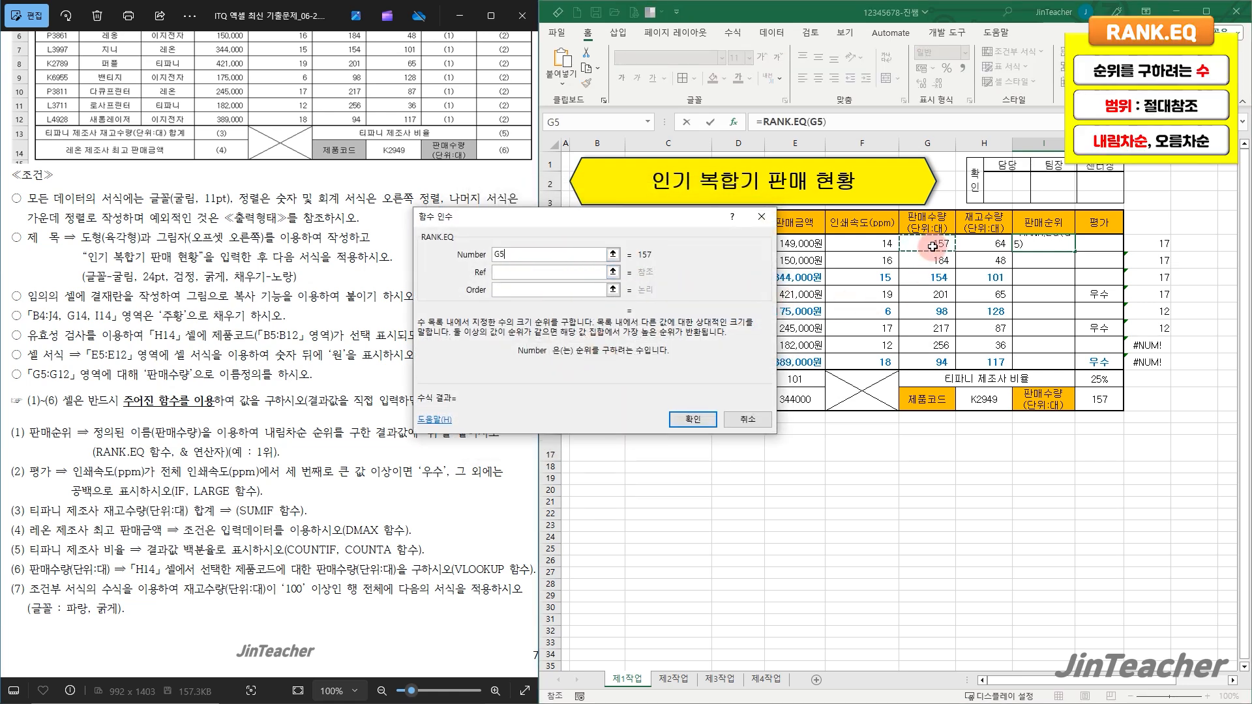
left_click(518, 271)
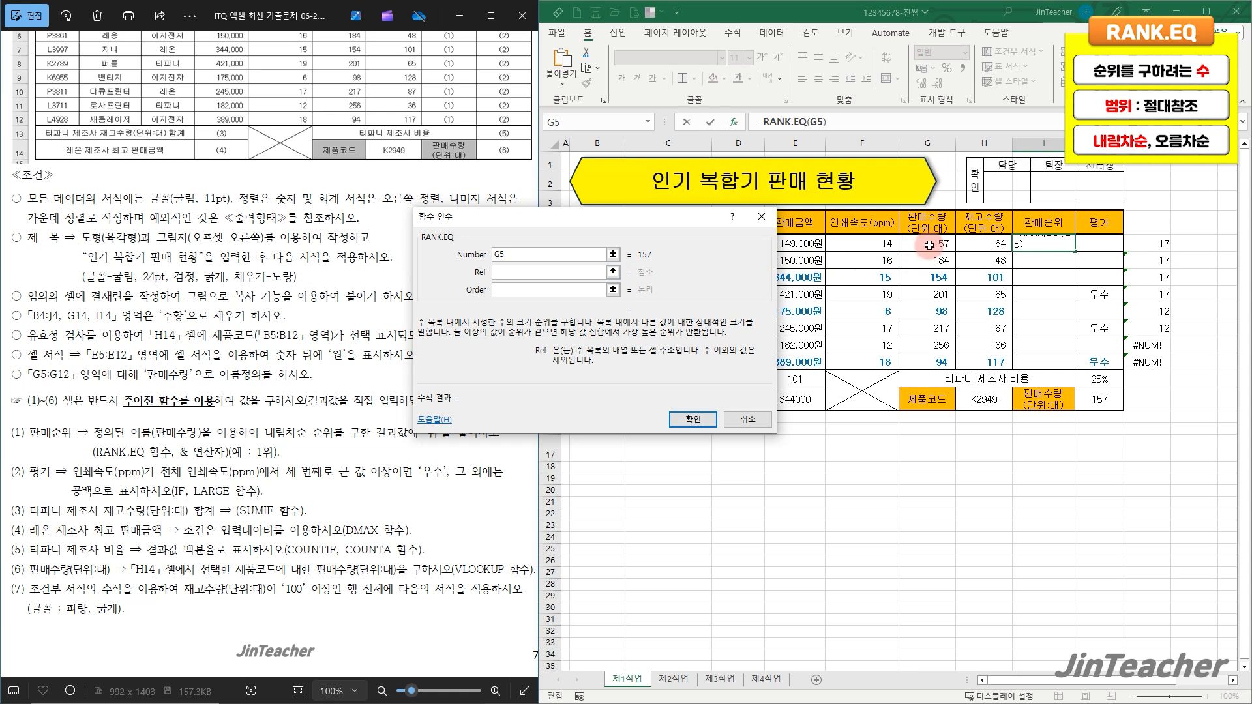
left_click_drag(933, 243, 936, 364)
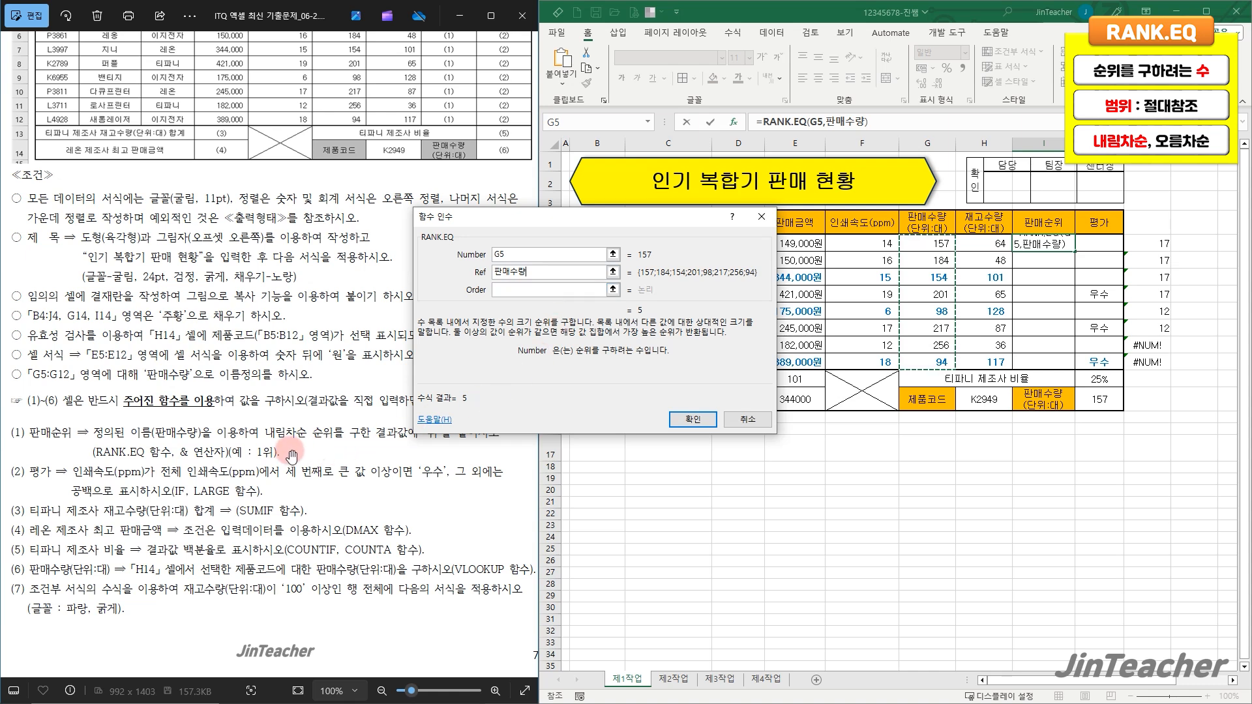
left_click(521, 292)
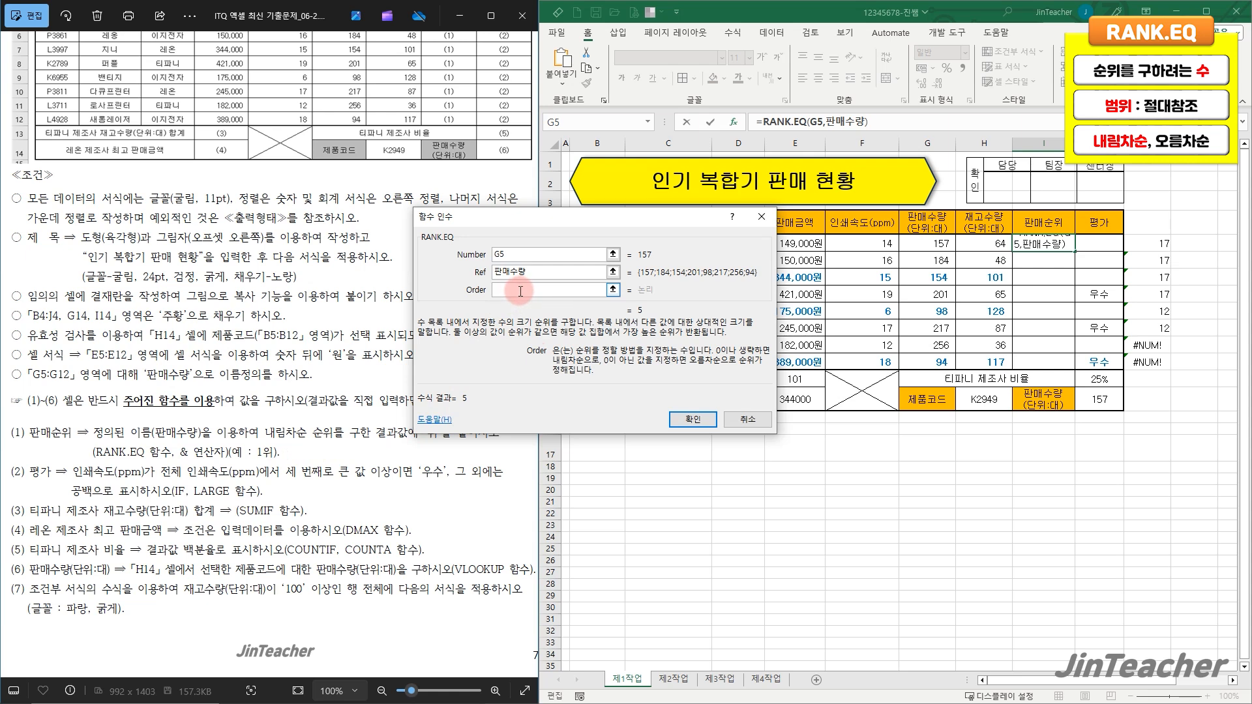
left_click(694, 420)
left_click(907, 123)
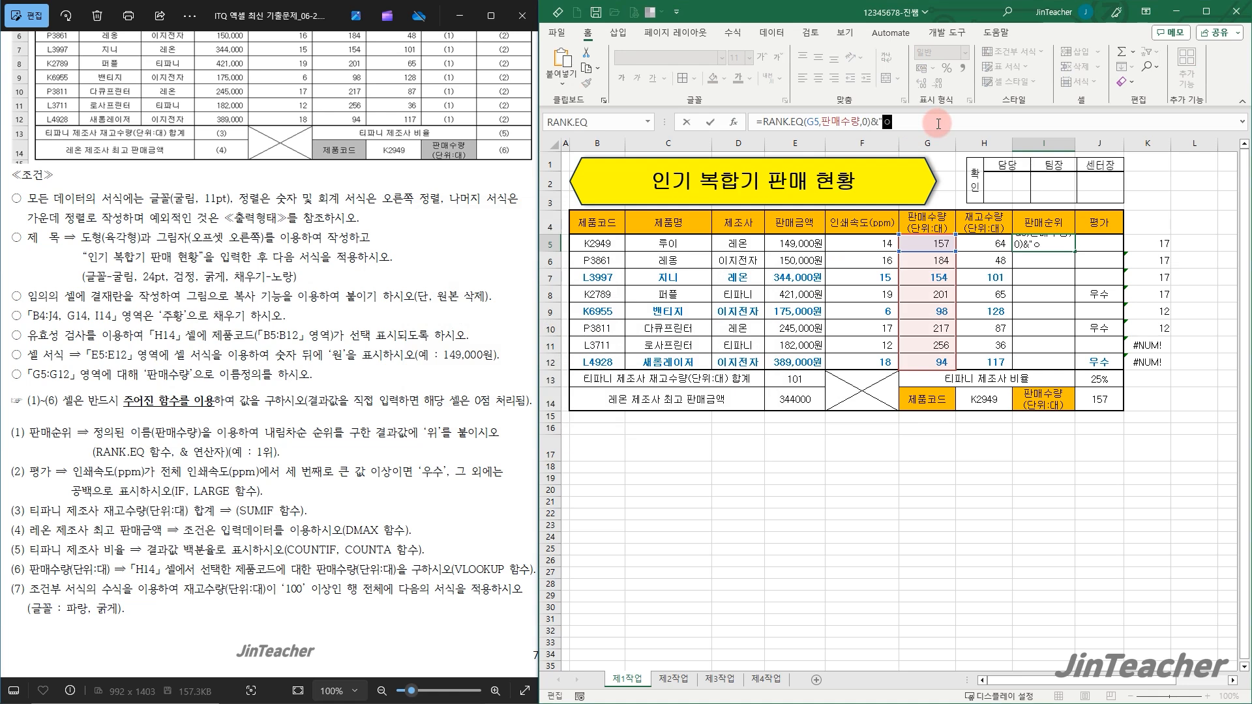
key("Return")
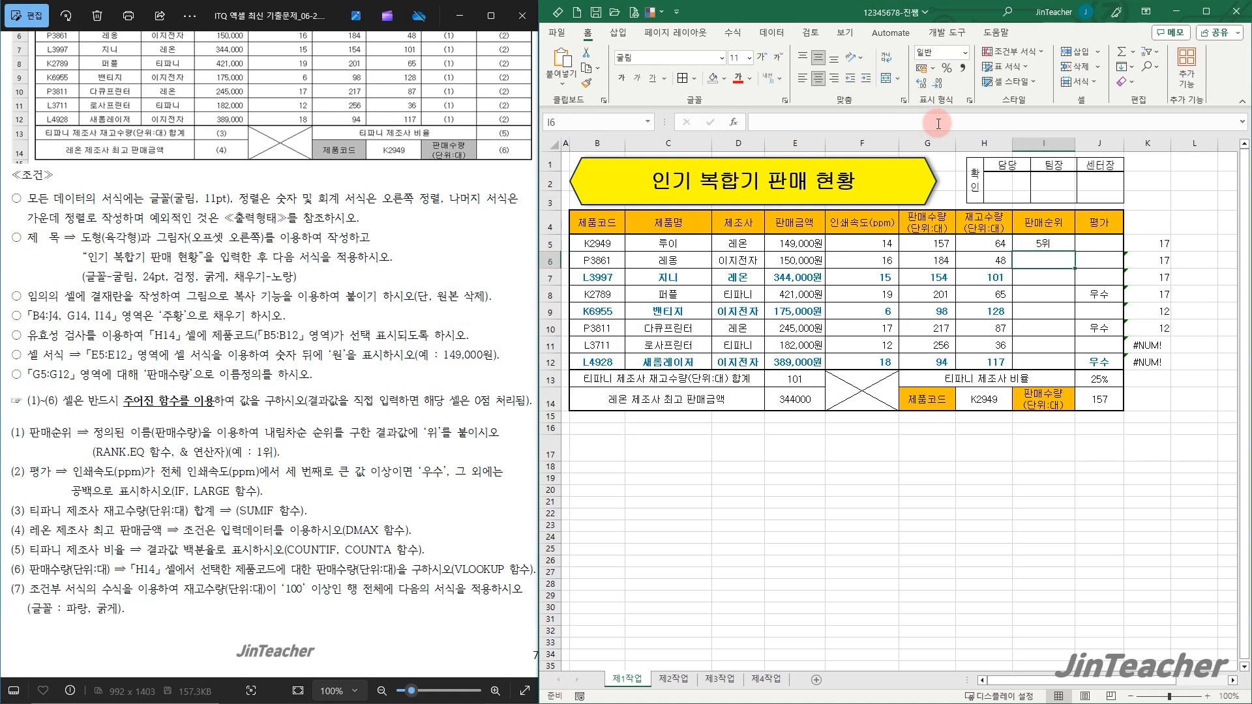
Fill the 판매순위 formula from I5 down to I12 without formatting and check the formula in I12.
left_click(1061, 245)
left_click_drag(1077, 252, 1074, 369)
left_click(1087, 381)
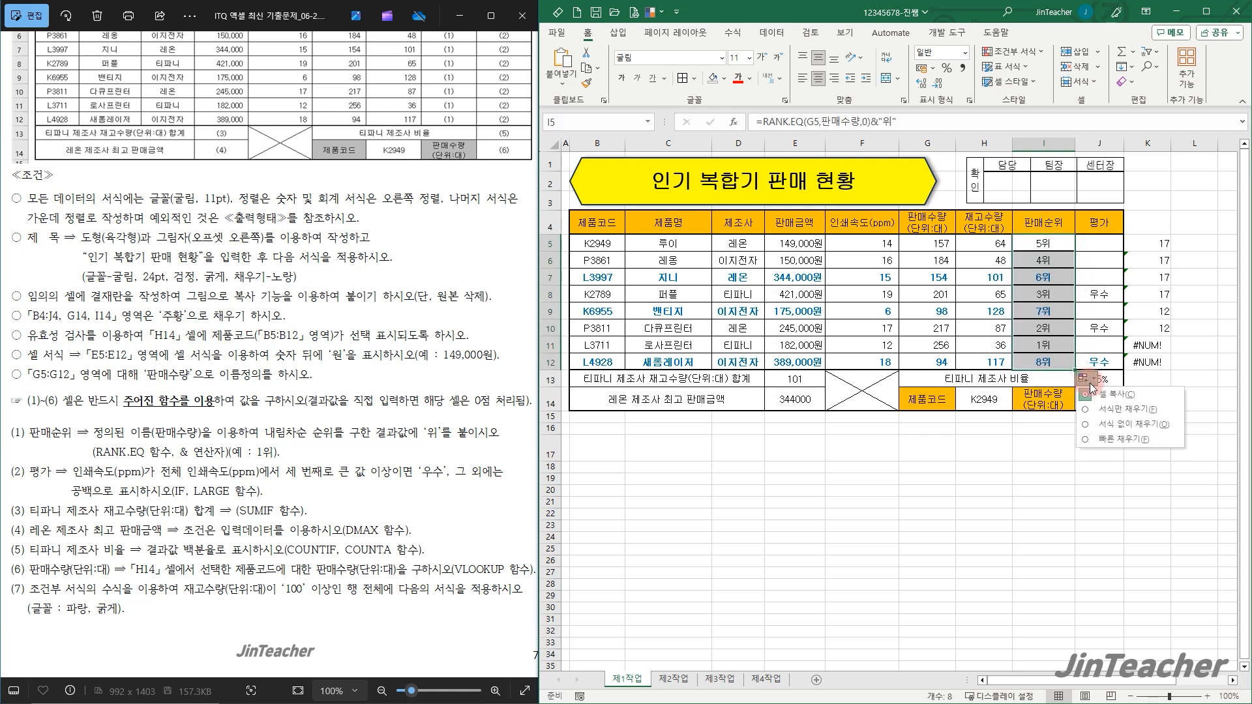
left_click(1133, 424)
left_click(1053, 361)
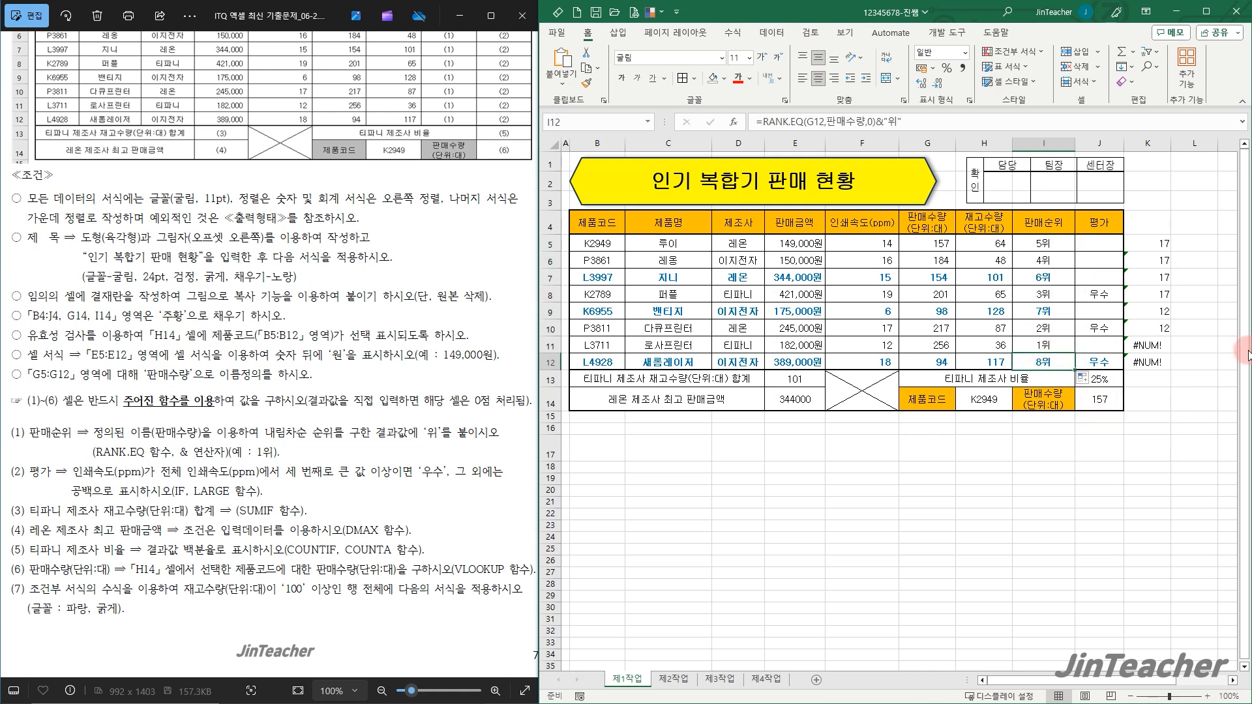
Right-align the numeric results in E13:E14, J14 and J13.
left_click(1051, 299)
left_click(1104, 298)
left_click_drag(795, 379, 795, 399)
left_click(1090, 407, "ctrl")
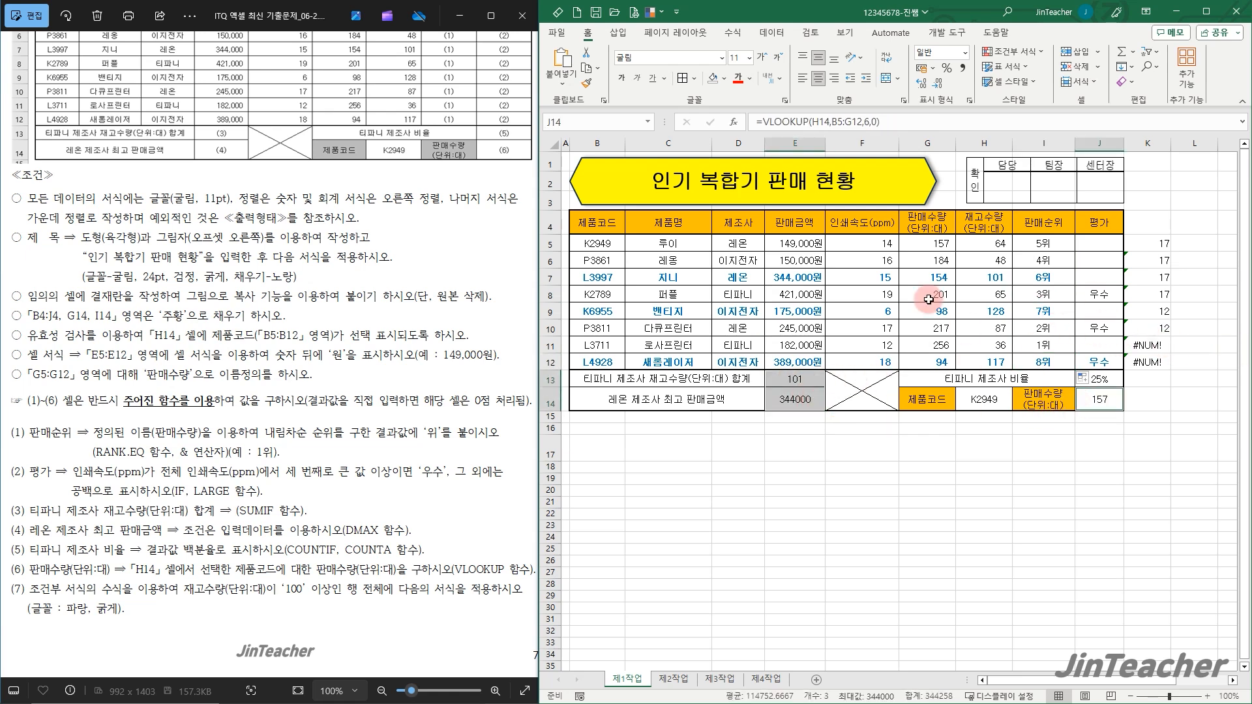
left_click(832, 77)
left_click(1103, 379)
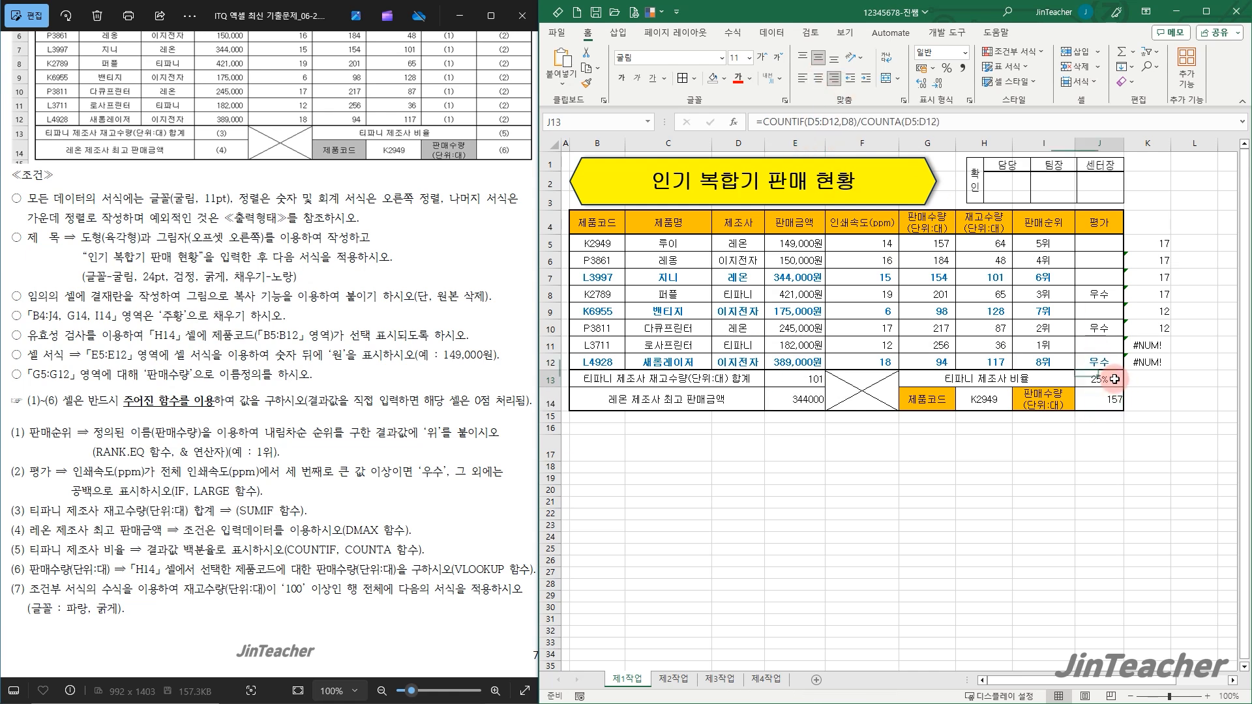
left_click(835, 81)
Apply the comma style to the results in E13:E14 and J14.
left_click_drag(799, 378, 799, 401)
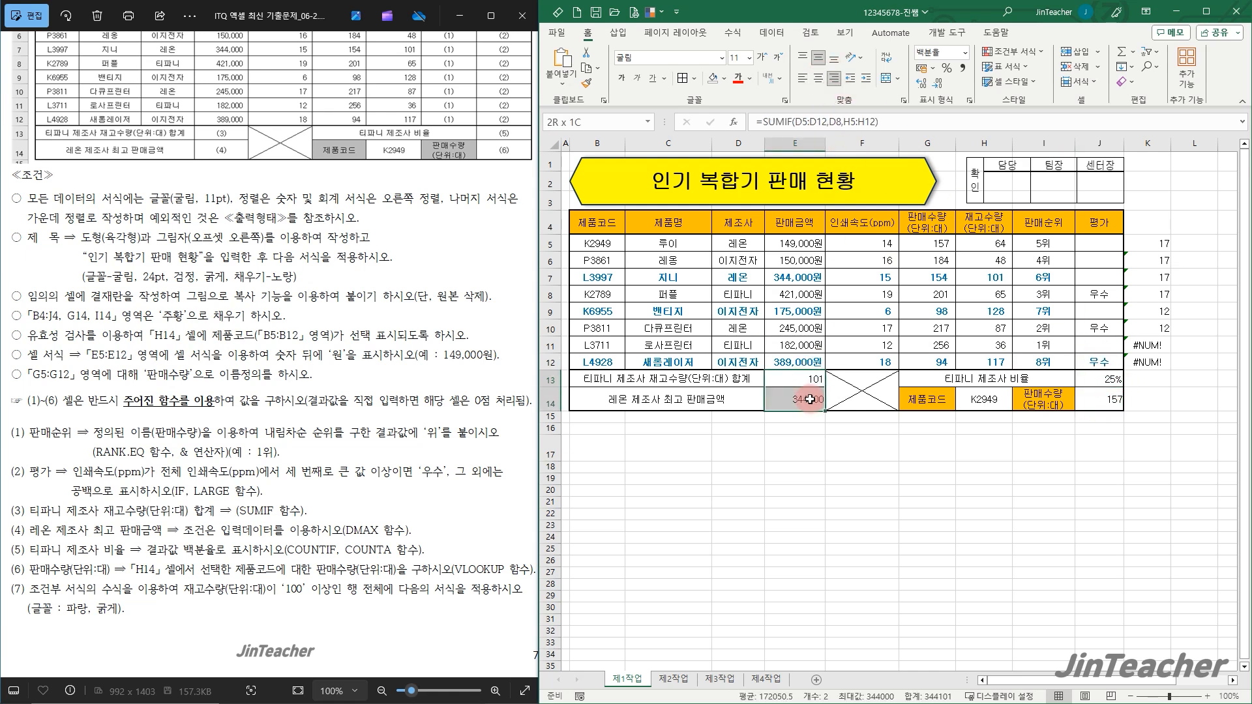
left_click(1087, 406, "ctrl")
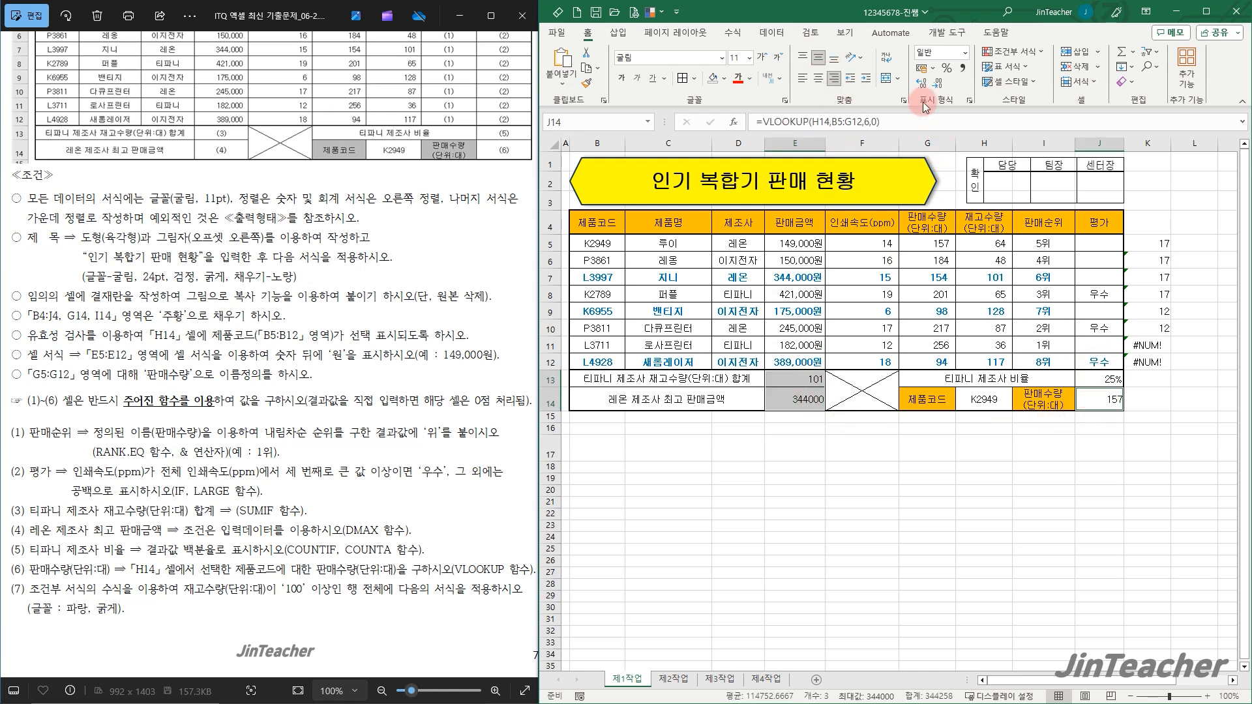
left_click(961, 69)
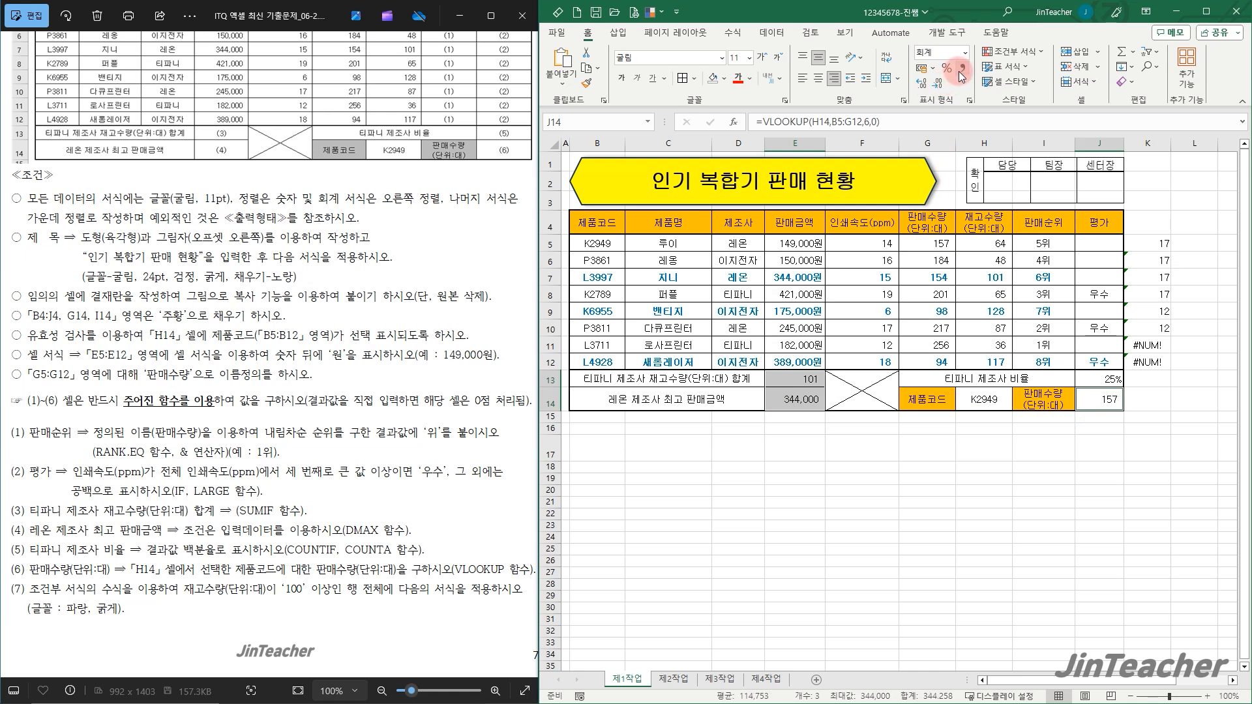
left_click(860, 428)
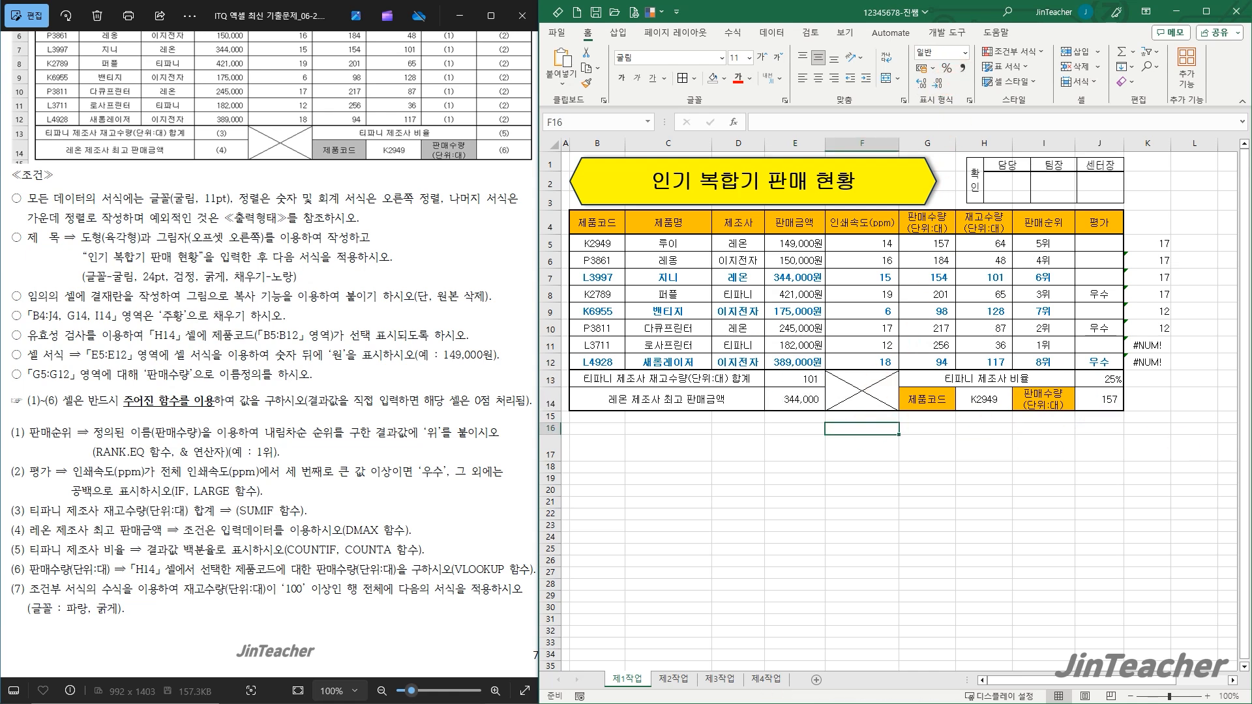